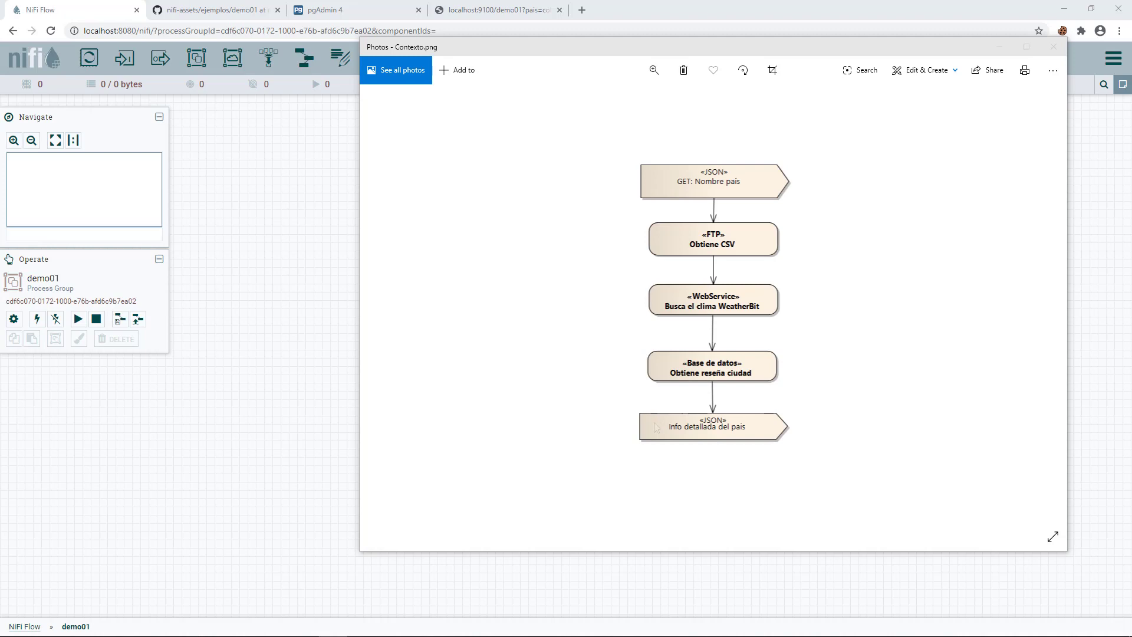
- Close the Contexto.png diagram in Photos and place a new process group on the NiFi canvas
{"action": "key", "text": "alt+F4"}
{"action": "left_click_drag", "start_coordinate": [233, 58], "coordinate": [490, 265]}
- Name the new process group demo01, enter it, and add a HandleHttpRequest processor
{"action": "type", "text": "demo01"}
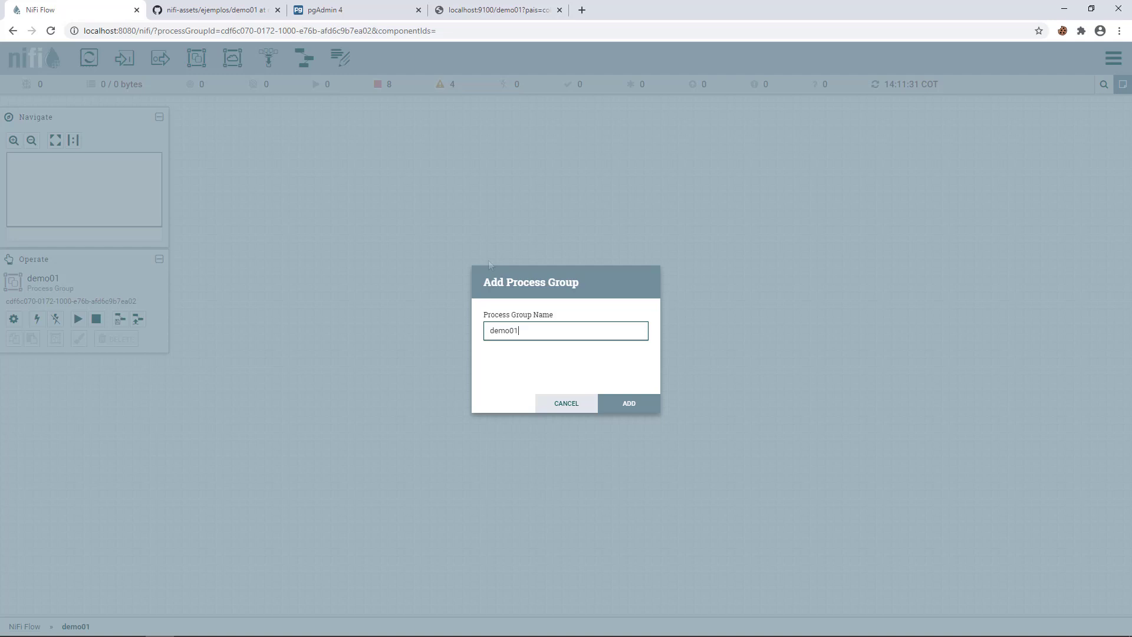
{"action": "key", "text": "Return"}
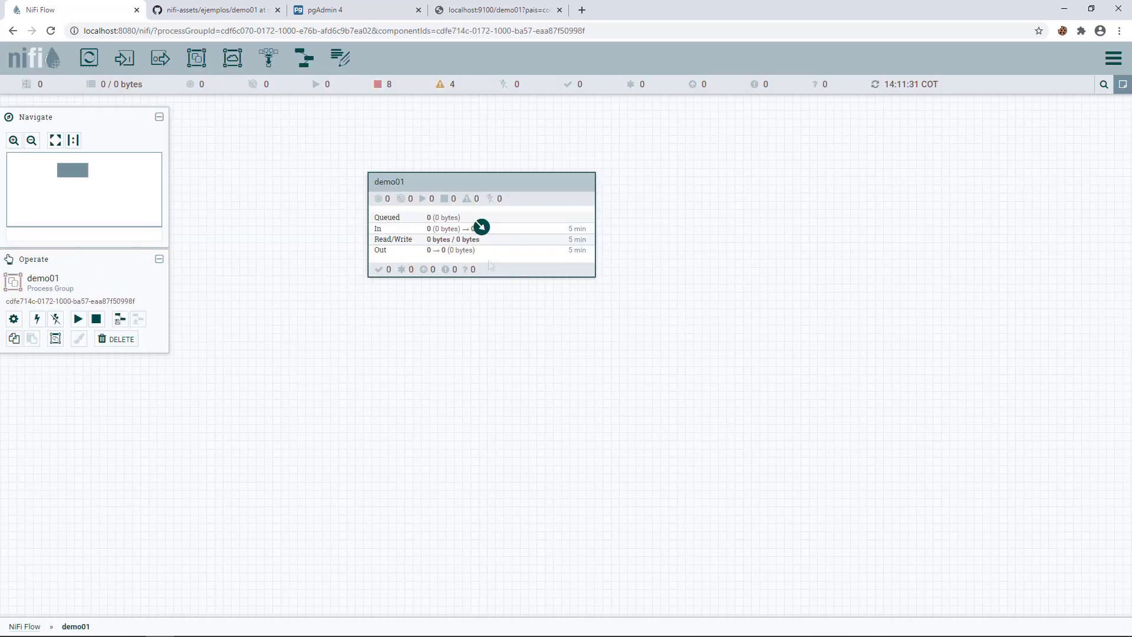
{"action": "double_click", "coordinate": [480, 257]}
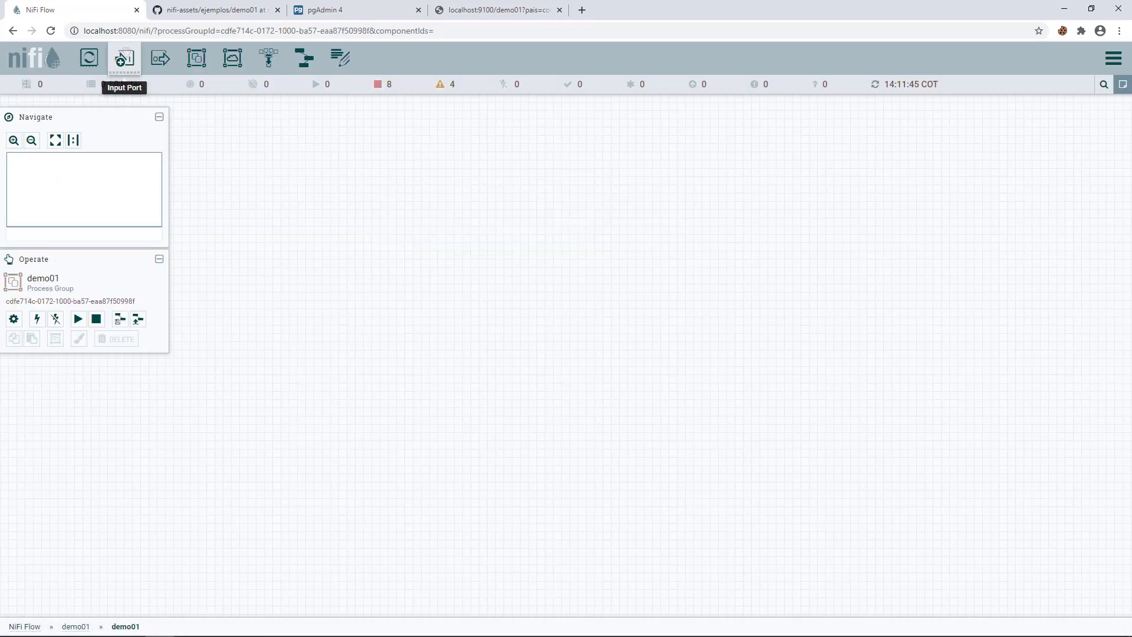
{"action": "left_click_drag", "start_coordinate": [89, 57], "coordinate": [437, 195]}
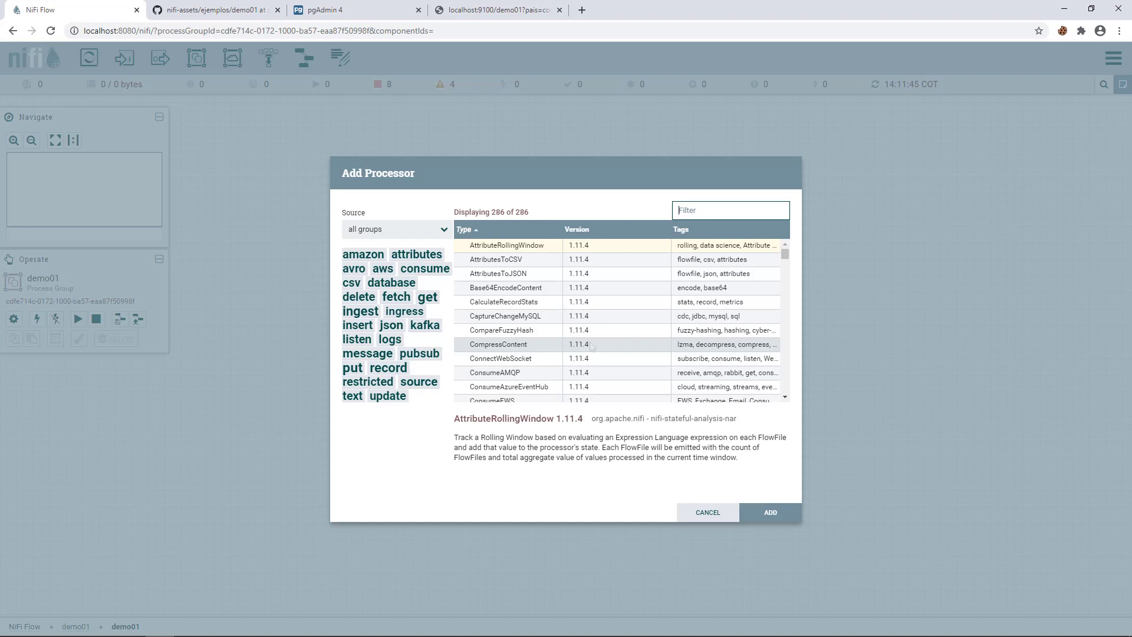
{"action": "type", "text": "handle"}
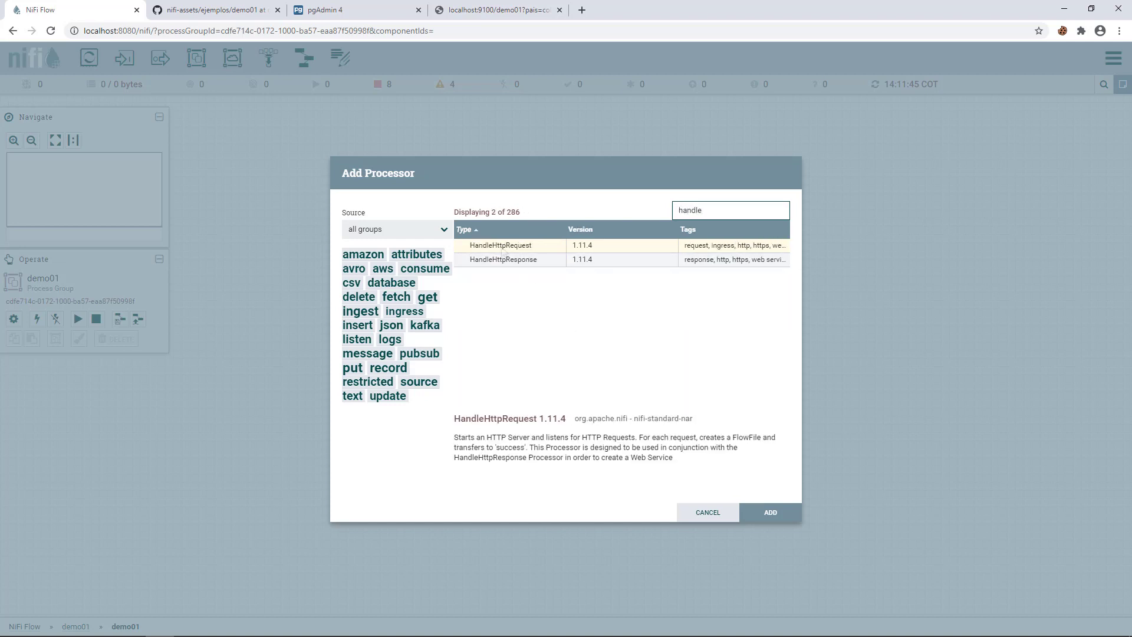
{"action": "double_click", "coordinate": [506, 250]}
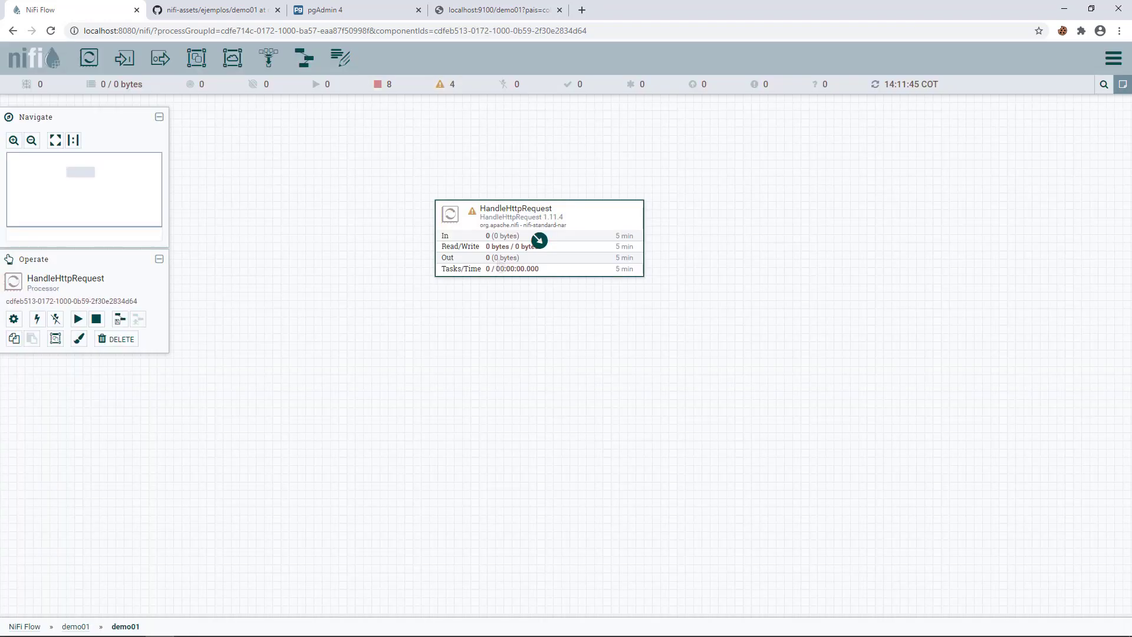
- Add a HandleHttpResponse processor below it and link the two with the success relationship
{"action": "left_click_drag", "start_coordinate": [88, 58], "coordinate": [462, 353]}
{"action": "type", "text": "handle"}
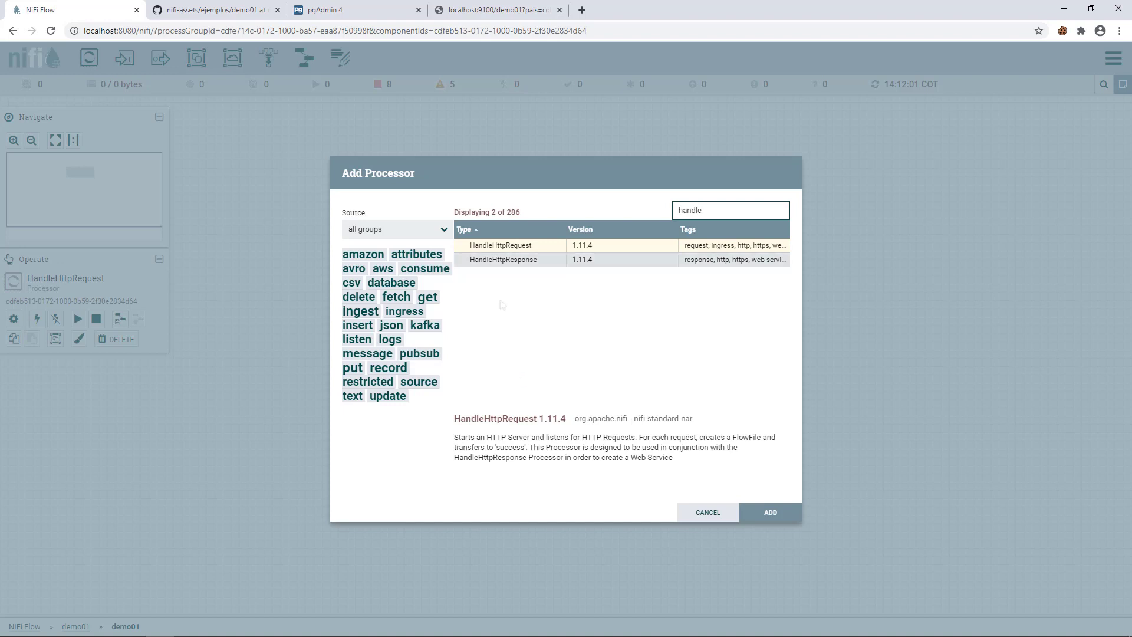
{"action": "left_click", "coordinate": [495, 262]}
{"action": "double_click", "coordinate": [495, 261]}
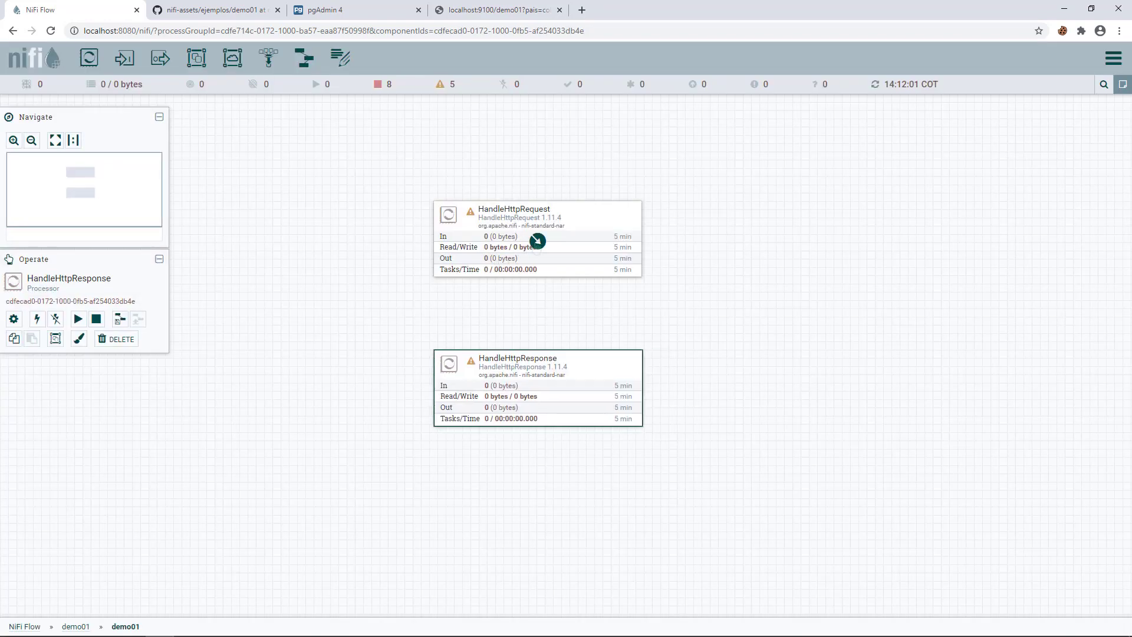
{"action": "left_click_drag", "start_coordinate": [536, 238], "coordinate": [547, 399]}
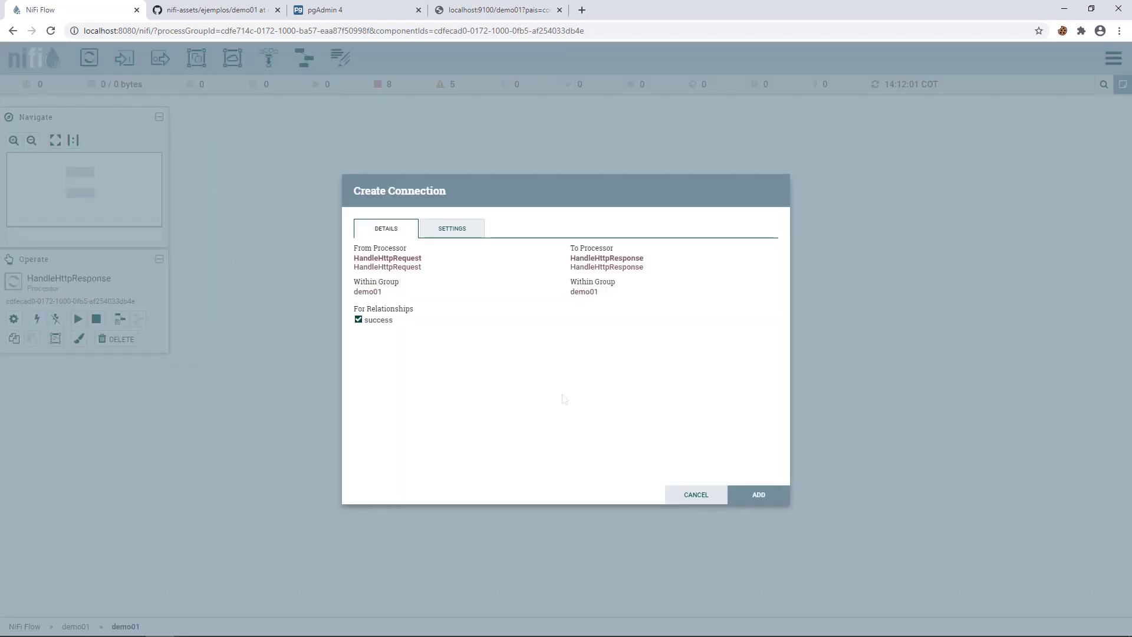
{"action": "left_click", "coordinate": [758, 496]}
{"action": "left_click", "coordinate": [436, 302]}
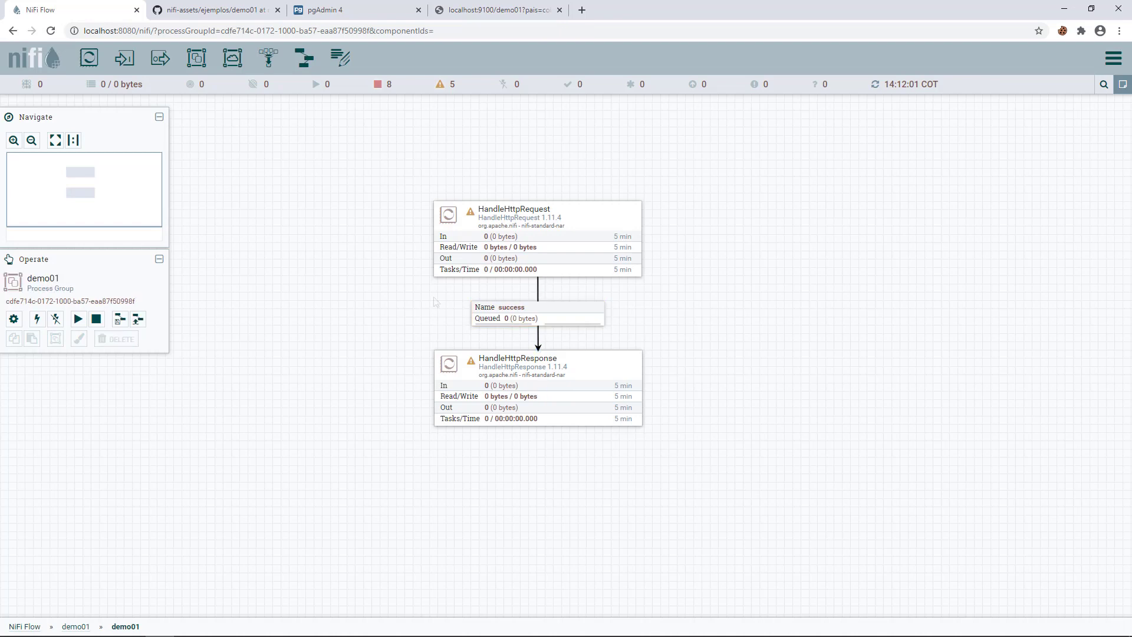
- Rename the HandleHttpRequest processor to 'manejar peticion'
{"action": "mouse_move", "coordinate": [473, 220]}
{"action": "double_click", "coordinate": [471, 219]}
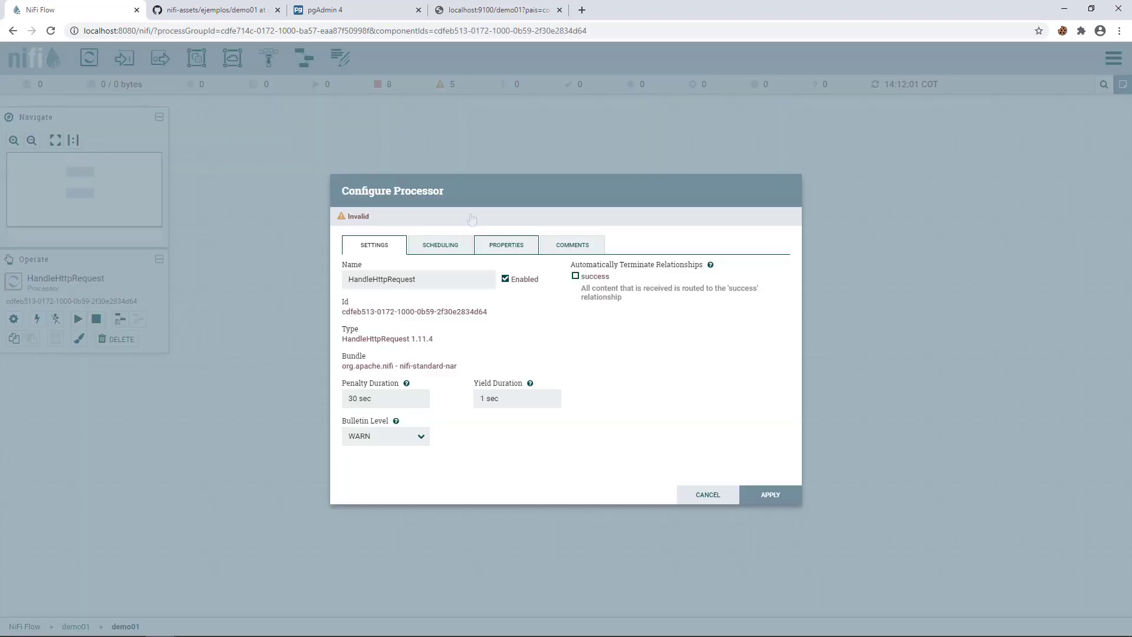
{"action": "left_click_drag", "start_coordinate": [433, 280], "coordinate": [335, 283]}
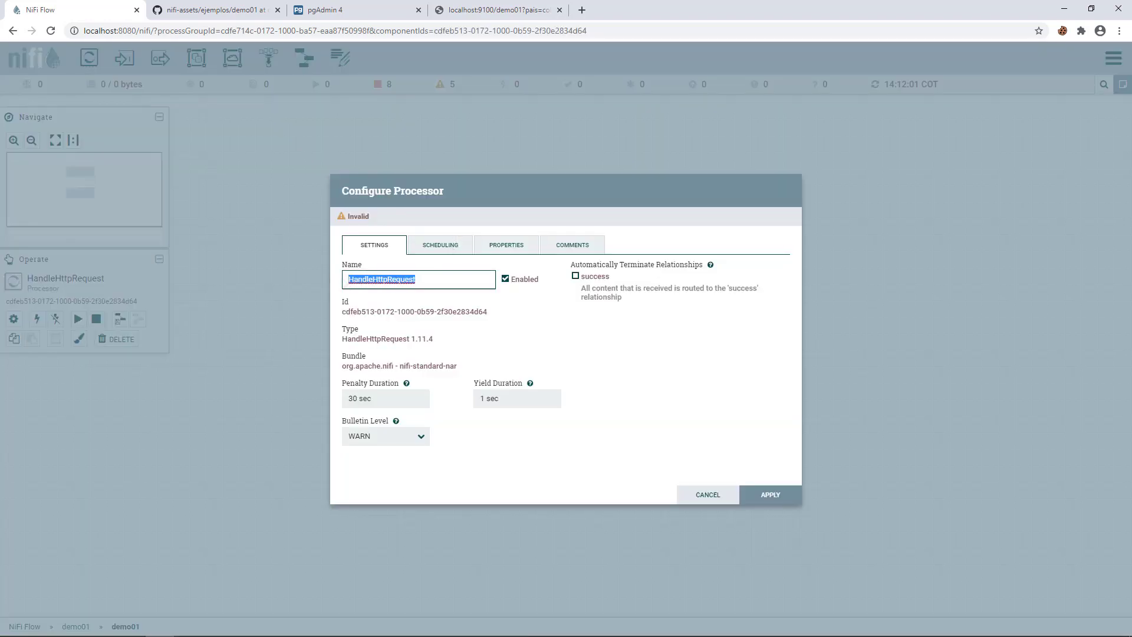
{"action": "type", "text": "manejar"}
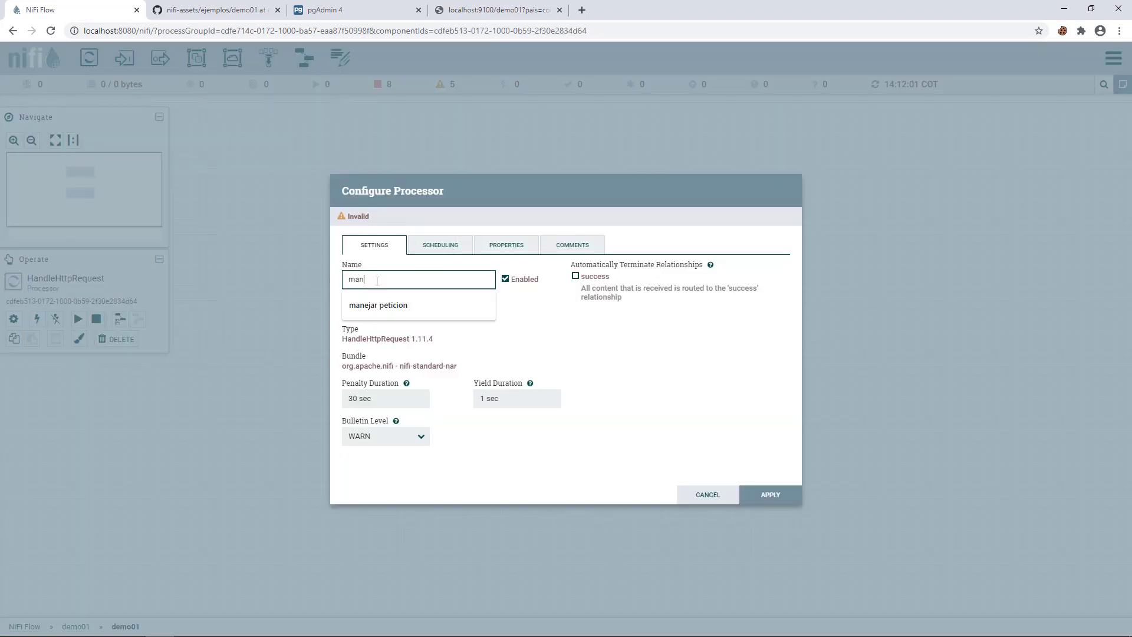
{"action": "left_click", "coordinate": [379, 305]}
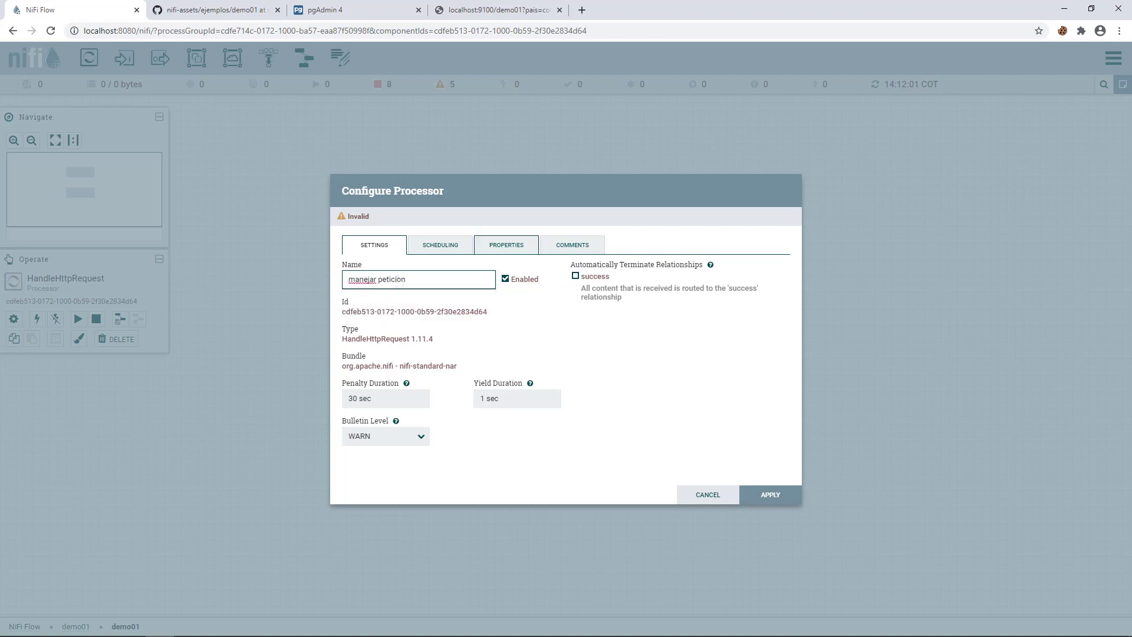
- Set its Listening Port to 9100 and Allowed Paths to /demo01, then apply
{"action": "left_click", "coordinate": [506, 245]}
{"action": "left_click", "coordinate": [571, 306]}
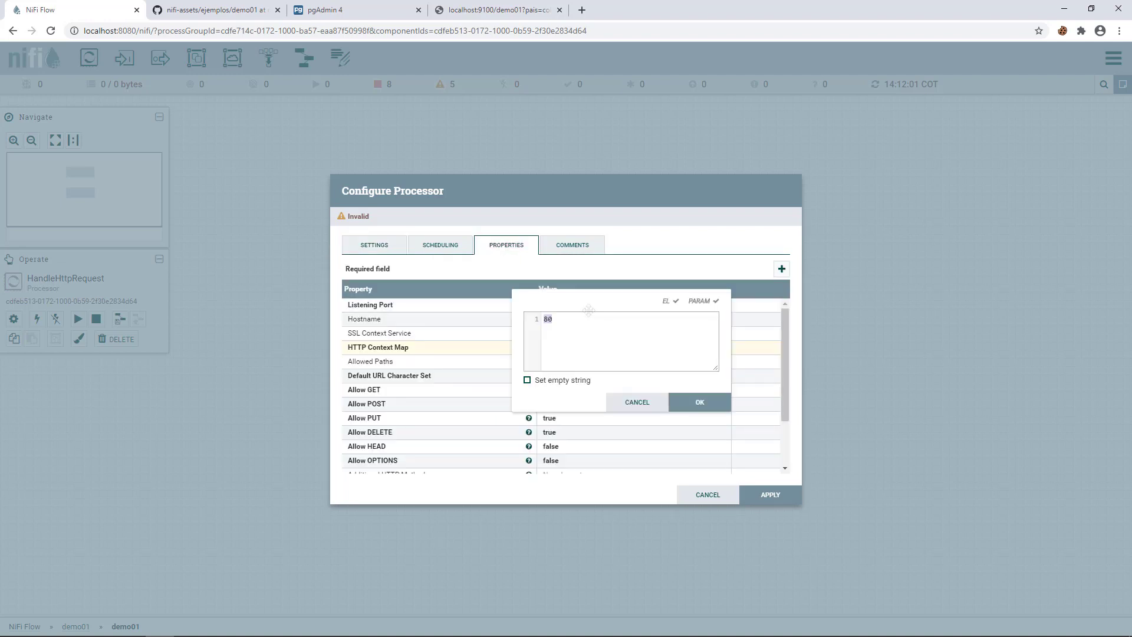
{"action": "type", "text": "9100"}
{"action": "left_click", "coordinate": [700, 402]}
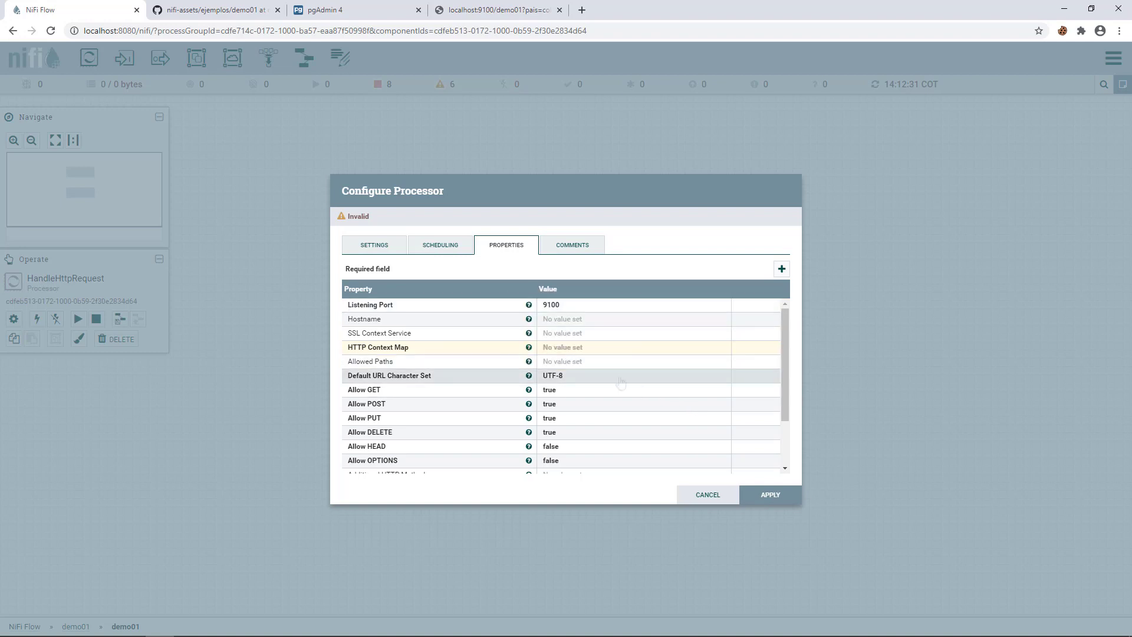
{"action": "left_click", "coordinate": [564, 362]}
{"action": "type", "text": "/"}
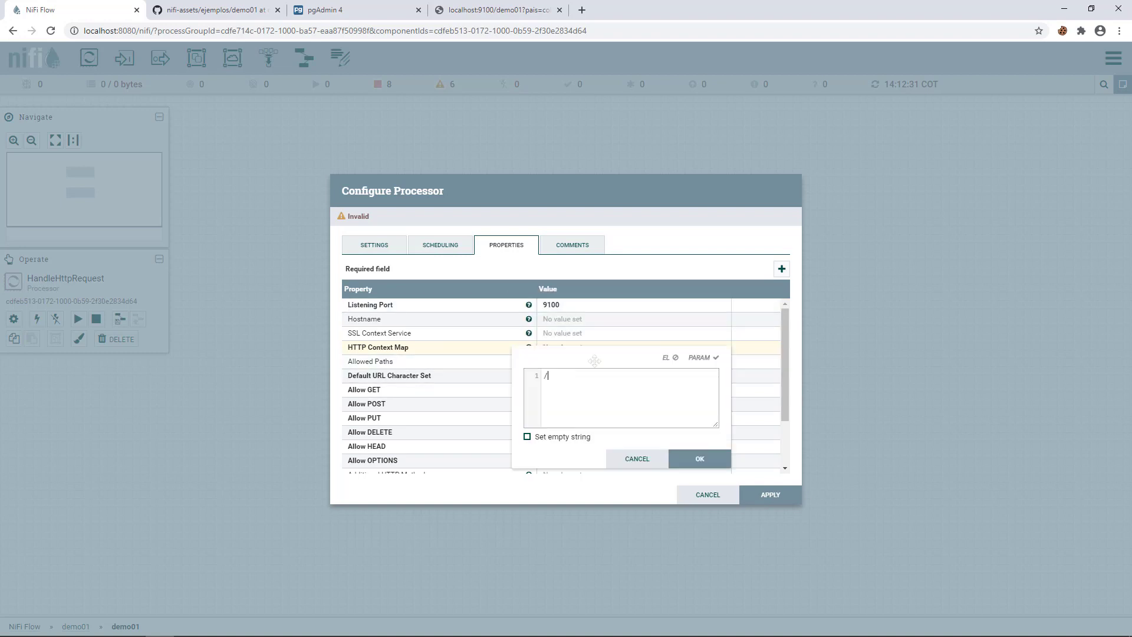
{"action": "type", "text": "demo01"}
{"action": "left_click", "coordinate": [700, 459]}
{"action": "scroll", "coordinate": [712, 465], "scroll_direction": "down", "scroll_amount": 2}
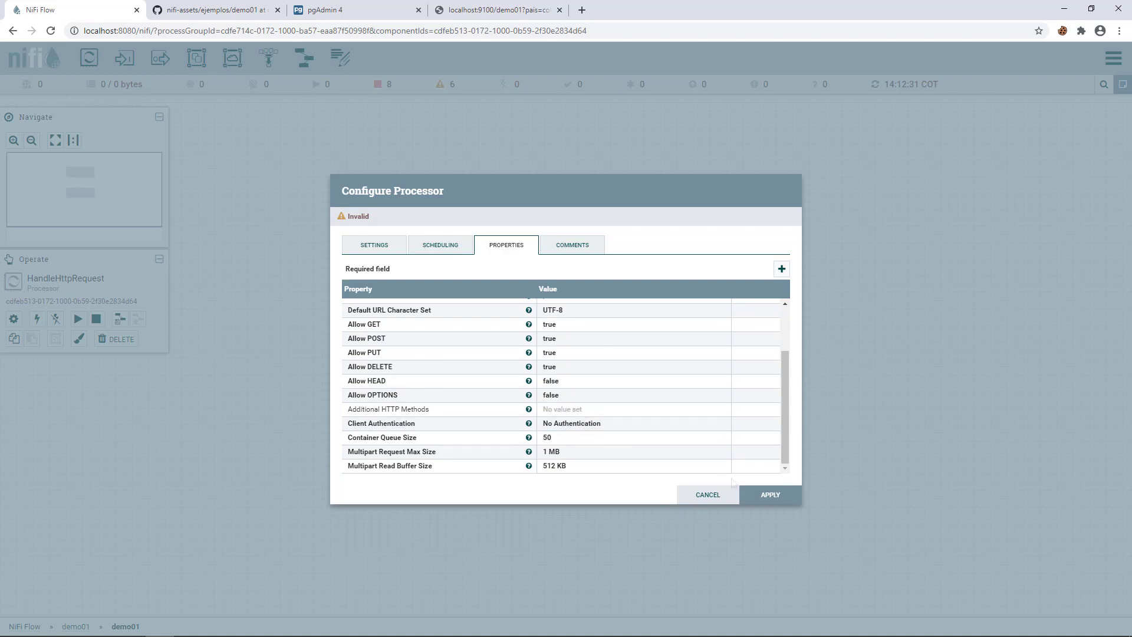
{"action": "left_click", "coordinate": [770, 495]}
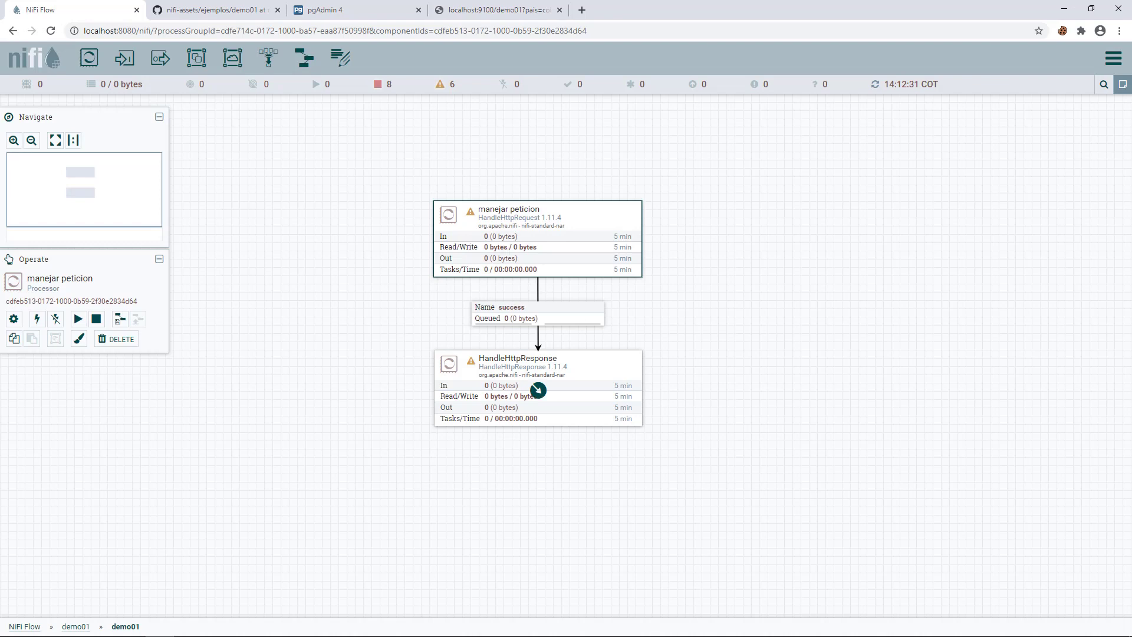
- Give manejar peticion a new StandardHttpContextMap HTTP Context Map service and apply
{"action": "double_click", "coordinate": [472, 219]}
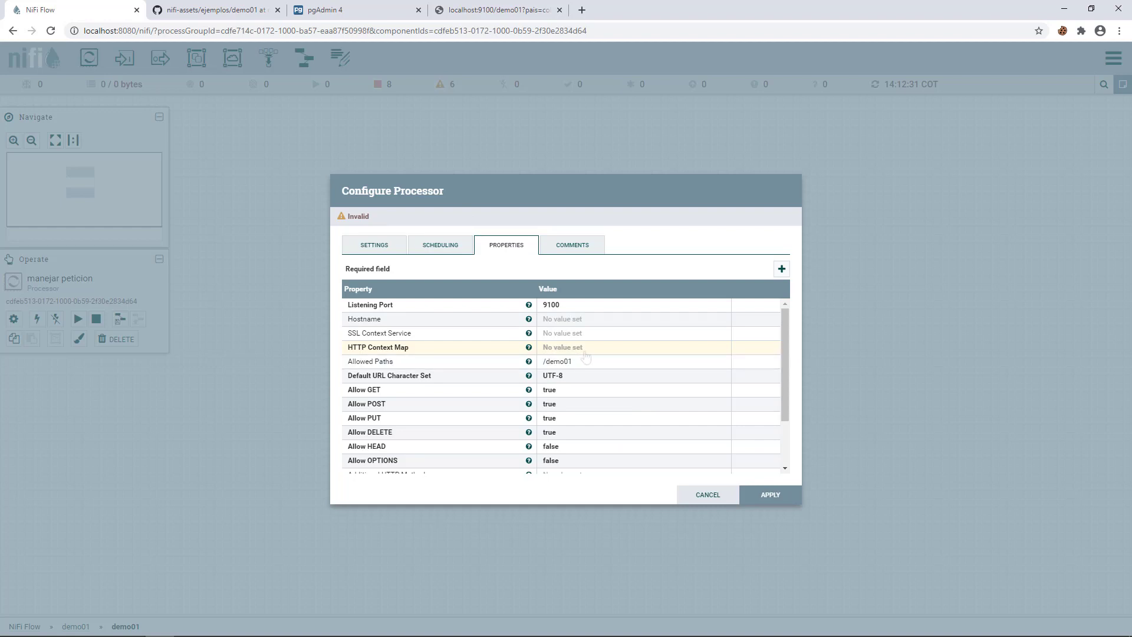
{"action": "left_click", "coordinate": [584, 349]}
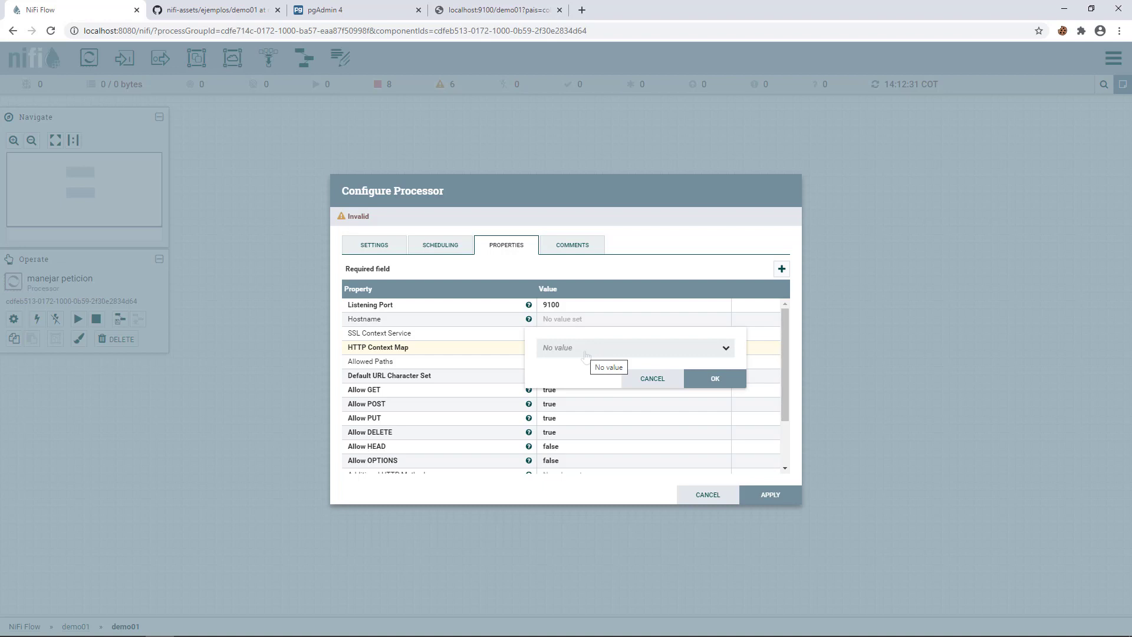
{"action": "left_click", "coordinate": [586, 351]}
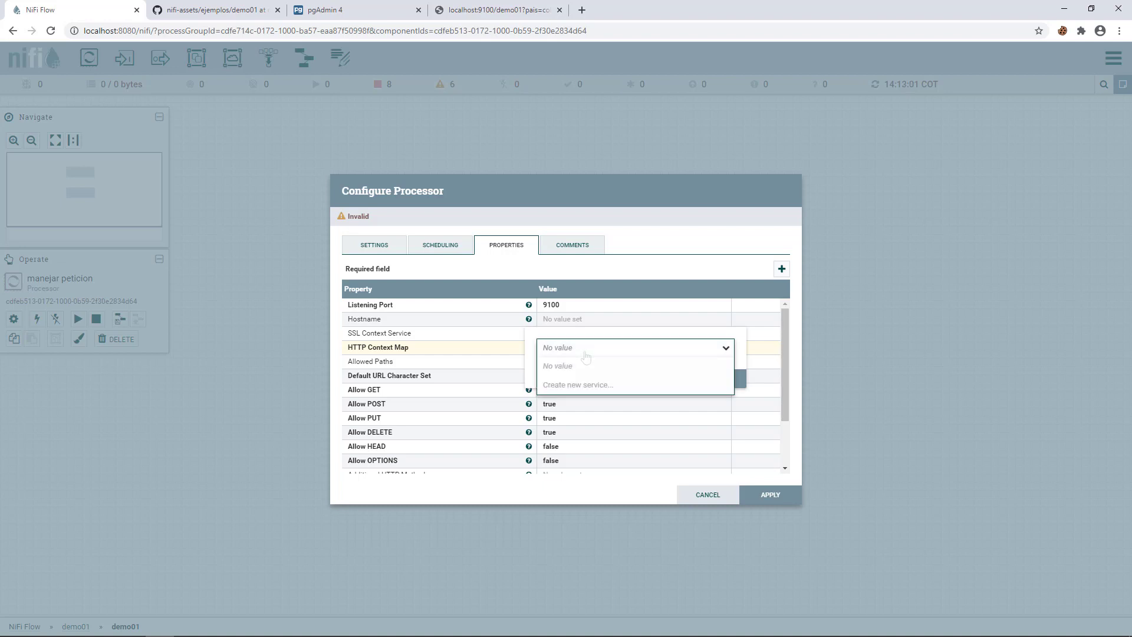
{"action": "left_click", "coordinate": [571, 387]}
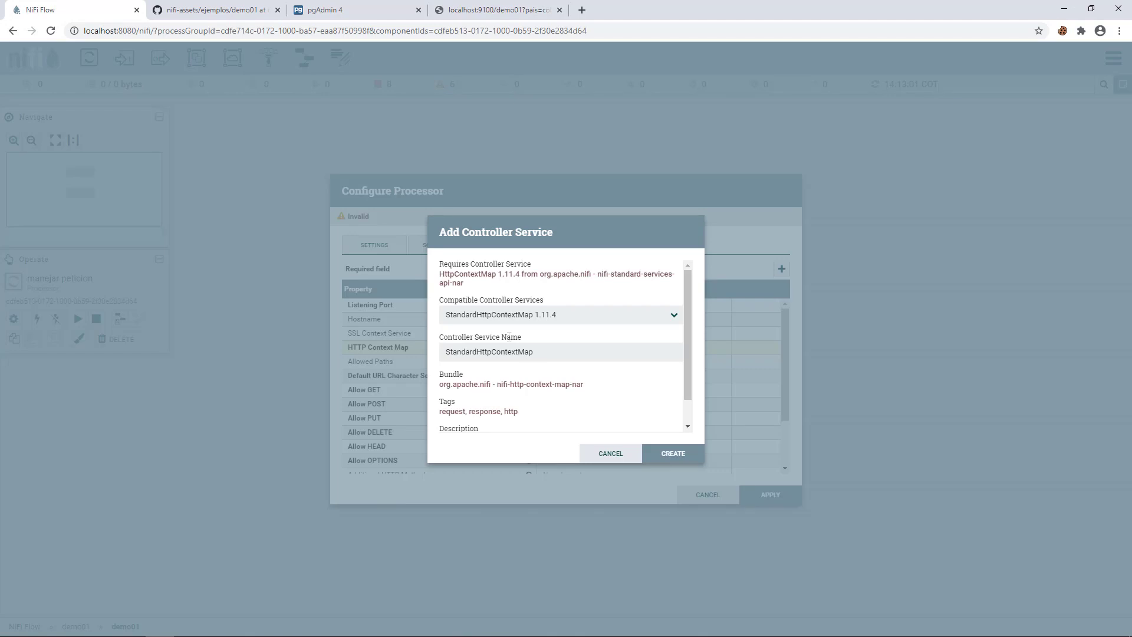
{"action": "left_click", "coordinate": [549, 356]}
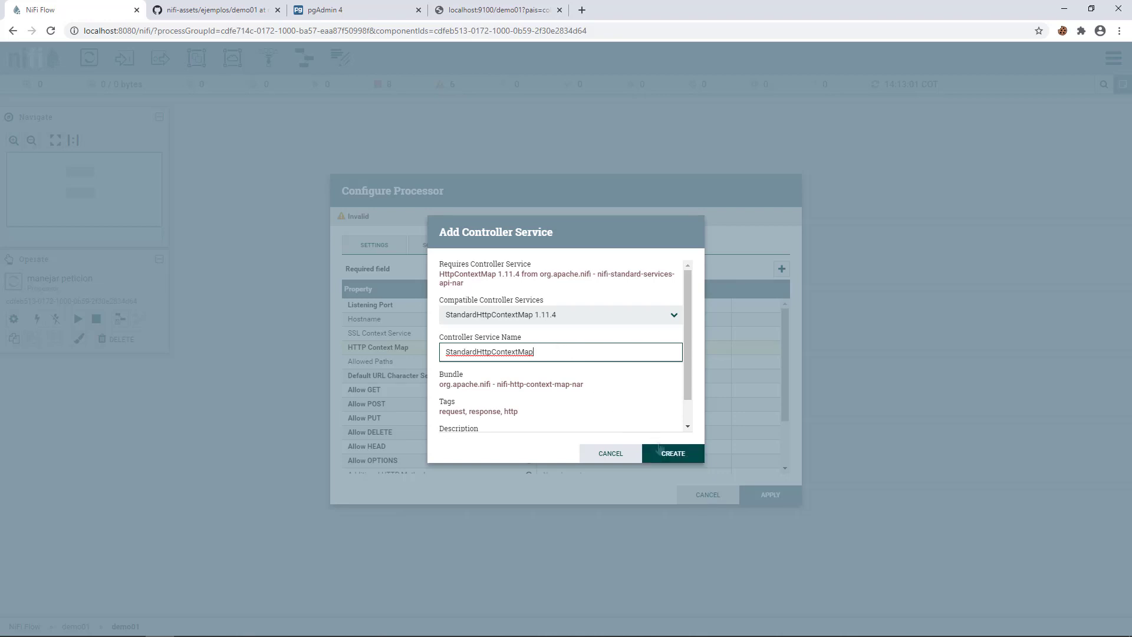
{"action": "left_click", "coordinate": [671, 458]}
{"action": "left_click", "coordinate": [771, 494]}
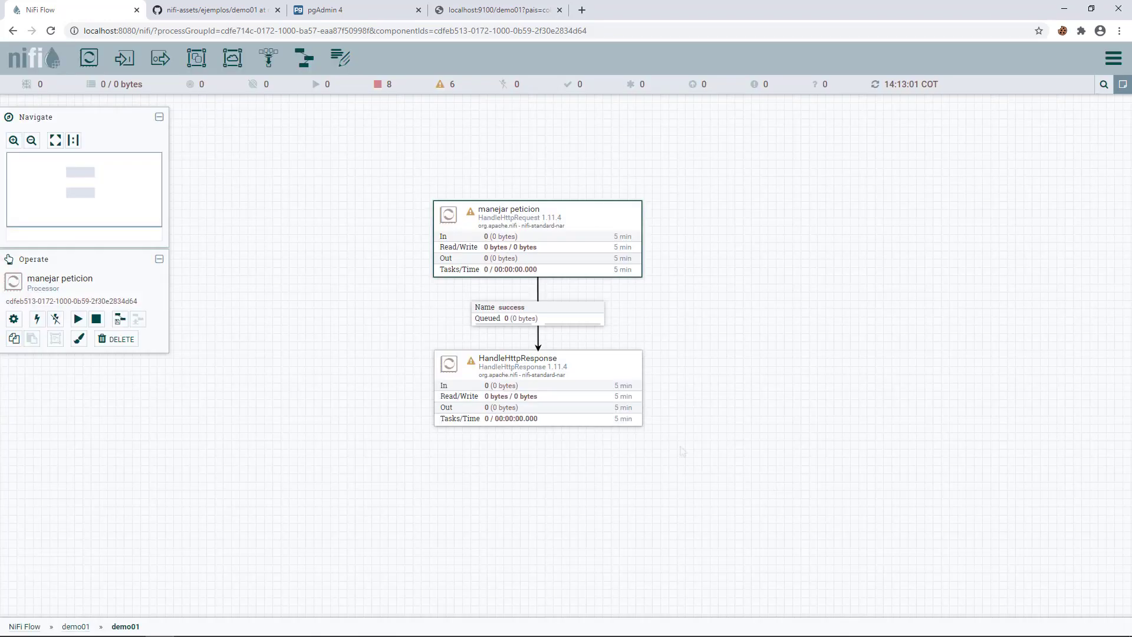
- Set HandleHttpResponse's HTTP Status Code to 200 and save its configuration
{"action": "double_click", "coordinate": [493, 364]}
{"action": "left_click", "coordinate": [571, 308]}
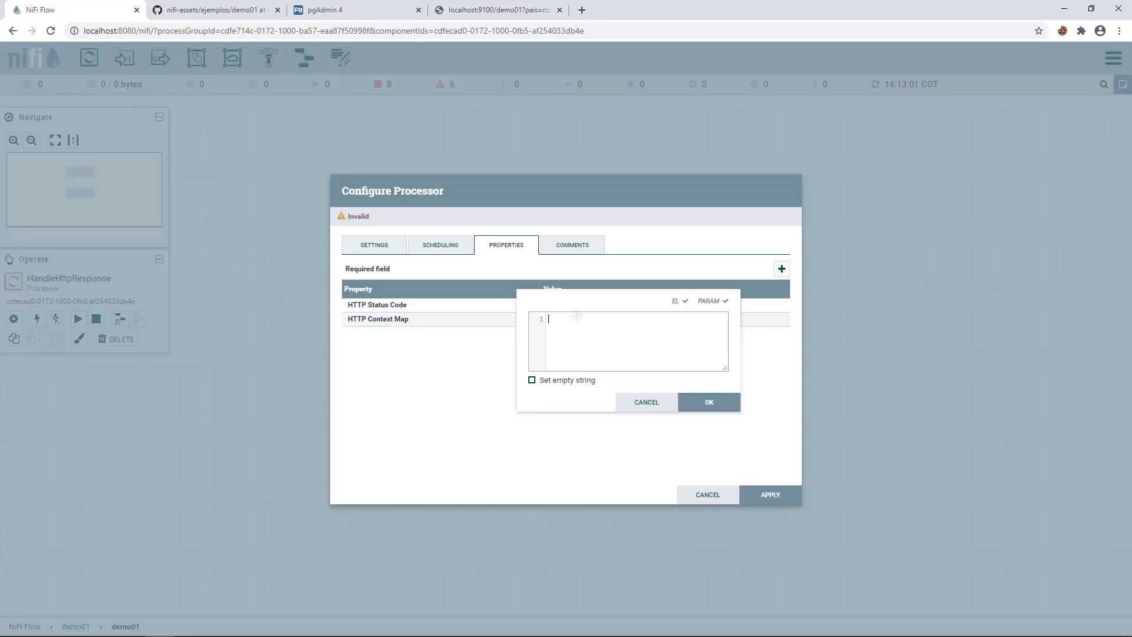
{"action": "left_click", "coordinate": [647, 403]}
{"action": "left_click", "coordinate": [561, 319]}
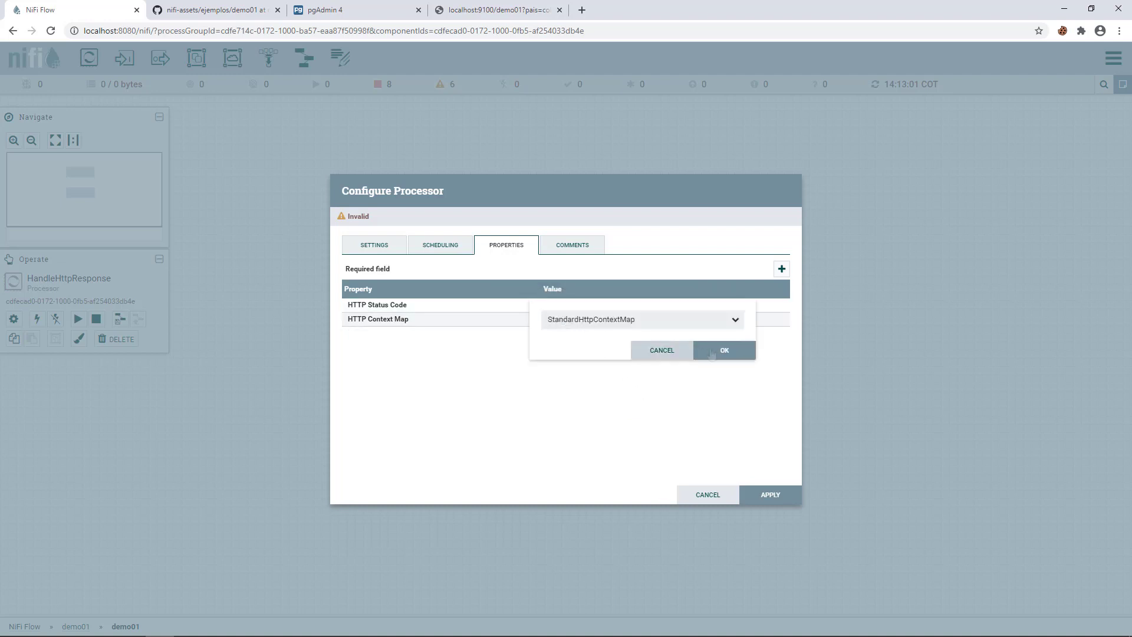
{"action": "left_click", "coordinate": [662, 350]}
{"action": "left_click", "coordinate": [568, 305]}
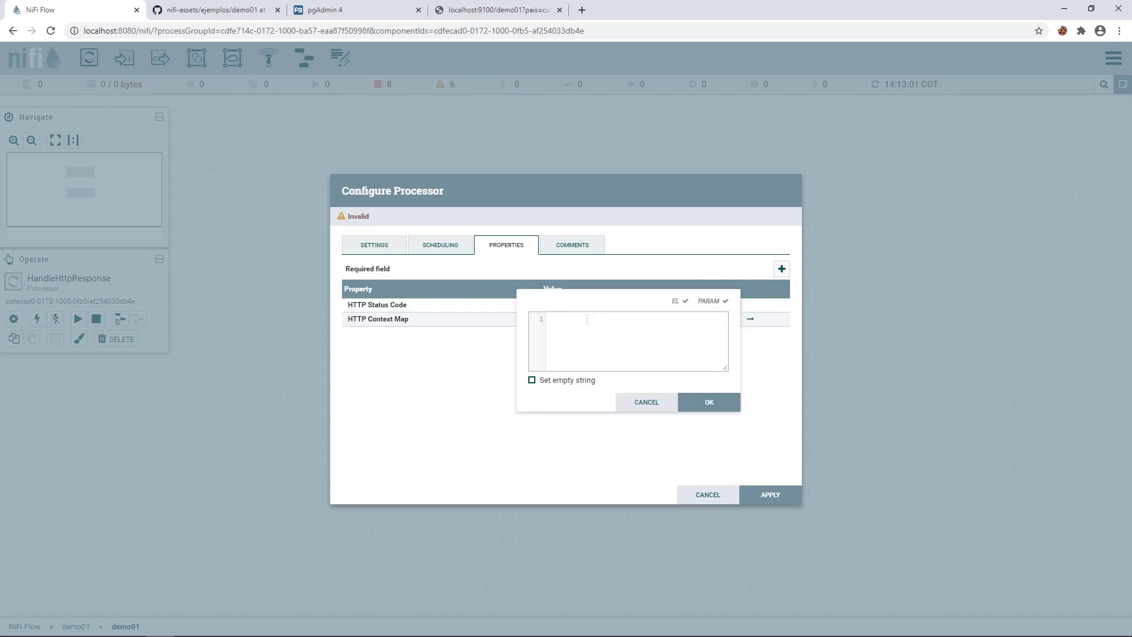
{"action": "type", "text": "200"}
{"action": "left_click", "coordinate": [710, 402]}
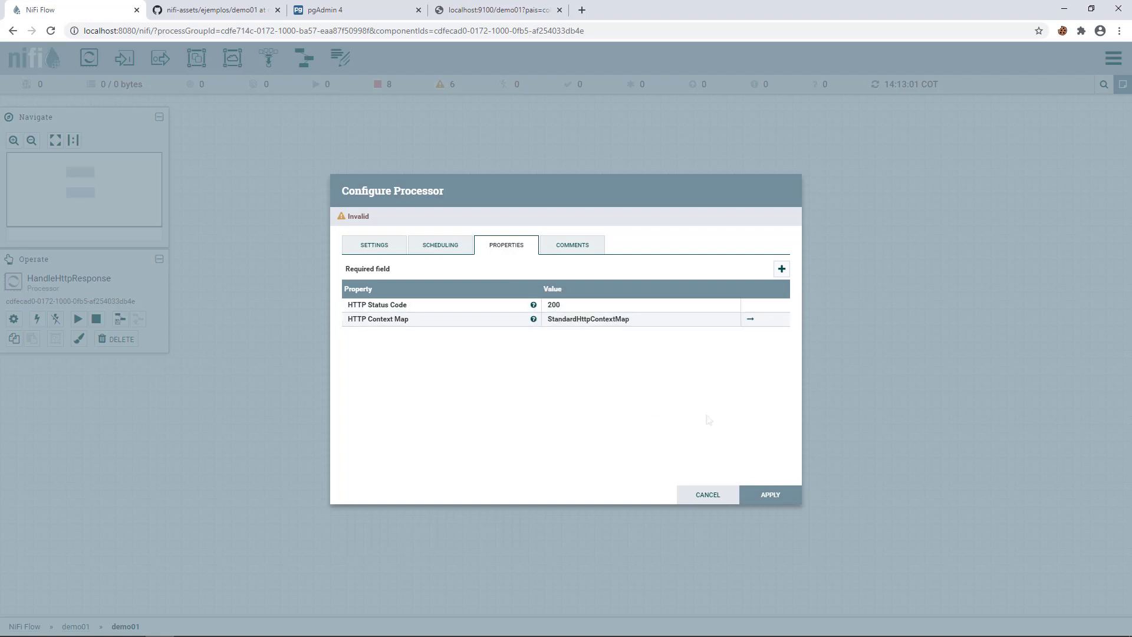
{"action": "left_click", "coordinate": [777, 499]}
{"action": "right_click", "coordinate": [701, 212]}
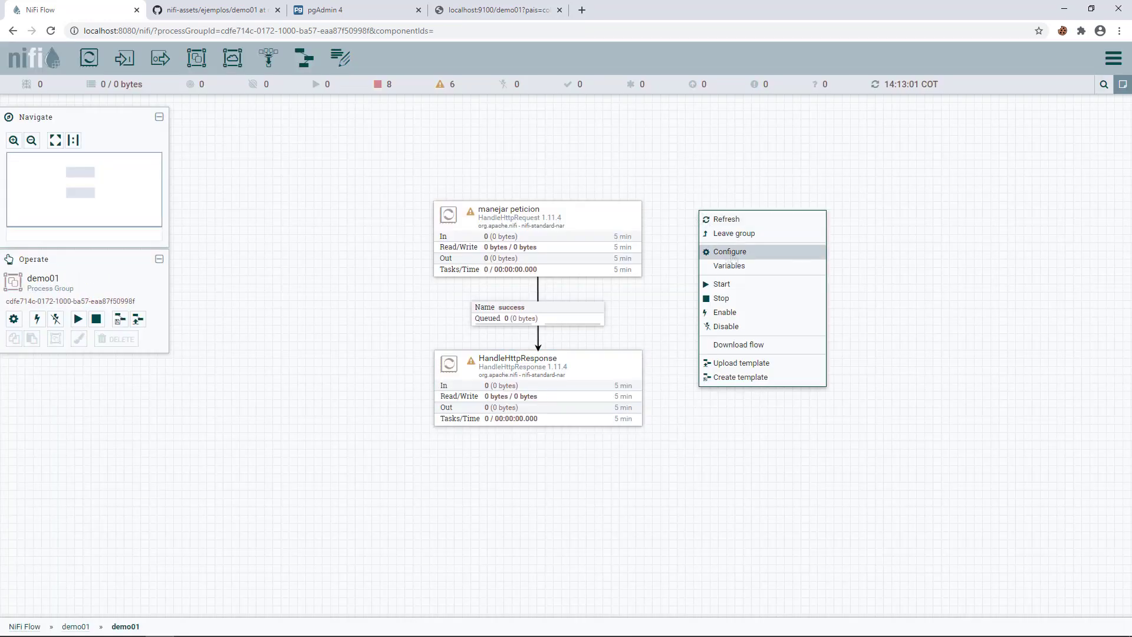
- Enable the StandardHttpContextMap controller service in the demo01 group's Controller Services
{"action": "left_click", "coordinate": [732, 252]}
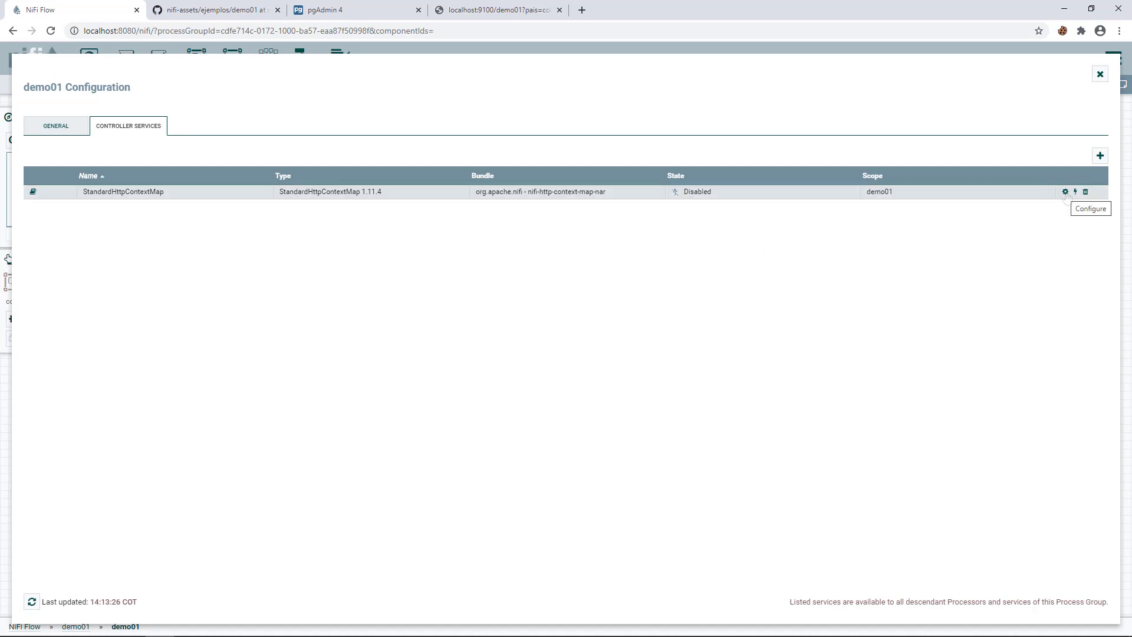
{"action": "left_click", "coordinate": [1065, 192]}
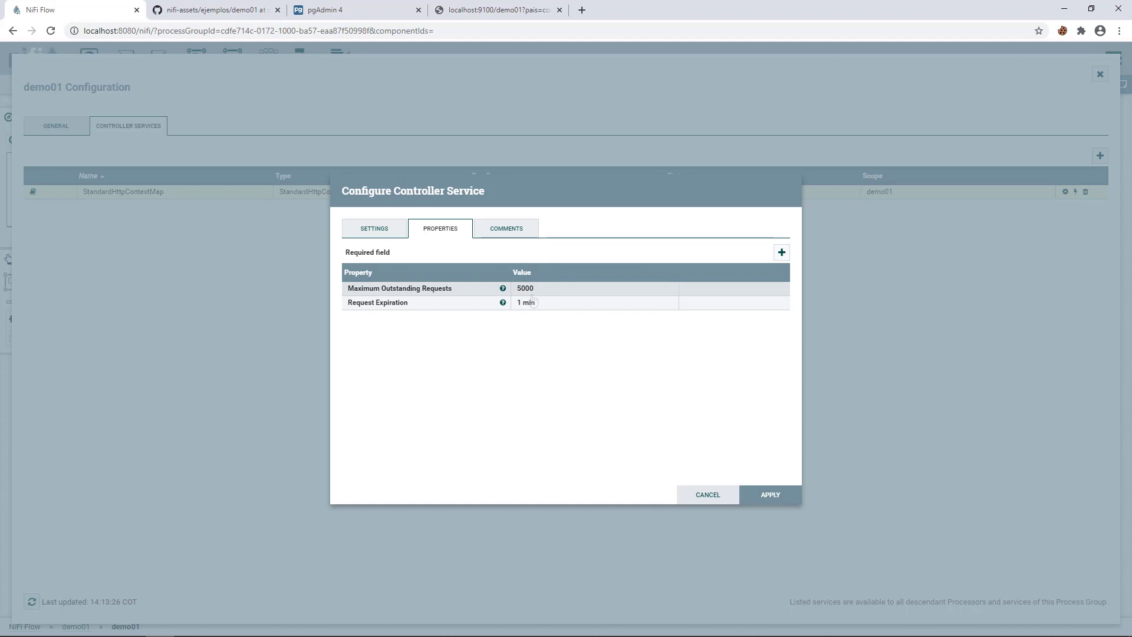
{"action": "left_click", "coordinate": [770, 495]}
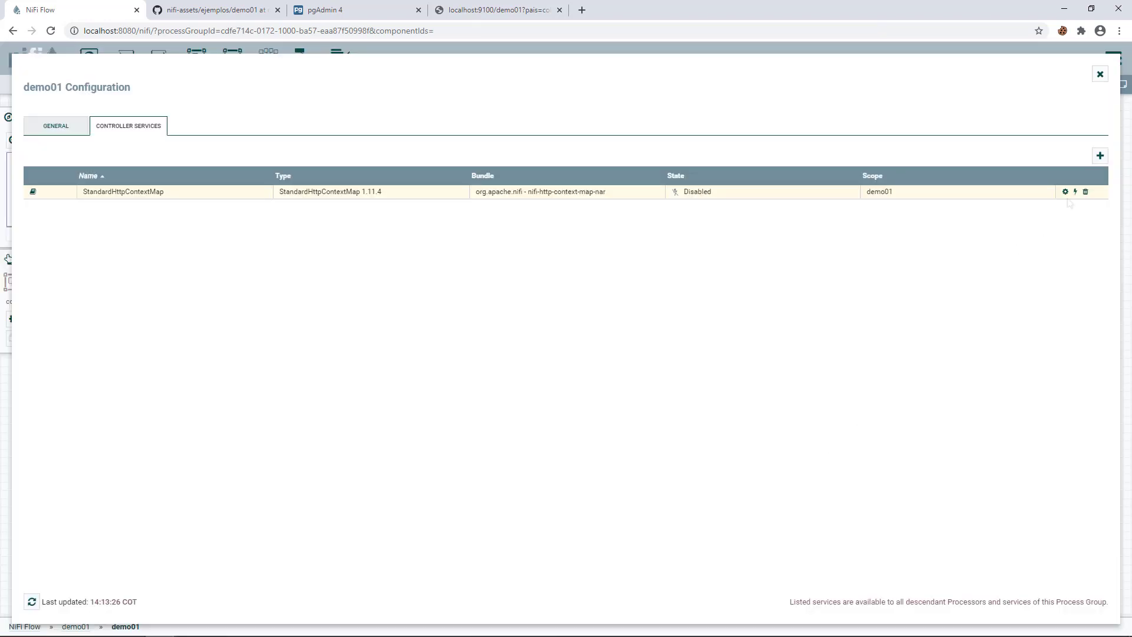
{"action": "left_click", "coordinate": [1076, 192]}
{"action": "left_click", "coordinate": [768, 497]}
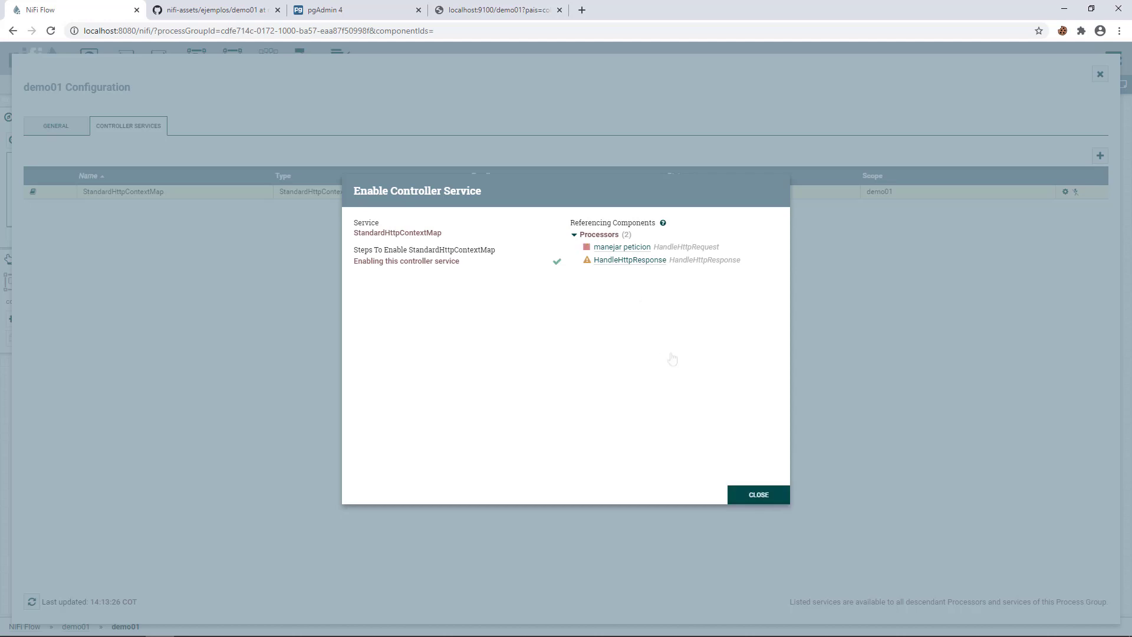
{"action": "left_click", "coordinate": [760, 501]}
{"action": "left_click", "coordinate": [1101, 74]}
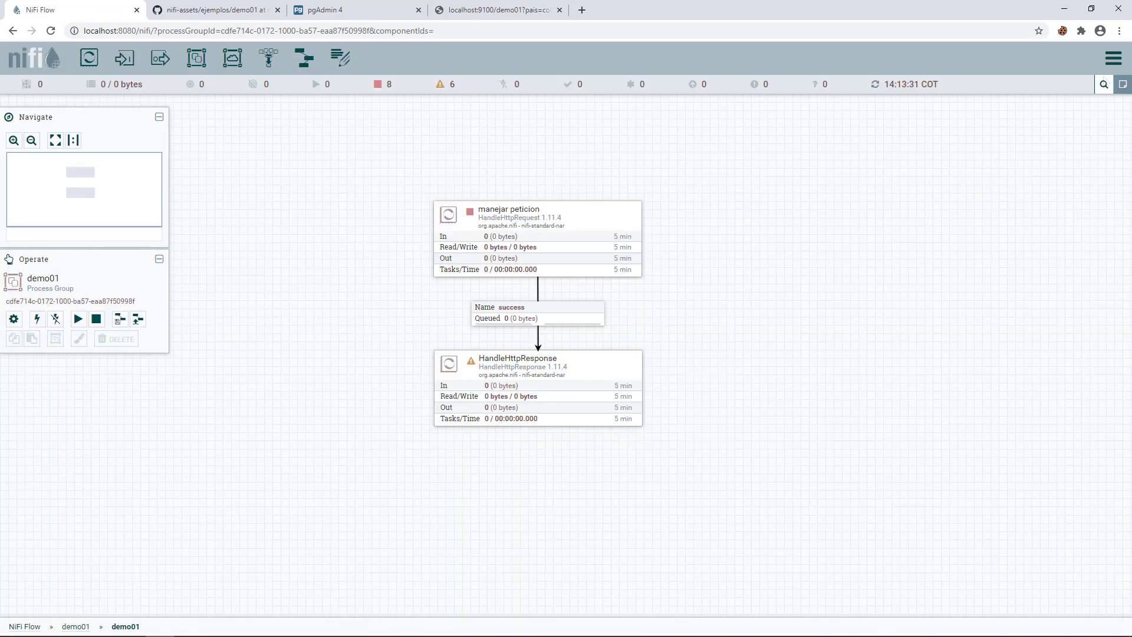
- Make HandleHttpResponse auto-terminate its failure and success relationships
{"action": "mouse_move", "coordinate": [471, 363]}
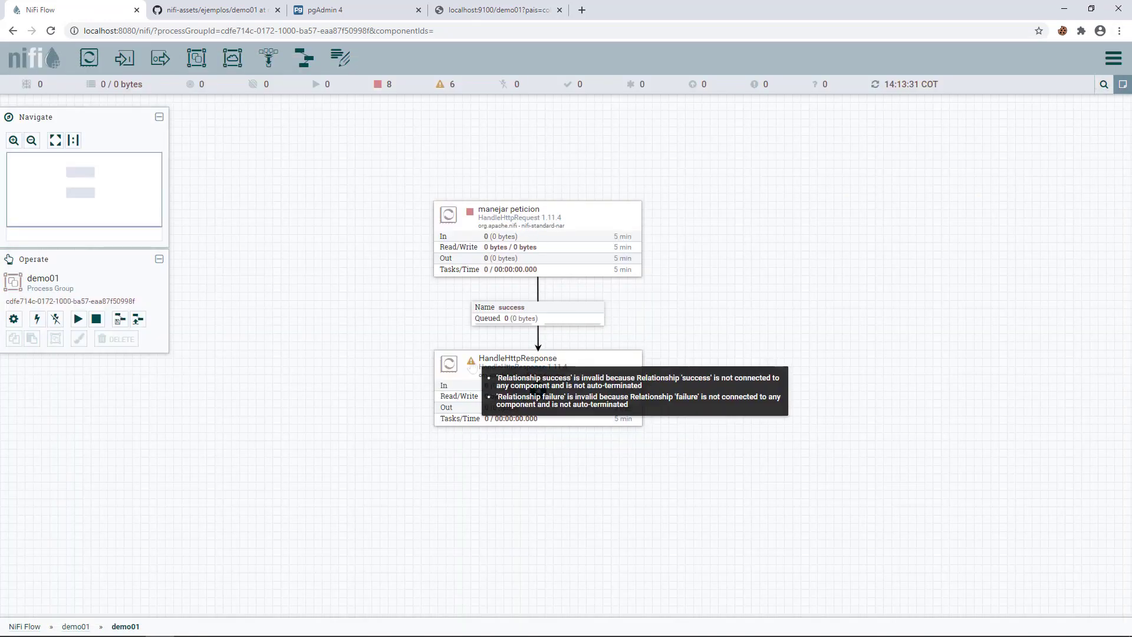
{"action": "double_click", "coordinate": [472, 366]}
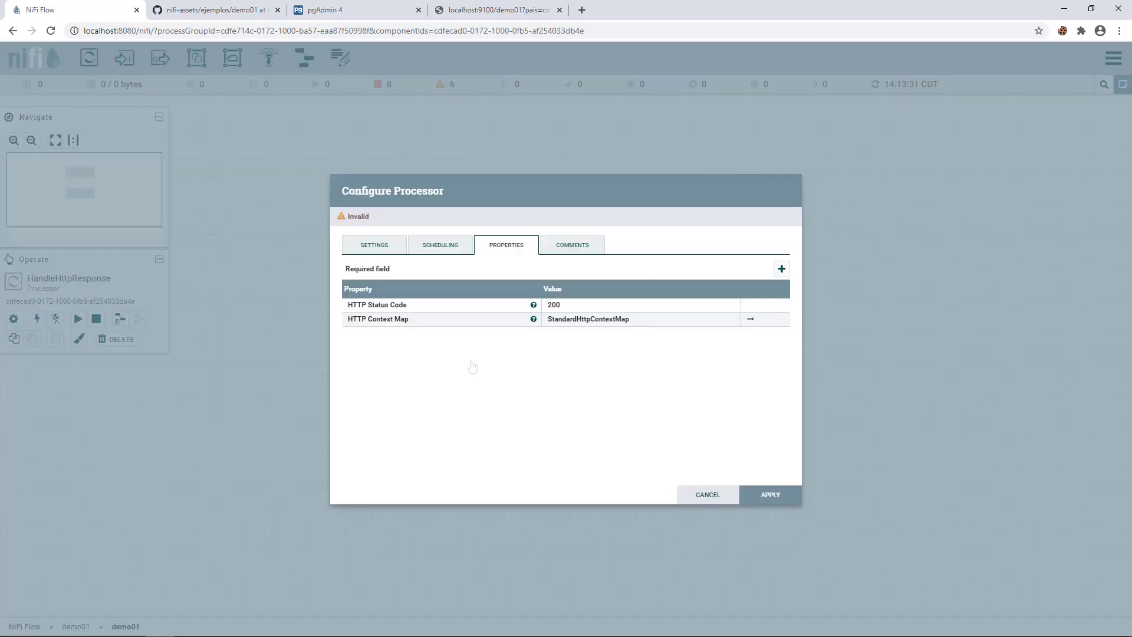
{"action": "left_click", "coordinate": [353, 250]}
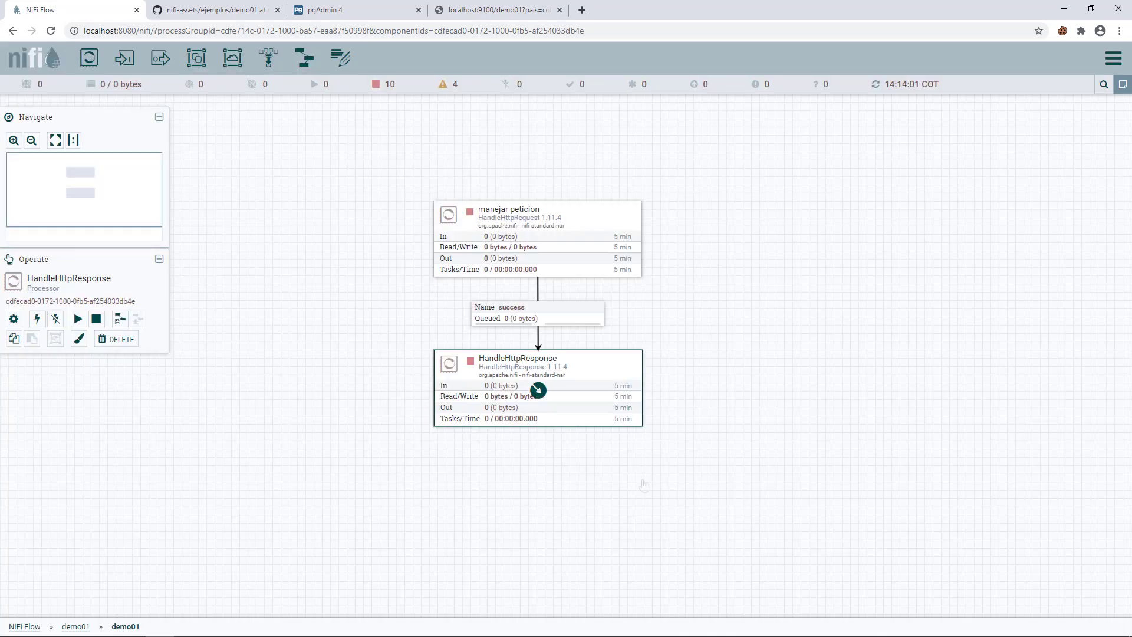
{"action": "left_click", "coordinate": [455, 451]}
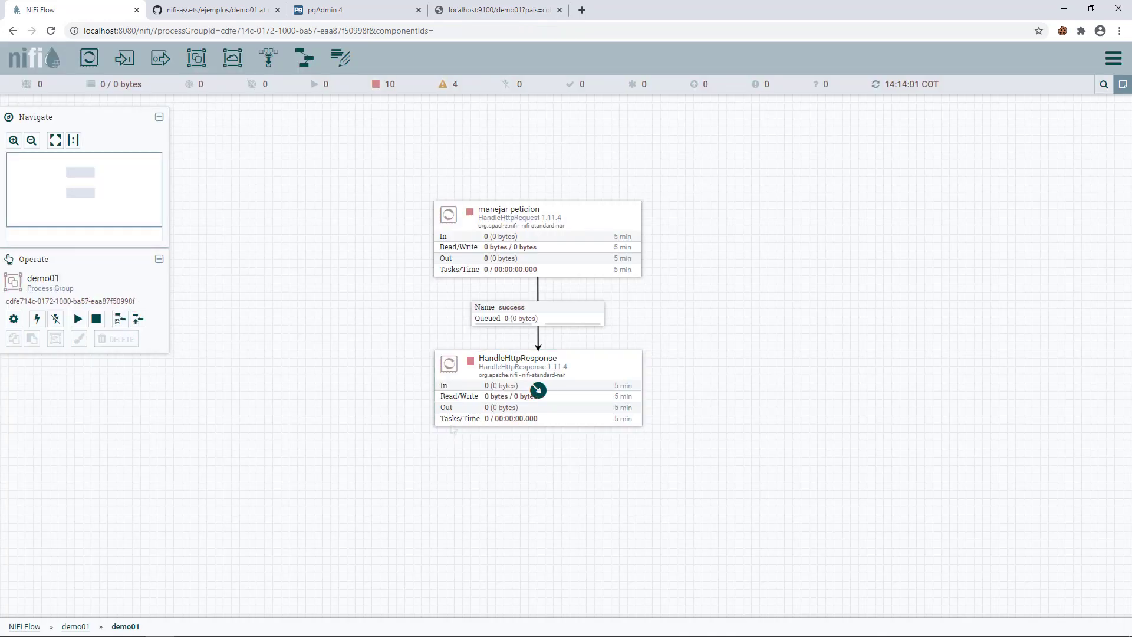
- Start the manejar peticion processor and refresh the flow
{"action": "left_click", "coordinate": [537, 241]}
{"action": "right_click", "coordinate": [477, 214]}
{"action": "left_click", "coordinate": [498, 243]}
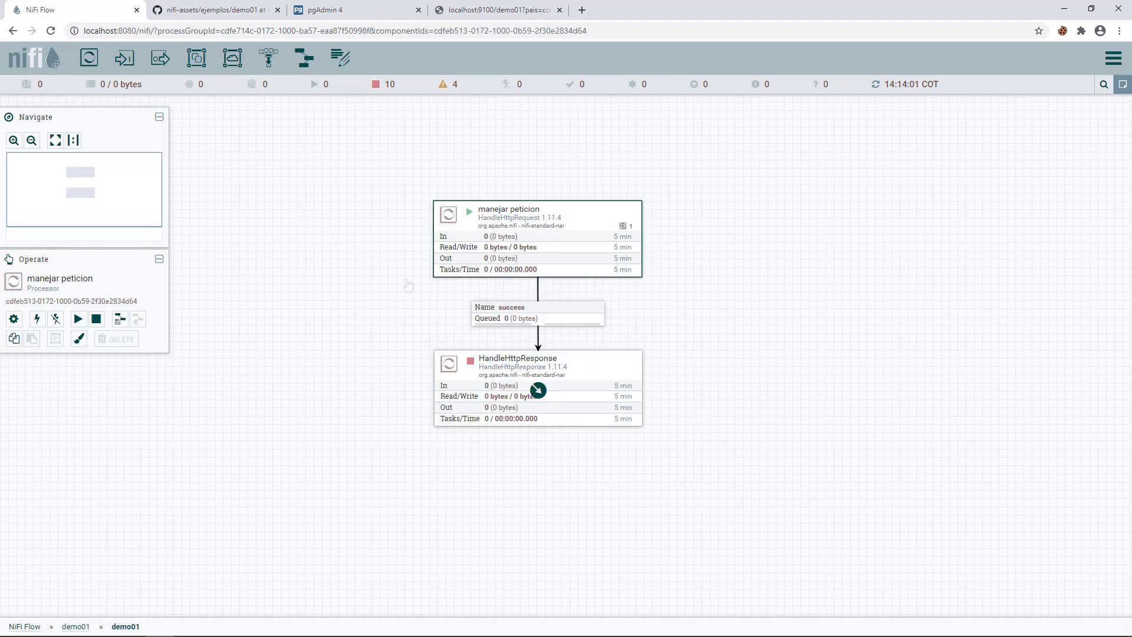
{"action": "right_click", "coordinate": [374, 289]}
{"action": "left_click", "coordinate": [424, 300]}
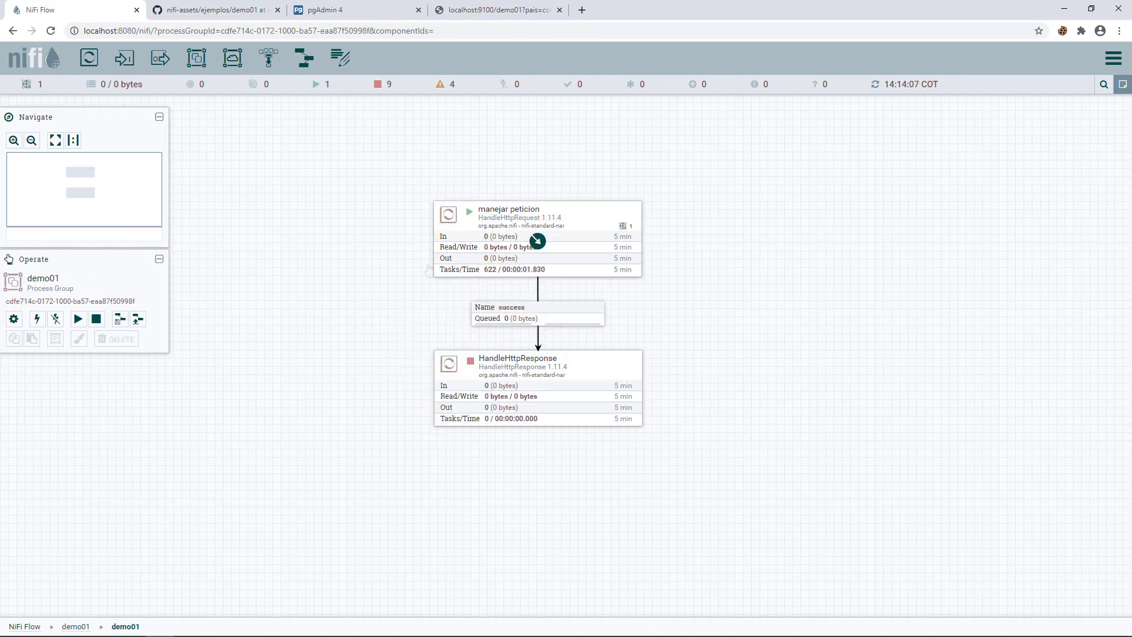
- Reload localhost:9100/demo01?pais=colombia in Chrome, then refresh NiFi to show the queued flowfile
{"action": "left_click", "coordinate": [434, 13]}
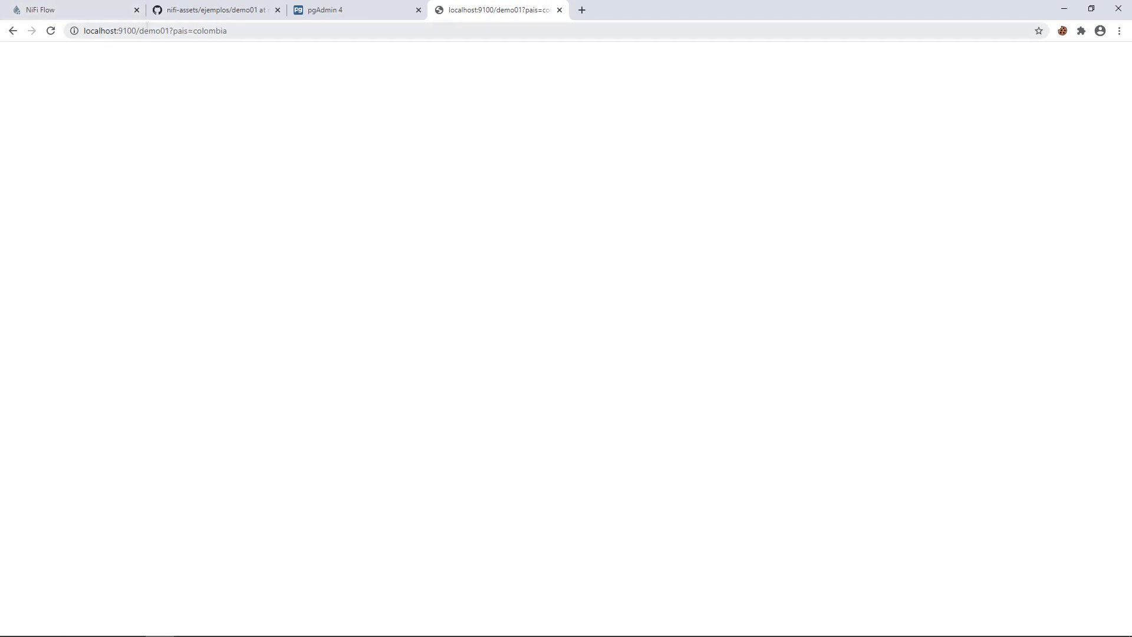
{"action": "double_click", "coordinate": [100, 31]}
{"action": "double_click", "coordinate": [128, 30]}
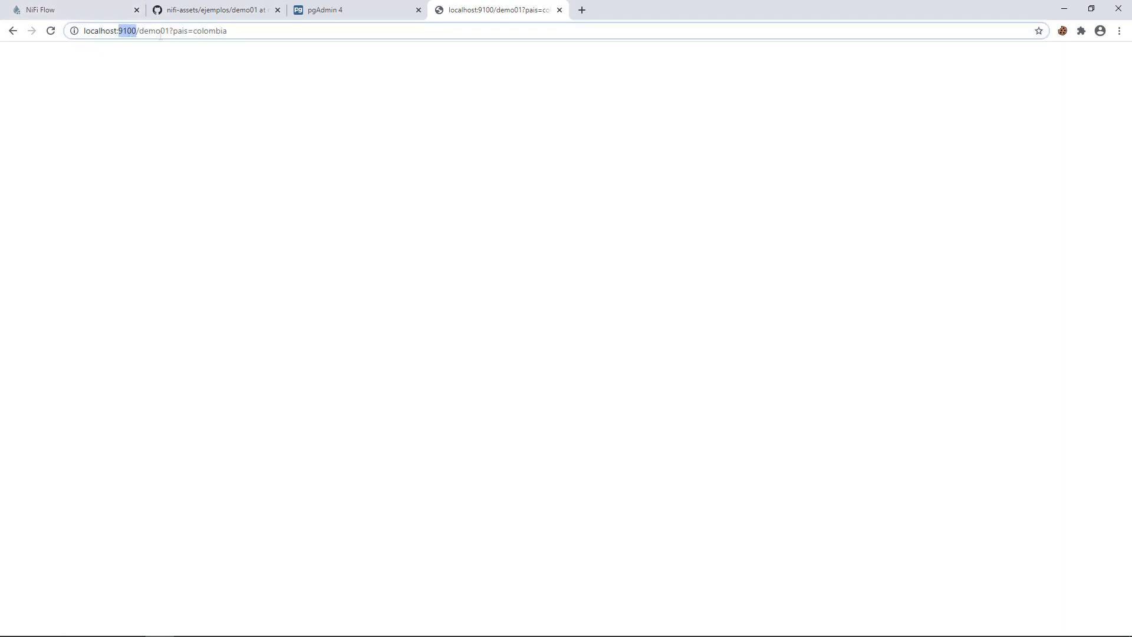
{"action": "left_click", "coordinate": [51, 31]}
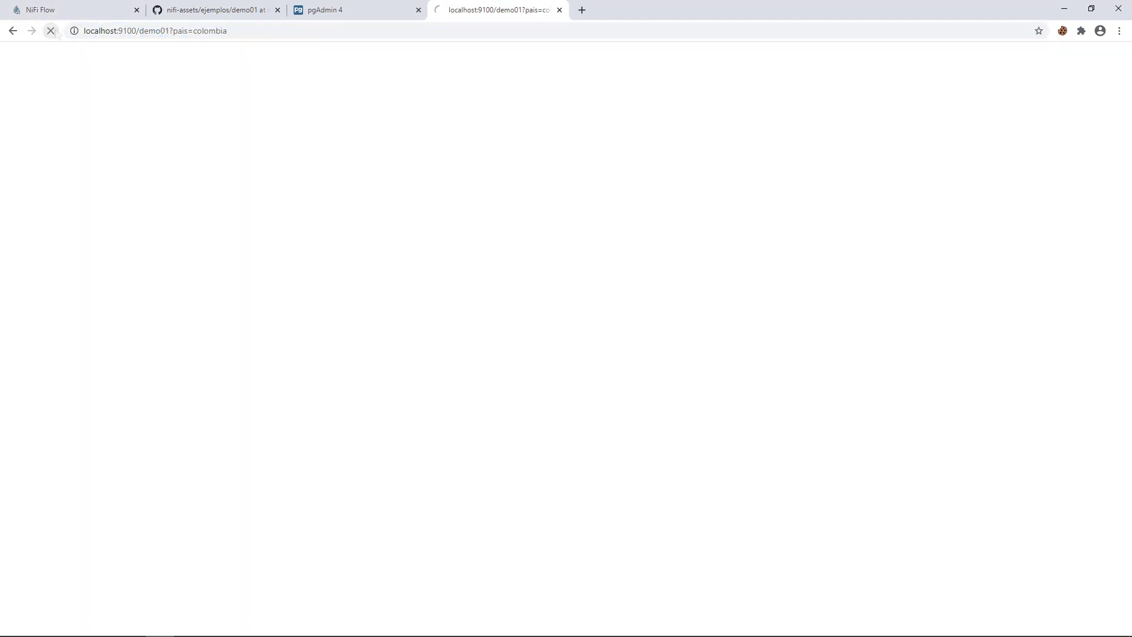
{"action": "left_click", "coordinate": [85, 14]}
{"action": "right_click", "coordinate": [375, 264]}
{"action": "left_click", "coordinate": [389, 269]}
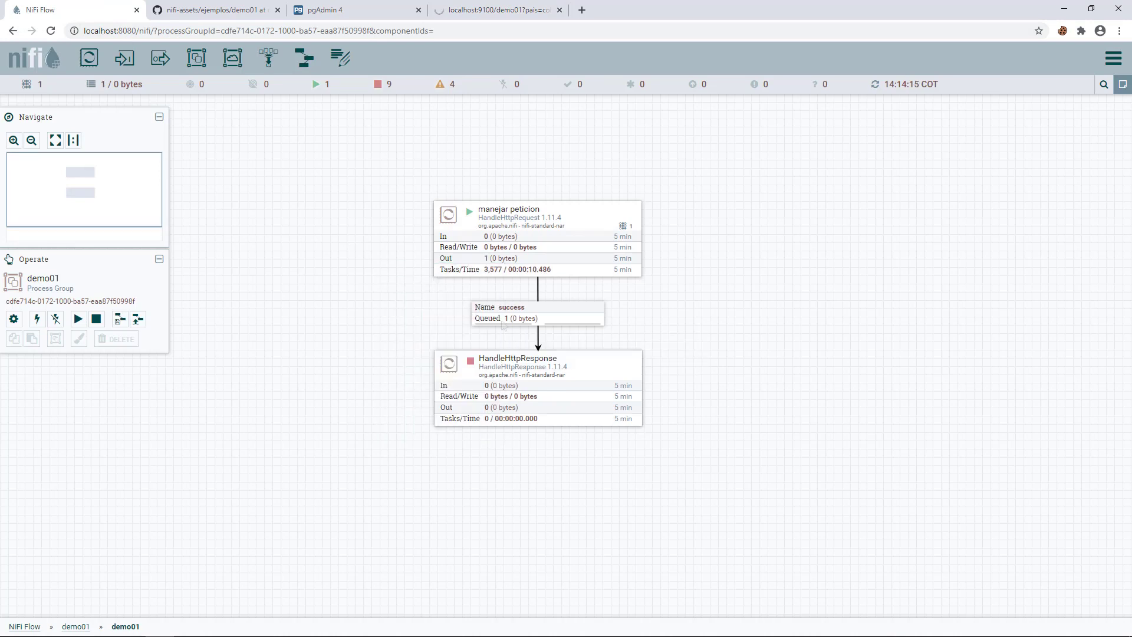
{"action": "right_click", "coordinate": [503, 326]}
- List the success queue and check the flowfile's attributes, confirming http.param.pais = colombia
{"action": "left_click", "coordinate": [520, 363]}
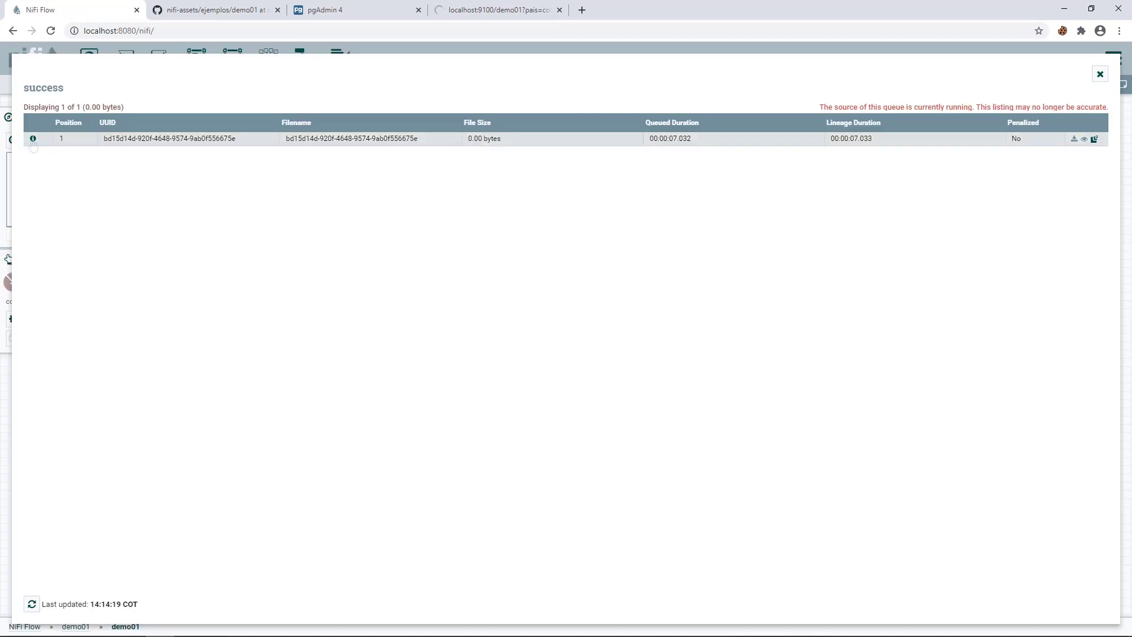
{"action": "left_click", "coordinate": [32, 140]}
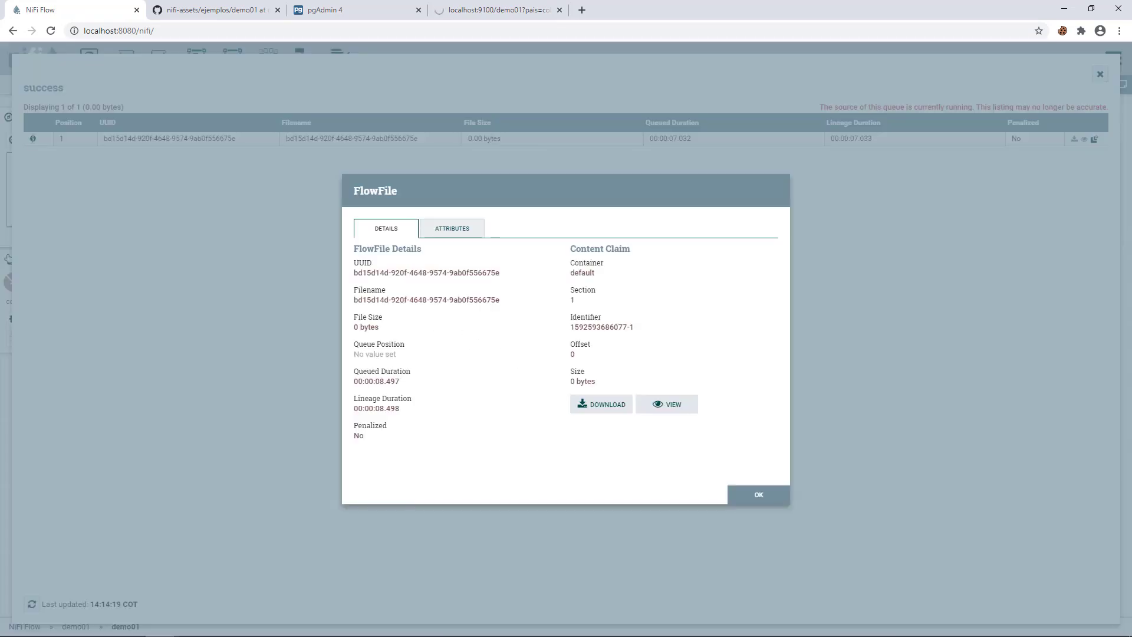
{"action": "left_click", "coordinate": [440, 232]}
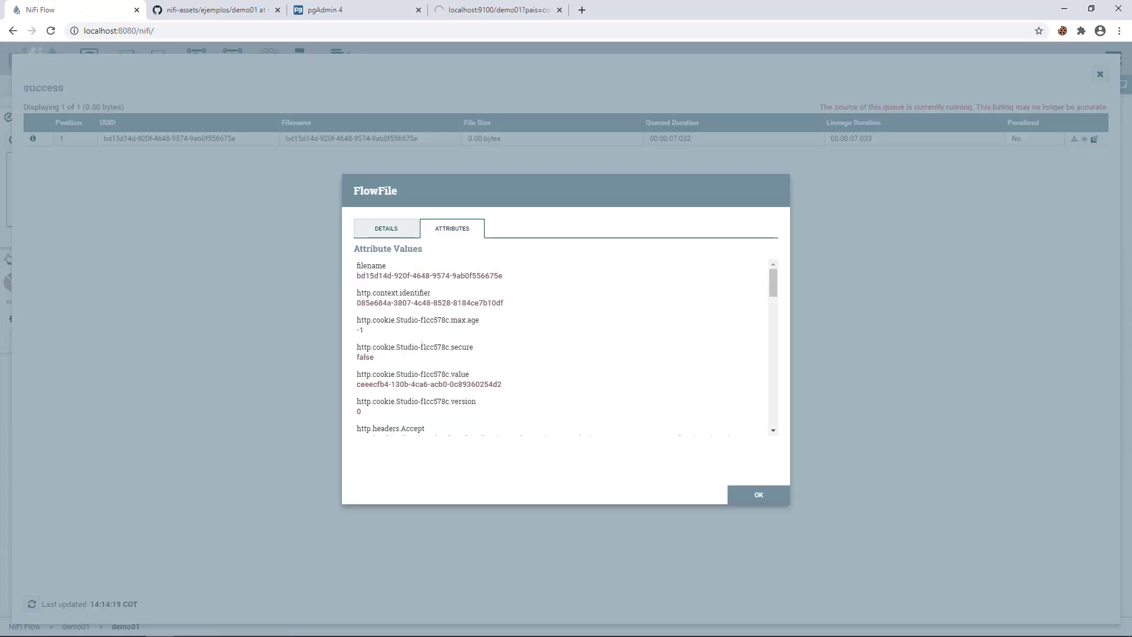
{"action": "scroll", "coordinate": [464, 381], "scroll_direction": "down", "scroll_amount": 5}
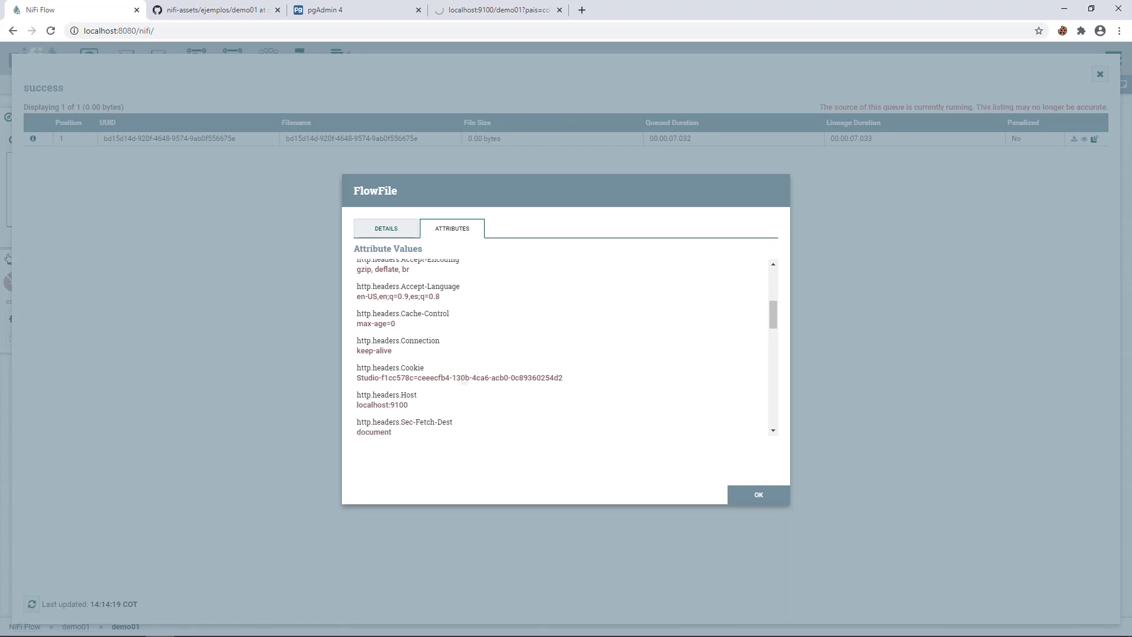
{"action": "scroll", "coordinate": [464, 381], "scroll_direction": "down", "scroll_amount": 5}
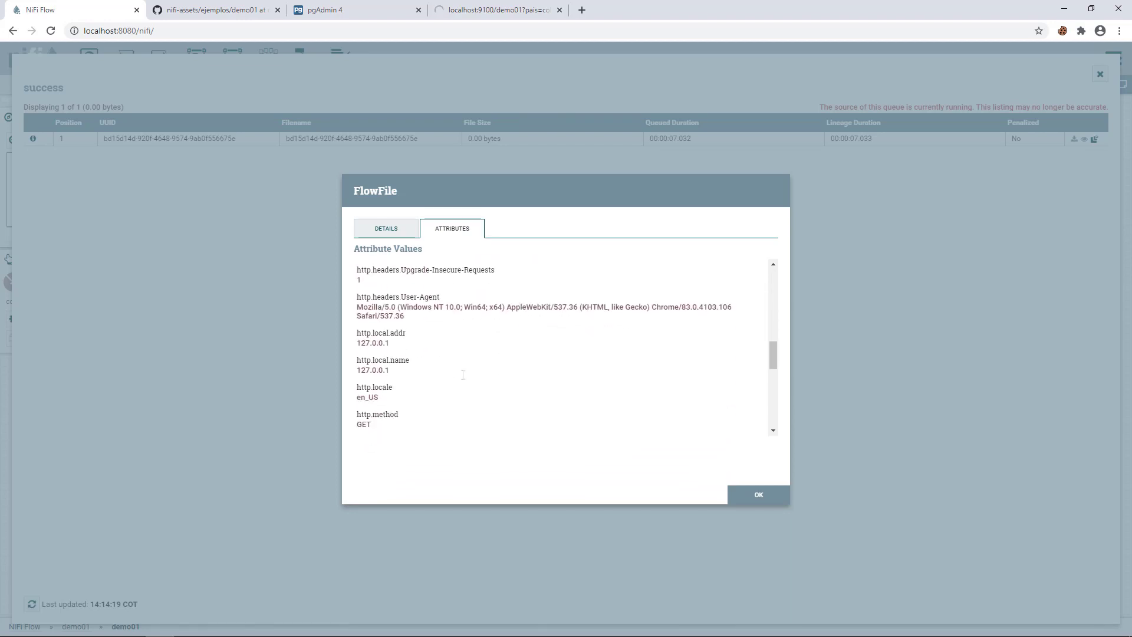
{"action": "scroll", "coordinate": [463, 375], "scroll_direction": "down", "scroll_amount": 2}
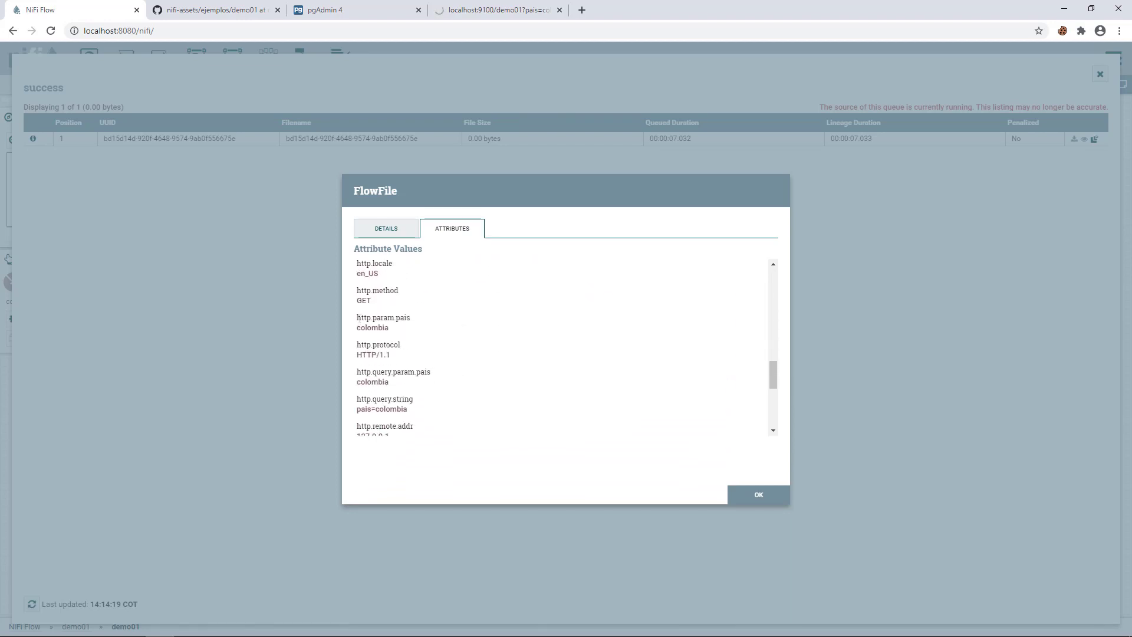
{"action": "left_click_drag", "start_coordinate": [357, 317], "coordinate": [410, 318]}
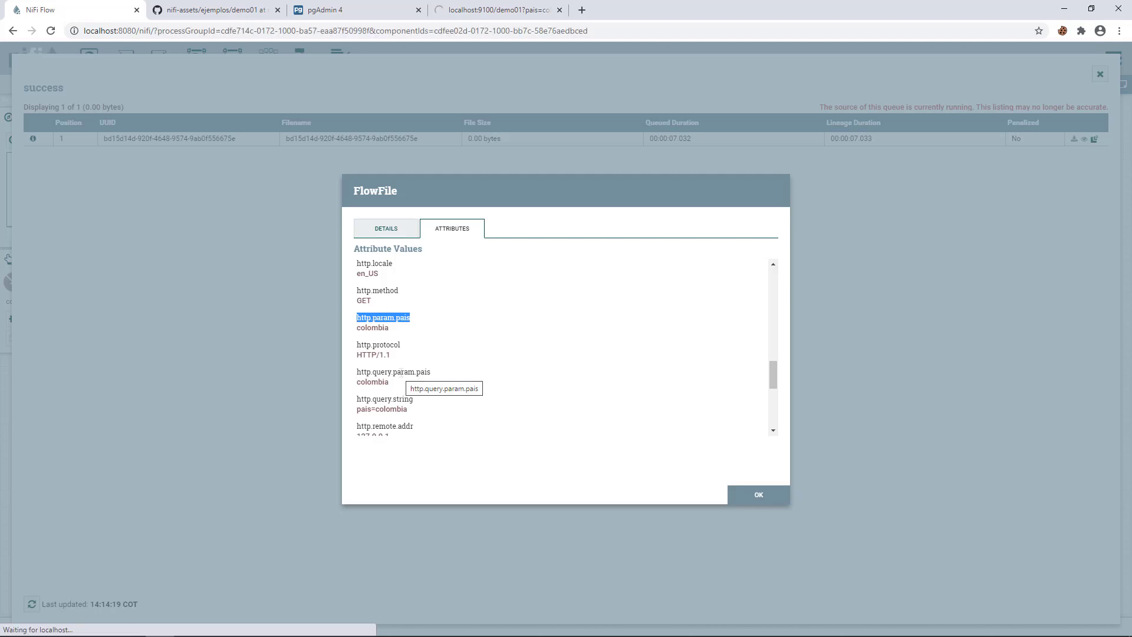
{"action": "double_click", "coordinate": [373, 328]}
{"action": "left_click", "coordinate": [759, 494]}
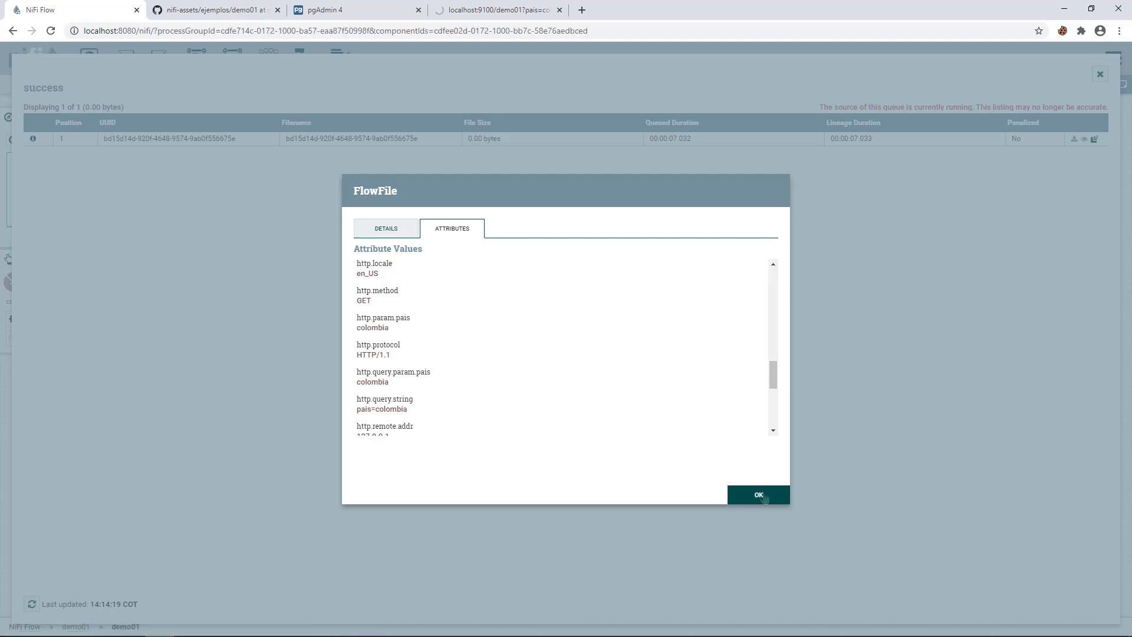
- Start HandleHttpResponse and reload the localhost:9100/demo01 page to send another request
{"action": "left_click", "coordinate": [1101, 74]}
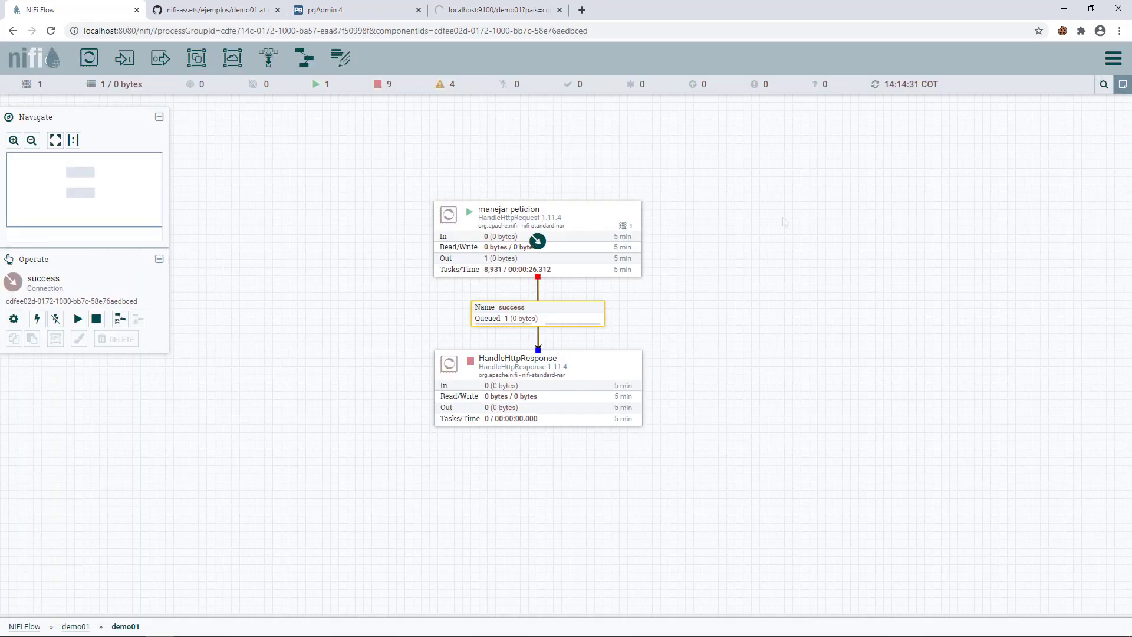
{"action": "right_click", "coordinate": [465, 365]}
{"action": "left_click", "coordinate": [506, 395]}
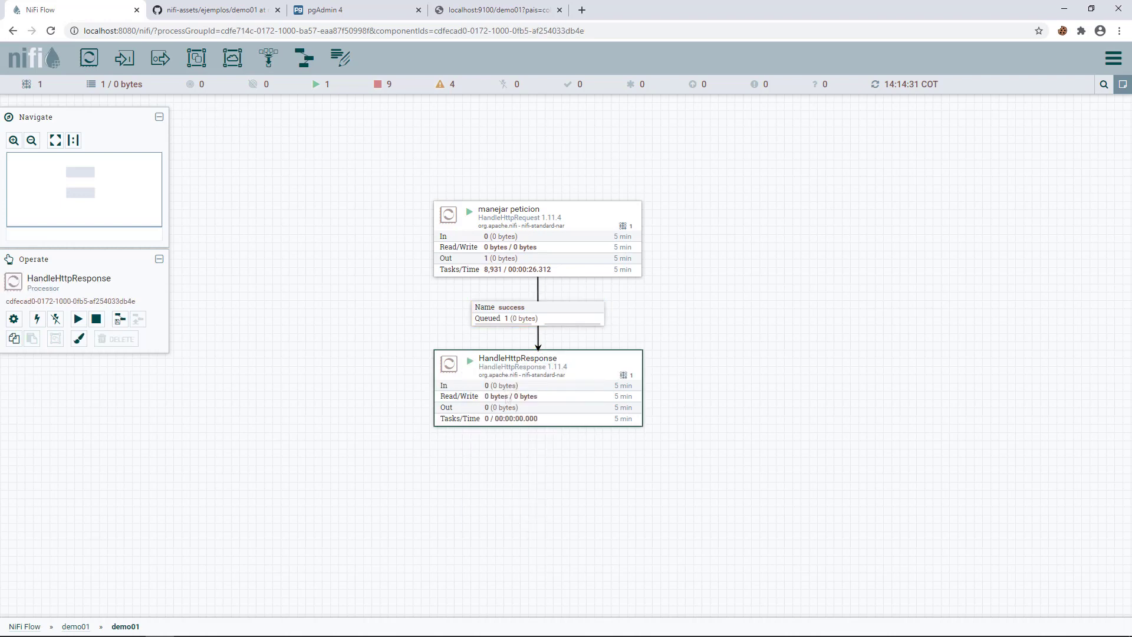
{"action": "left_click", "coordinate": [466, 16]}
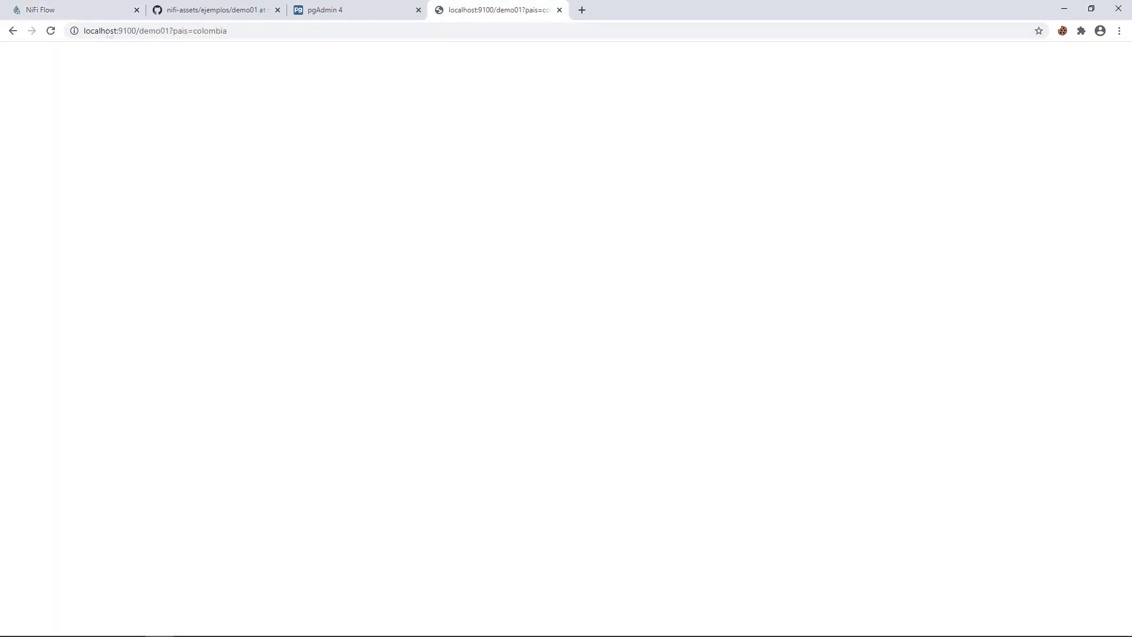
{"action": "left_click", "coordinate": [51, 32]}
- Stop both manejar peticion and HandleHttpResponse processors
{"action": "key", "text": "ctrl+1"}
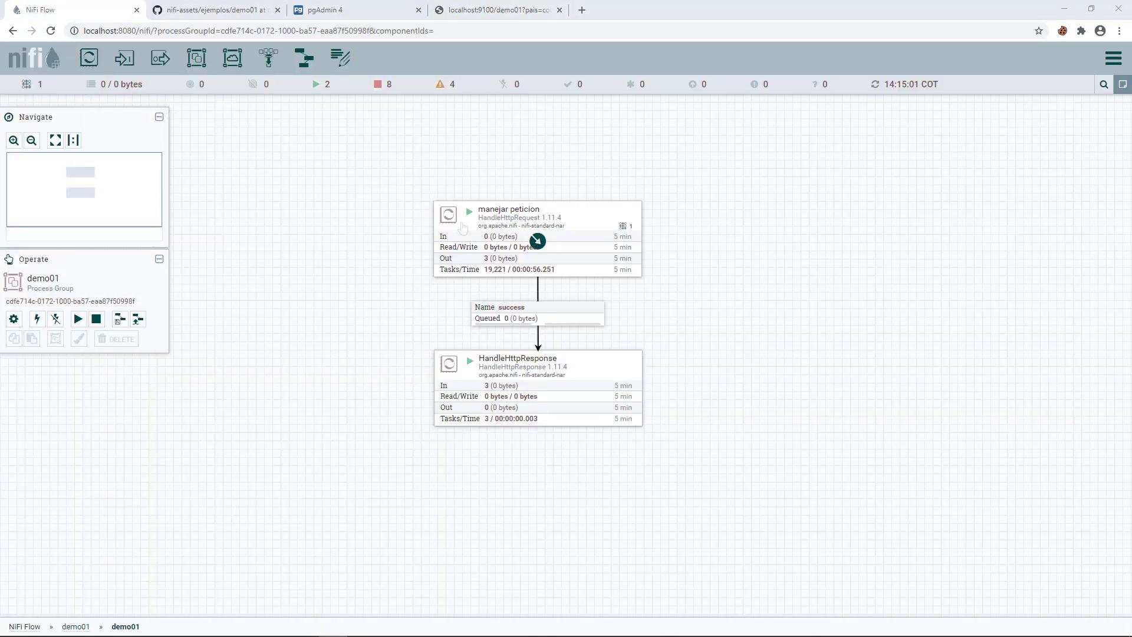
{"action": "right_click", "coordinate": [463, 227]}
{"action": "left_click", "coordinate": [487, 252]}
{"action": "right_click", "coordinate": [534, 381]}
{"action": "left_click", "coordinate": [558, 405]}
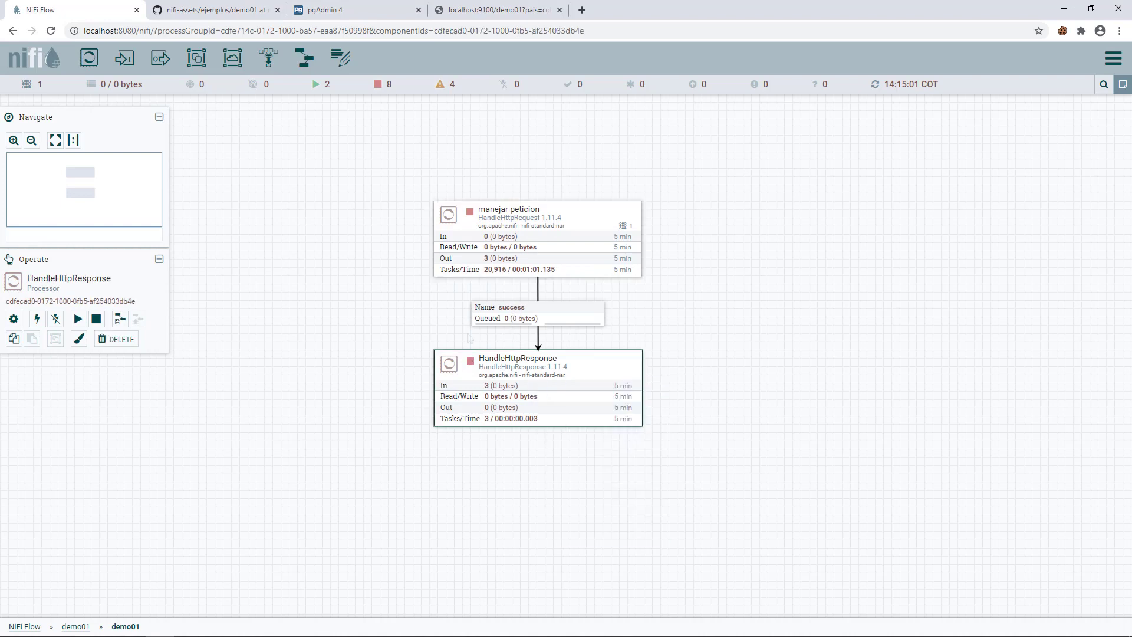
{"action": "left_click", "coordinate": [570, 321]}
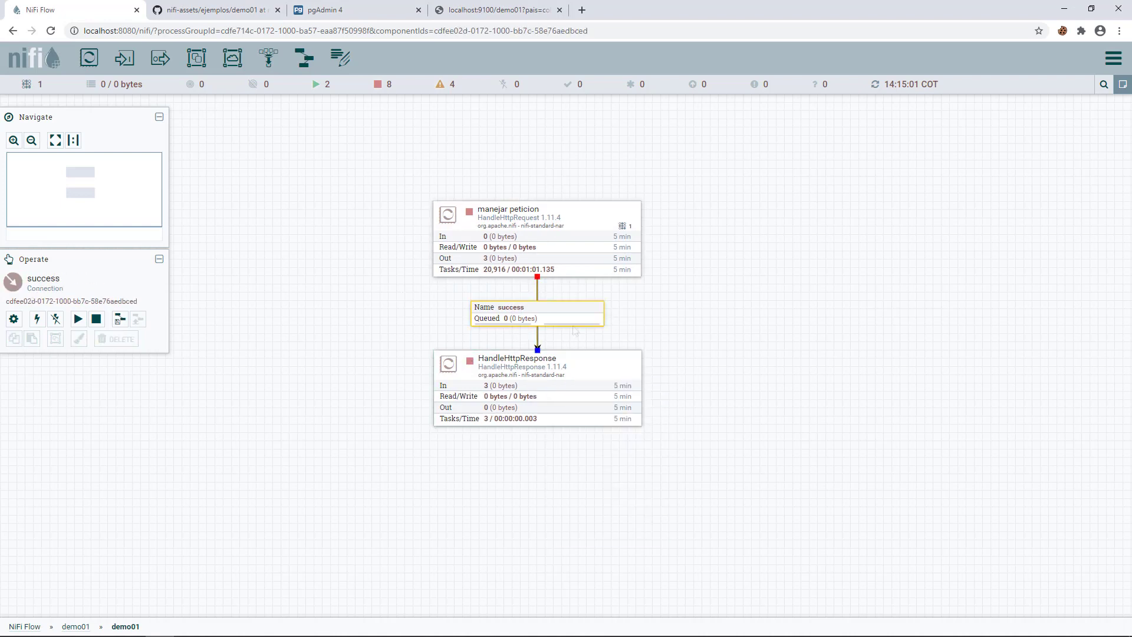
{"action": "left_click", "coordinate": [389, 314]}
- Add a FetchFTP processor and delete the old success connection to HandleHttpResponse
{"action": "left_click_drag", "start_coordinate": [88, 57], "coordinate": [317, 388]}
{"action": "type", "text": "fet"}
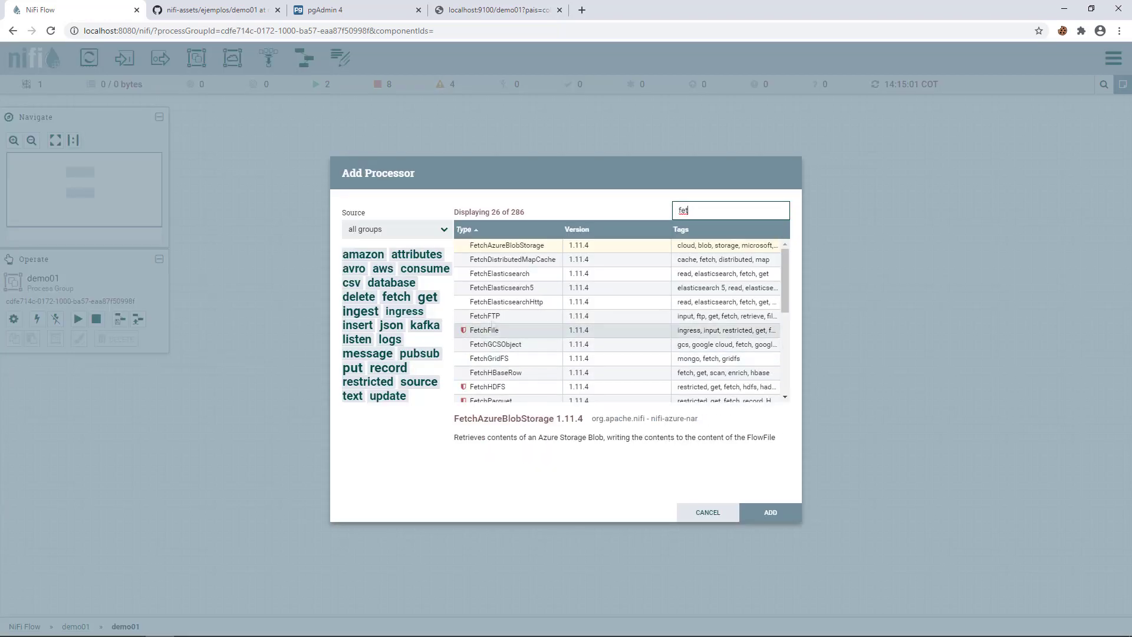
{"action": "left_click", "coordinate": [493, 319]}
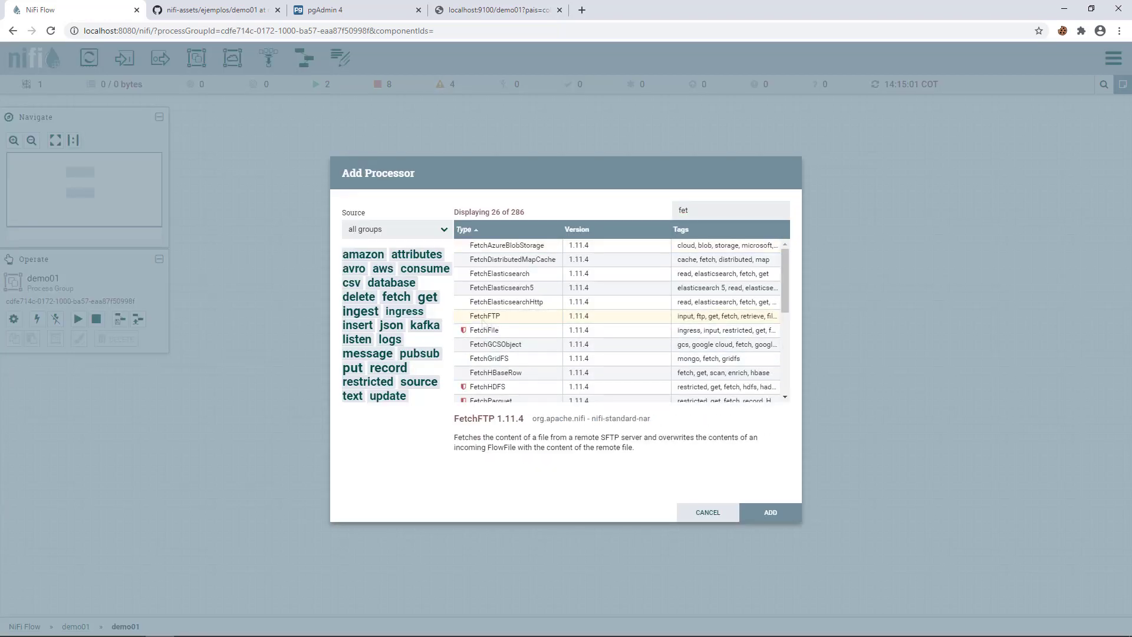
{"action": "double_click", "coordinate": [482, 322]}
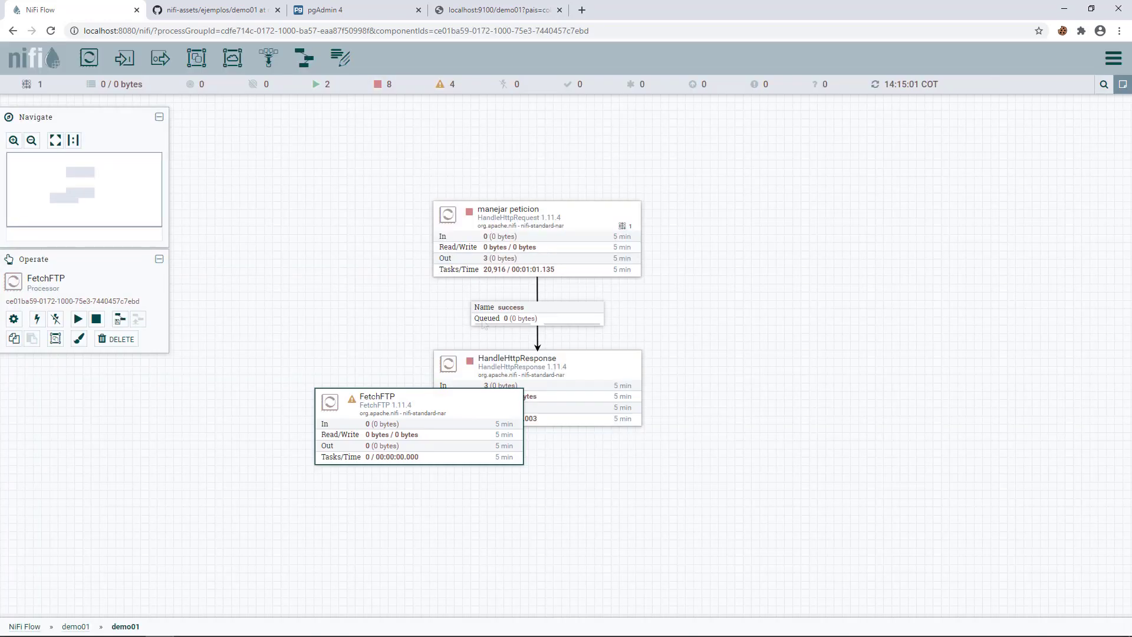
{"action": "left_click", "coordinate": [539, 337]}
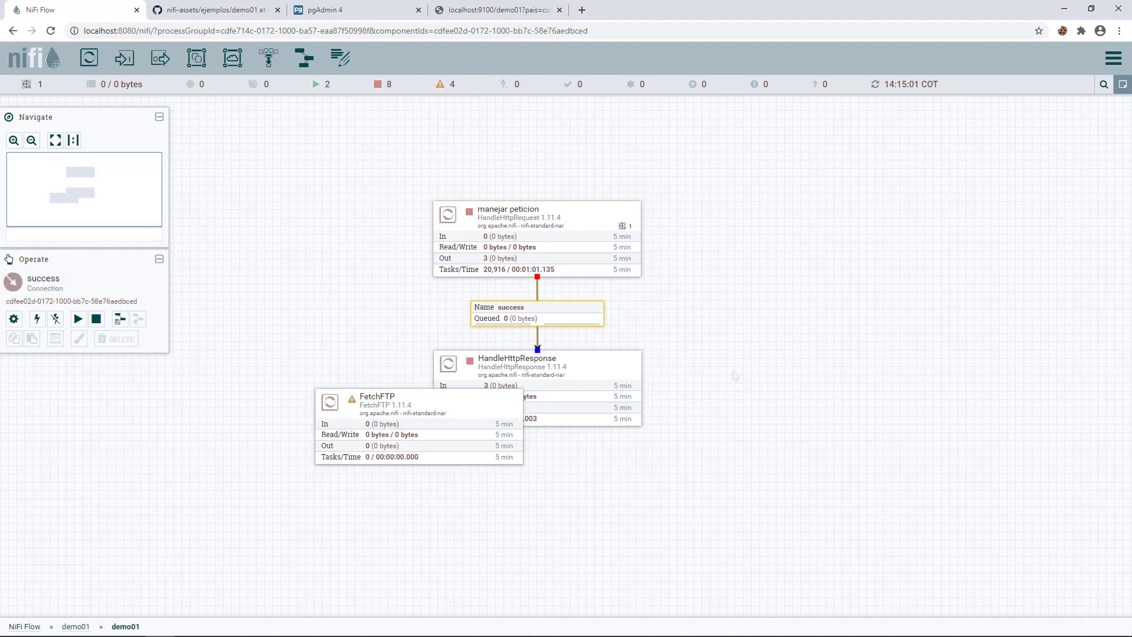
{"action": "right_click", "coordinate": [697, 330]}
{"action": "left_click", "coordinate": [697, 337]}
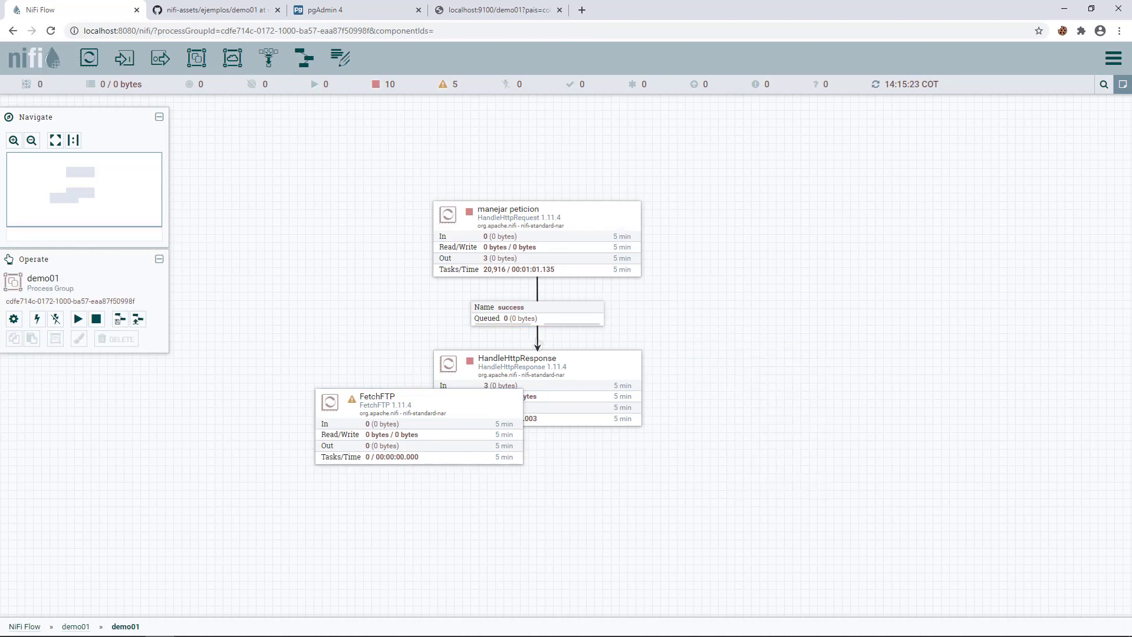
{"action": "left_click", "coordinate": [538, 342]}
{"action": "key", "text": "Delete"}
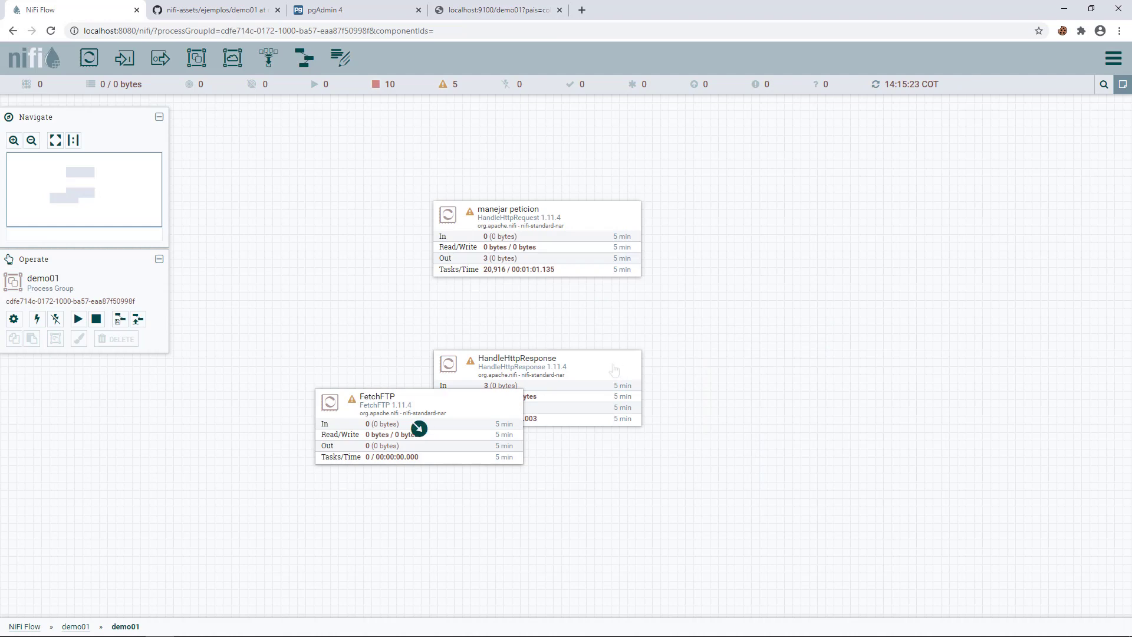
- Rearrange the processors and connect manejar peticion's success output to FetchFTP
{"action": "left_click_drag", "start_coordinate": [597, 397], "coordinate": [309, 575]}
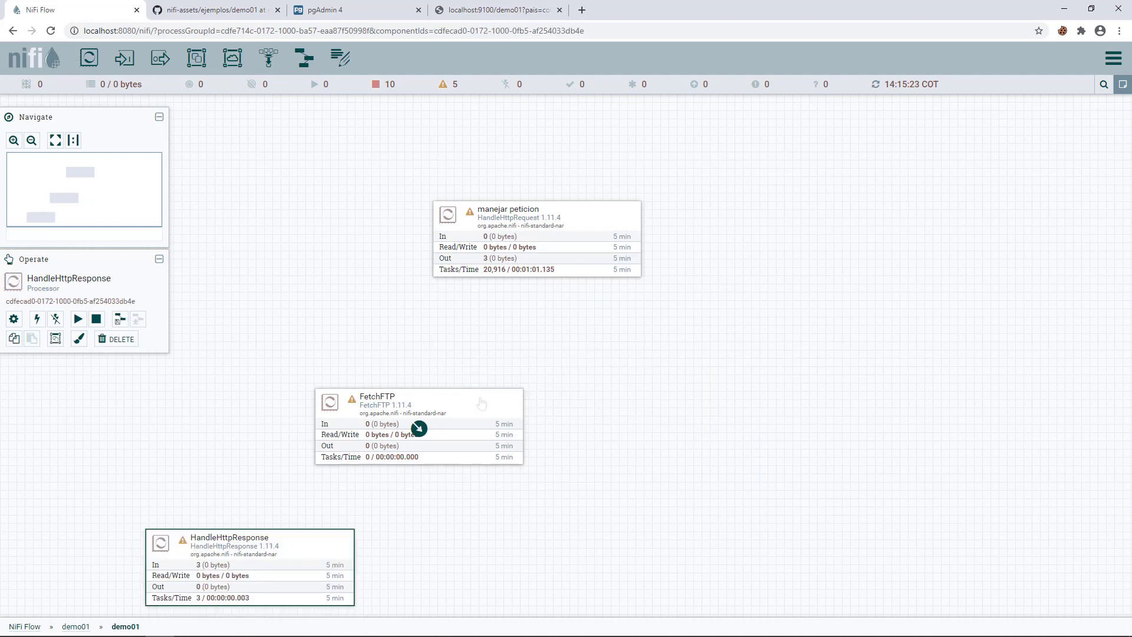
{"action": "left_click_drag", "start_coordinate": [480, 403], "coordinate": [596, 334]}
{"action": "left_click_drag", "start_coordinate": [536, 235], "coordinate": [525, 356]}
{"action": "left_click", "coordinate": [759, 494]}
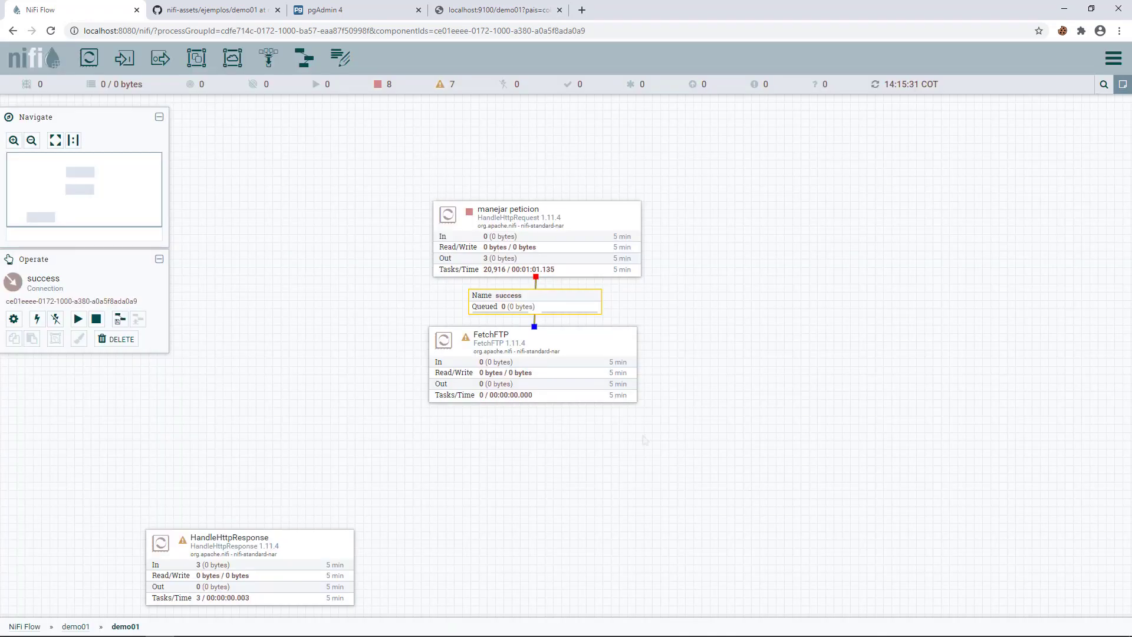
{"action": "double_click", "coordinate": [532, 366]}
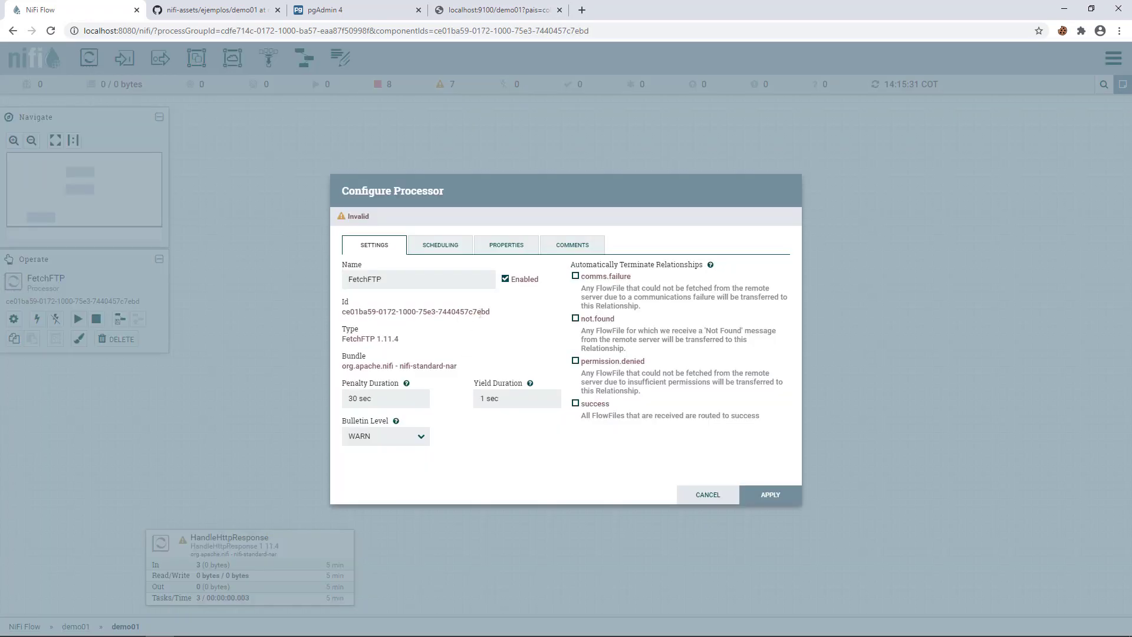
- Set FetchFTP's Hostname property to 192.168.1.52
{"action": "left_click", "coordinate": [507, 245]}
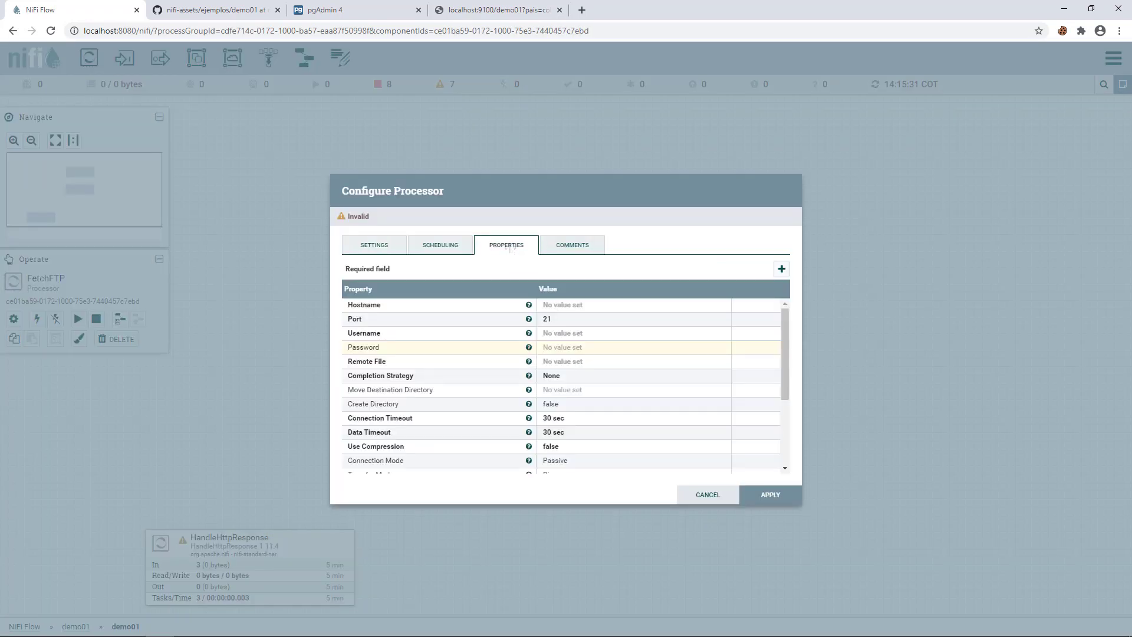
{"action": "left_click", "coordinate": [574, 305]}
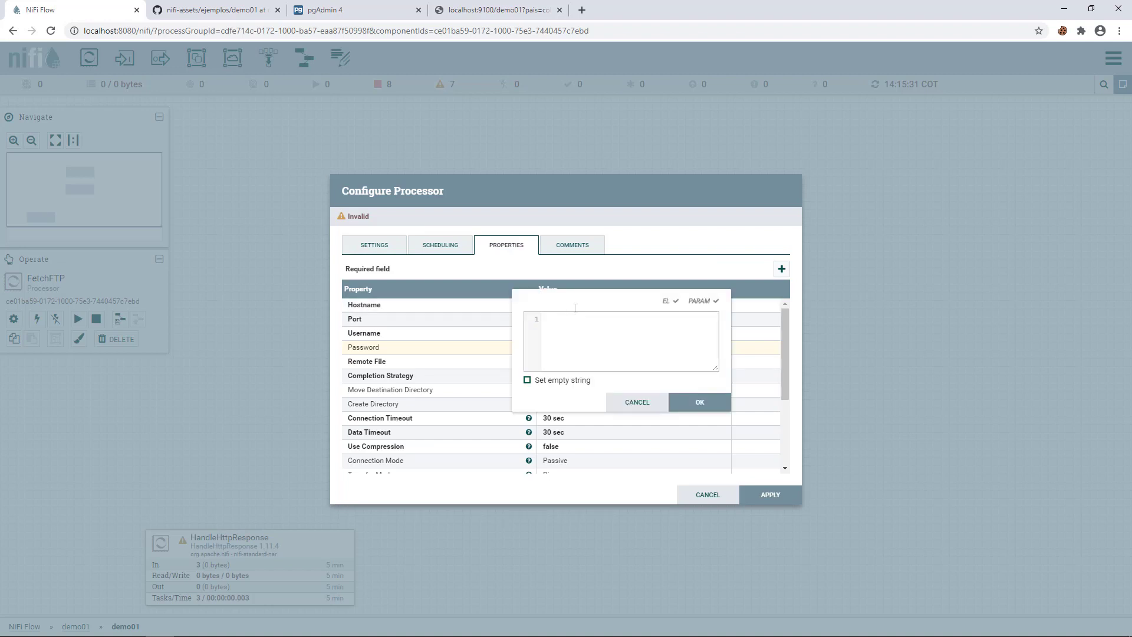
{"action": "type", "text": "192.168.1.52"}
{"action": "left_click", "coordinate": [700, 402]}
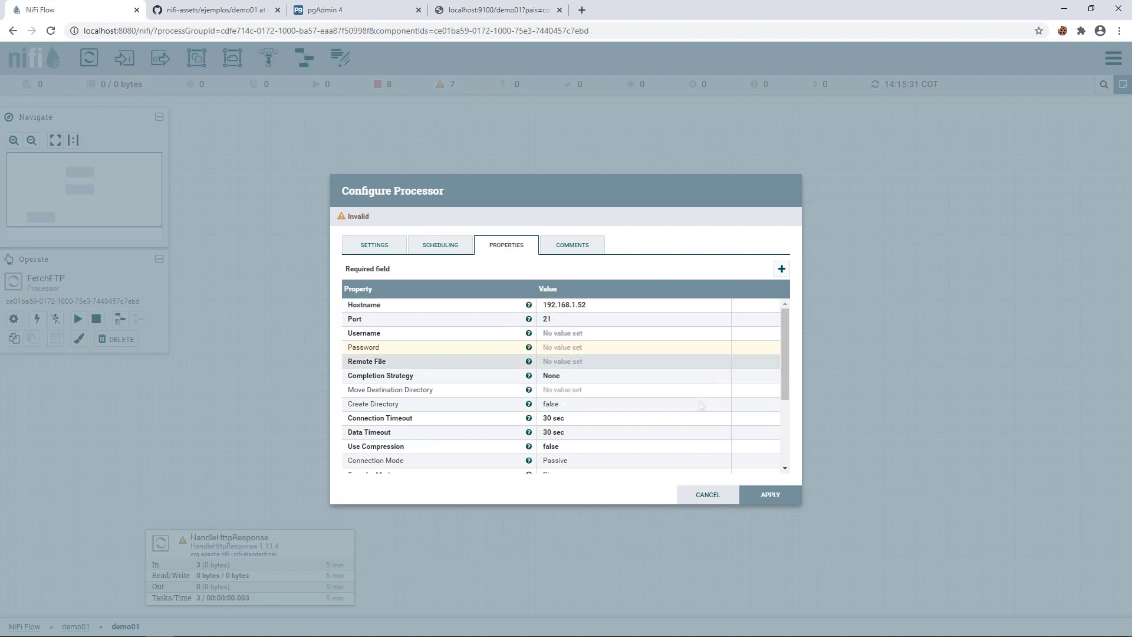
- Enter the FTP username and password in FetchFTP, then look up the remote path in FileZilla
{"action": "left_click", "coordinate": [582, 347]}
{"action": "type", "text": "a"}
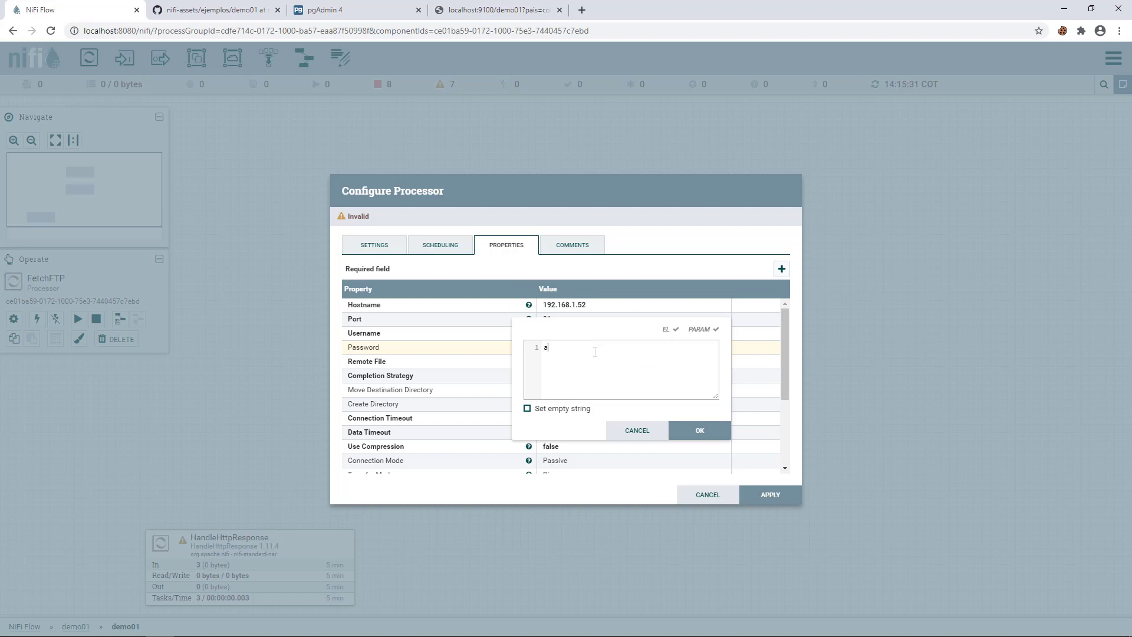
{"action": "type", "text": "dmin"}
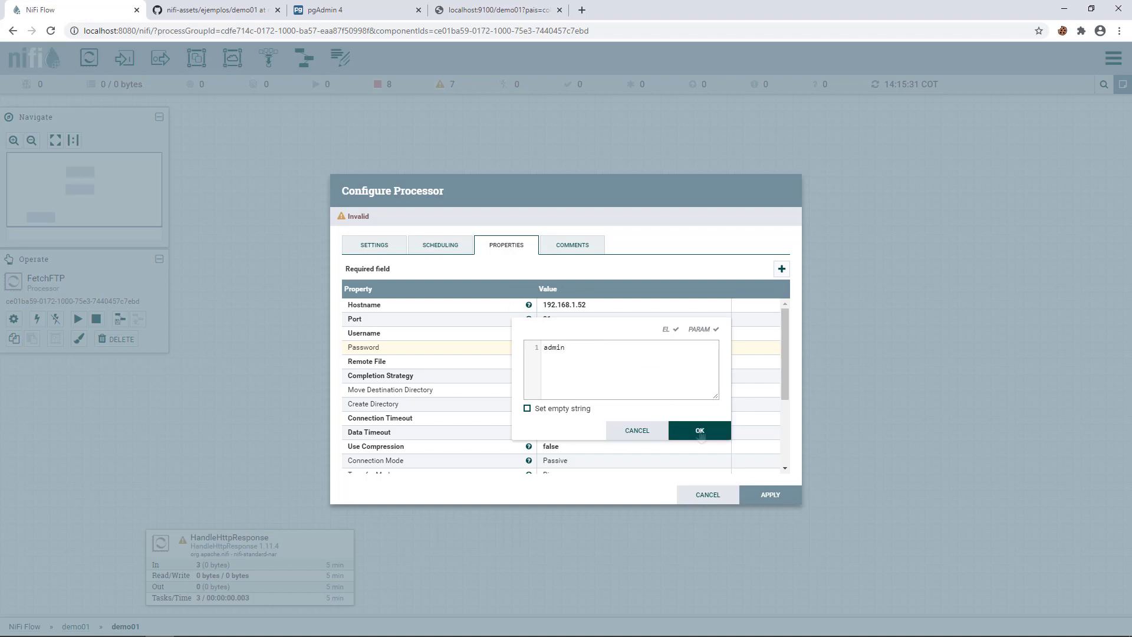
{"action": "left_click", "coordinate": [688, 431]}
{"action": "left_click", "coordinate": [568, 352]}
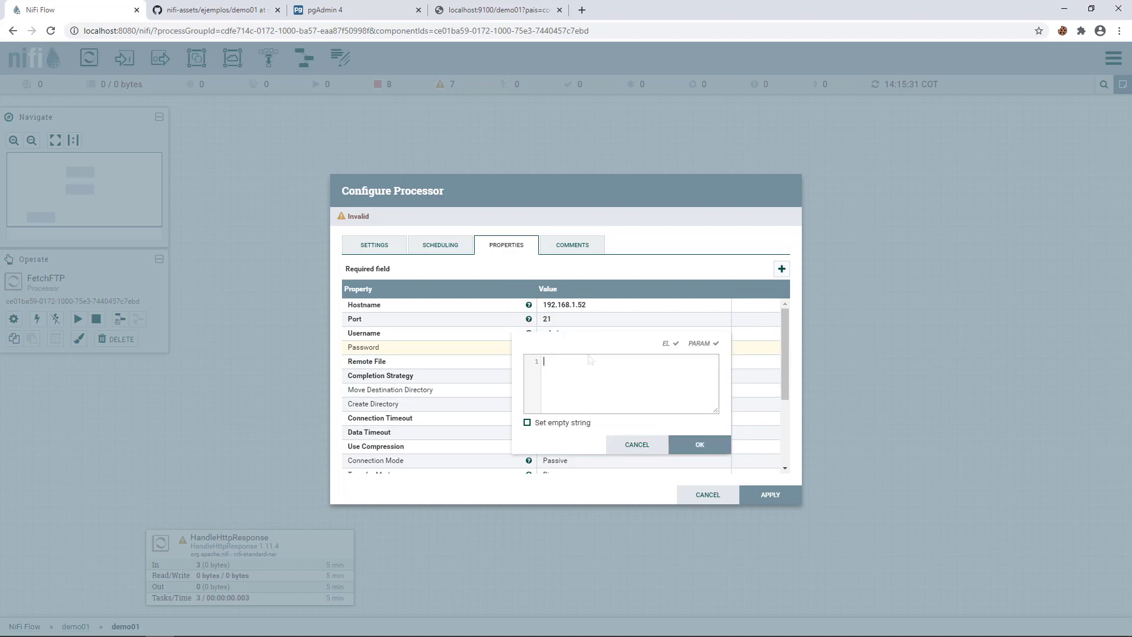
{"action": "type", "text": "admin"}
{"action": "left_click", "coordinate": [698, 446]}
{"action": "left_click", "coordinate": [555, 390]}
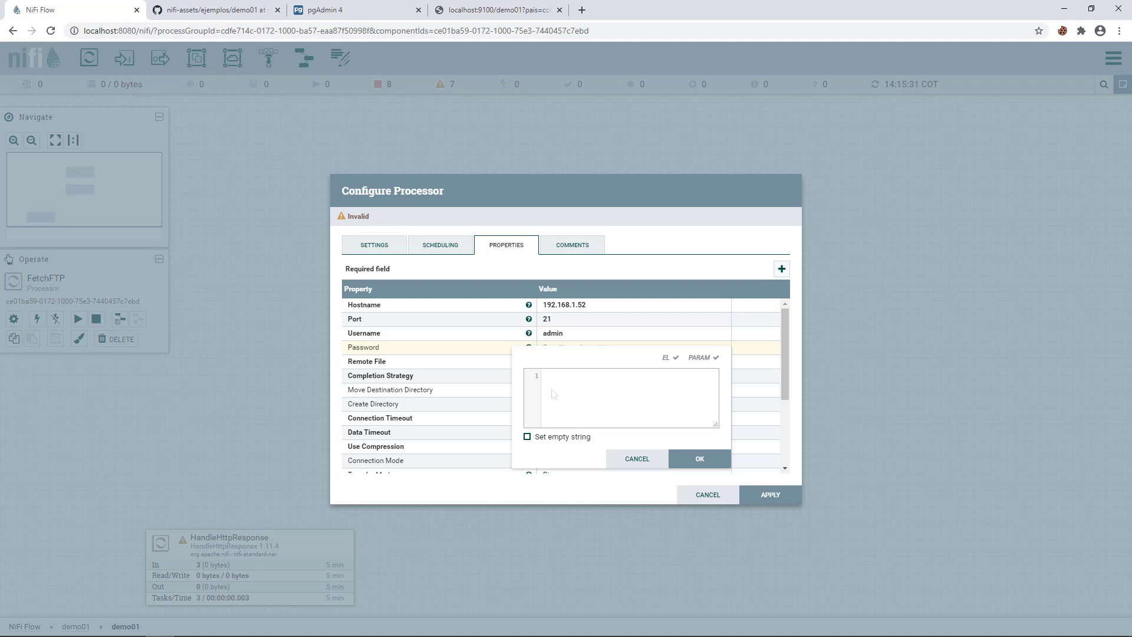
{"action": "left_click", "coordinate": [217, 625]}
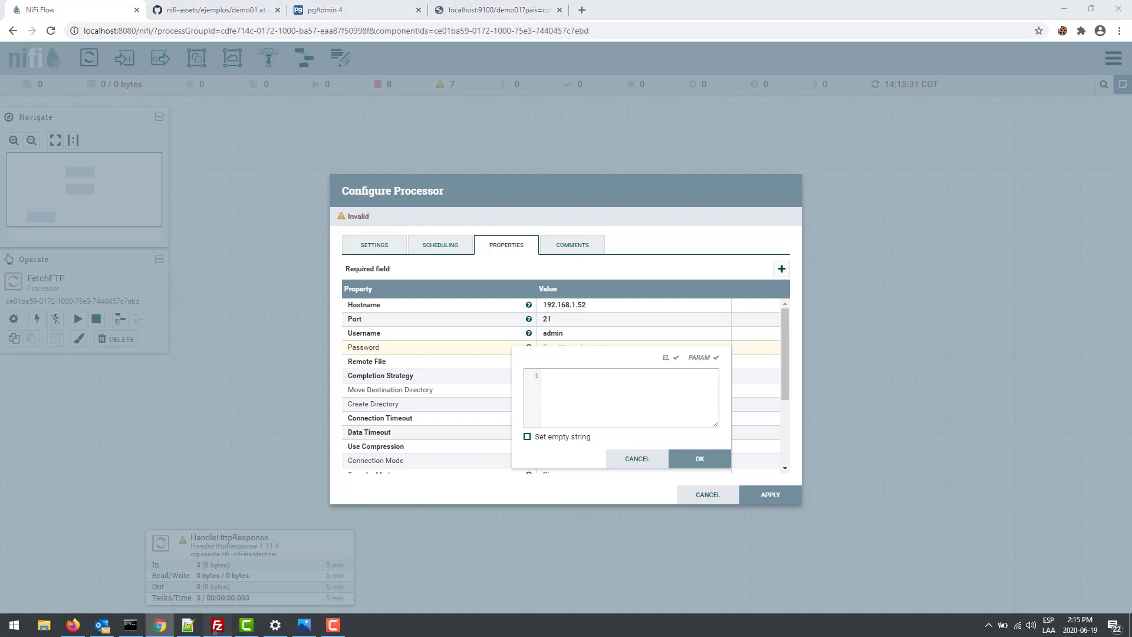
- Browse the server's /demo01 folder (peru.csv, chile.csv, colombia.csv) and copy its remote path
{"action": "double_click", "coordinate": [596, 205]}
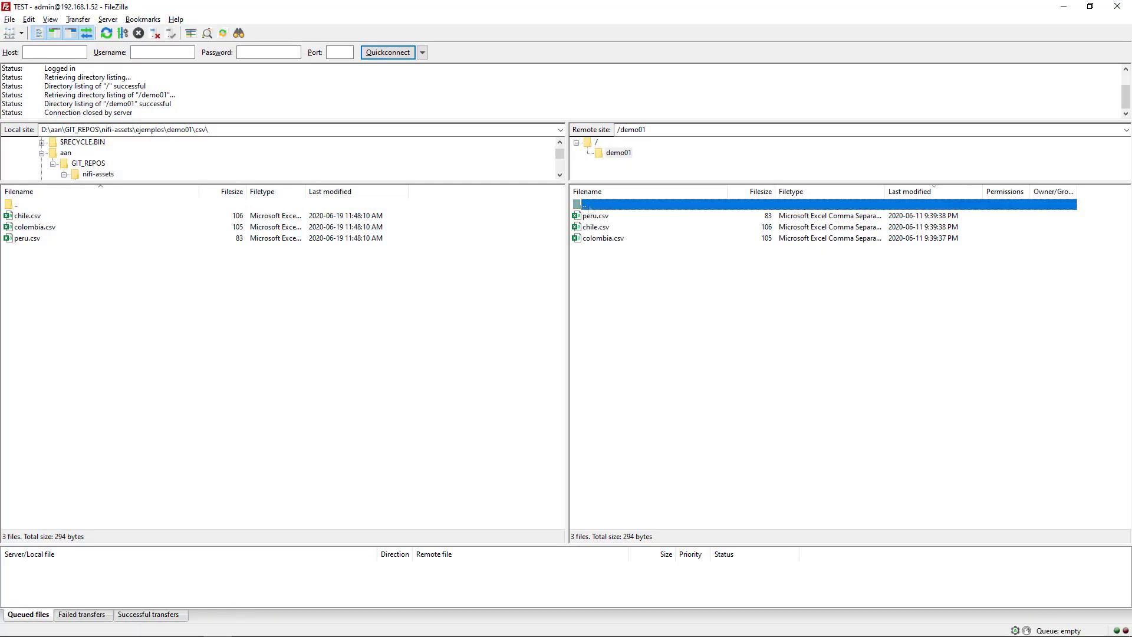
{"action": "double_click", "coordinate": [601, 217]}
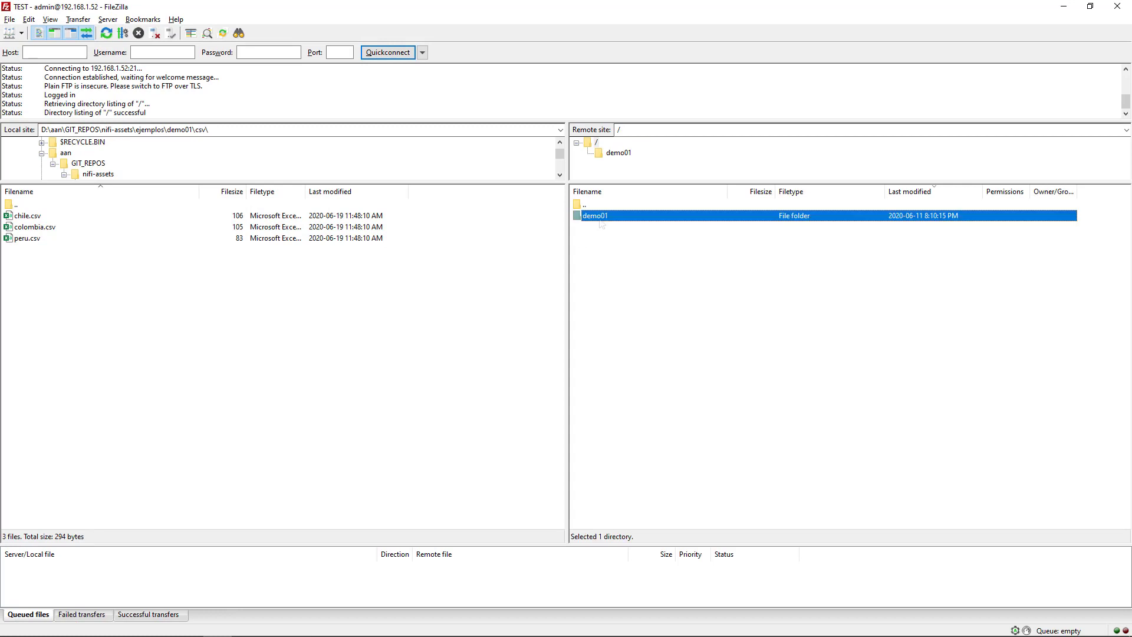
{"action": "left_click_drag", "start_coordinate": [621, 274], "coordinate": [593, 212]}
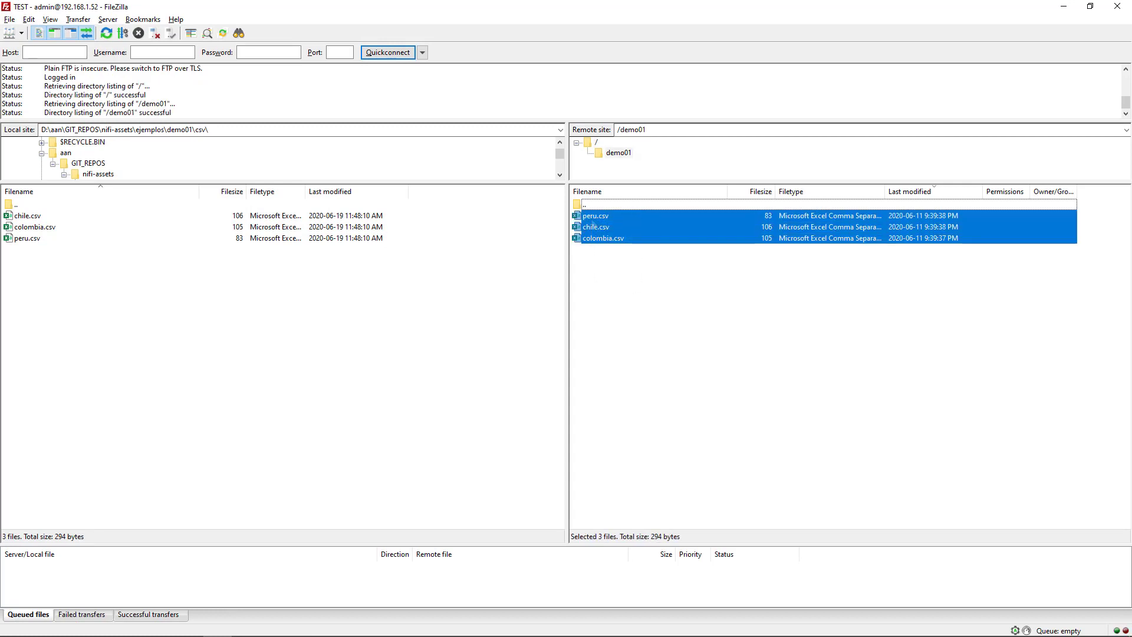
{"action": "left_click", "coordinate": [597, 246]}
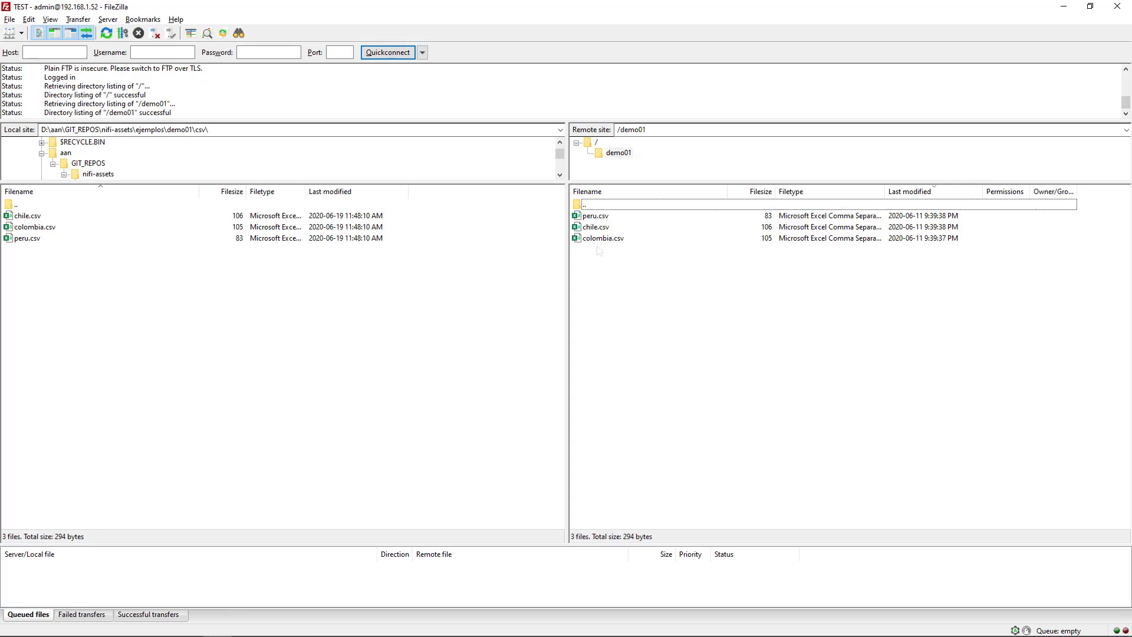
{"action": "left_click", "coordinate": [679, 132]}
{"action": "key", "text": "ctrl+c"}
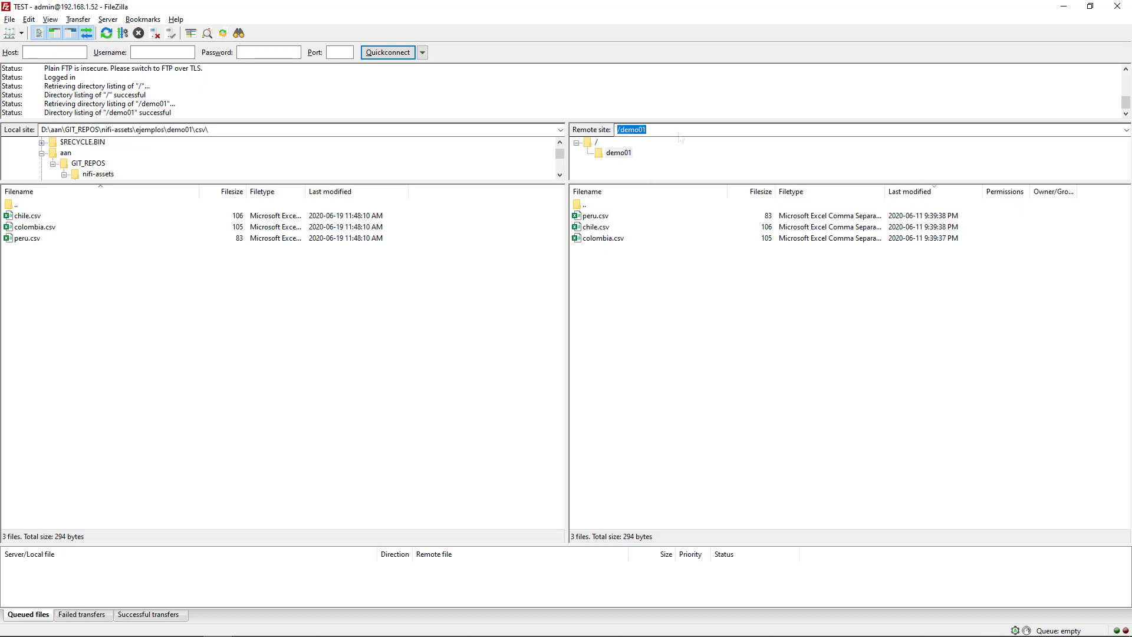
{"action": "left_click", "coordinate": [1063, 7]}
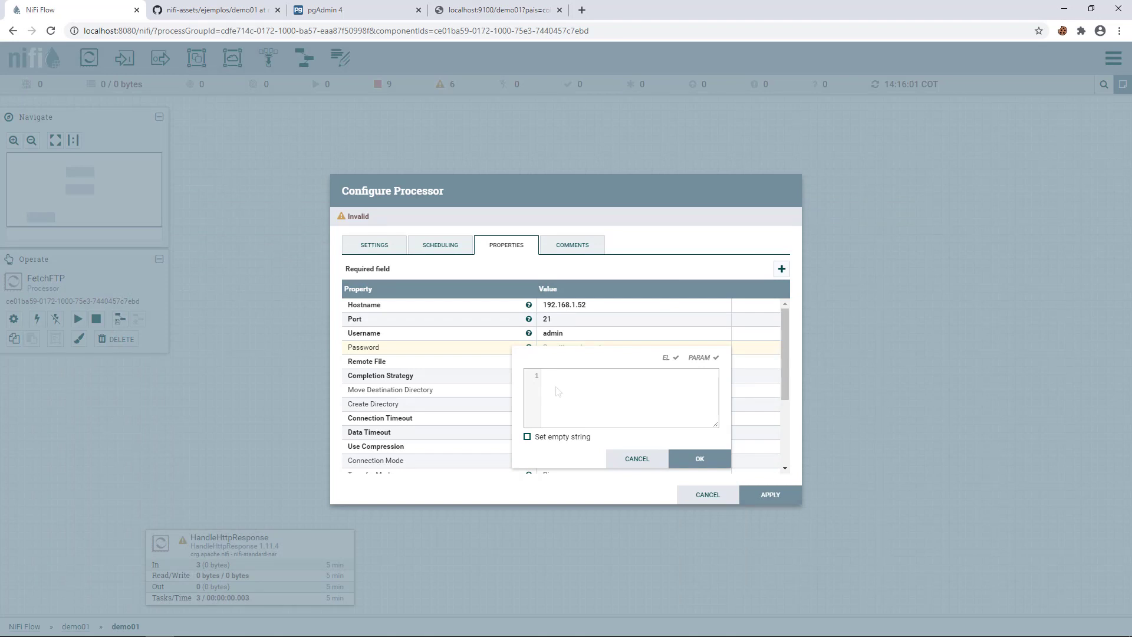
- Enter /demo01/${http.query.param.pais}.csv as FetchFTP's Remote File and apply the configuration
{"action": "key", "text": "ctrl+v"}
{"action": "type", "text": "/${"}
{"action": "type", "text": "htt"}
{"action": "type", "text": "p"}
{"action": "type", "text": ".q"}
{"action": "type", "text": "uery"}
{"action": "type", "text": ".apram"}
{"action": "key", "text": "BackSpace"}
{"action": "key", "text": "BackSpace"}
{"action": "key", "text": "BackSpace"}
{"action": "key", "text": "BackSpace"}
{"action": "key", "text": "BackSpace"}
{"action": "type", "text": "param.pais}"}
{"action": "type", "text": ".csv"}
{"action": "left_click_drag", "start_coordinate": [697, 379], "coordinate": [528, 382]}
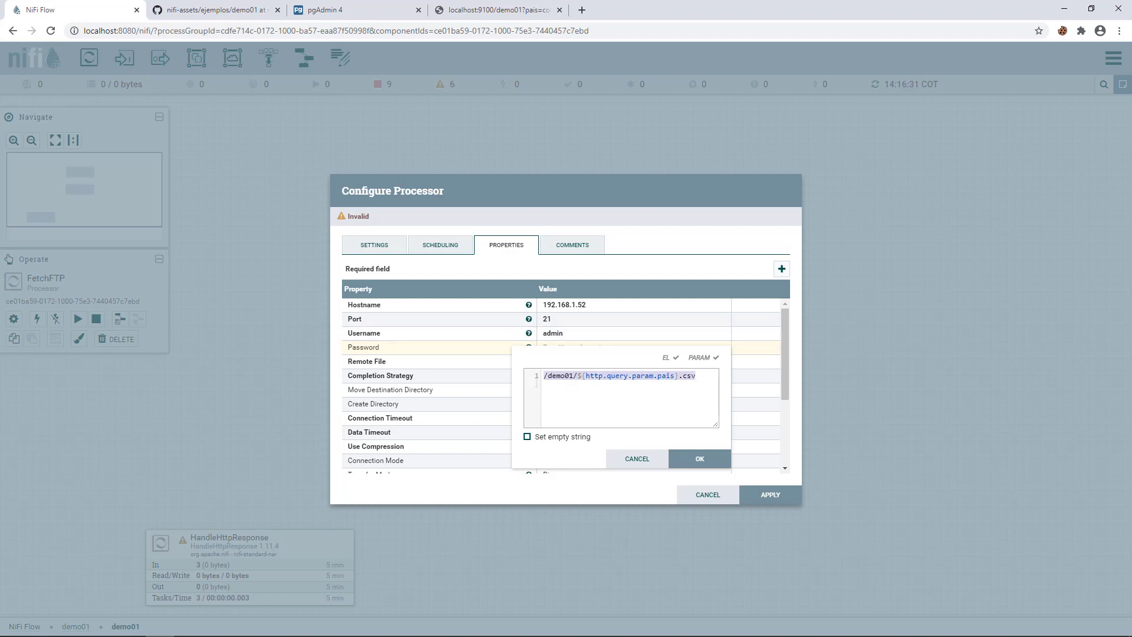
{"action": "left_click", "coordinate": [697, 459]}
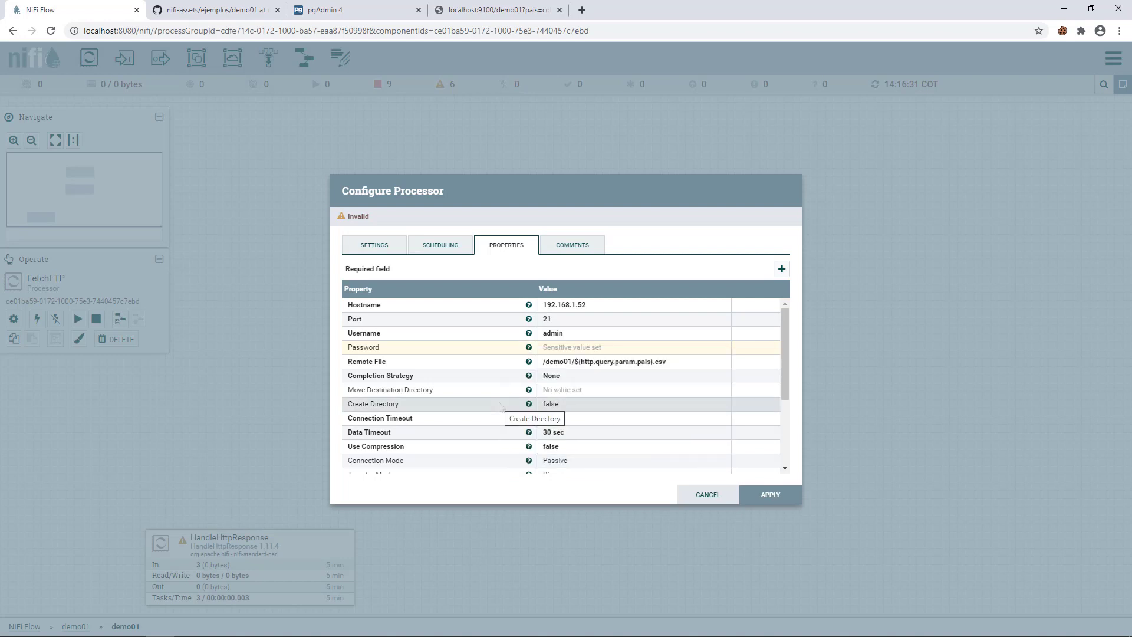
{"action": "scroll", "coordinate": [590, 425], "scroll_direction": "down", "scroll_amount": 1}
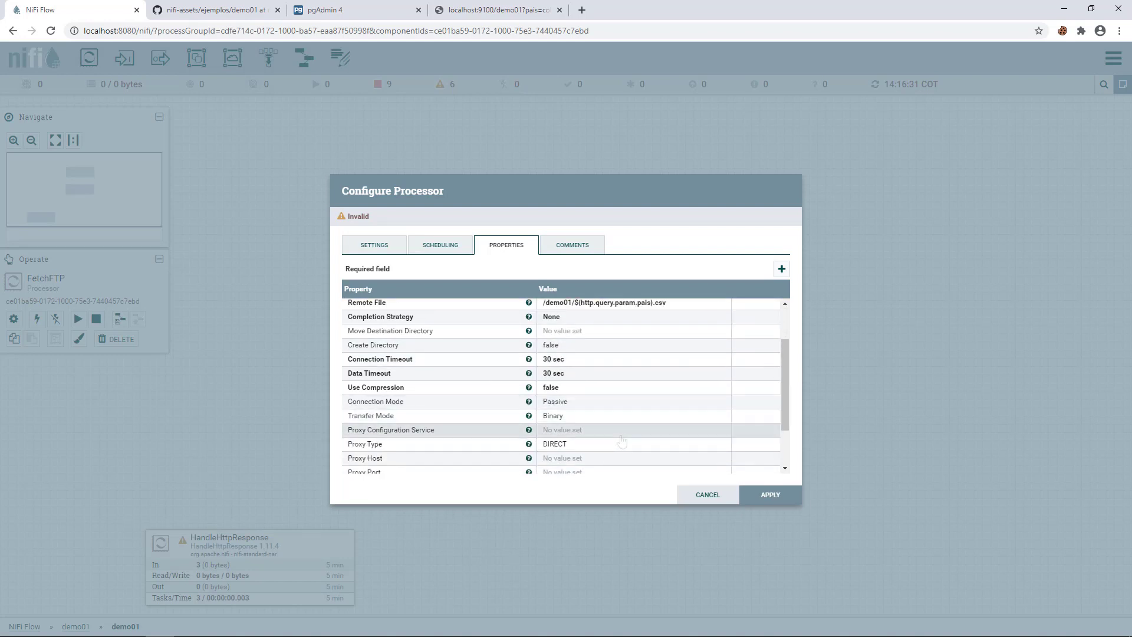
{"action": "scroll", "coordinate": [621, 441], "scroll_direction": "down", "scroll_amount": 1}
{"action": "scroll", "coordinate": [622, 441], "scroll_direction": "up", "scroll_amount": 2}
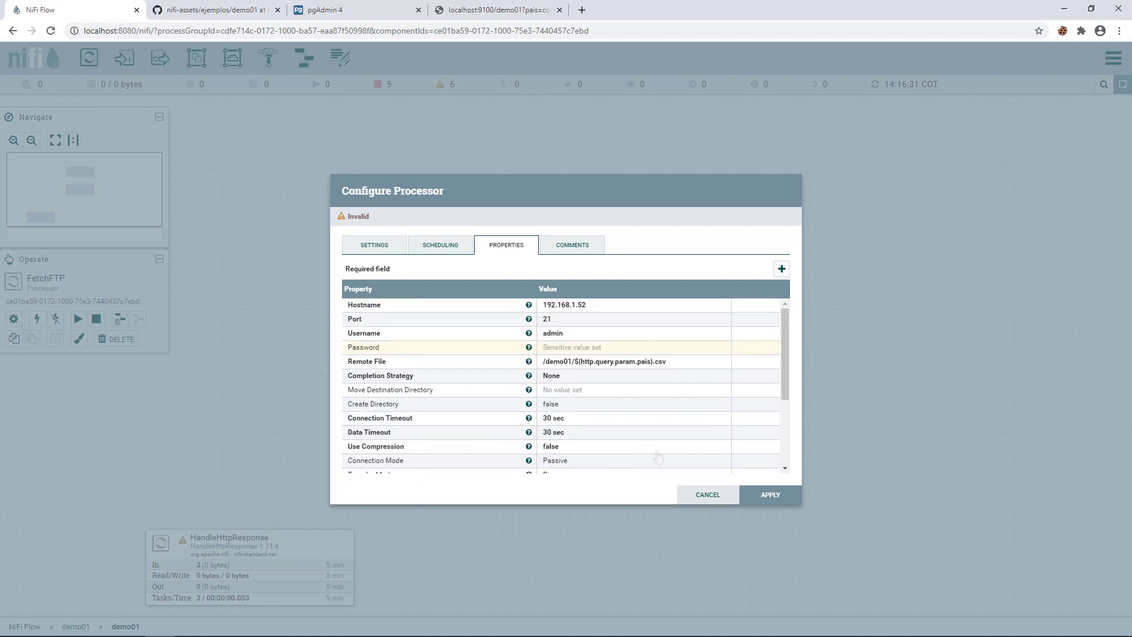
{"action": "left_click", "coordinate": [766, 498]}
- Start manejar peticion and resend the demo01?pais=colombia request, queuing one flowfile
{"action": "right_click", "coordinate": [499, 222]}
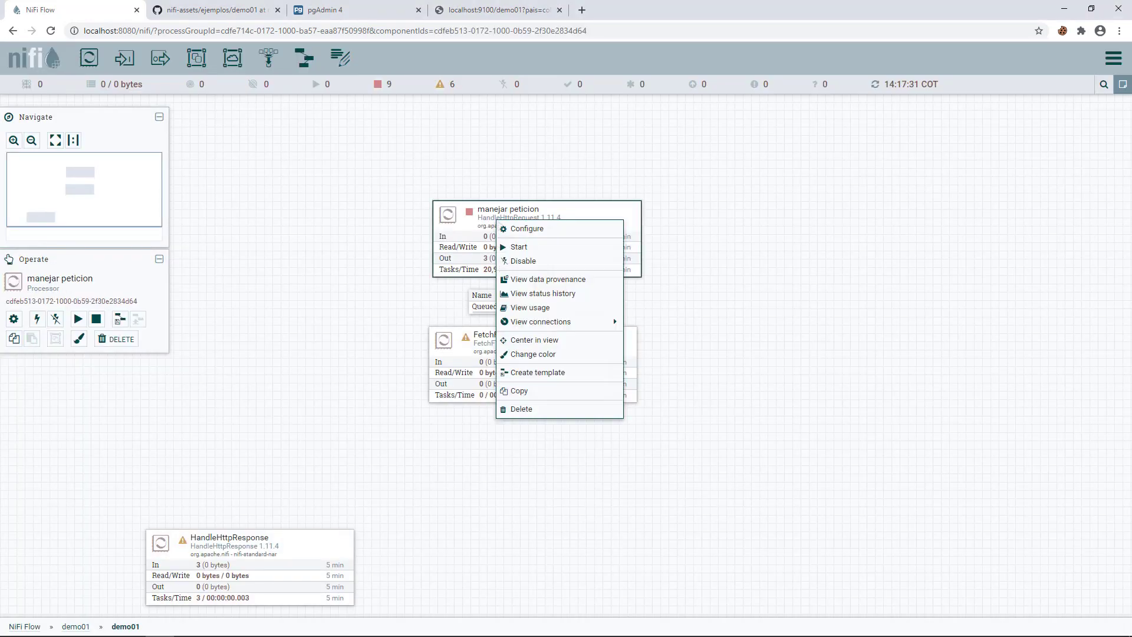
{"action": "left_click", "coordinate": [526, 248]}
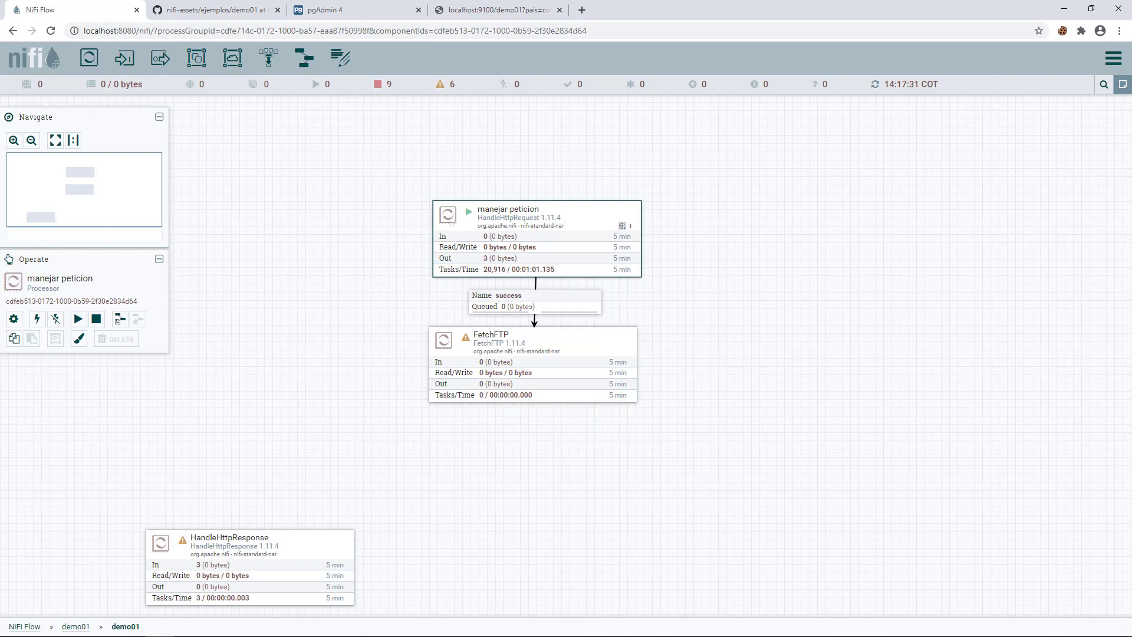
{"action": "right_click", "coordinate": [403, 172]}
{"action": "left_click", "coordinate": [416, 176]}
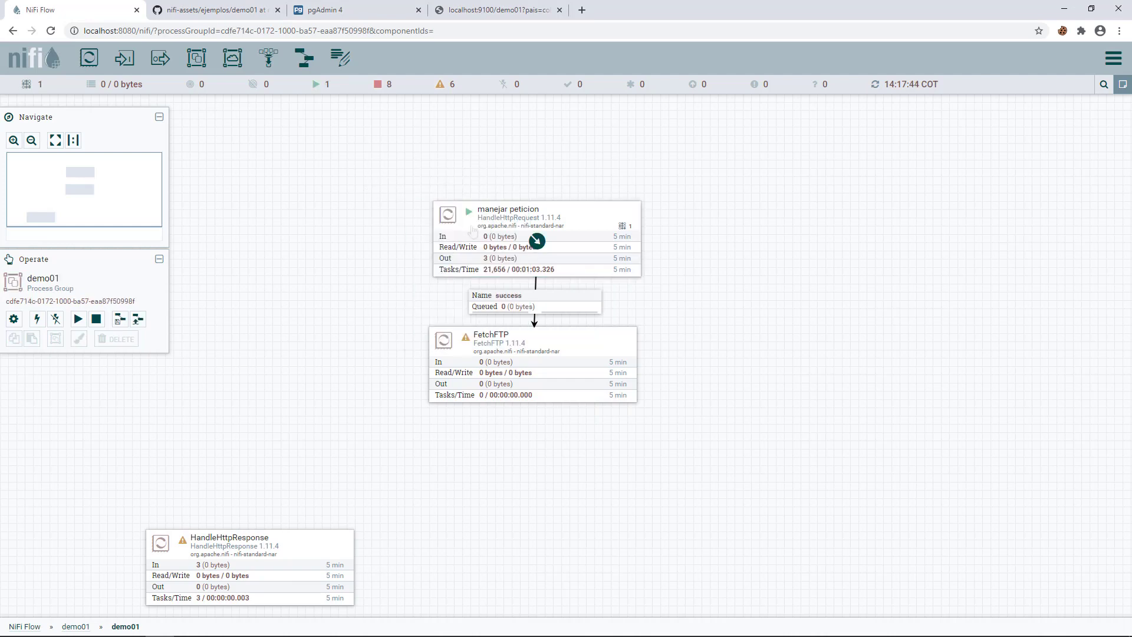
{"action": "left_click", "coordinate": [465, 11]}
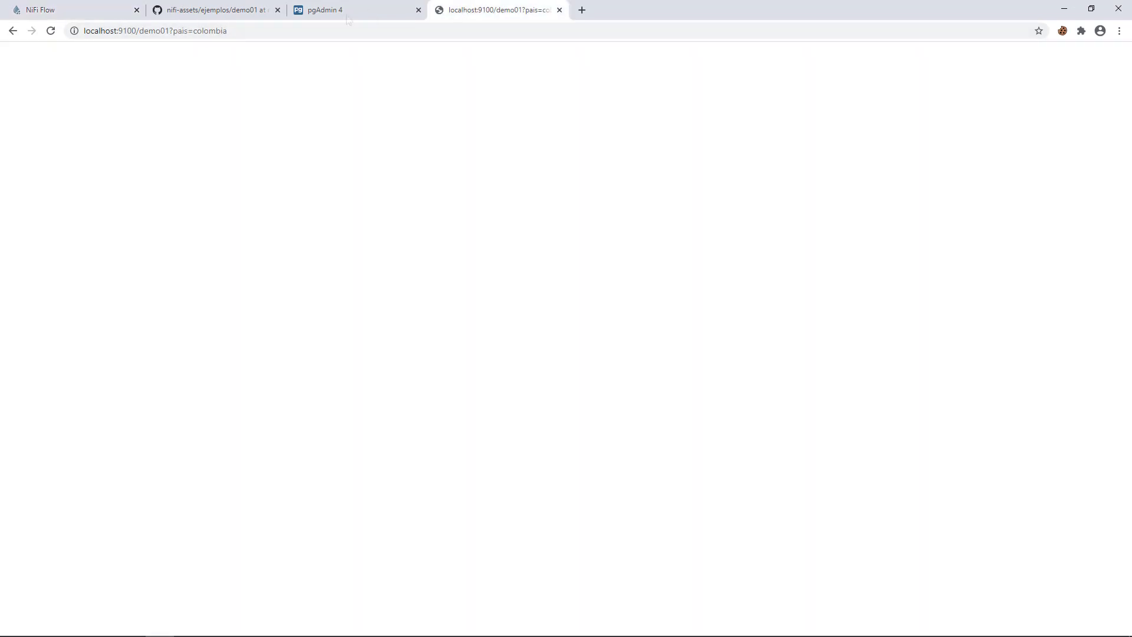
{"action": "left_click", "coordinate": [51, 31]}
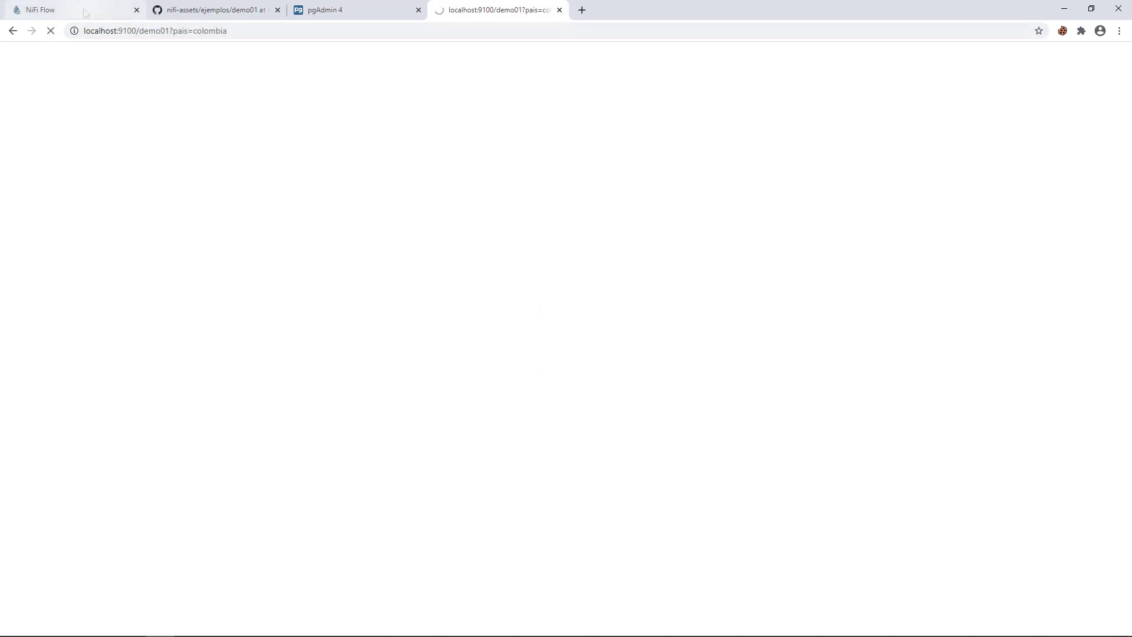
{"action": "left_click", "coordinate": [86, 12]}
{"action": "right_click", "coordinate": [383, 286]}
{"action": "left_click", "coordinate": [443, 294]}
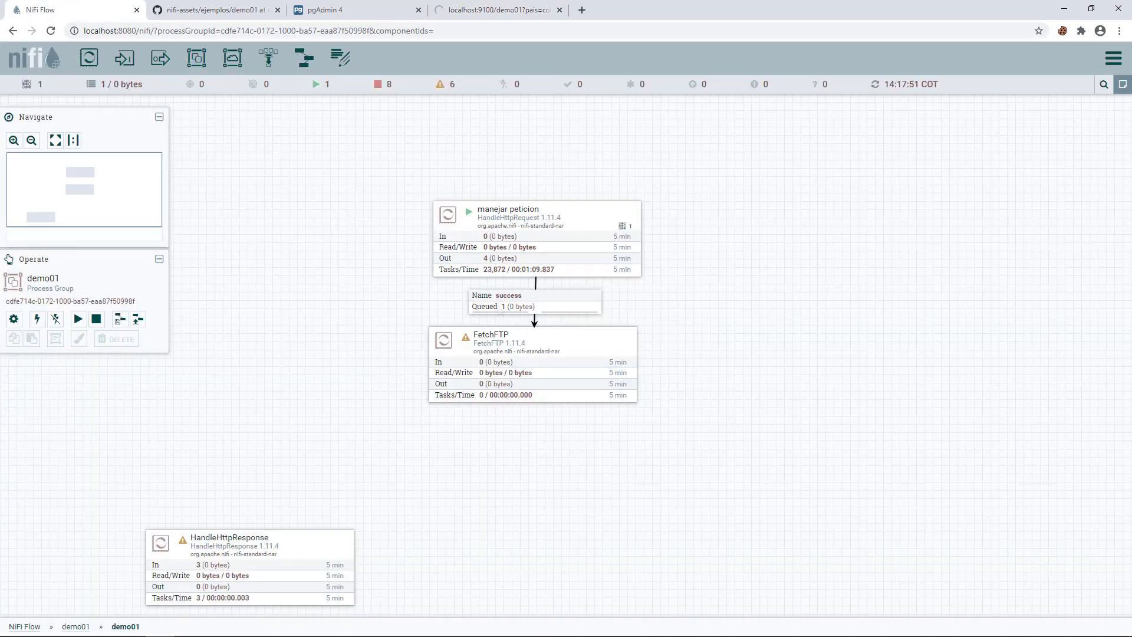
- Review FetchFTP's Remote File expression and close it without changes
{"action": "double_click", "coordinate": [531, 366]}
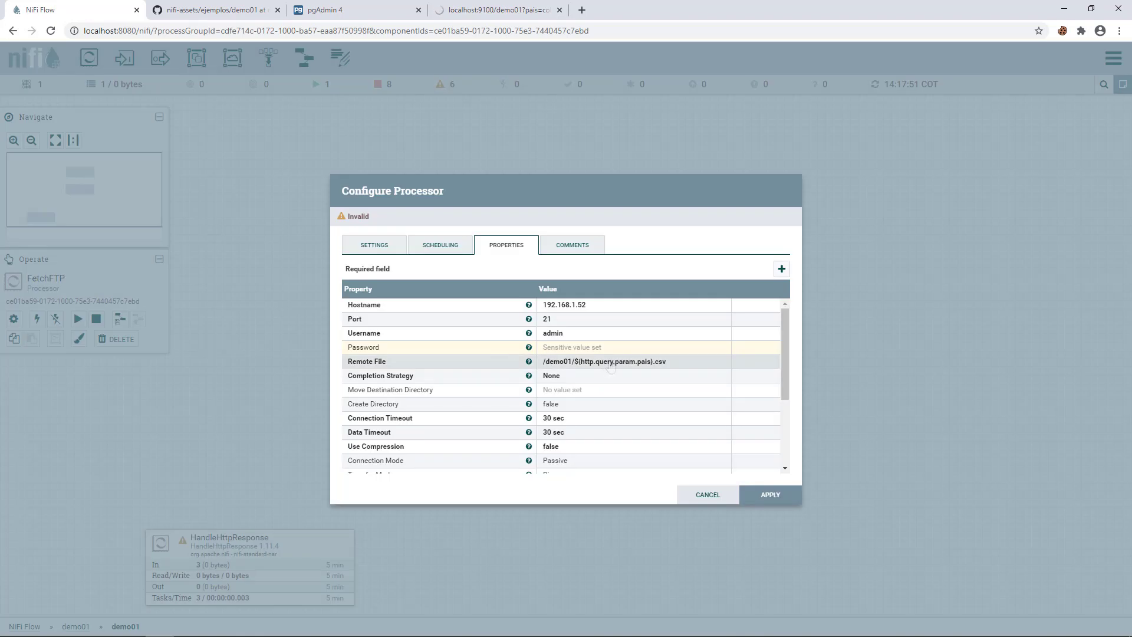
{"action": "left_click", "coordinate": [607, 361]}
{"action": "left_click_drag", "start_coordinate": [588, 377], "coordinate": [675, 377]}
{"action": "key", "text": "ctrl+c"}
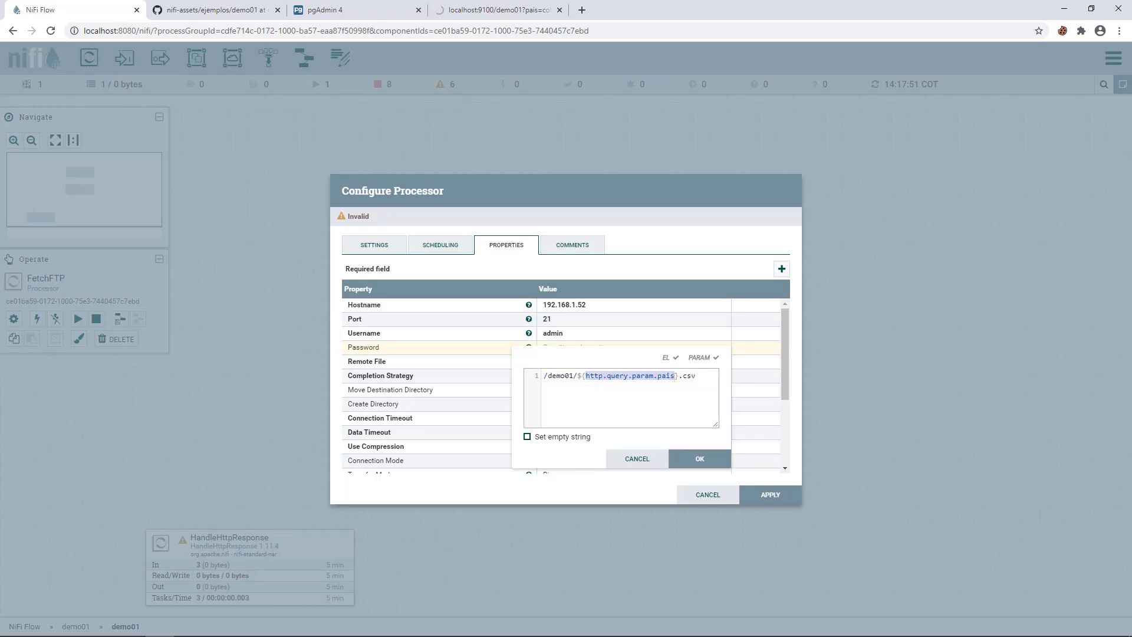
{"action": "left_click", "coordinate": [637, 459]}
{"action": "left_click", "coordinate": [708, 495]}
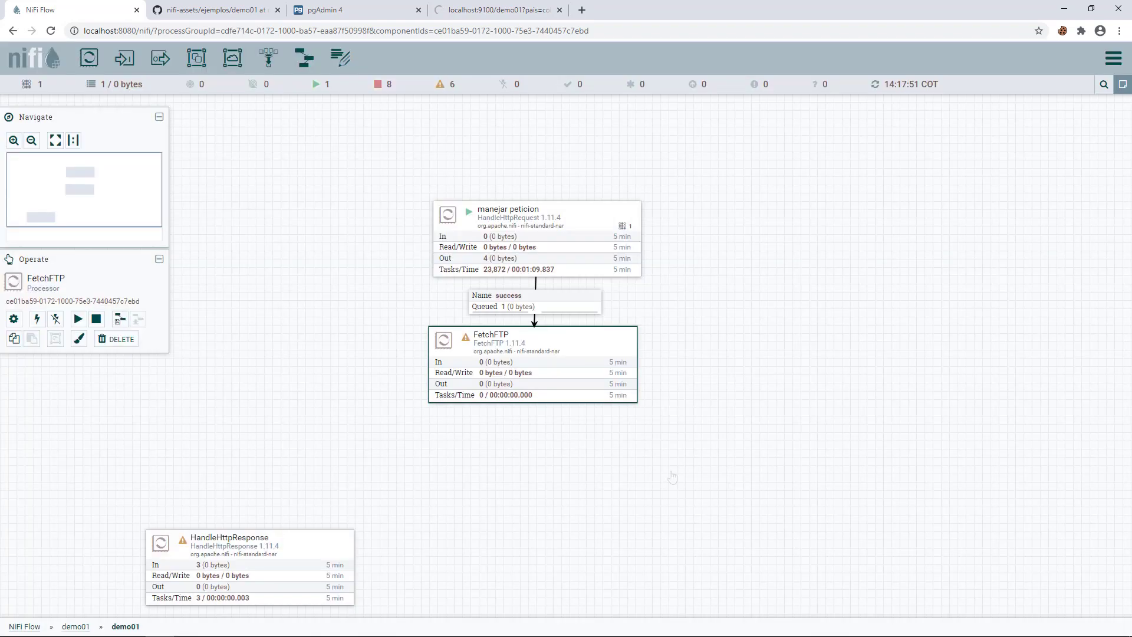
{"action": "right_click", "coordinate": [511, 309]}
{"action": "left_click", "coordinate": [541, 351]}
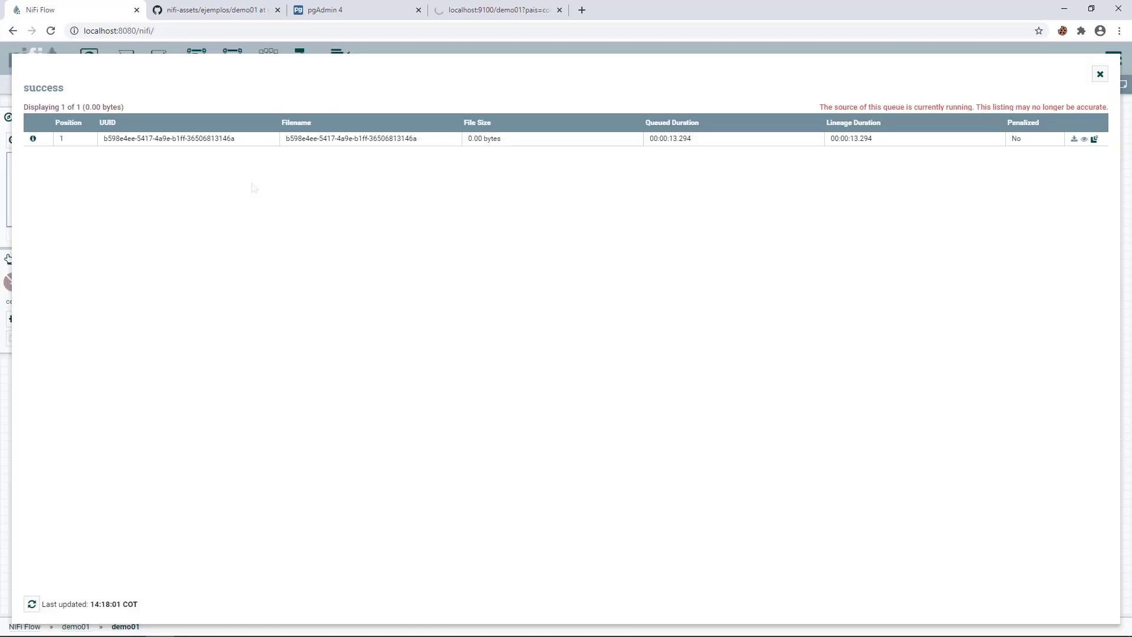
{"action": "left_click", "coordinate": [33, 138]}
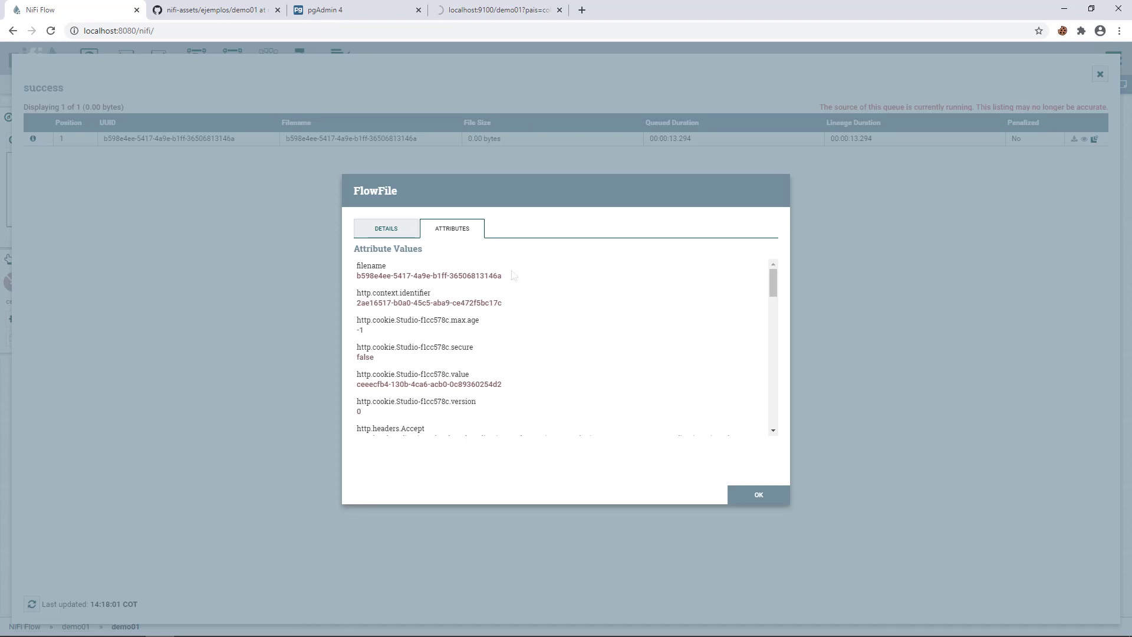
{"action": "key", "text": "ctrl+f"}
{"action": "key", "text": "ctrl+v"}
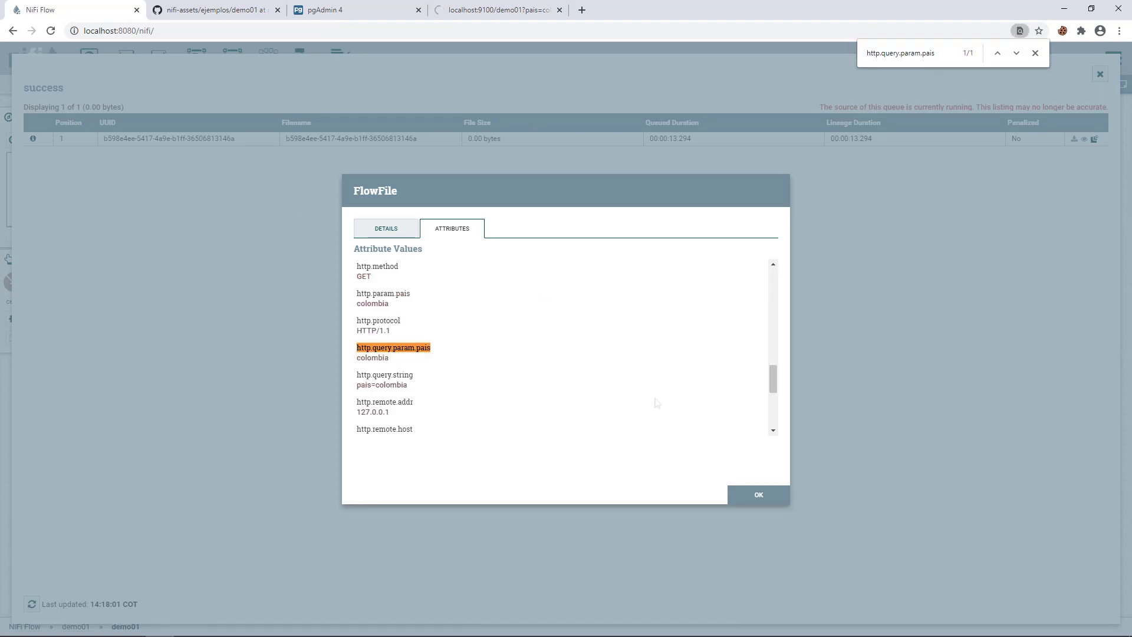
{"action": "left_click", "coordinate": [761, 494]}
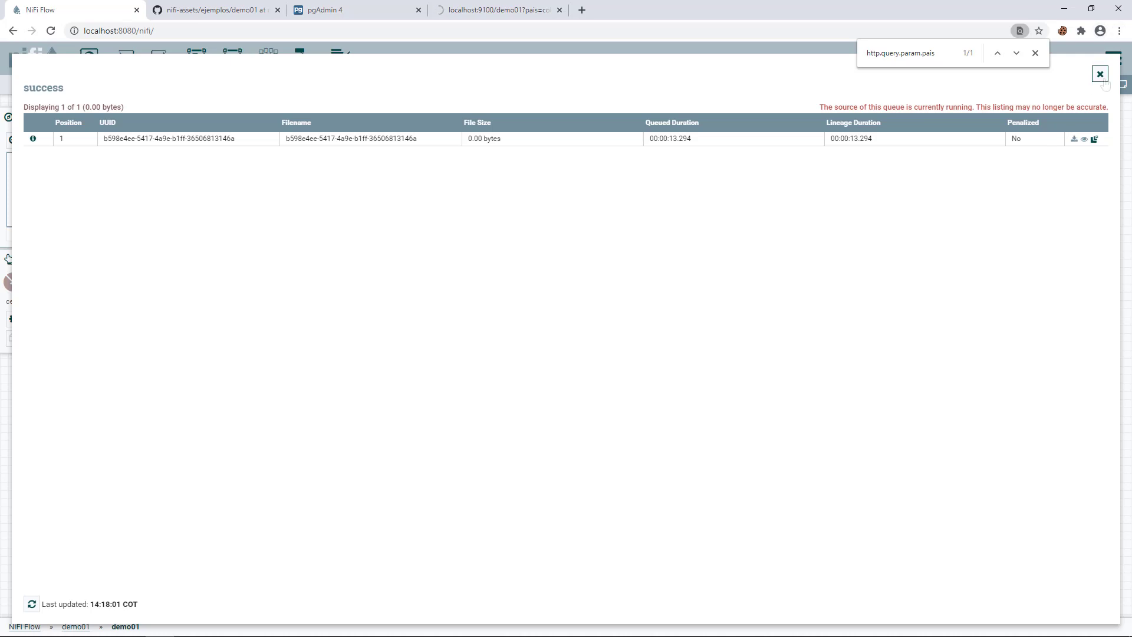
{"action": "left_click", "coordinate": [1101, 75]}
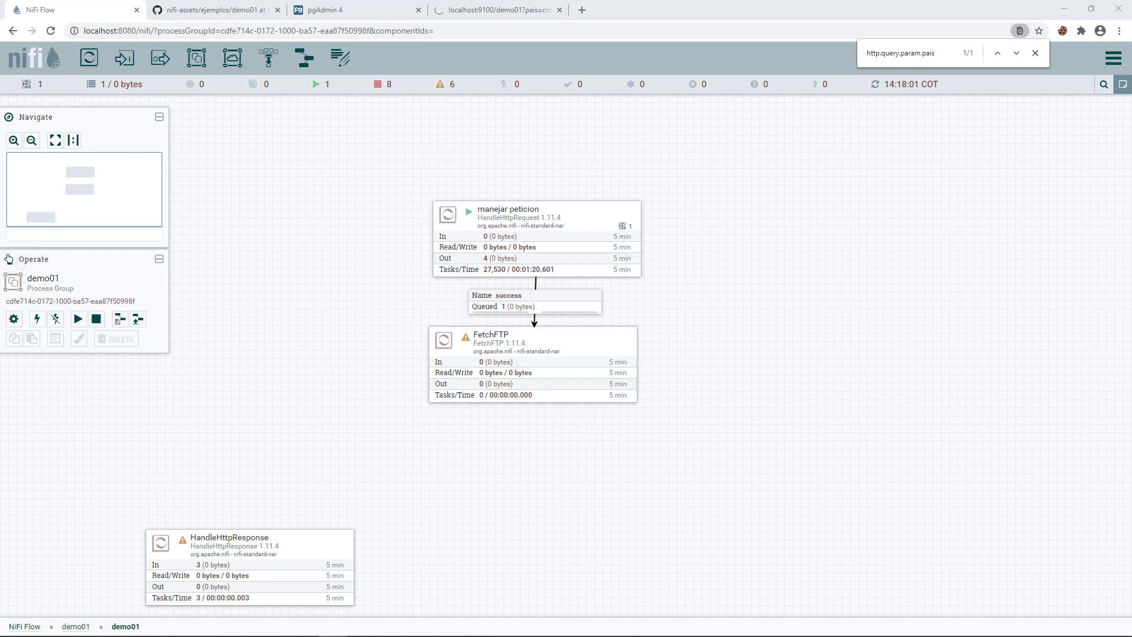
- Add a ConvertRecord processor to the canvas below FetchFTP
{"action": "left_click_drag", "start_coordinate": [89, 57], "coordinate": [446, 452]}
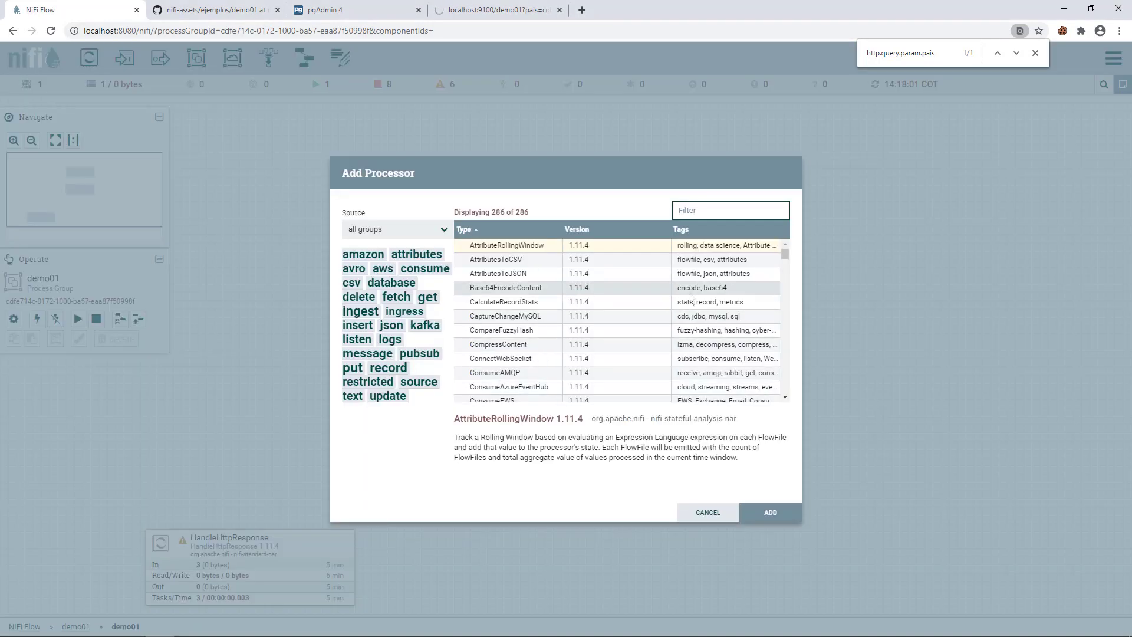
{"action": "type", "text": "convert"}
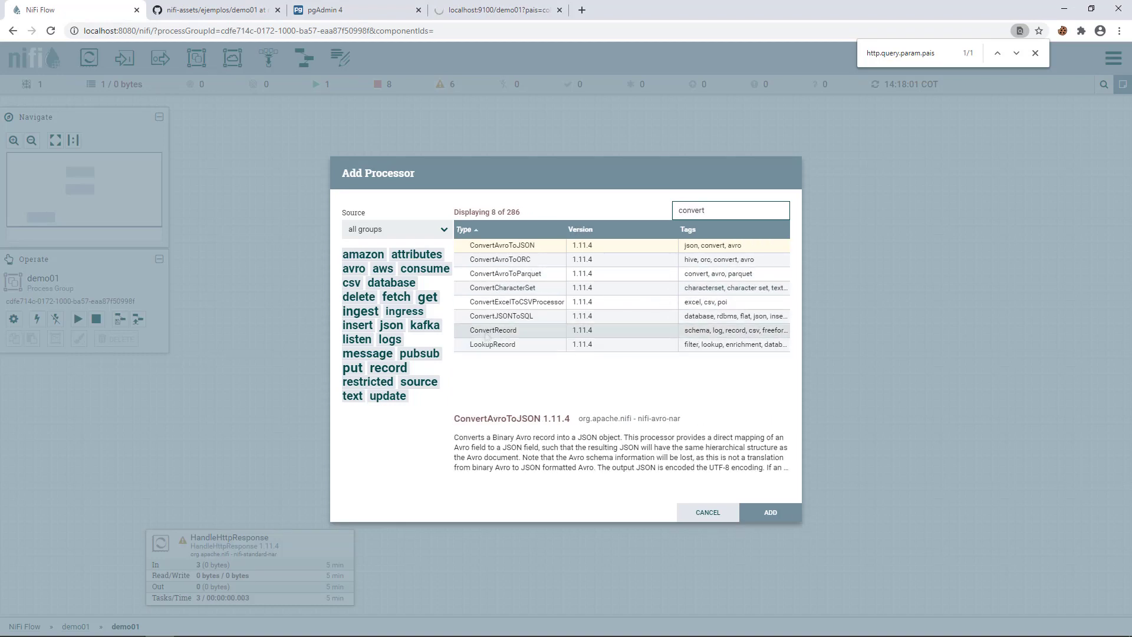
{"action": "left_click", "coordinate": [531, 330]}
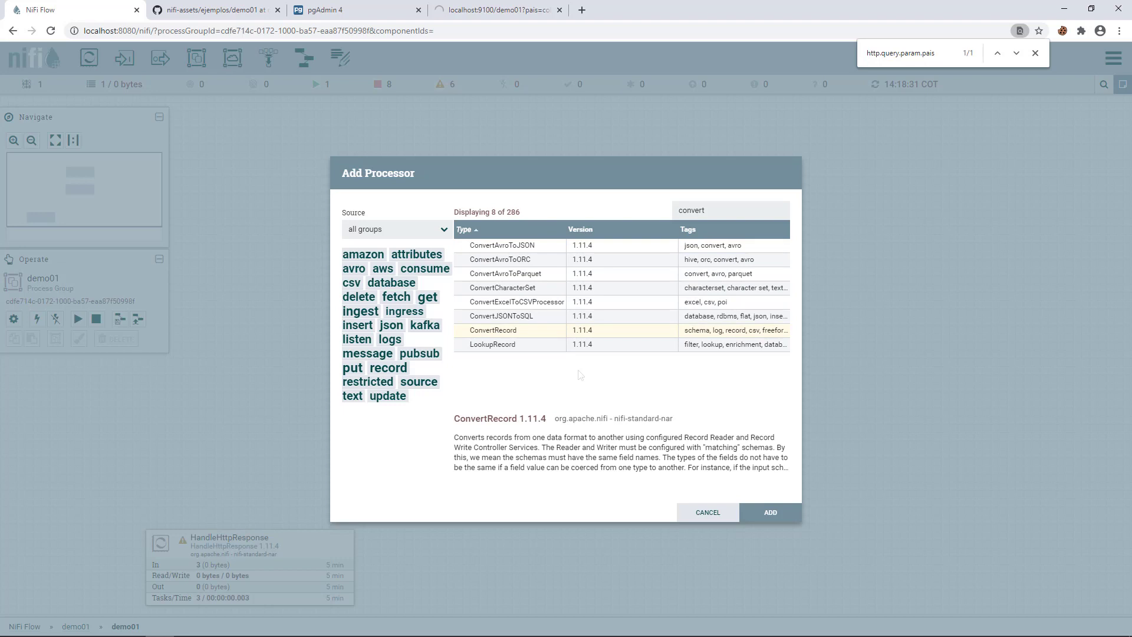
{"action": "left_click", "coordinate": [743, 516]}
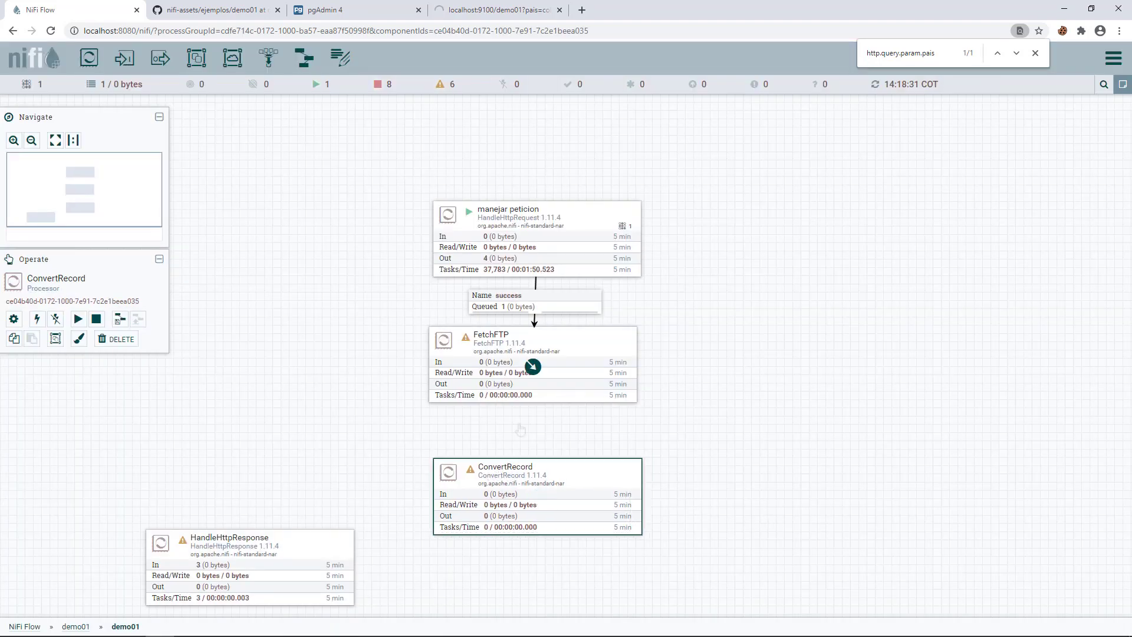
- Connect FetchFTP to ConvertRecord with the success relationship
{"action": "left_click_drag", "start_coordinate": [533, 361], "coordinate": [539, 496]}
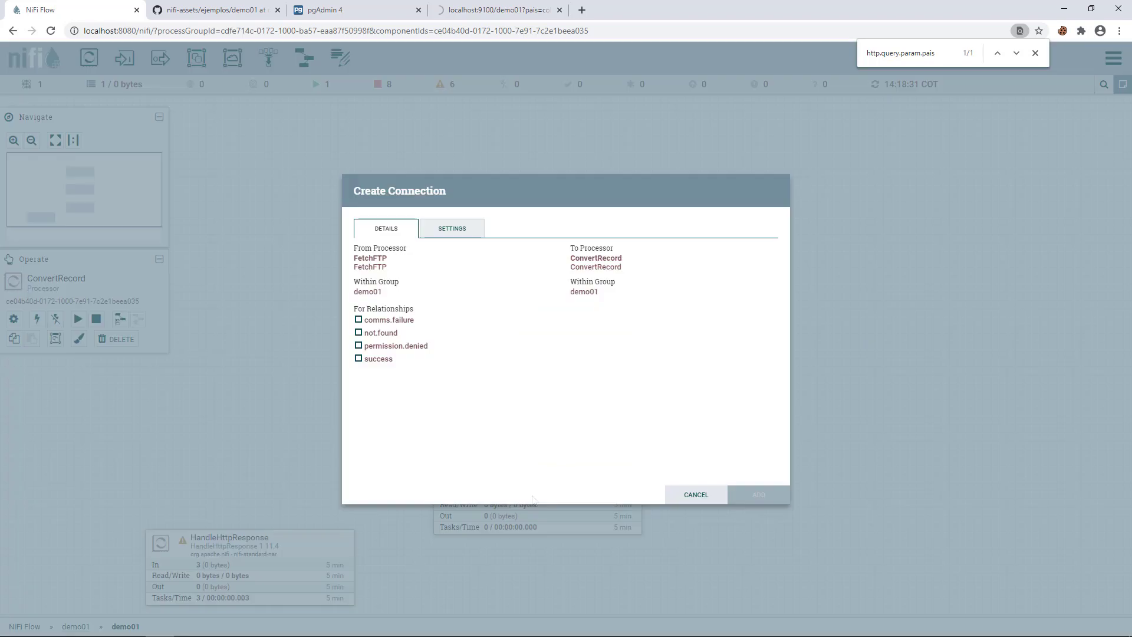
{"action": "left_click", "coordinate": [378, 359]}
{"action": "left_click", "coordinate": [758, 495]}
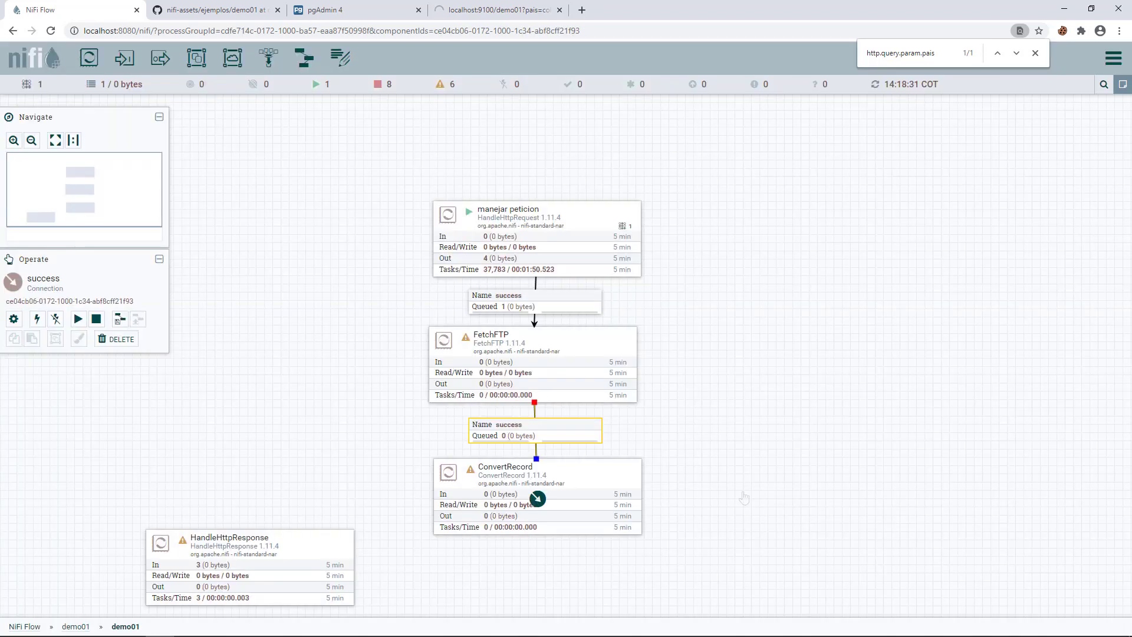
- Auto-terminate FetchFTP's failure relationships in its settings and apply
{"action": "double_click", "coordinate": [467, 352]}
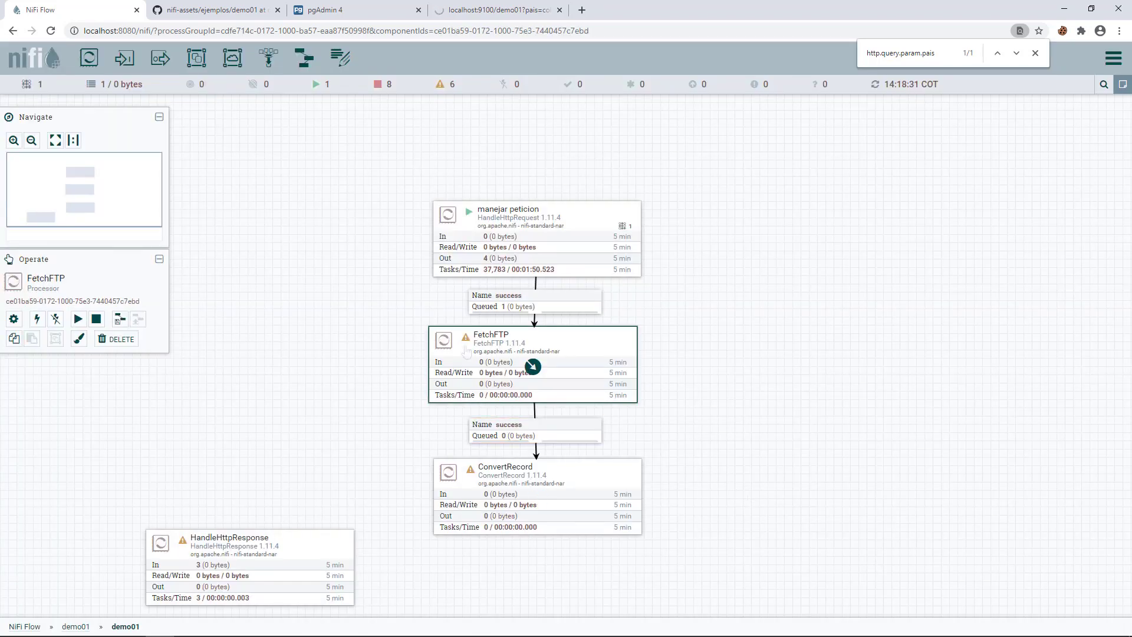
{"action": "left_click", "coordinate": [375, 249]}
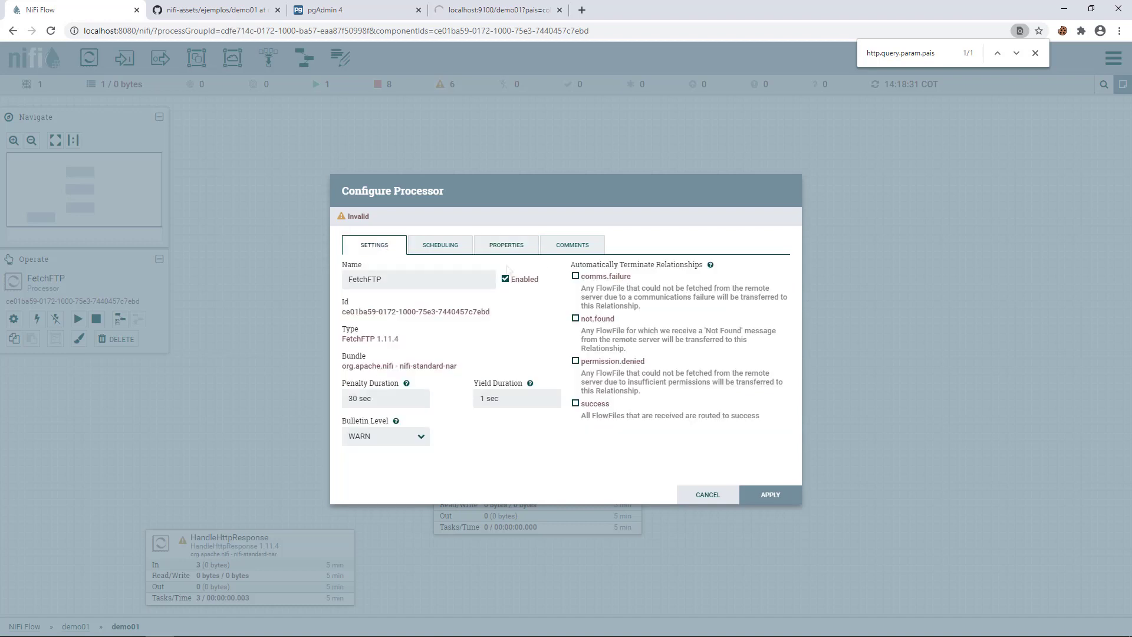
{"action": "left_click", "coordinate": [589, 280]}
{"action": "left_click", "coordinate": [767, 498]}
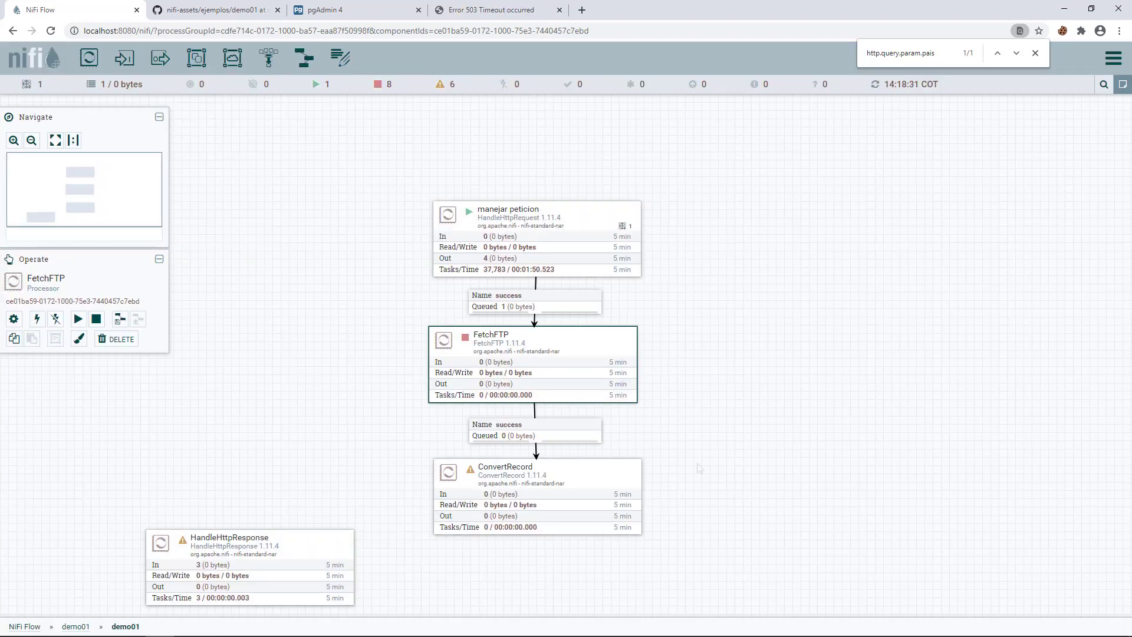
- Start FetchFTP and refresh the canvas to see the 105-byte file queued
{"action": "left_click_drag", "start_coordinate": [700, 468], "coordinate": [691, 428]}
{"action": "right_click", "coordinate": [452, 304]}
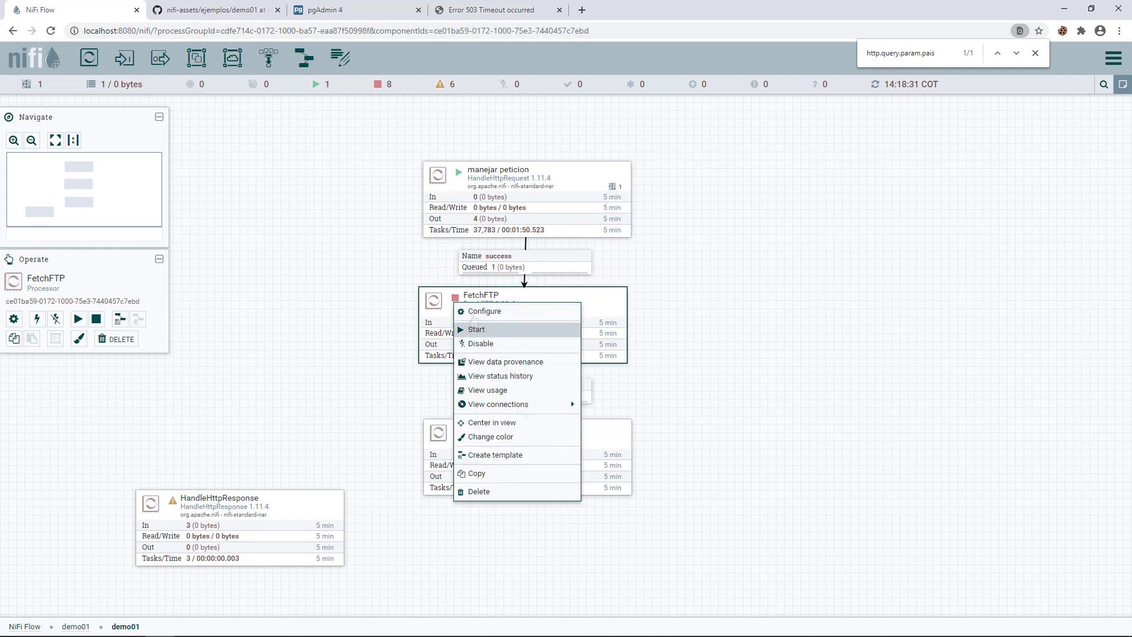
{"action": "left_click", "coordinate": [494, 330]}
{"action": "right_click", "coordinate": [370, 349]}
{"action": "left_click", "coordinate": [388, 358]}
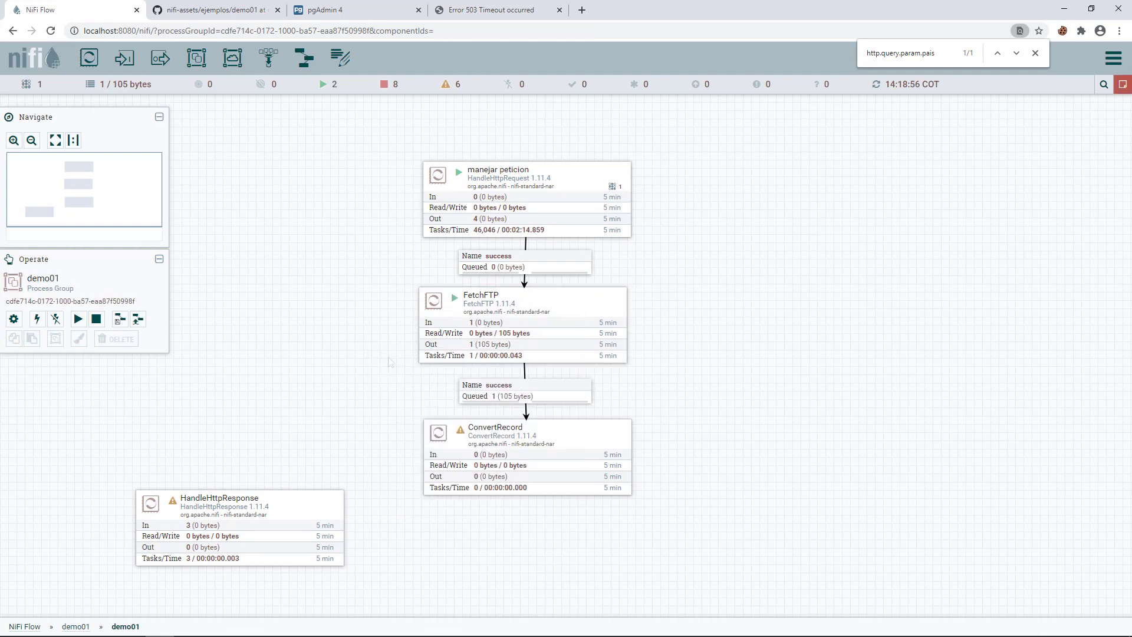
{"action": "right_click", "coordinate": [488, 393]}
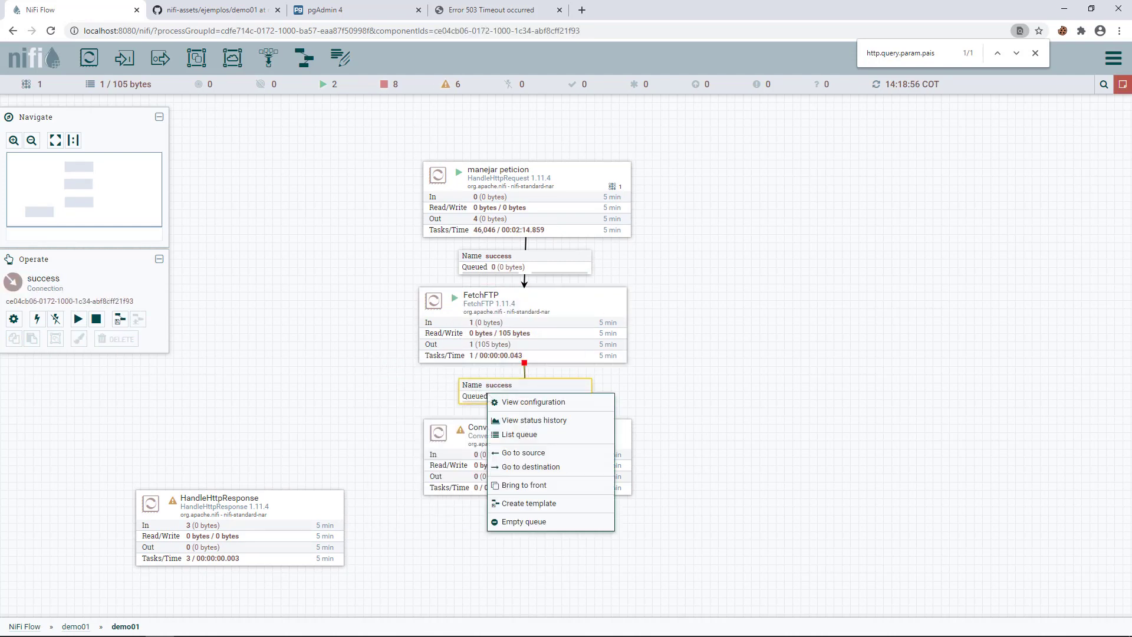
{"action": "left_click", "coordinate": [520, 436]}
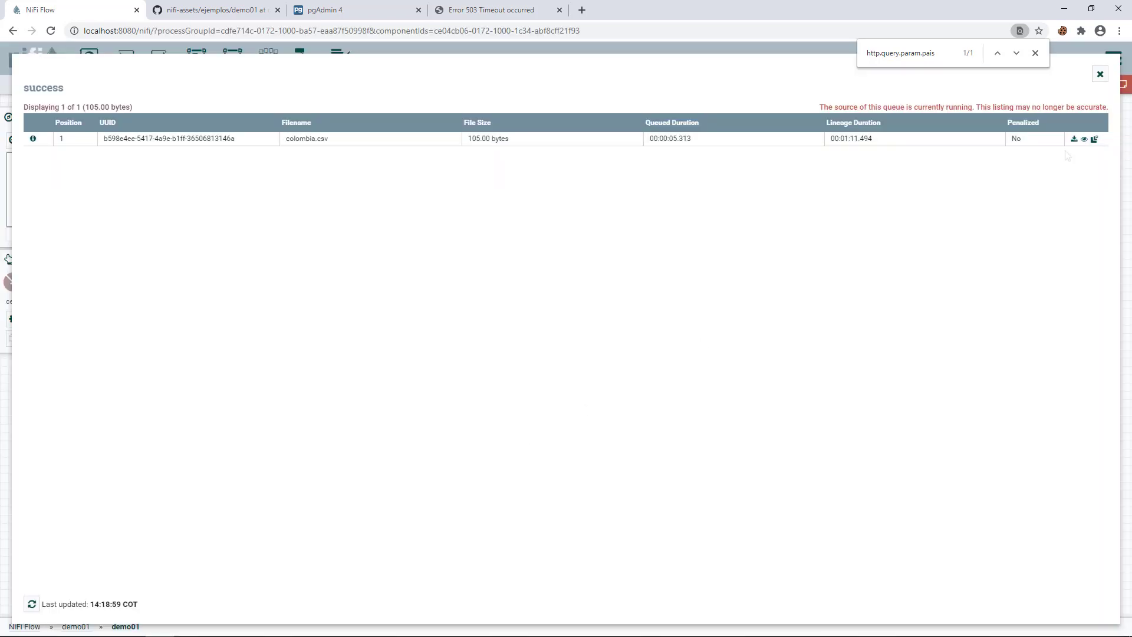
{"action": "left_click", "coordinate": [1085, 140]}
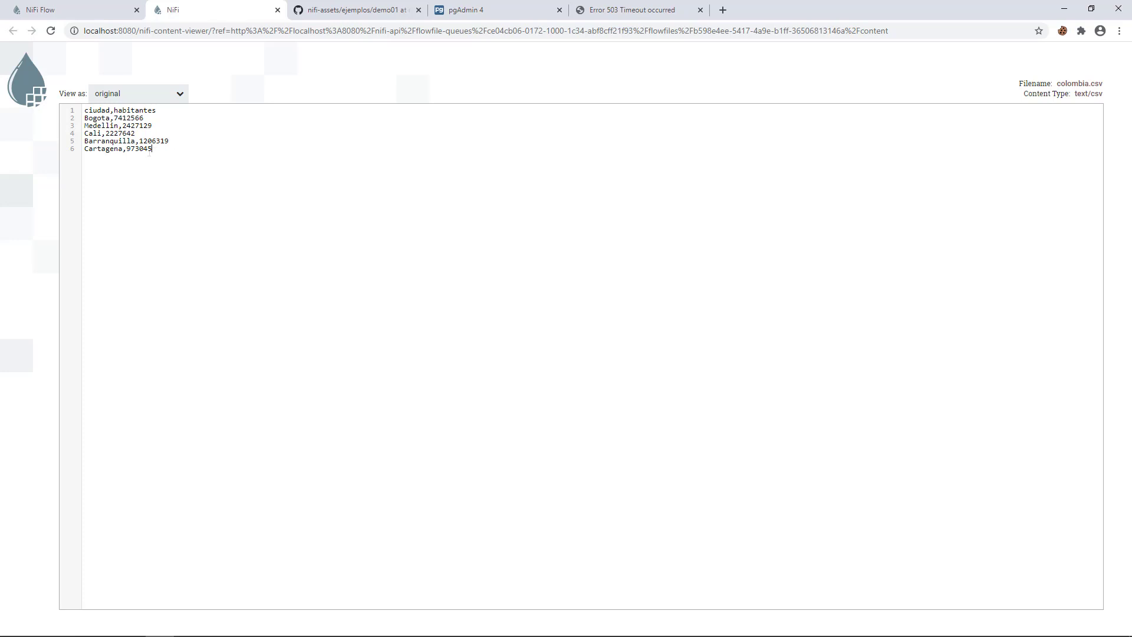
{"action": "left_click_drag", "start_coordinate": [151, 150], "coordinate": [82, 111]}
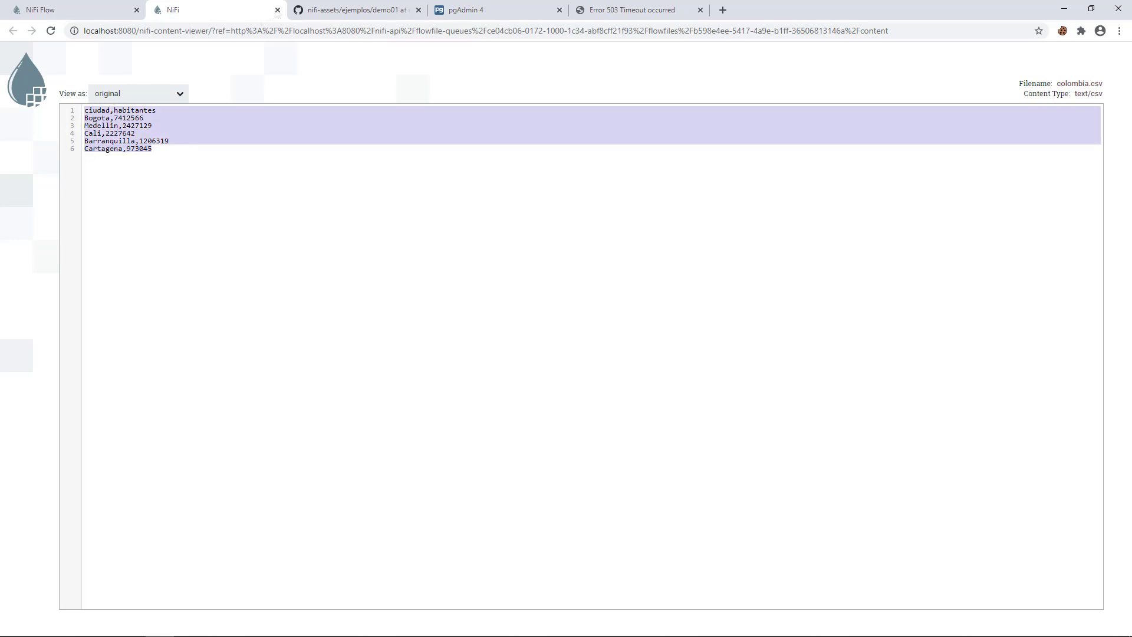
{"action": "left_click", "coordinate": [277, 10]}
{"action": "left_click", "coordinate": [1102, 74]}
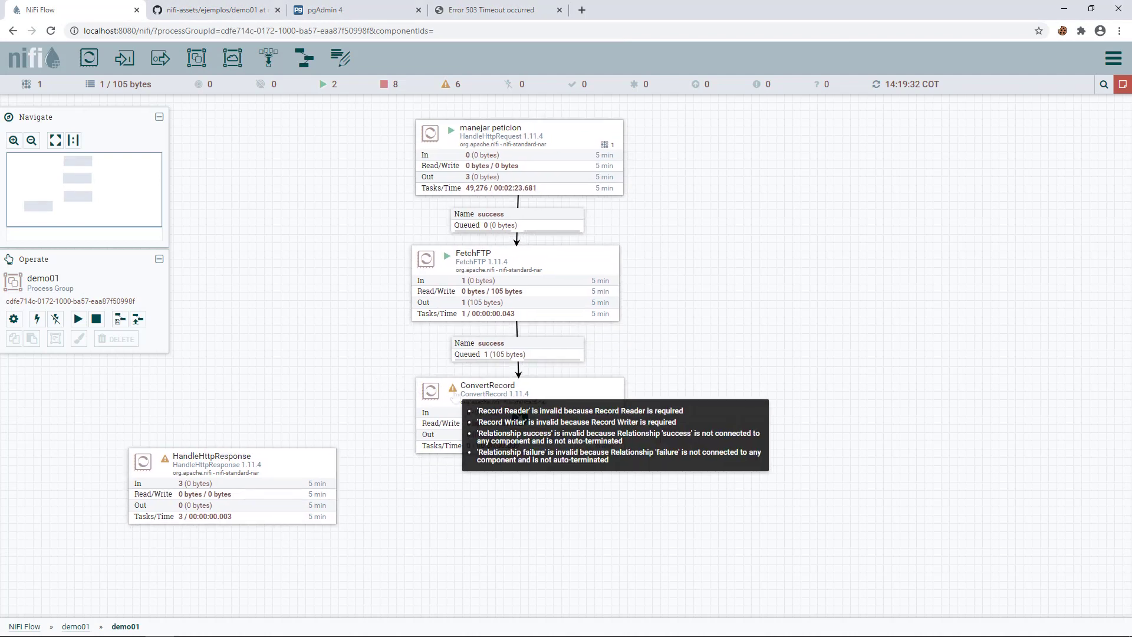
- Create a new CSVReader service as ConvertRecord's Record Reader
{"action": "double_click", "coordinate": [454, 397]}
{"action": "left_click", "coordinate": [499, 249]}
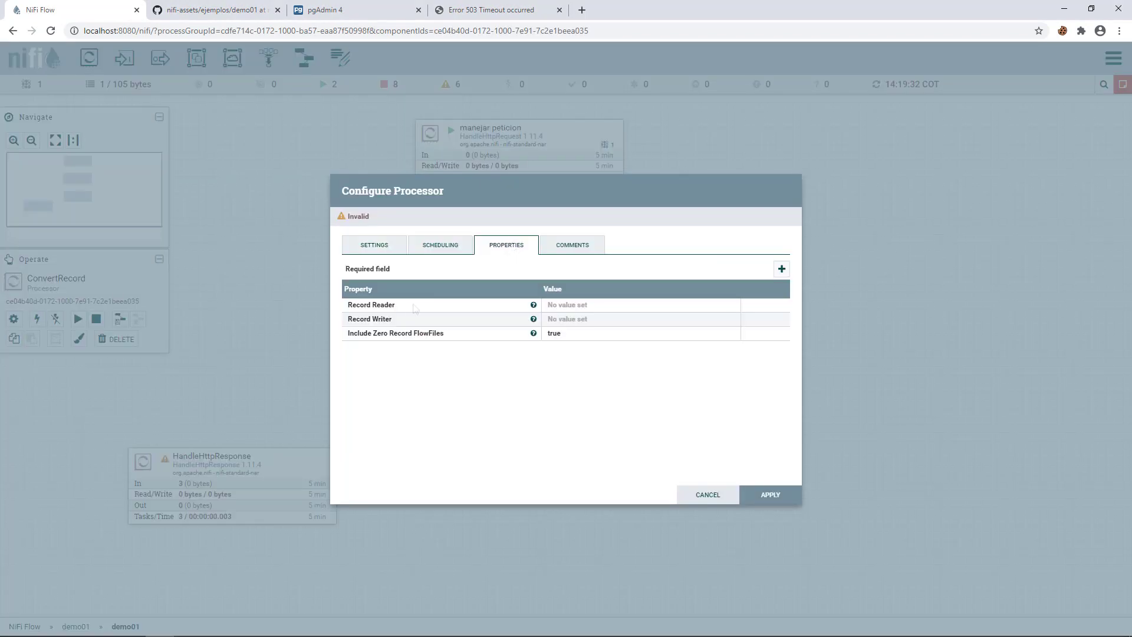
{"action": "left_click", "coordinate": [598, 309]}
{"action": "left_click", "coordinate": [633, 307]}
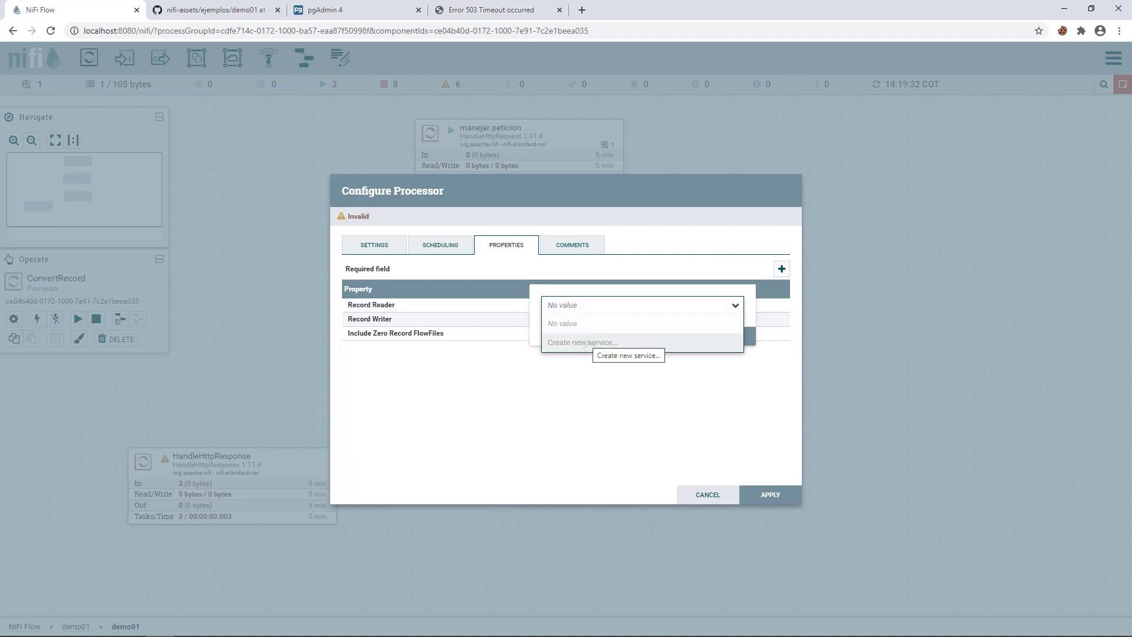
{"action": "left_click", "coordinate": [587, 343]}
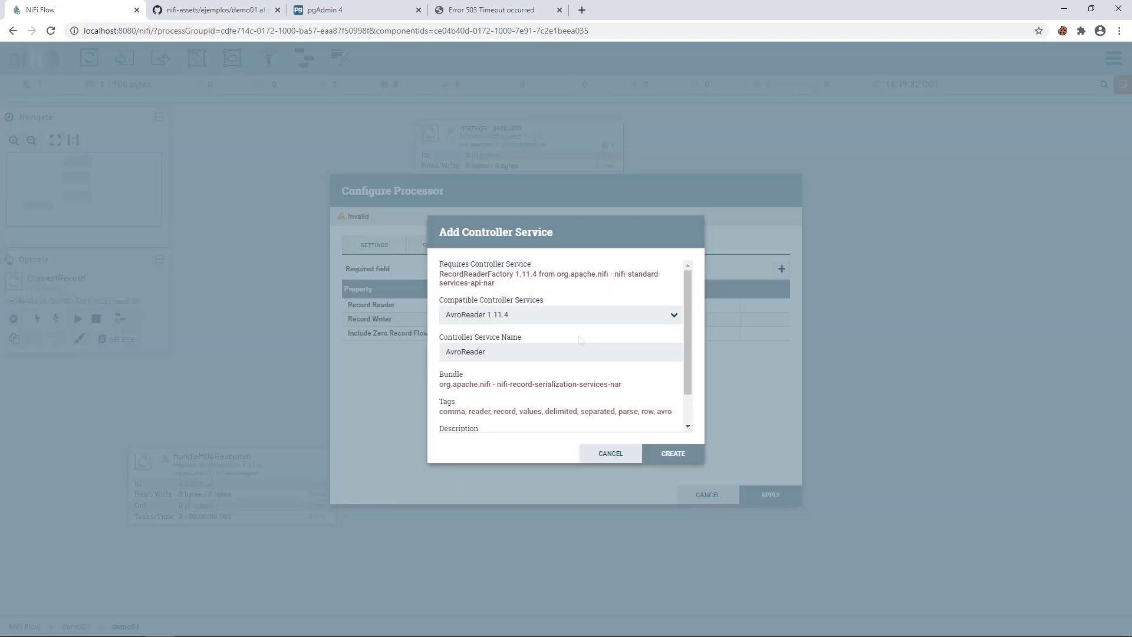
{"action": "left_click", "coordinate": [543, 322]}
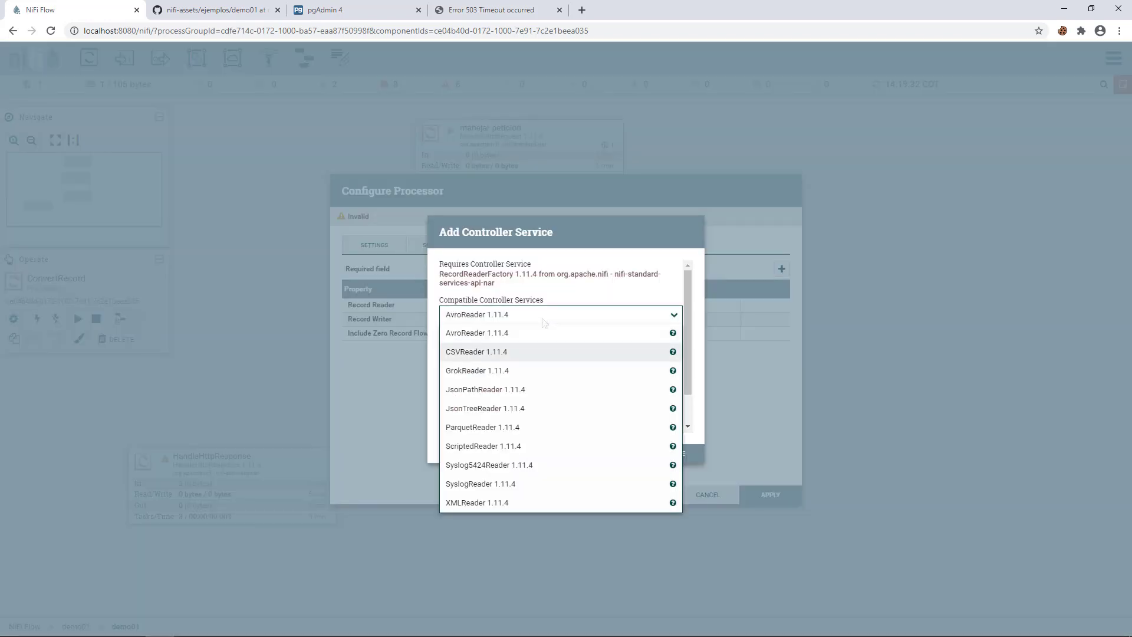
{"action": "left_click", "coordinate": [462, 354]}
{"action": "left_click", "coordinate": [478, 315]}
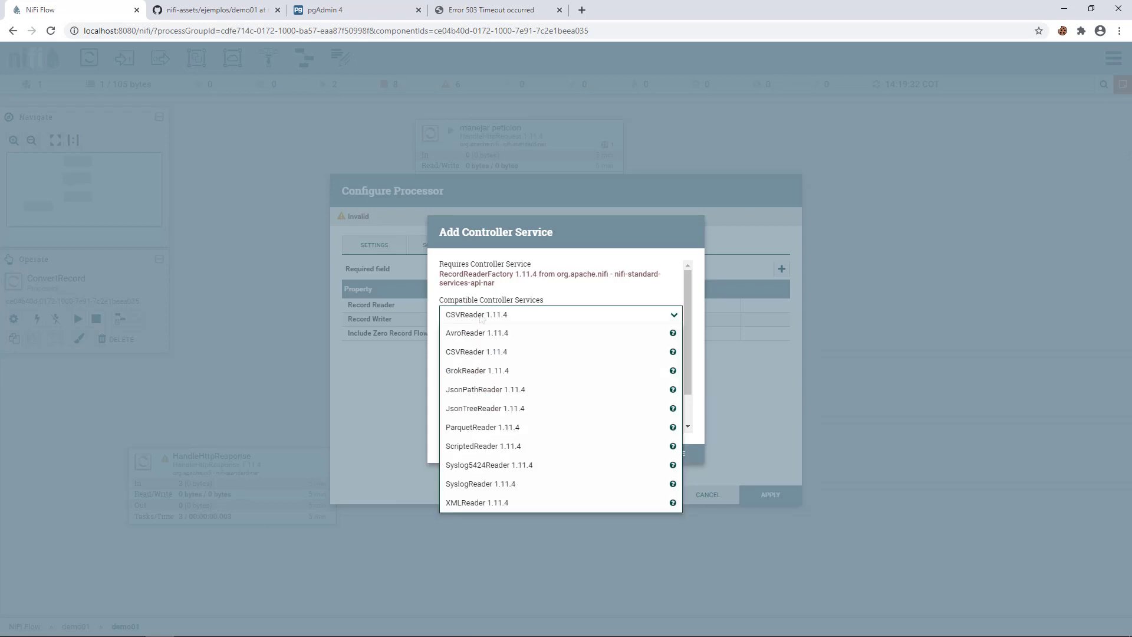
{"action": "left_click", "coordinate": [510, 357]}
{"action": "left_click", "coordinate": [667, 453]}
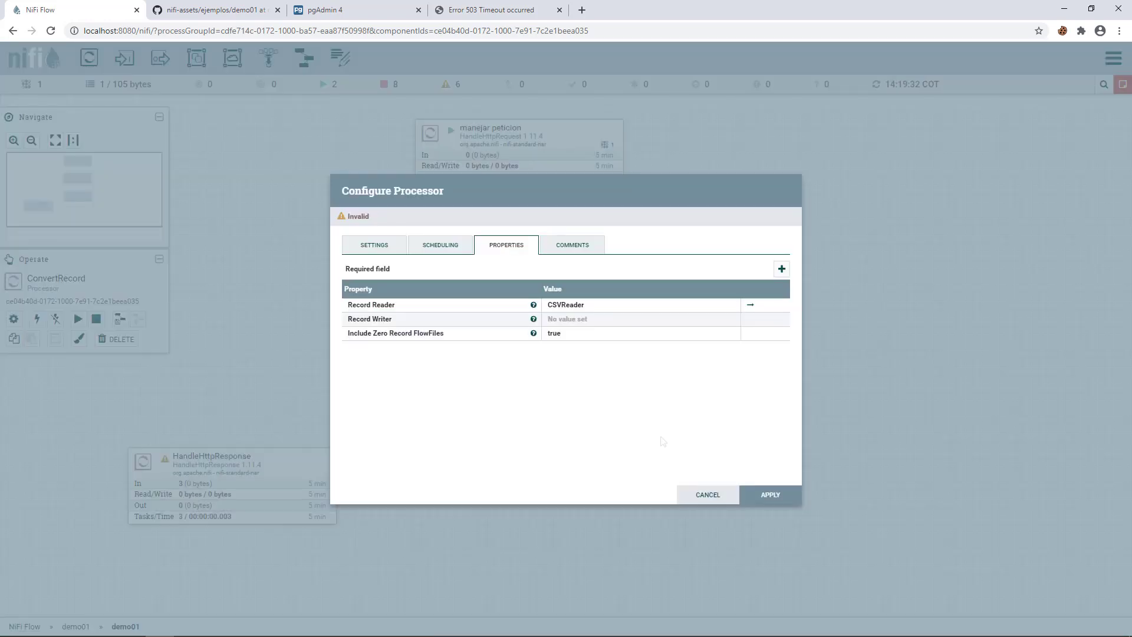
- Create a new JsonRecordSetWriter as the Record Writer and apply ConvertRecord's configuration
{"action": "left_click", "coordinate": [578, 318]}
{"action": "left_click", "coordinate": [606, 320]}
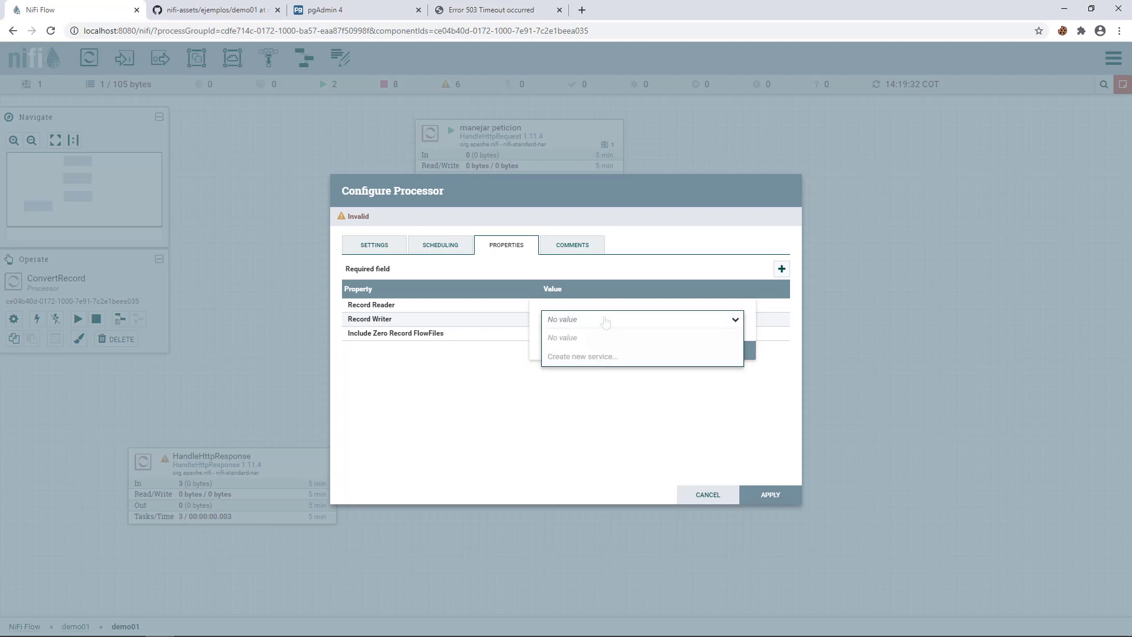
{"action": "left_click", "coordinate": [585, 356]}
{"action": "left_click", "coordinate": [538, 316]}
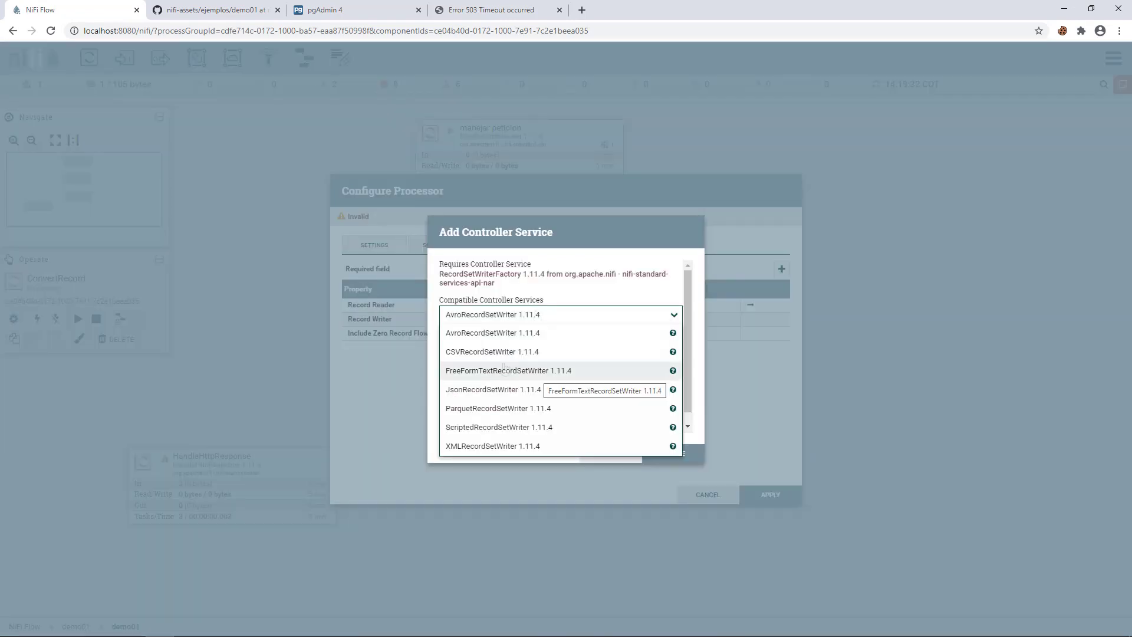
{"action": "left_click", "coordinate": [485, 391]}
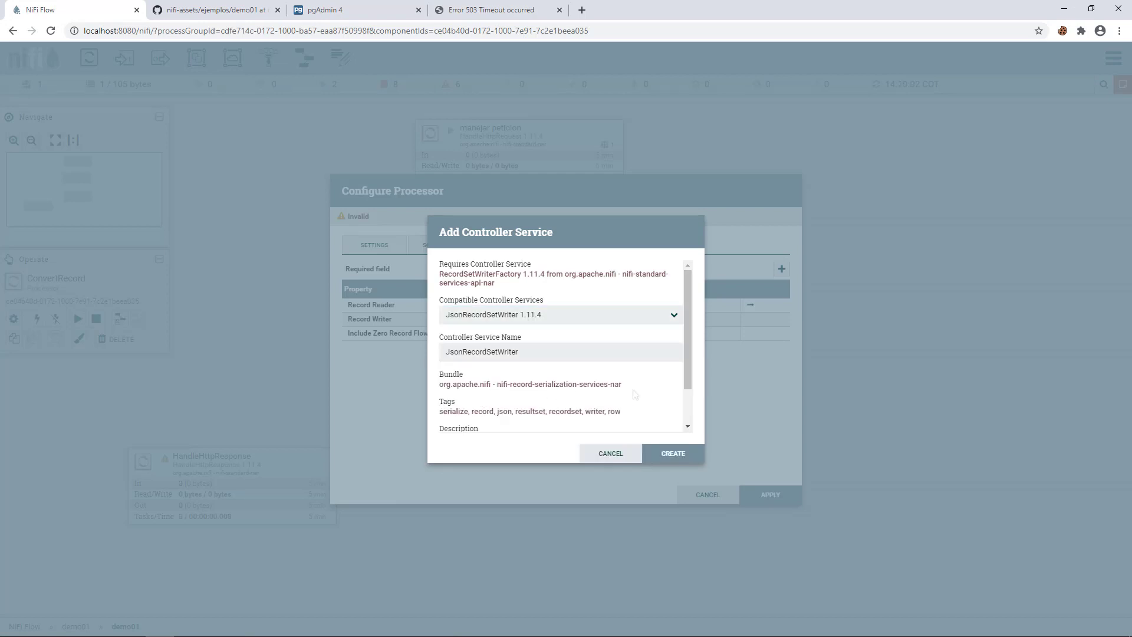
{"action": "left_click", "coordinate": [689, 458]}
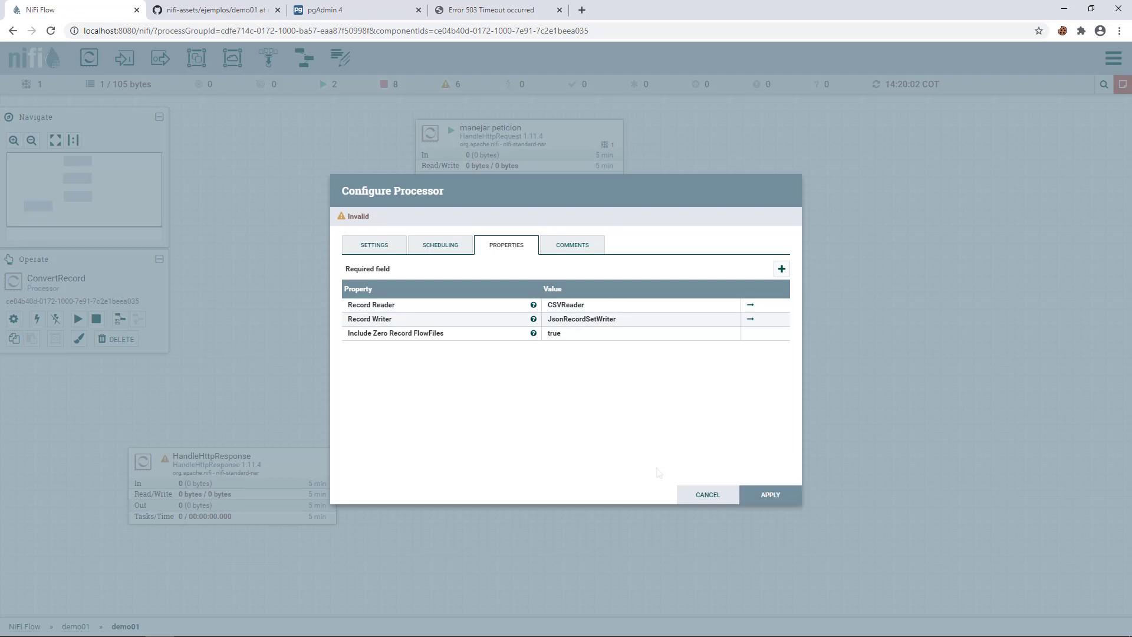
{"action": "left_click", "coordinate": [767, 500]}
{"action": "left_click", "coordinate": [703, 309]}
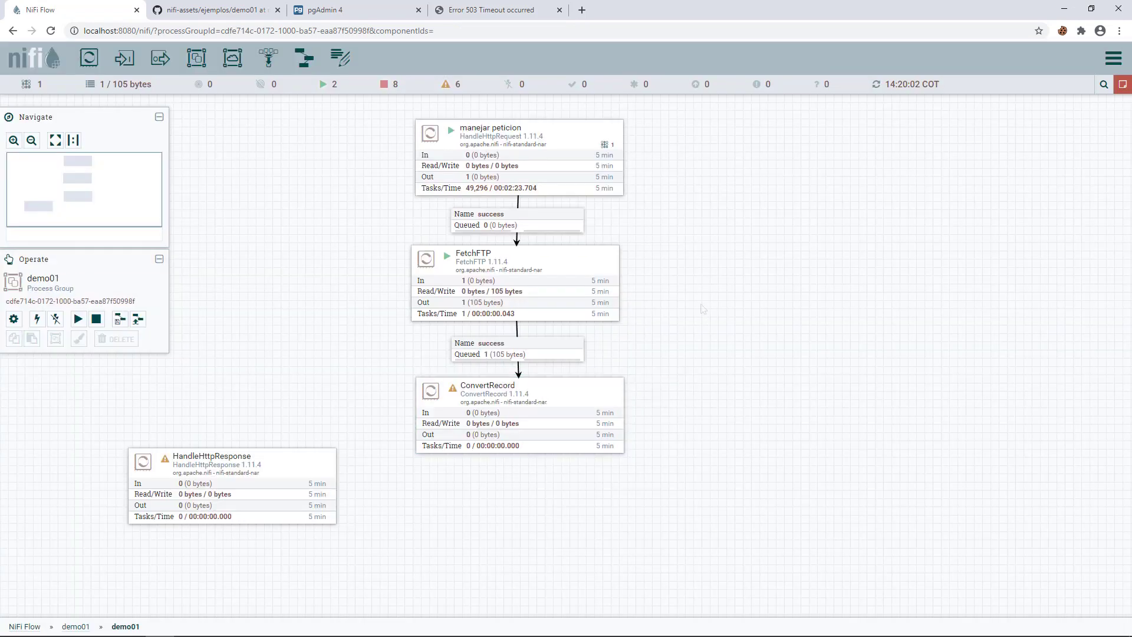
- Review and save the CSVReader service settings in demo01's Controller Services
{"action": "right_click", "coordinate": [703, 309]}
{"action": "left_click", "coordinate": [728, 345]}
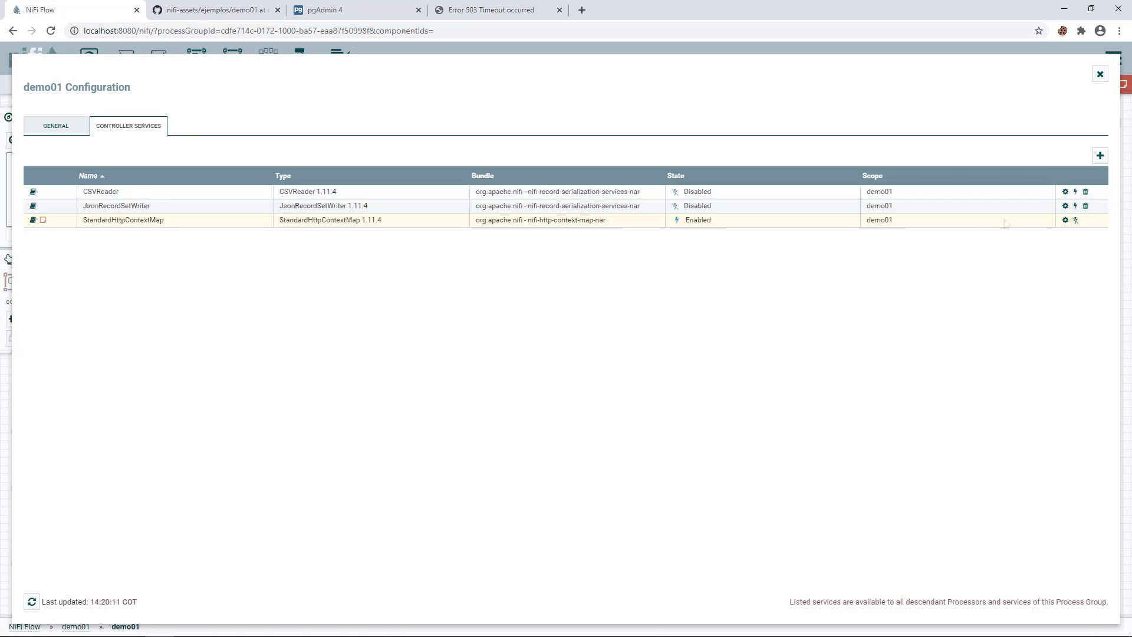
{"action": "left_click", "coordinate": [1065, 191]}
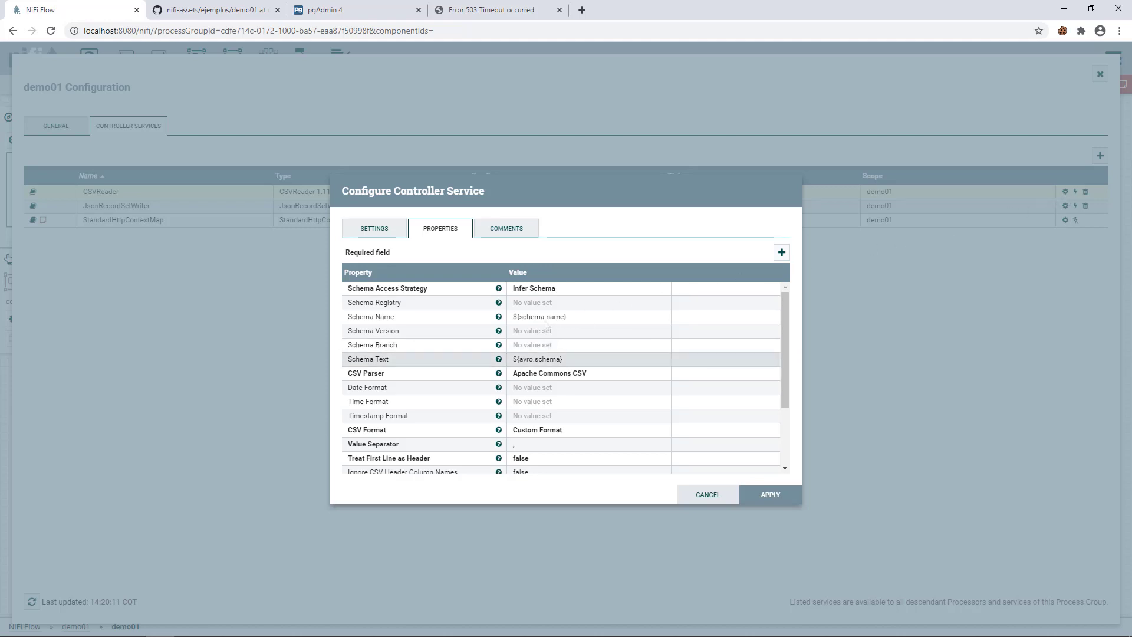
{"action": "scroll", "coordinate": [590, 405], "scroll_direction": "down", "scroll_amount": 1}
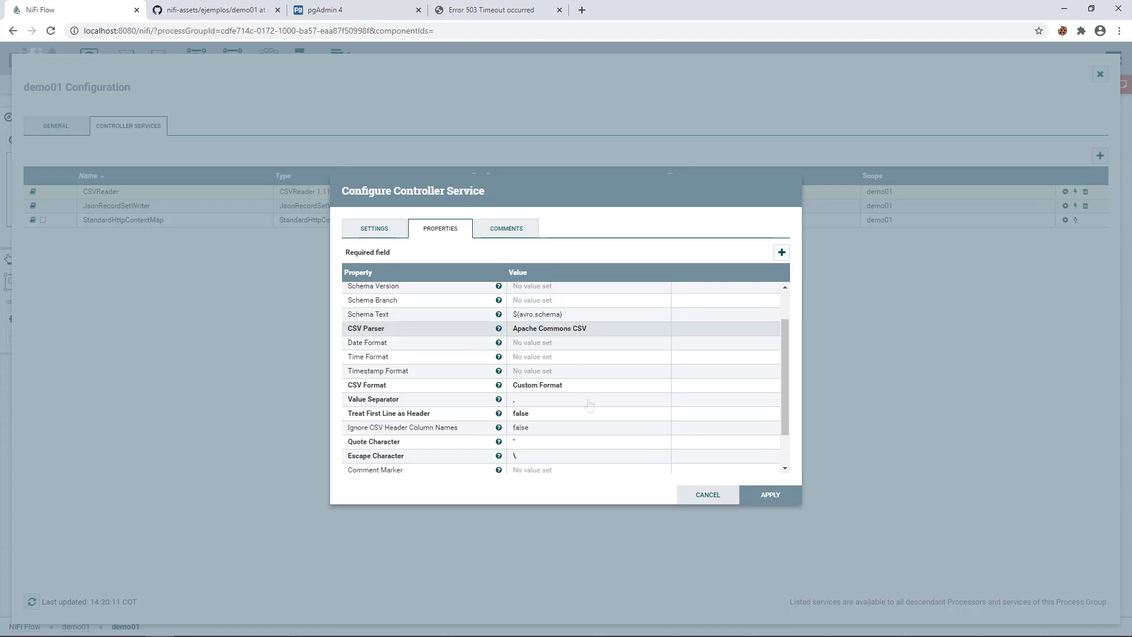
{"action": "scroll", "coordinate": [590, 405], "scroll_direction": "down", "scroll_amount": 1}
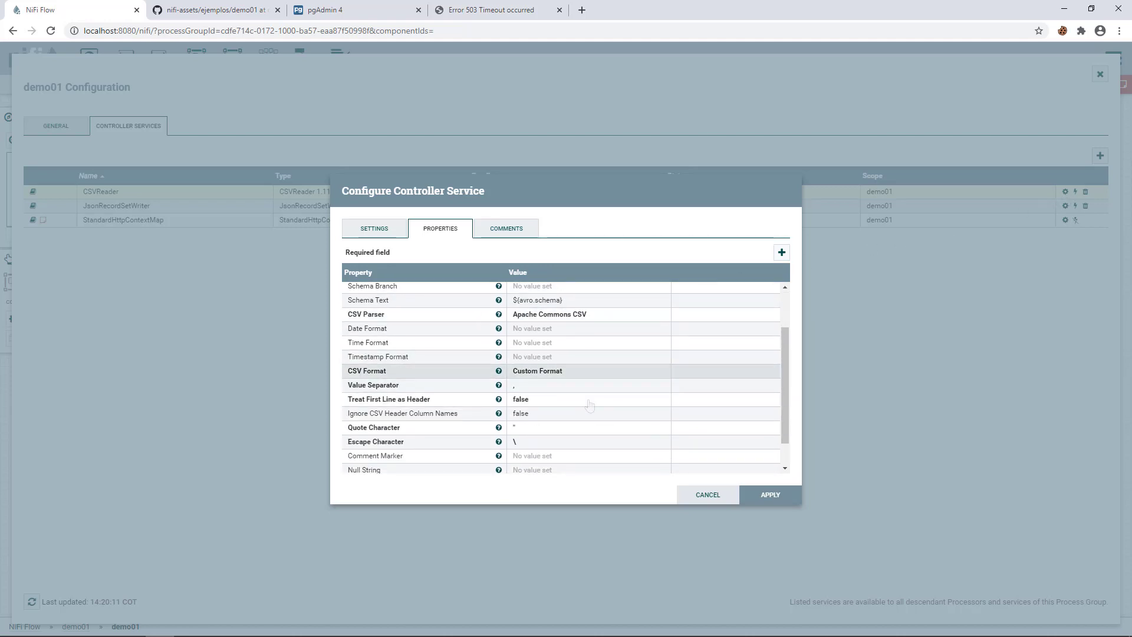
{"action": "scroll", "coordinate": [590, 405], "scroll_direction": "down", "scroll_amount": 1}
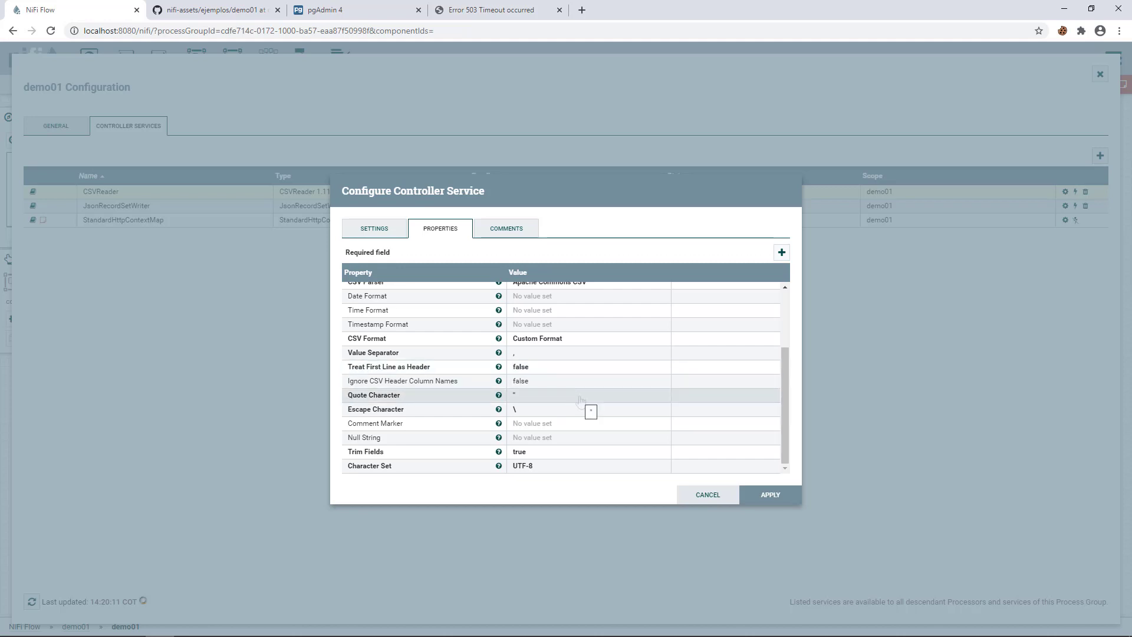
{"action": "scroll", "coordinate": [580, 400], "scroll_direction": "up", "scroll_amount": 1}
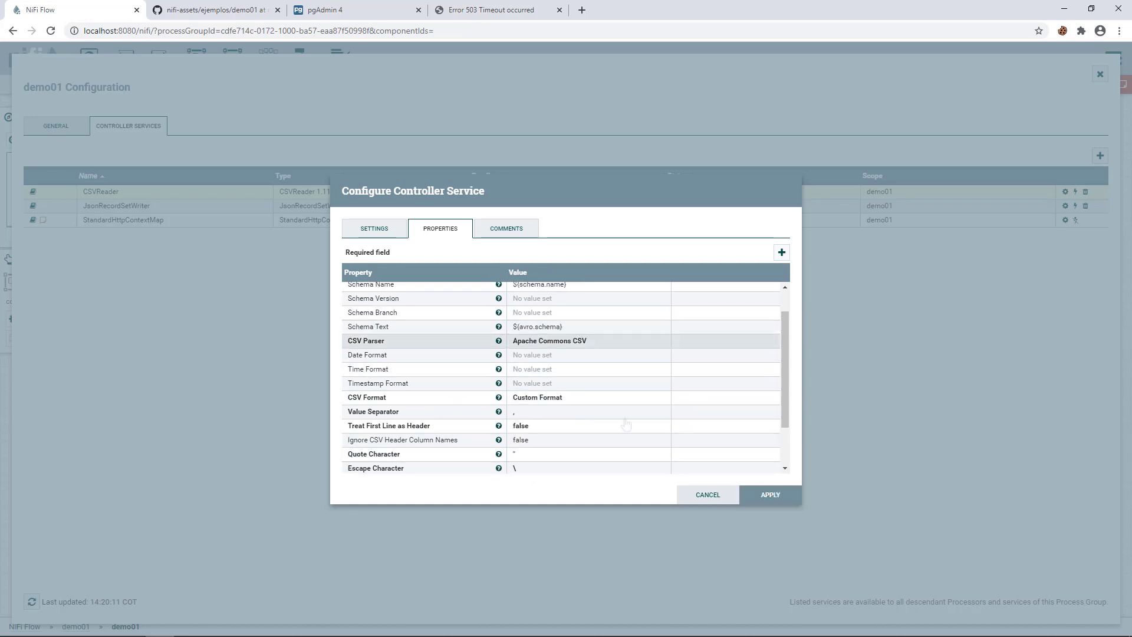
{"action": "left_click", "coordinate": [770, 496]}
- Enable the CSVReader controller service
{"action": "left_click", "coordinate": [1075, 193]}
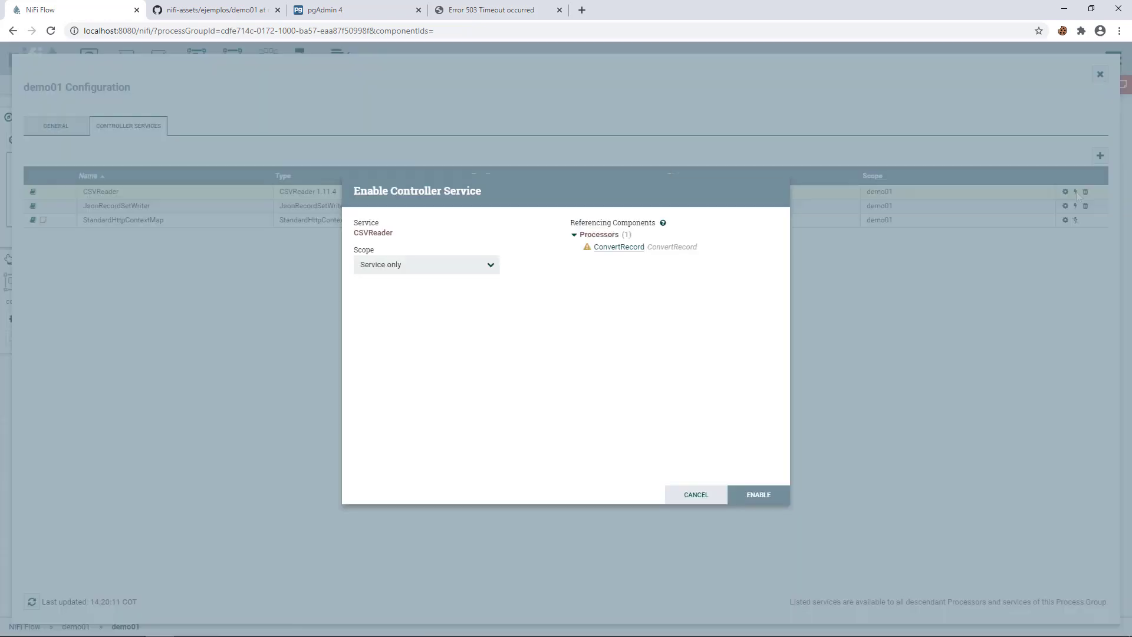
{"action": "left_click", "coordinate": [758, 496]}
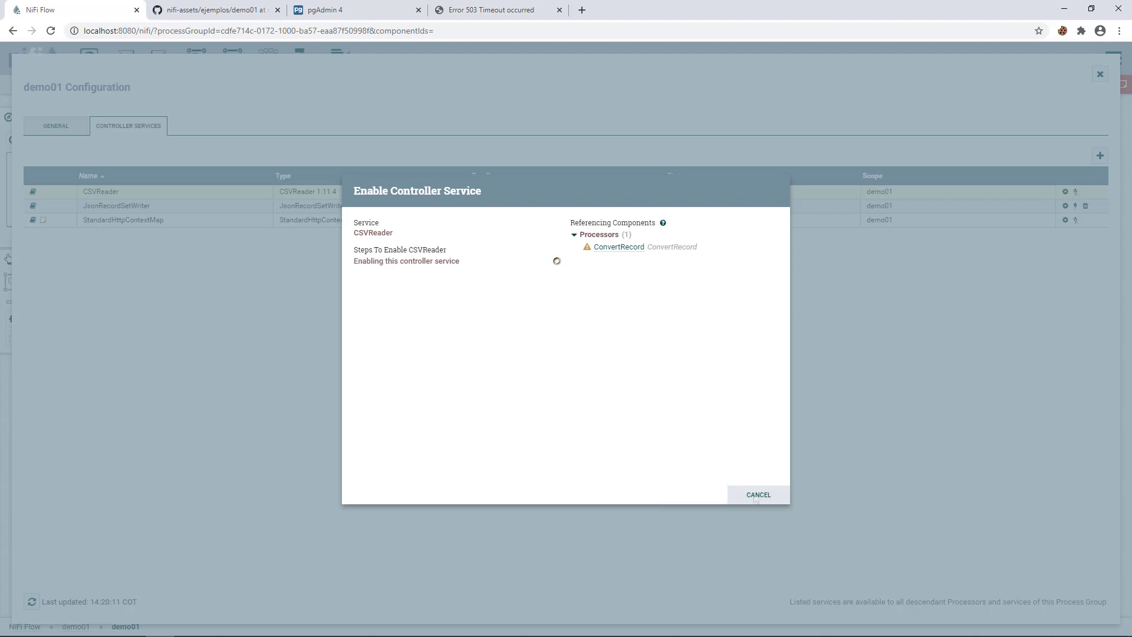
{"action": "left_click", "coordinate": [764, 498]}
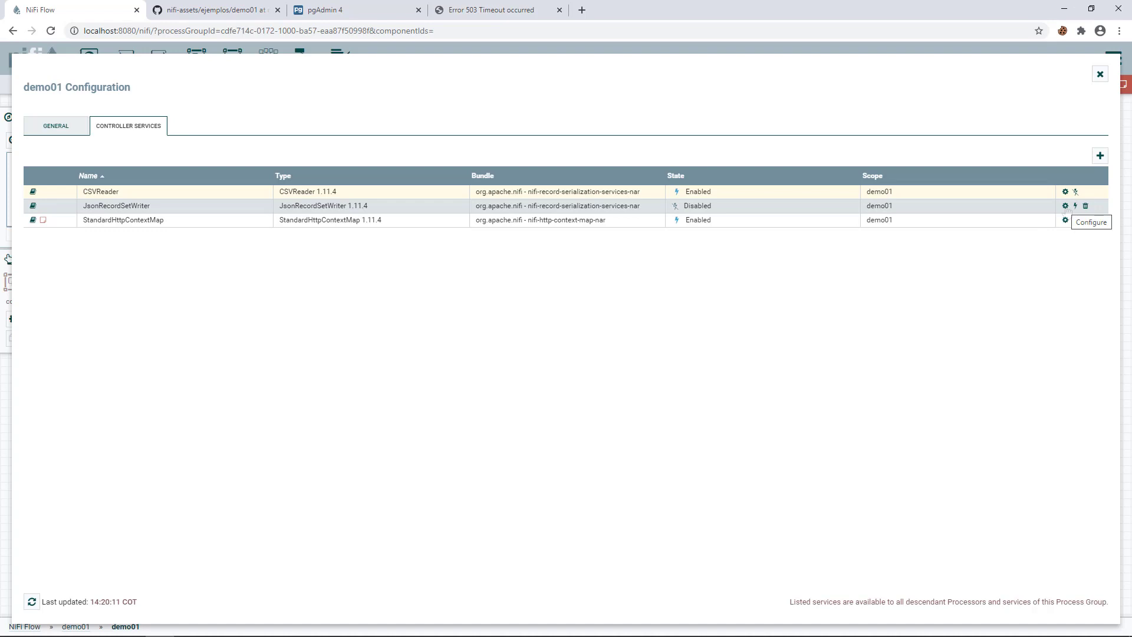
- Set JsonRecordSetWriter's Pretty Print JSON to true and save the service settings
{"action": "left_click", "coordinate": [1066, 206]}
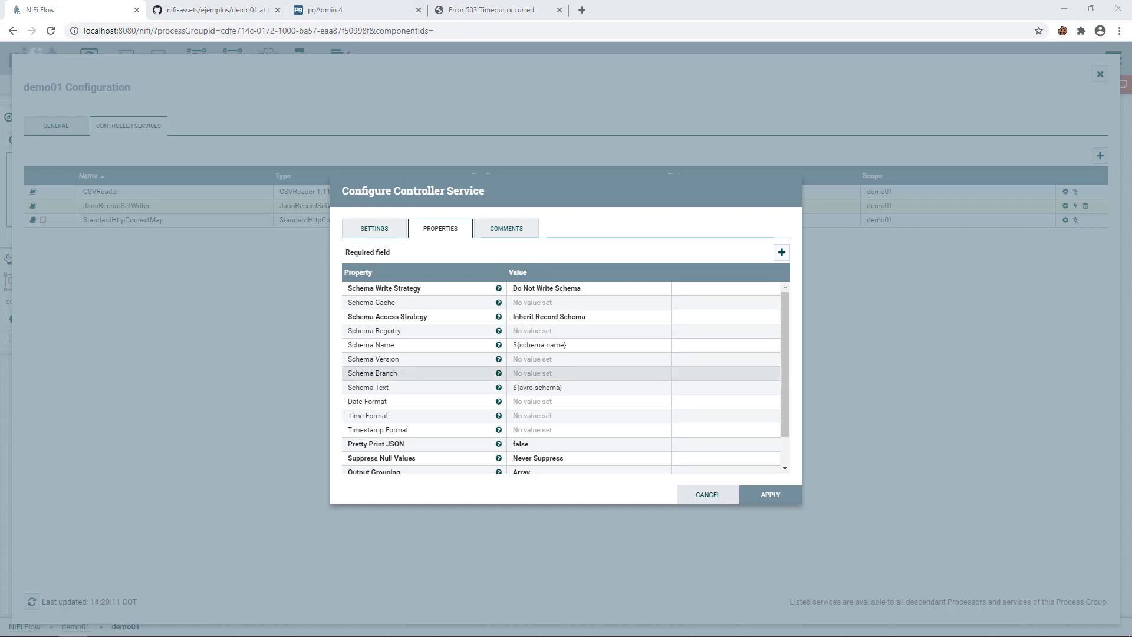
{"action": "scroll", "coordinate": [565, 378], "scroll_direction": "down", "scroll_amount": 1}
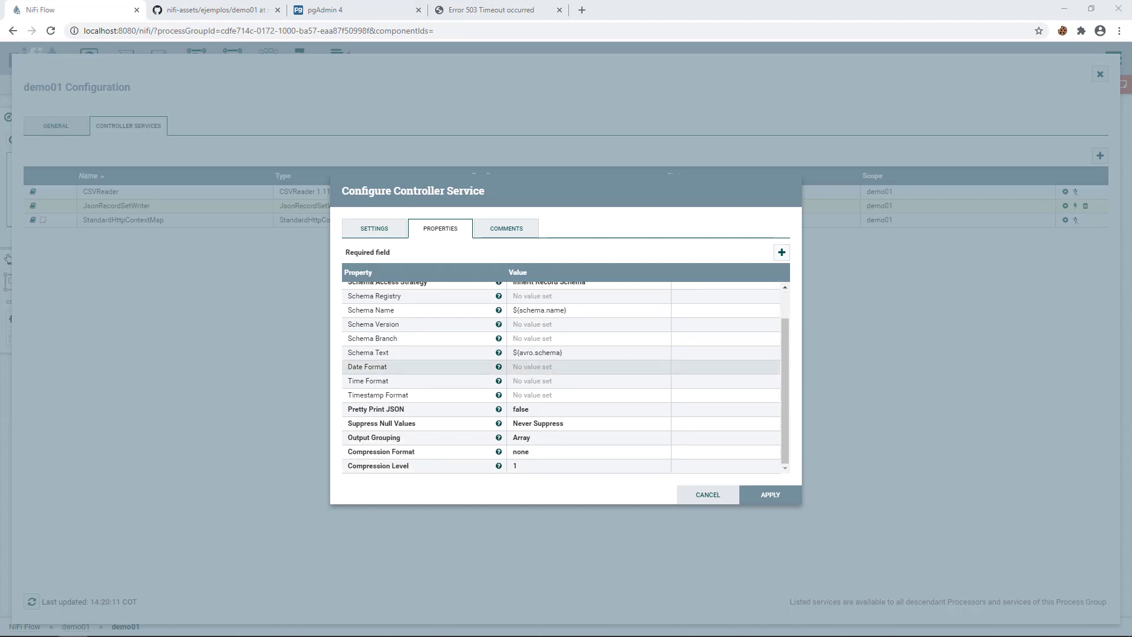
{"action": "left_click", "coordinate": [517, 413]}
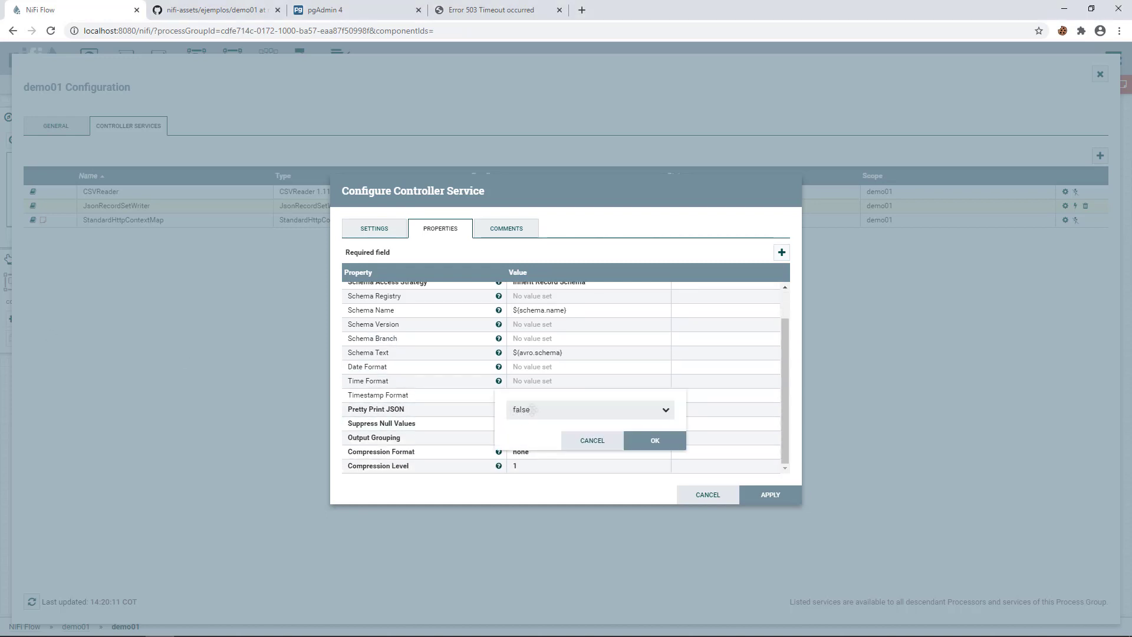
{"action": "left_click", "coordinate": [542, 413]}
{"action": "left_click", "coordinate": [533, 429]}
{"action": "left_click", "coordinate": [653, 443]}
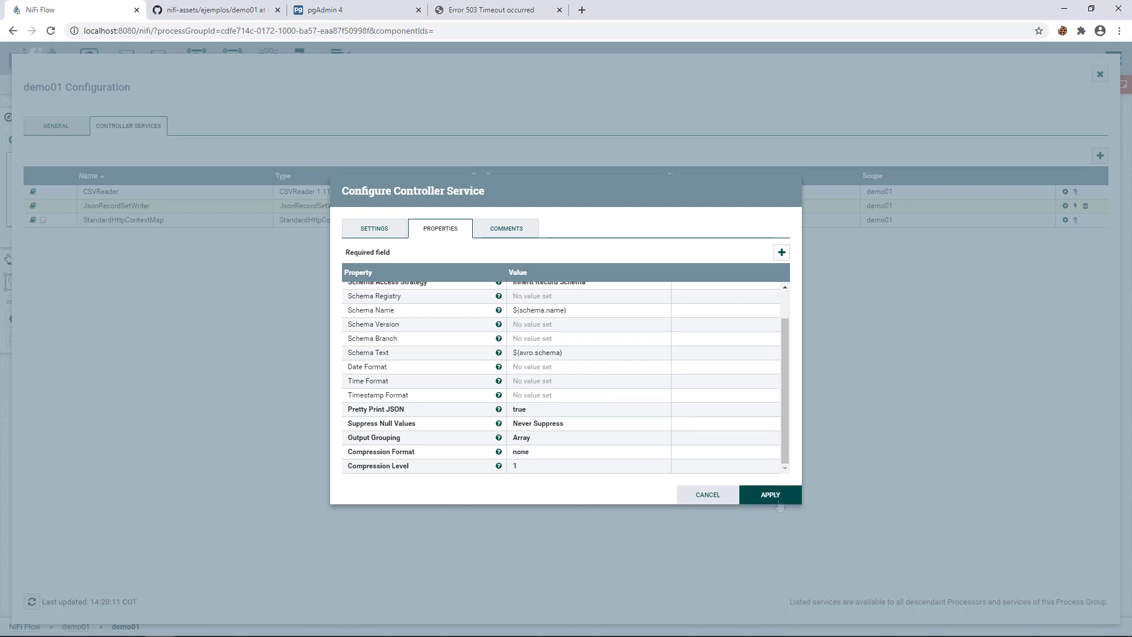
{"action": "left_click", "coordinate": [776, 498]}
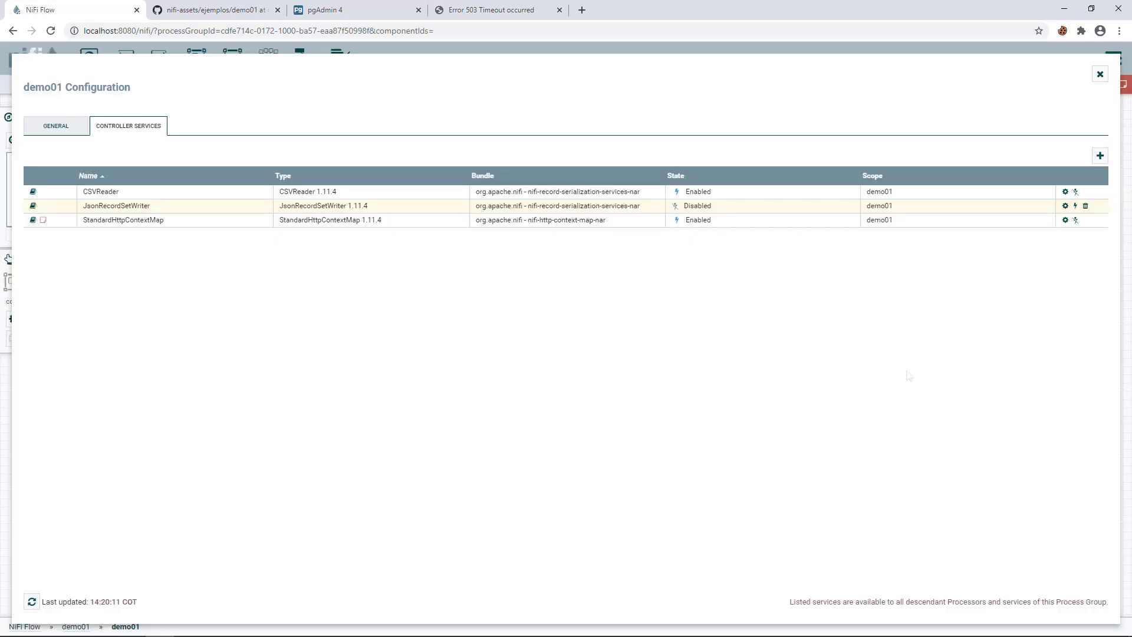
- Enable JsonRecordSetWriter and close the dialogs back to the demo01 canvas
{"action": "left_click", "coordinate": [1076, 206]}
{"action": "left_click", "coordinate": [761, 495]}
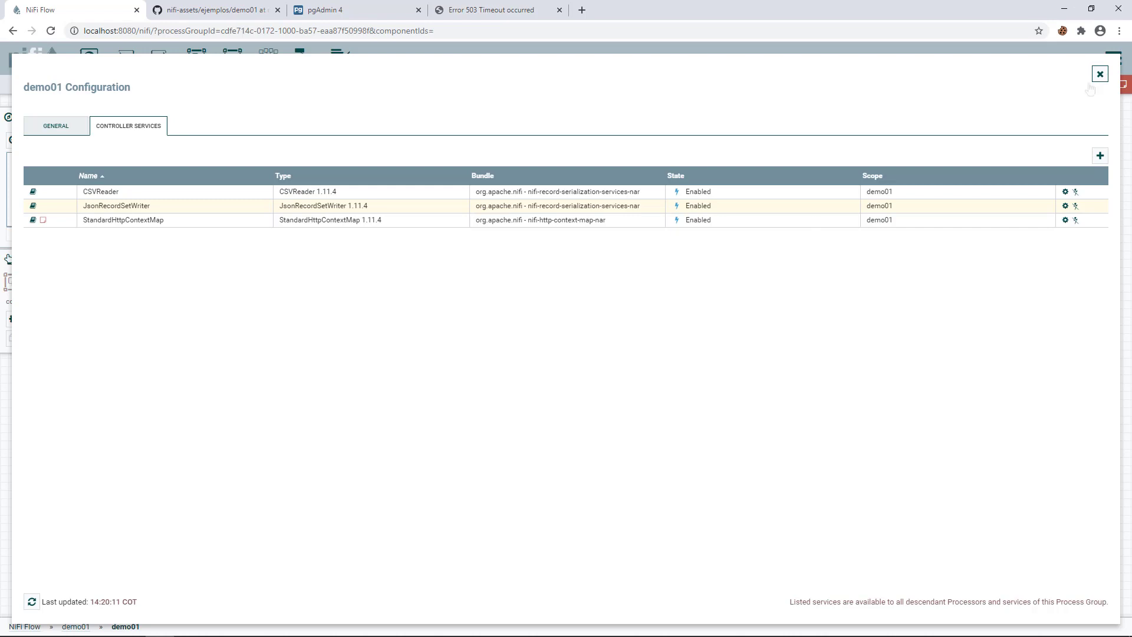
{"action": "left_click", "coordinate": [1101, 74]}
{"action": "left_click_drag", "start_coordinate": [495, 413], "coordinate": [496, 387]}
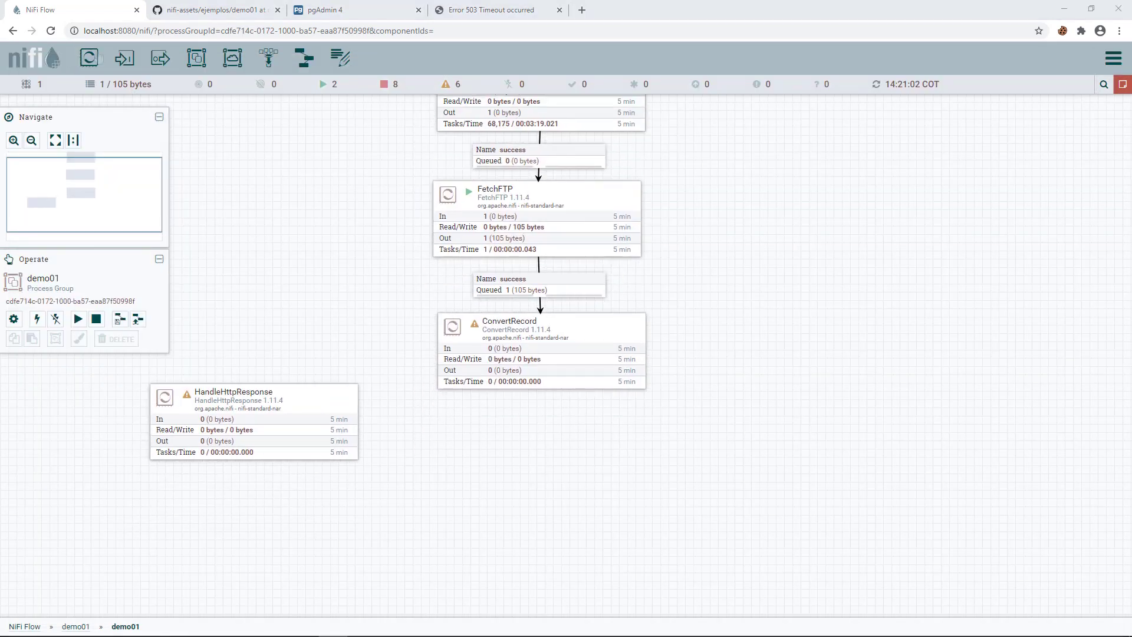
- Add a SplitJson processor below ConvertRecord
{"action": "left_click_drag", "start_coordinate": [89, 58], "coordinate": [458, 440]}
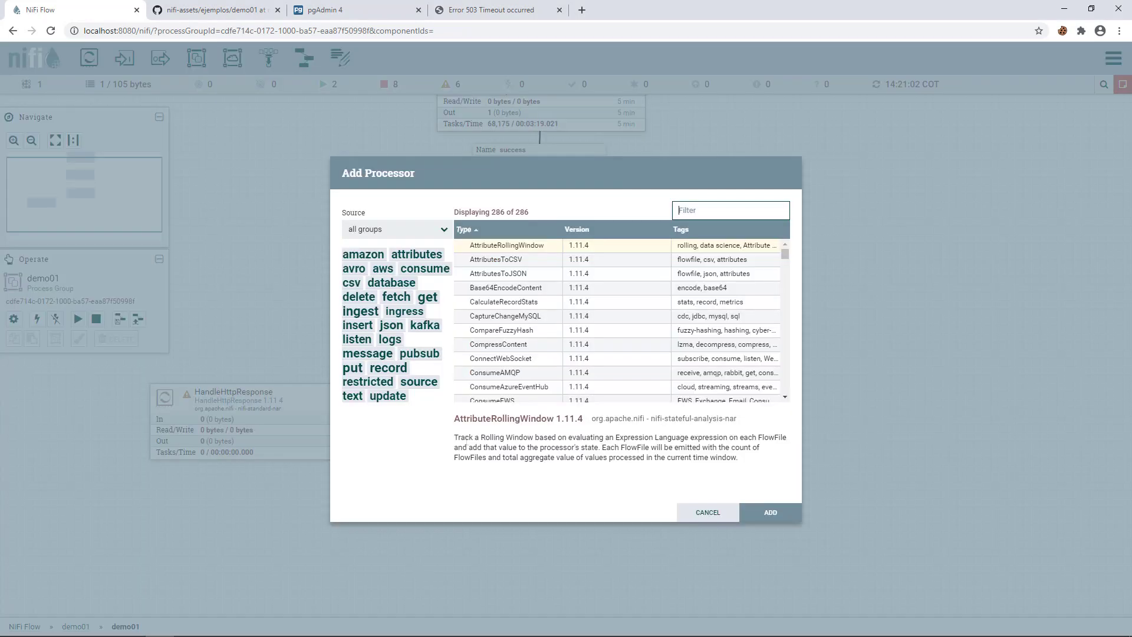
{"action": "type", "text": "split"}
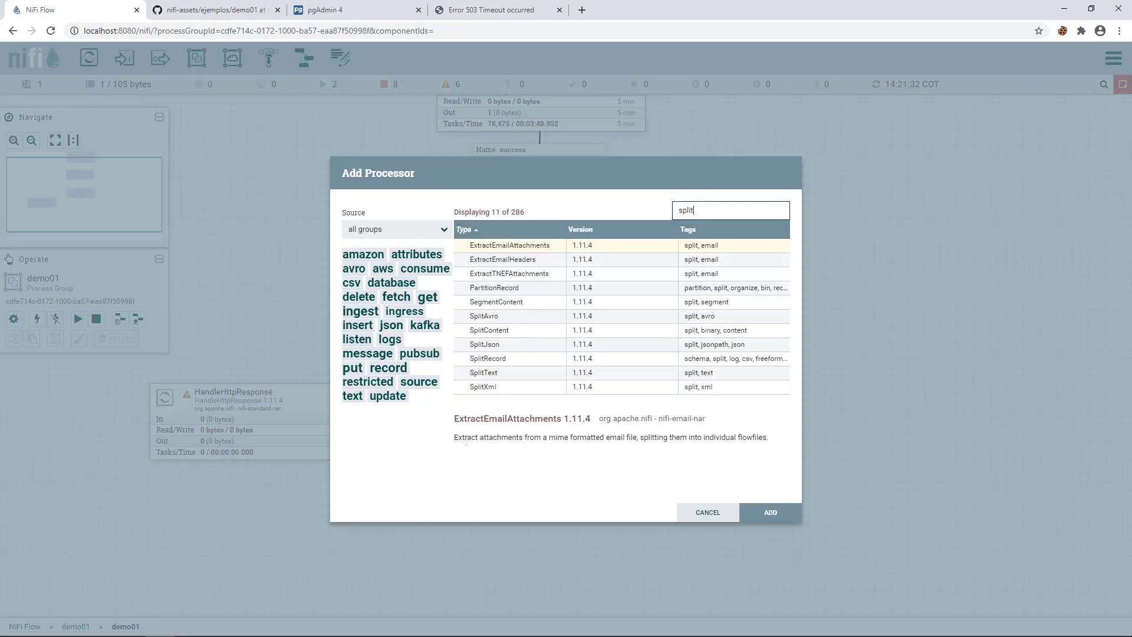
{"action": "double_click", "coordinate": [478, 349]}
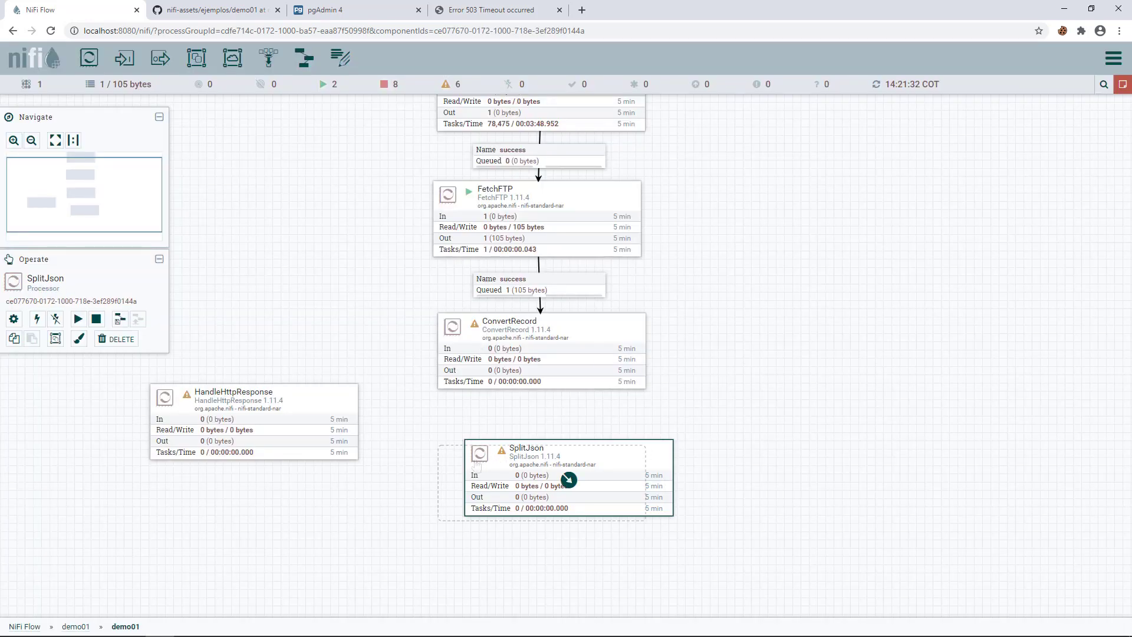
{"action": "left_click_drag", "start_coordinate": [477, 466], "coordinate": [477, 467]}
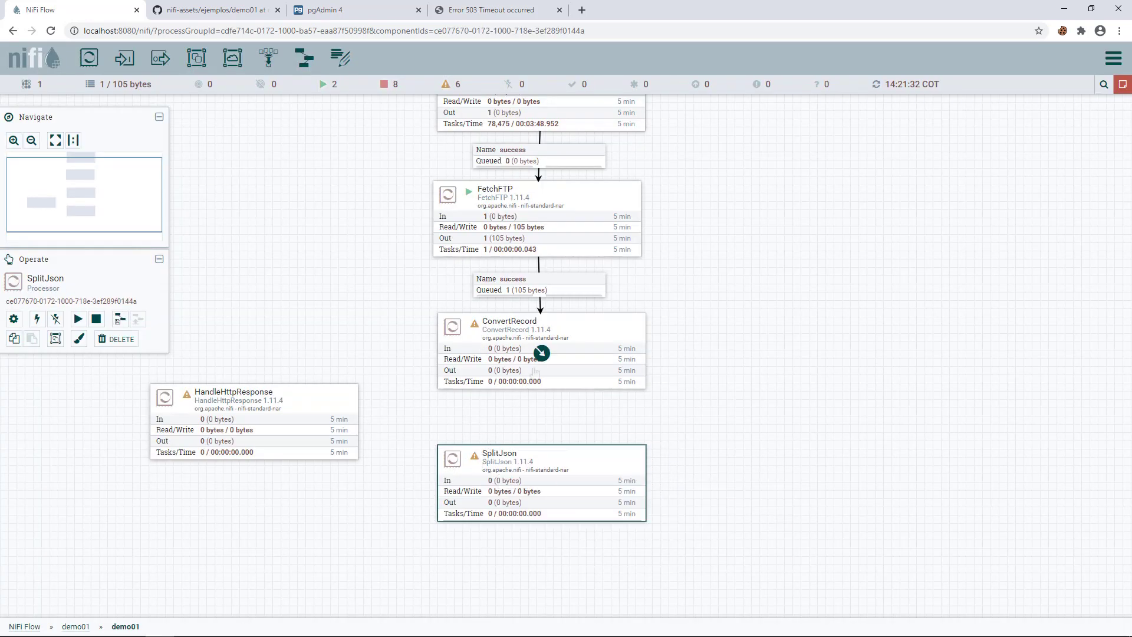
- Connect ConvertRecord's success output to SplitJson and re-apply ConvertRecord's configuration
{"action": "left_click_drag", "start_coordinate": [541, 353], "coordinate": [545, 496]}
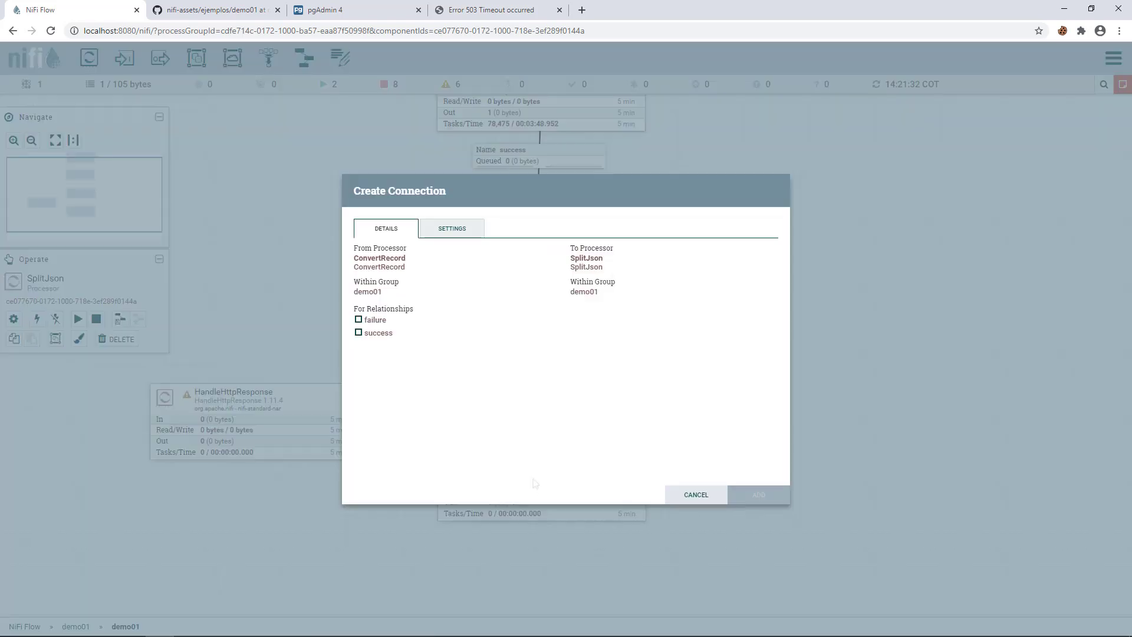
{"action": "left_click", "coordinate": [377, 335]}
{"action": "left_click", "coordinate": [739, 495]}
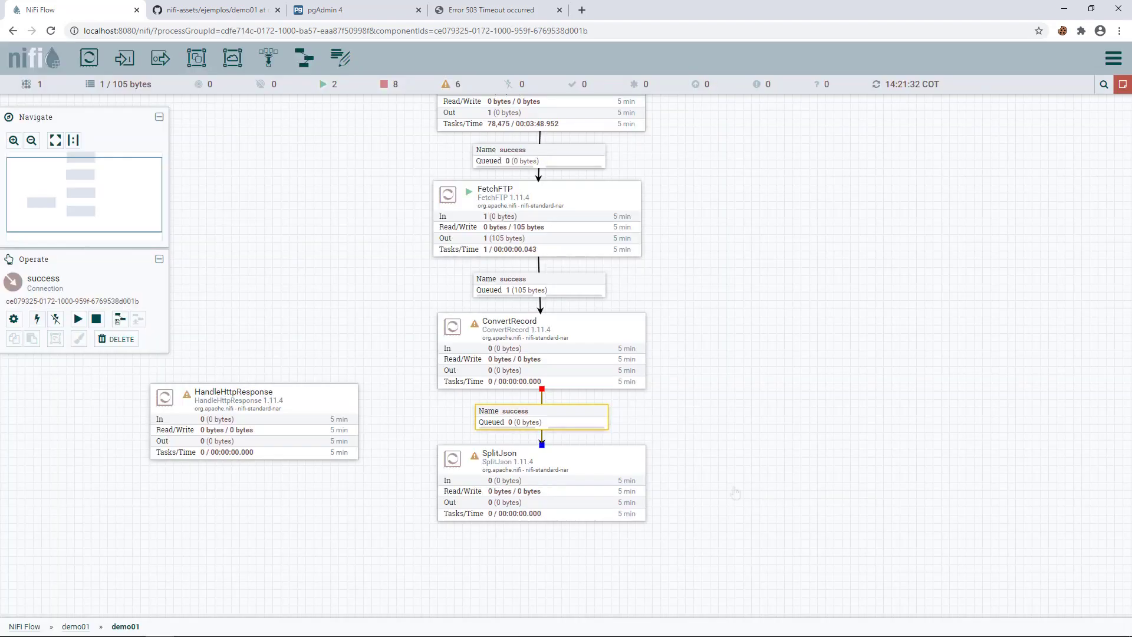
{"action": "double_click", "coordinate": [481, 333]}
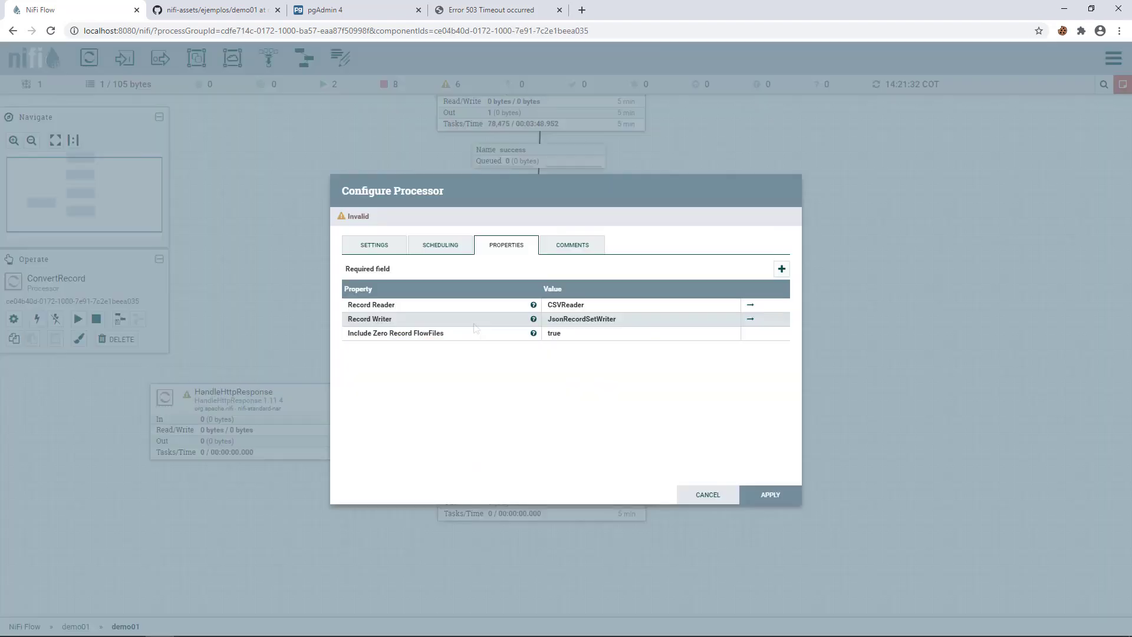
{"action": "left_click", "coordinate": [396, 248]}
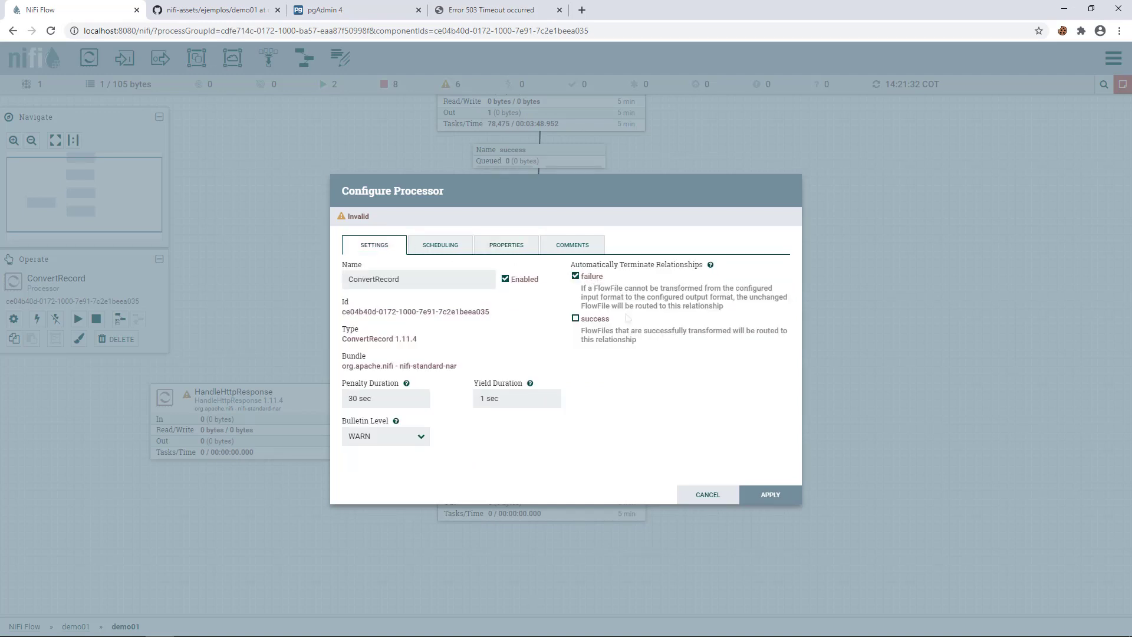
{"action": "left_click", "coordinate": [771, 494]}
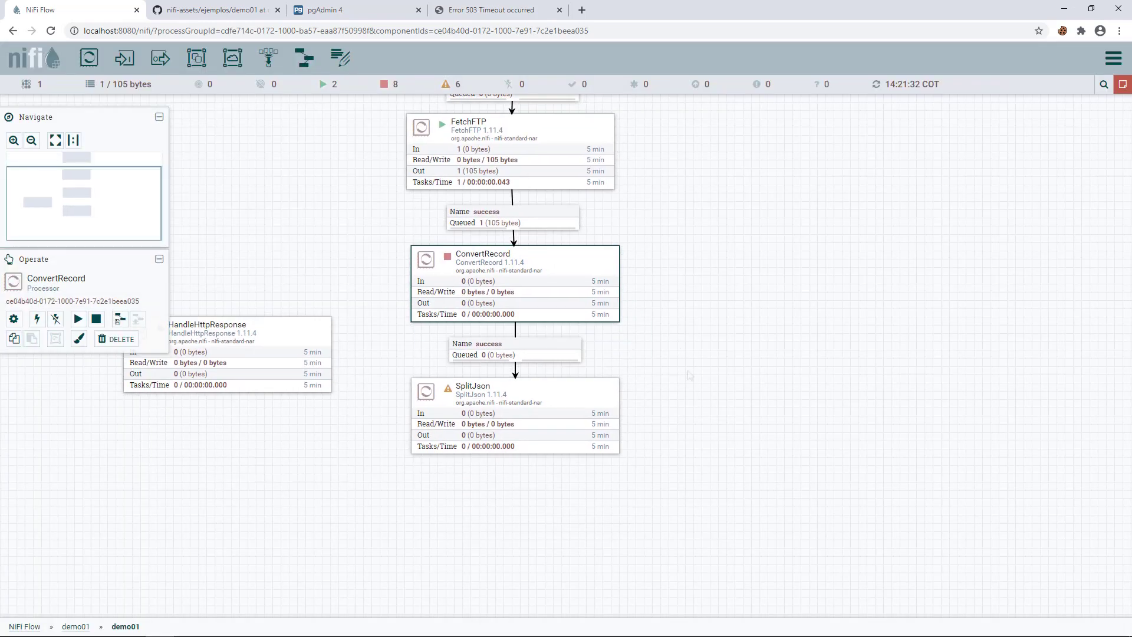
- Start the ConvertRecord processor and refresh the flow
{"action": "right_click", "coordinate": [486, 260]}
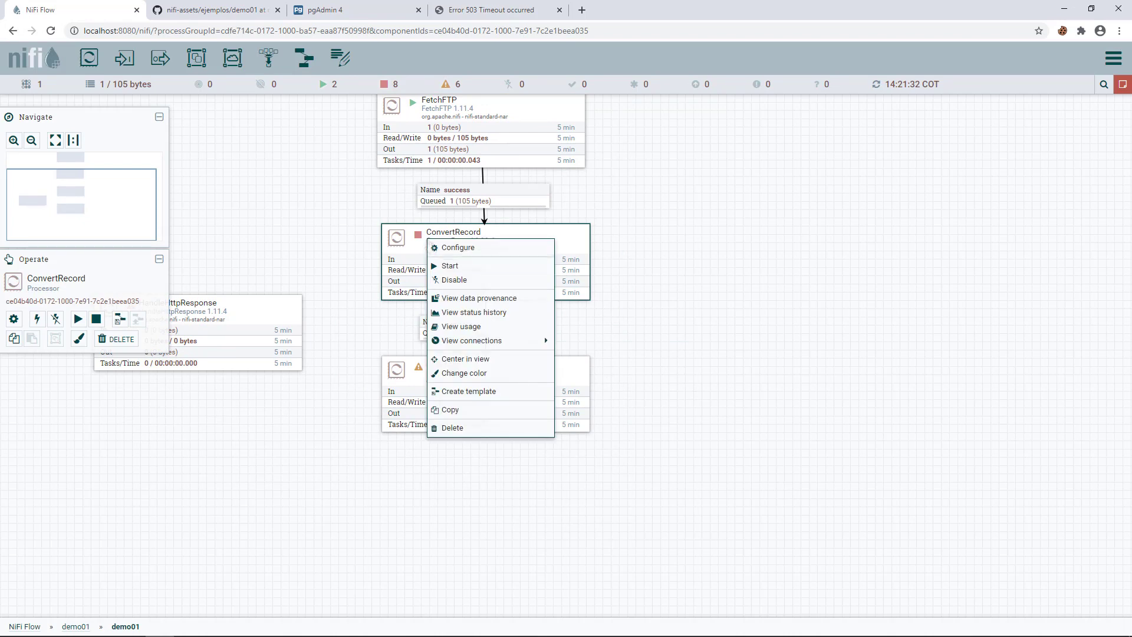
{"action": "left_click", "coordinate": [450, 265]}
{"action": "right_click", "coordinate": [307, 243]}
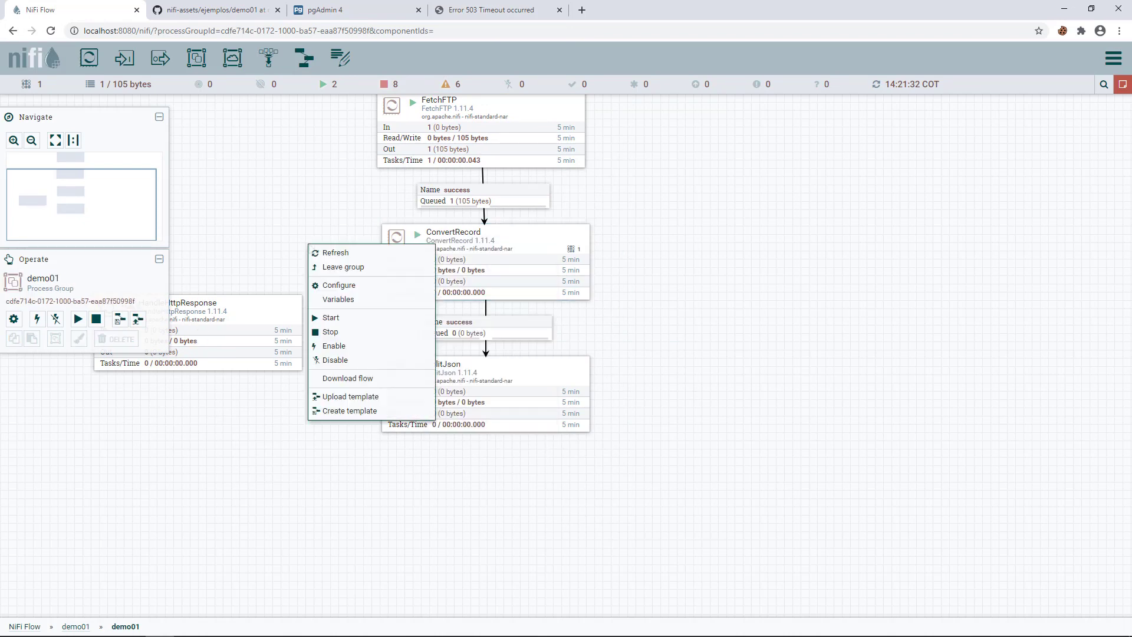
{"action": "left_click", "coordinate": [333, 250]}
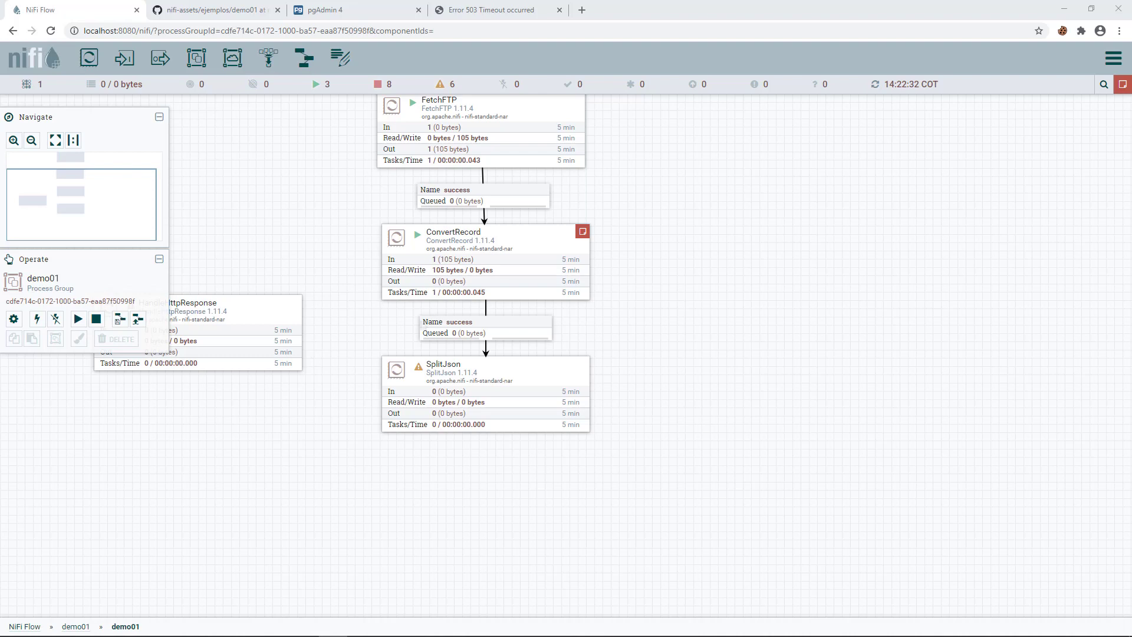
{"action": "left_click_drag", "start_coordinate": [636, 247], "coordinate": [615, 295]}
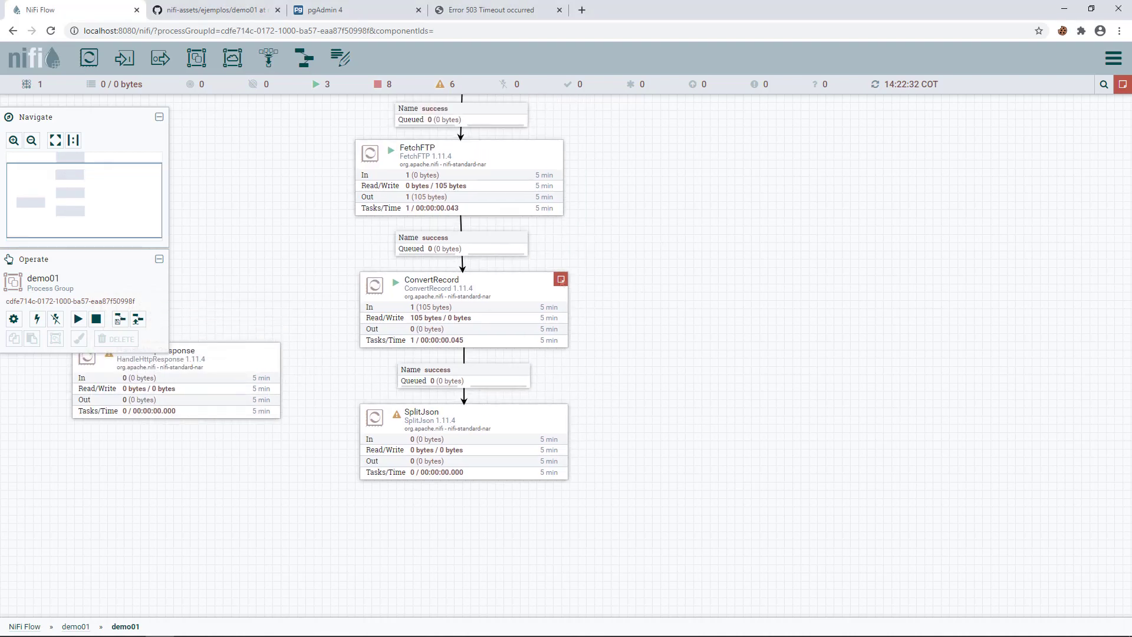
{"action": "mouse_move", "coordinate": [562, 285]}
- Check the Bulletin Board, where ConvertRecord reports it could not parse the incoming data
{"action": "left_click", "coordinate": [1121, 60]}
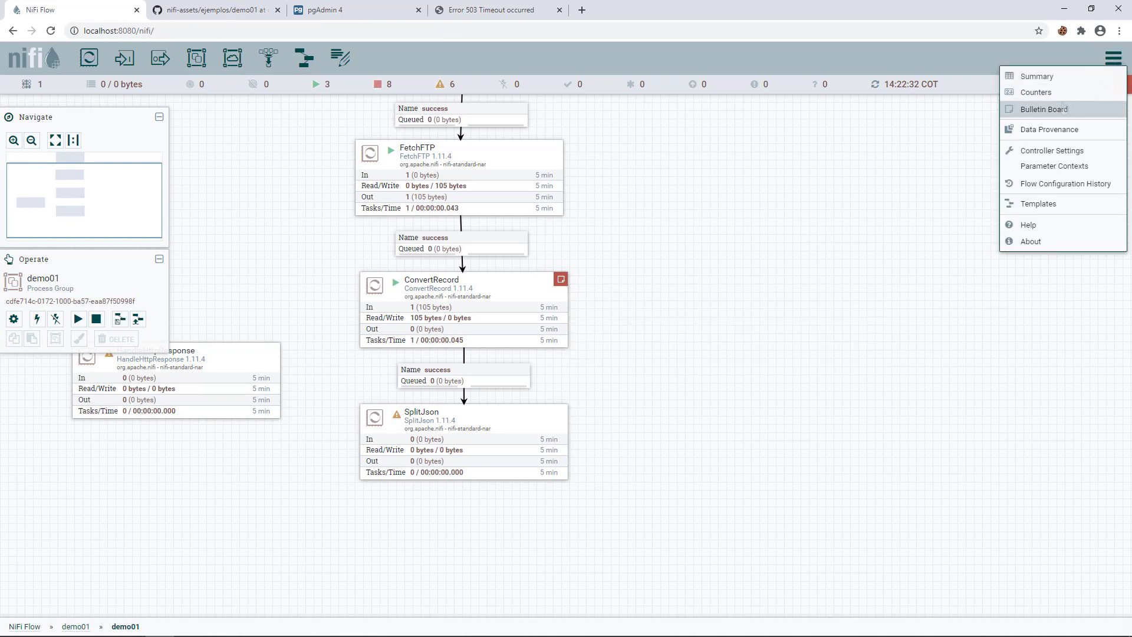
{"action": "left_click", "coordinate": [1060, 112]}
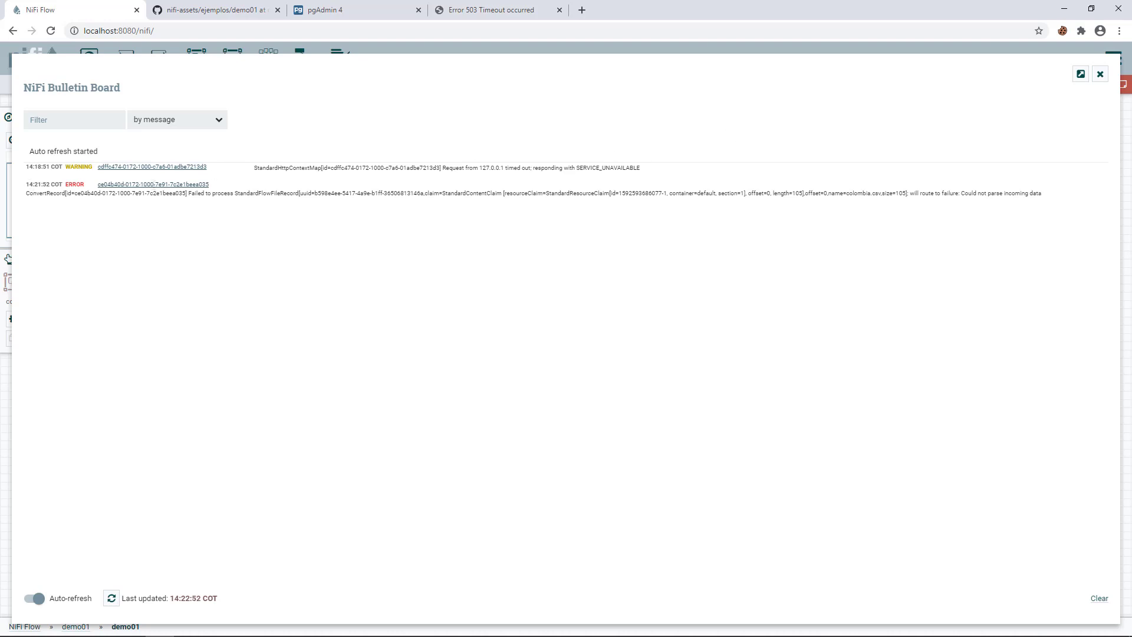
{"action": "left_click_drag", "start_coordinate": [910, 193], "coordinate": [1045, 194]}
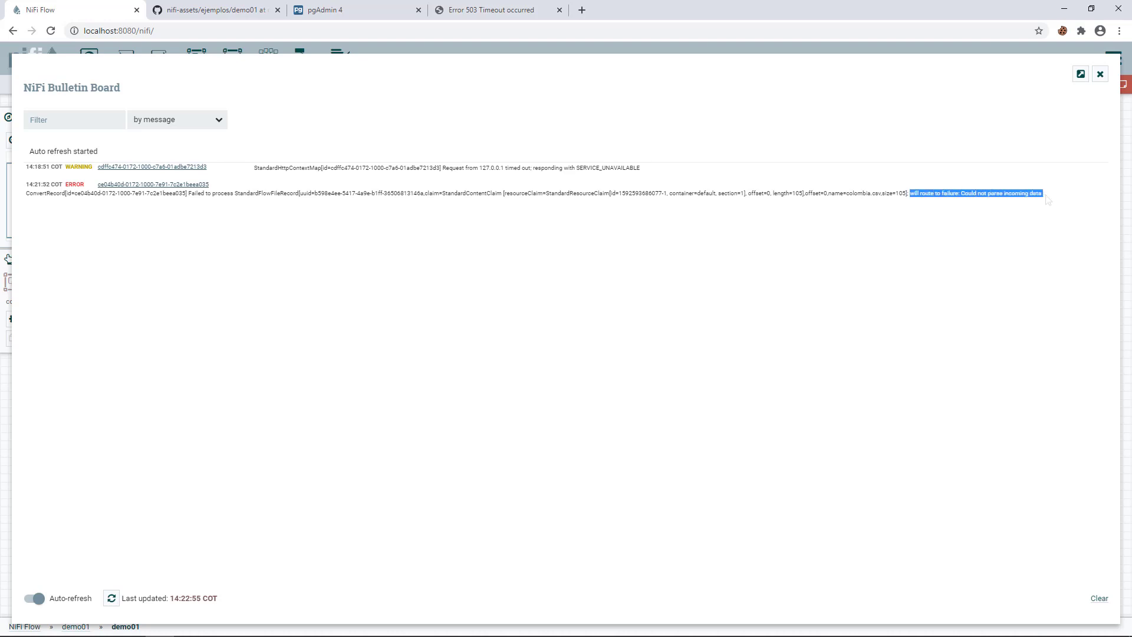
{"action": "left_click", "coordinate": [1100, 74]}
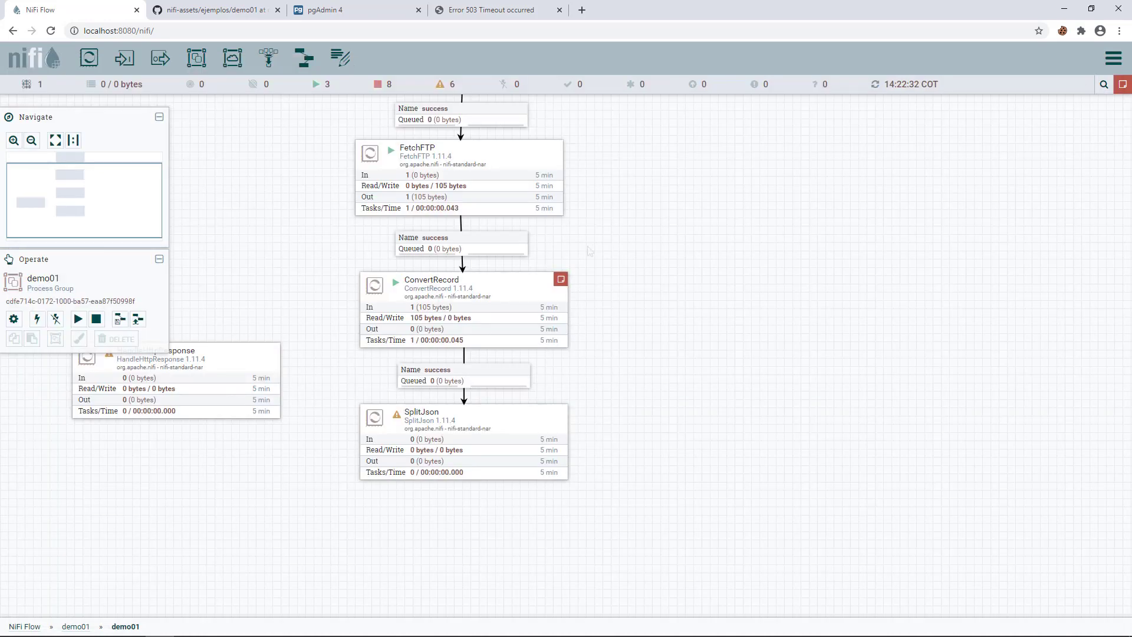
- Stop ConvertRecord and disable the CSVReader service in demo01's configuration
{"action": "right_click", "coordinate": [528, 297]}
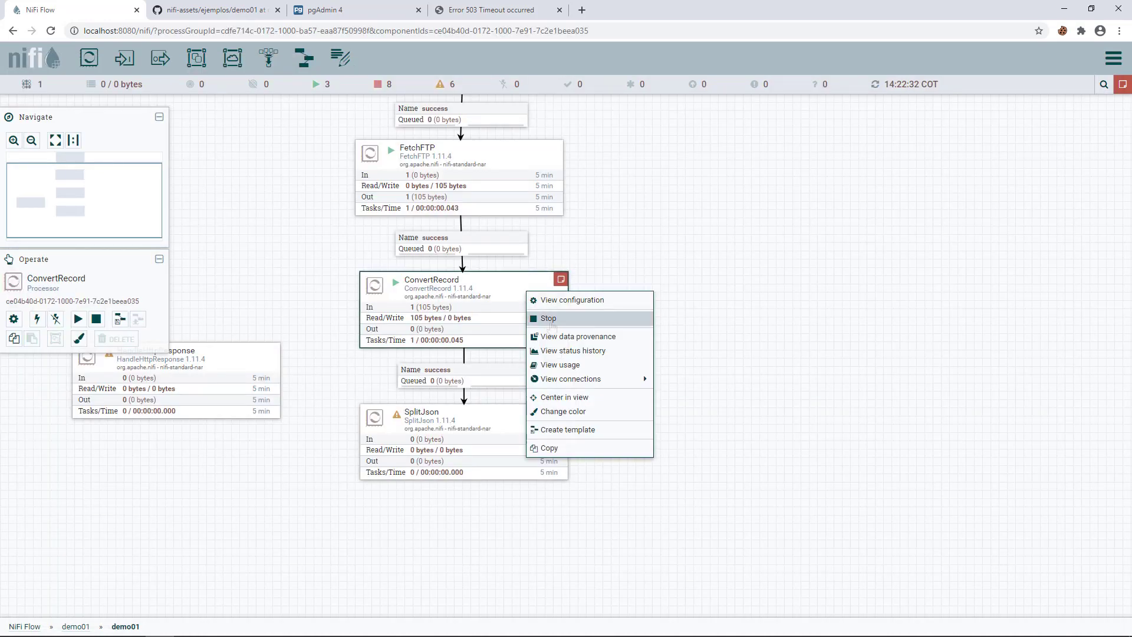
{"action": "left_click", "coordinate": [550, 319]}
{"action": "left_click", "coordinate": [310, 266]}
{"action": "left_click_drag", "start_coordinate": [310, 263], "coordinate": [334, 324]}
{"action": "right_click", "coordinate": [319, 293]}
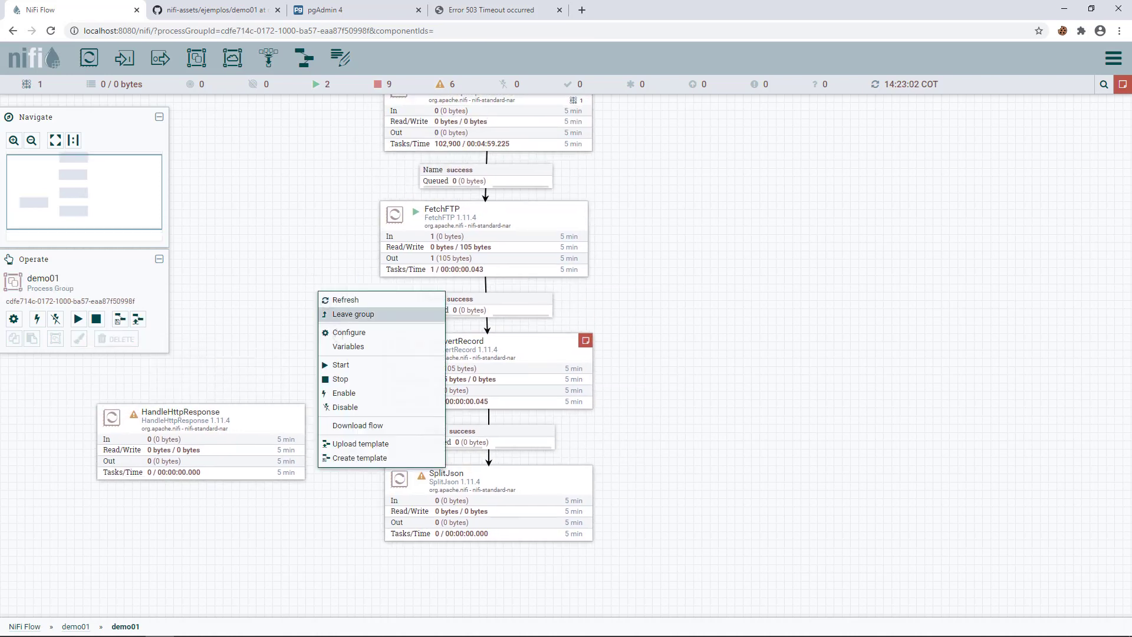
{"action": "left_click", "coordinate": [348, 333]}
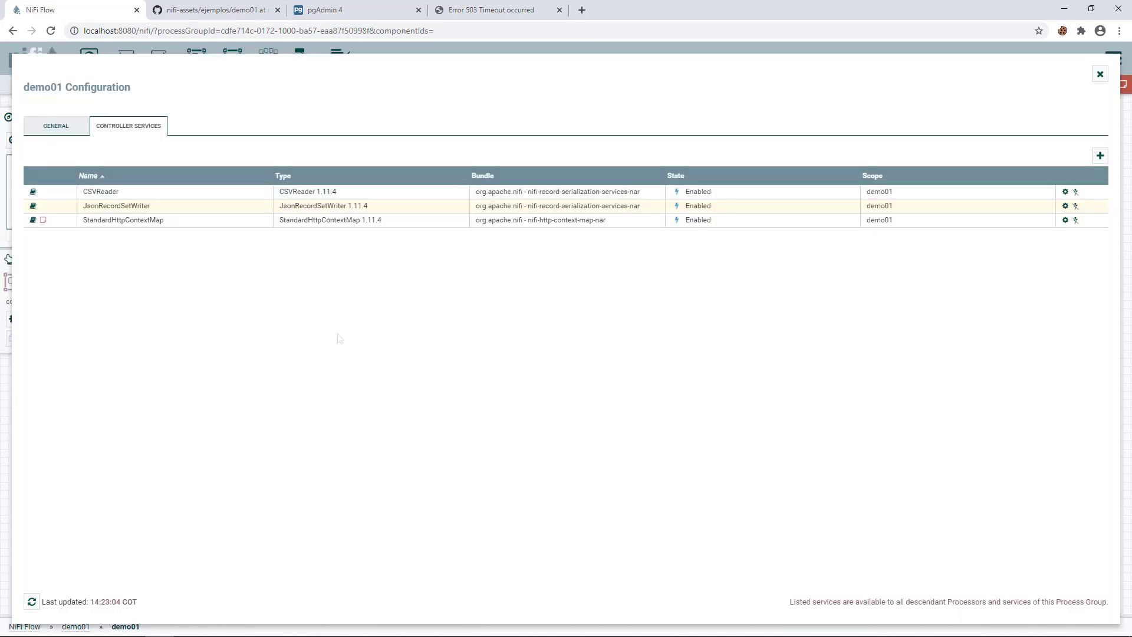
{"action": "left_click", "coordinate": [1076, 192]}
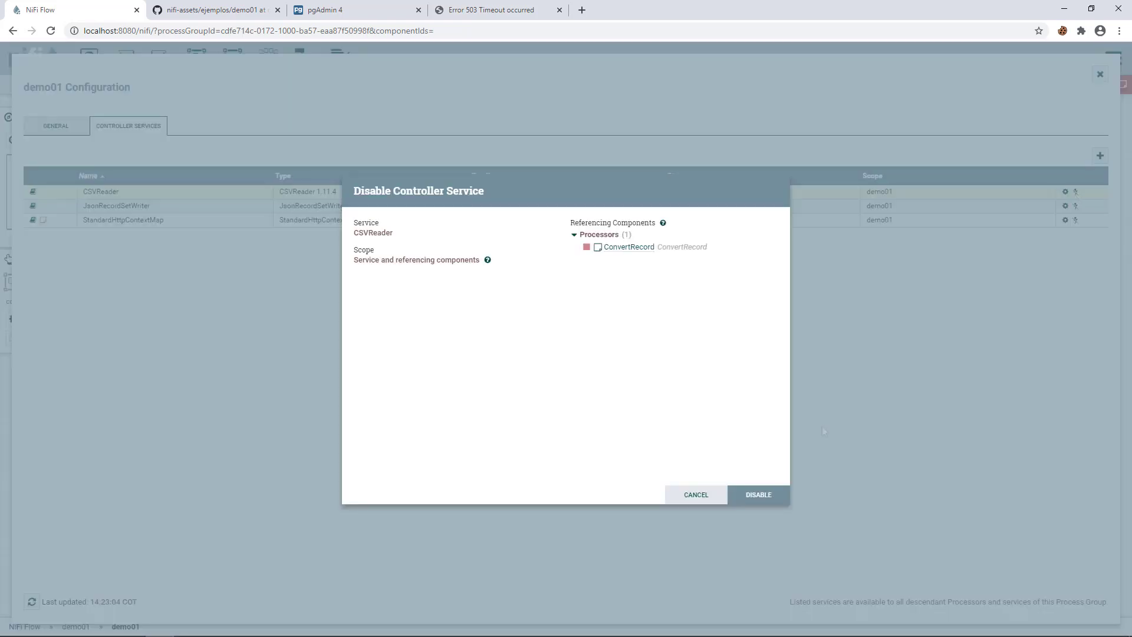
{"action": "left_click", "coordinate": [759, 495]}
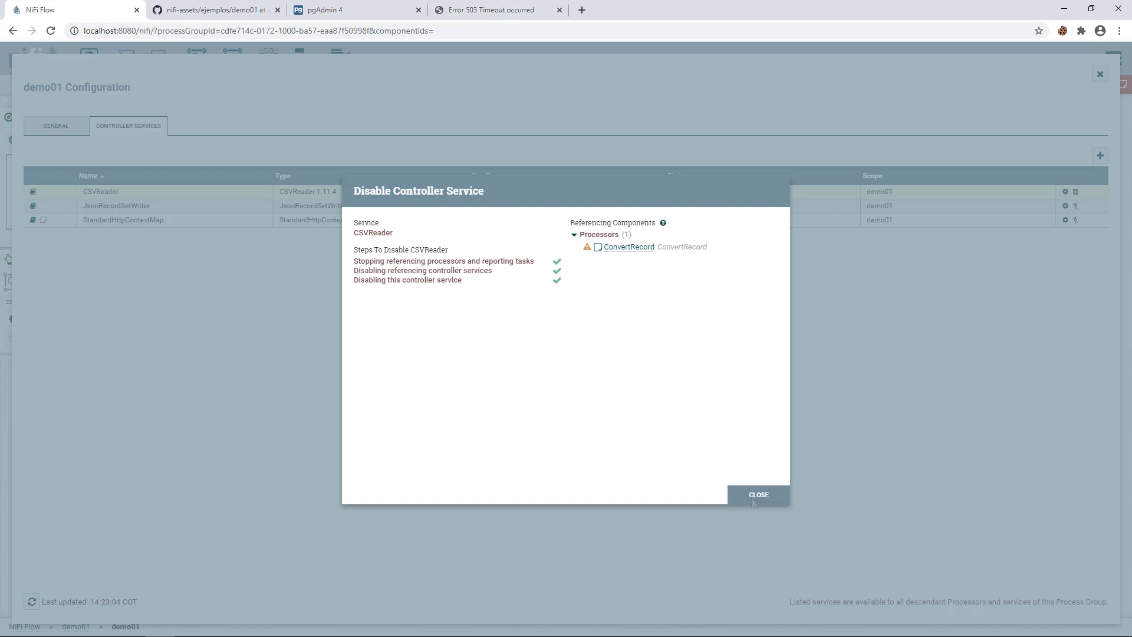
{"action": "left_click", "coordinate": [757, 495]}
- Set CSVReader's Treat First Line as Header to true, keeping the Apache Commons CSV parser
{"action": "left_click", "coordinate": [1065, 192]}
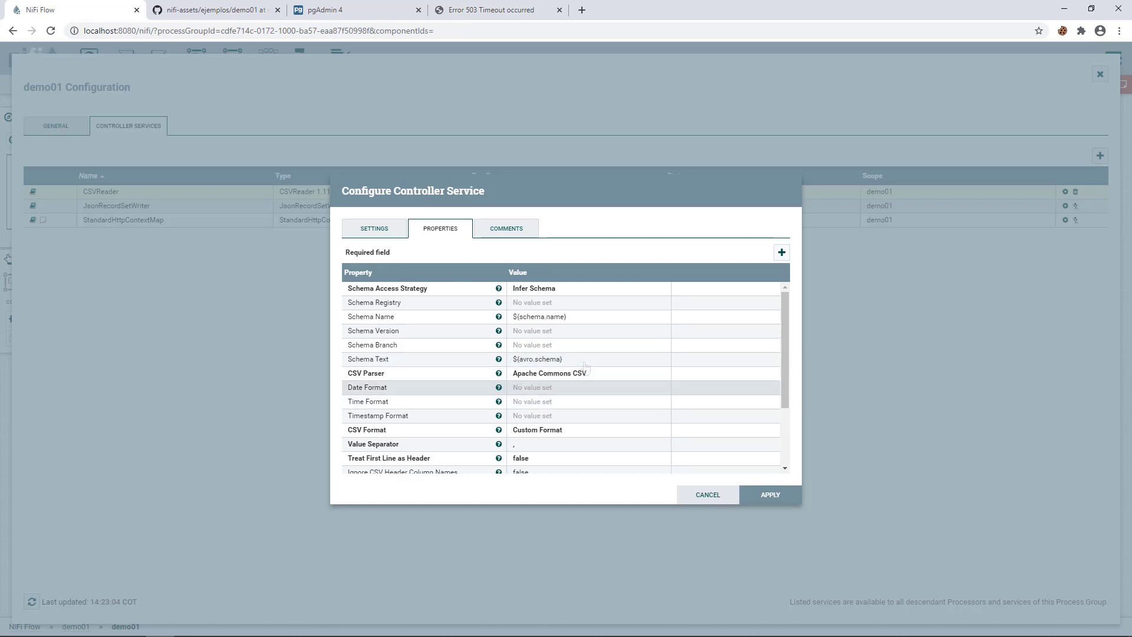
{"action": "left_click", "coordinate": [539, 377]}
{"action": "left_click", "coordinate": [541, 374]}
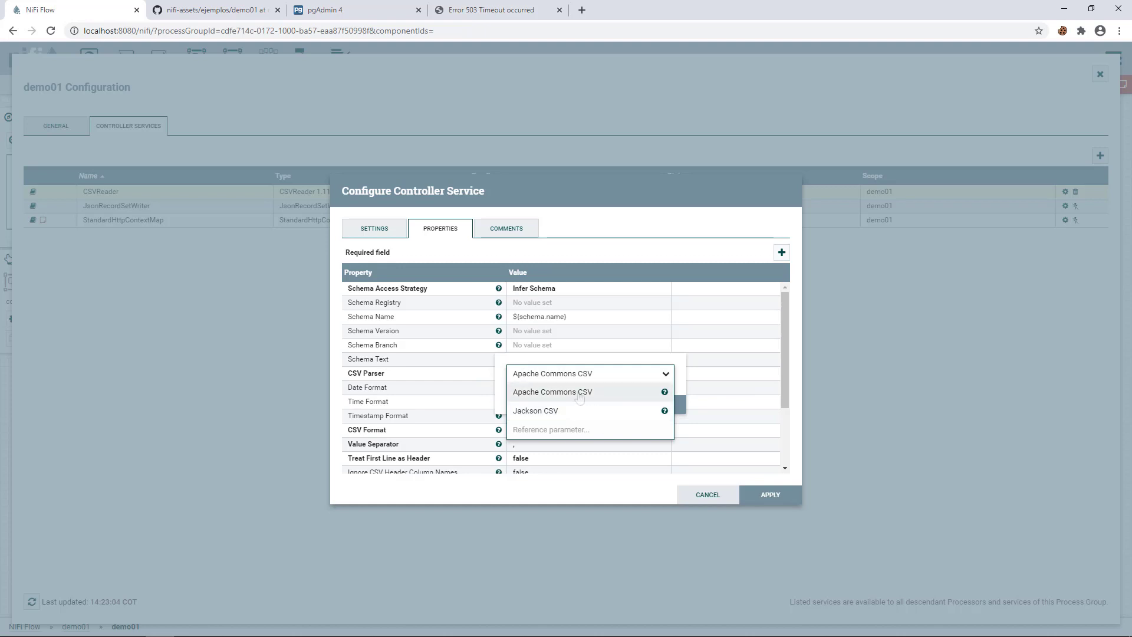
{"action": "left_click", "coordinate": [587, 392]}
{"action": "left_click", "coordinate": [593, 405]}
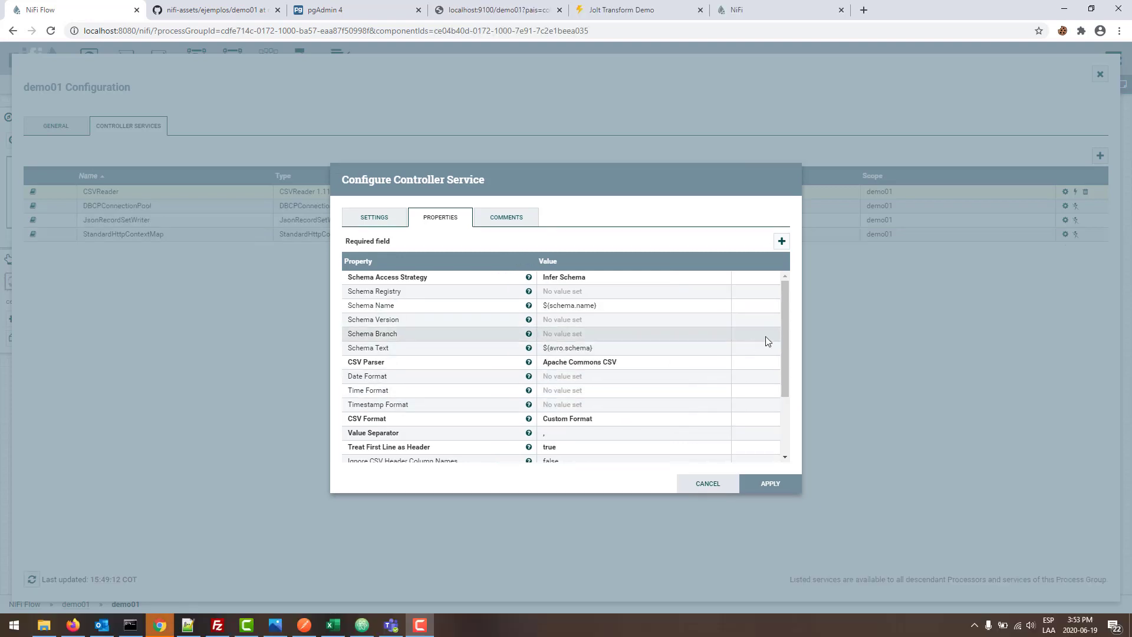
{"action": "left_click_drag", "start_coordinate": [783, 314], "coordinate": [783, 361]}
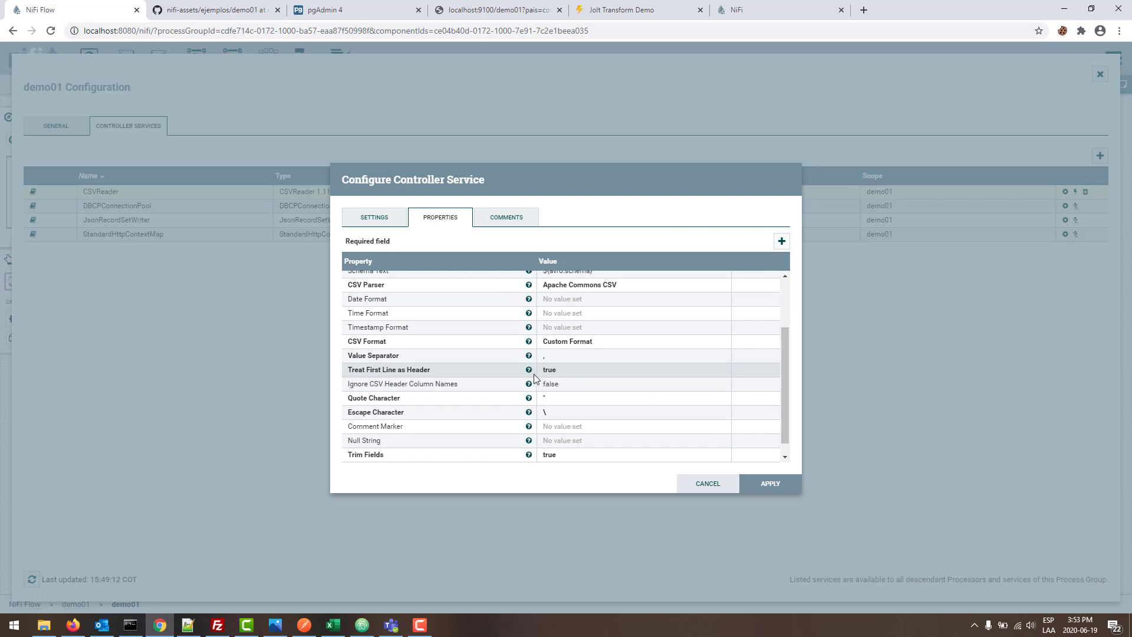
{"action": "mouse_move", "coordinate": [530, 371]}
{"action": "left_click", "coordinate": [564, 372]}
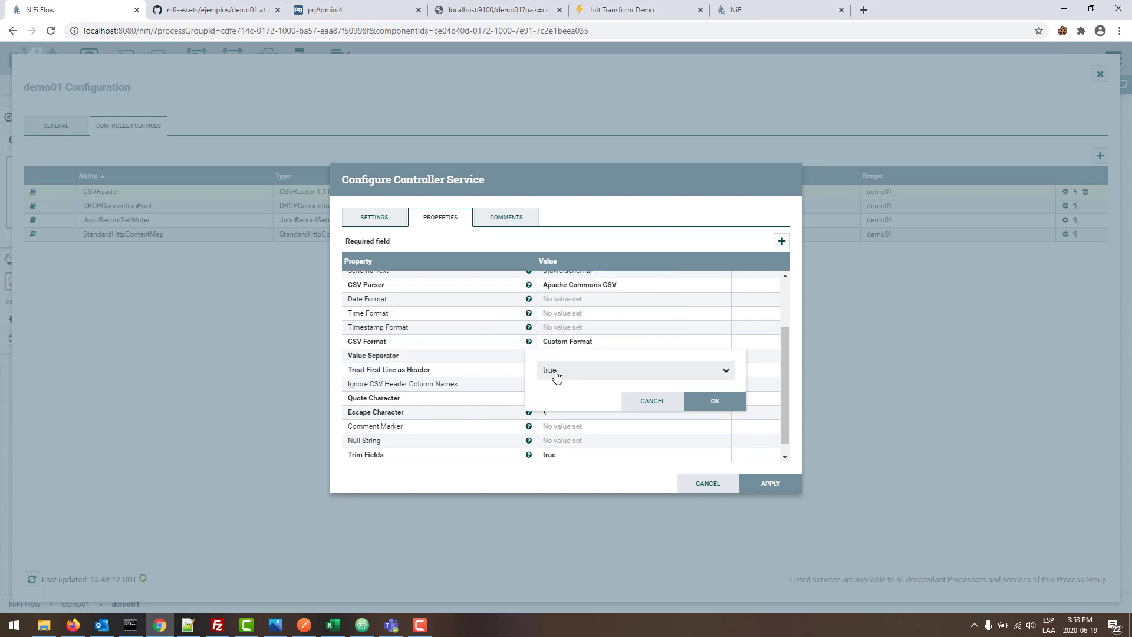
{"action": "left_click", "coordinate": [597, 375]}
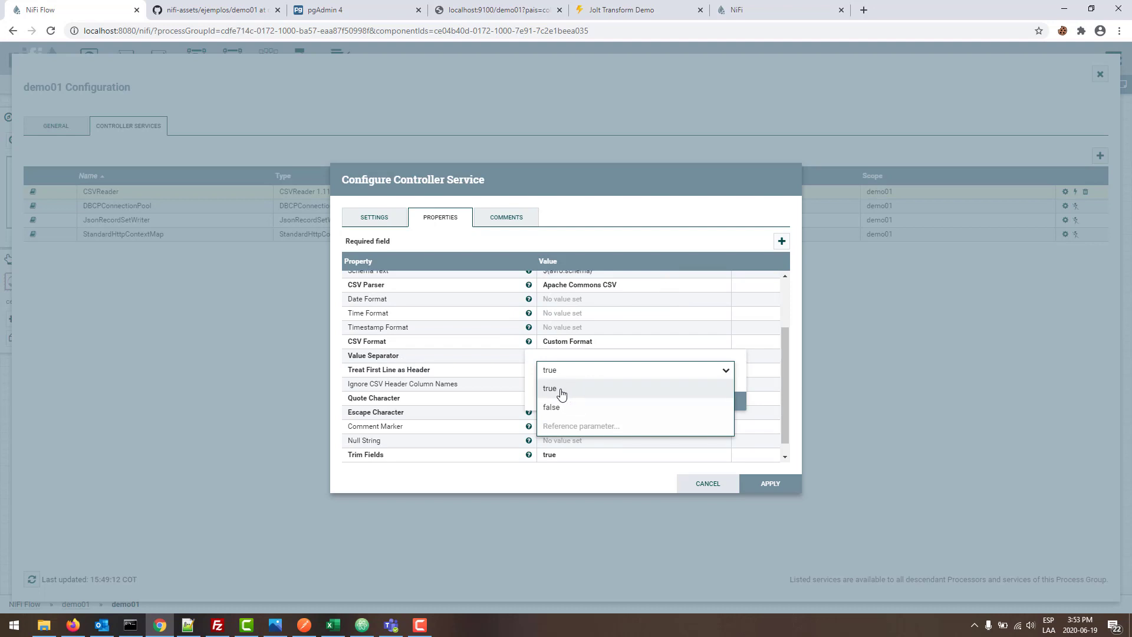
{"action": "left_click", "coordinate": [561, 389]}
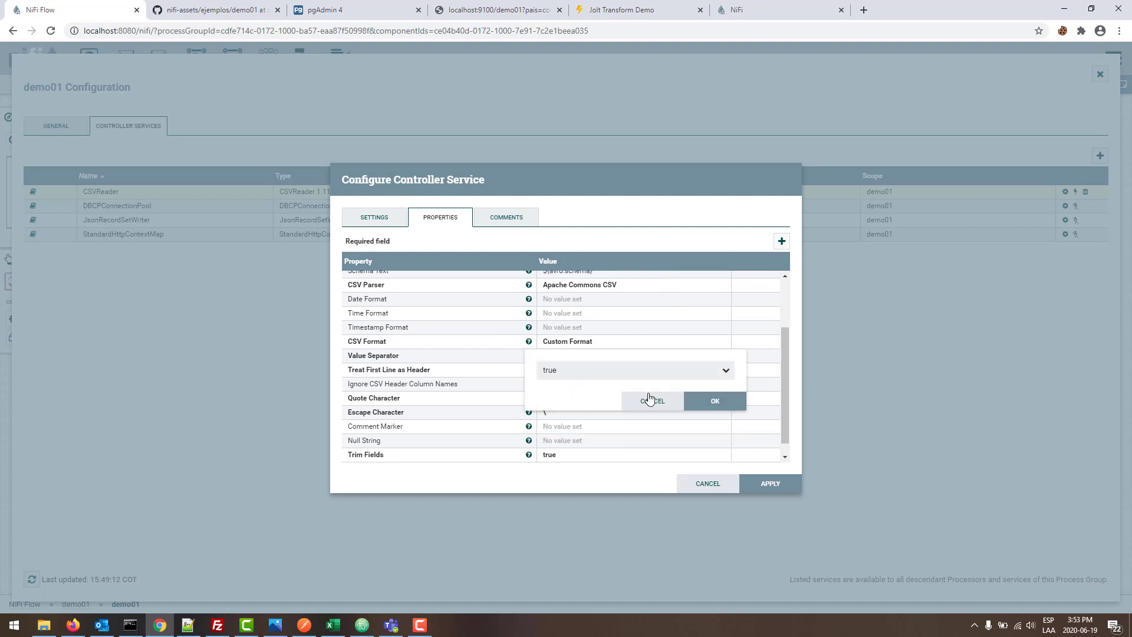
{"action": "left_click", "coordinate": [716, 401]}
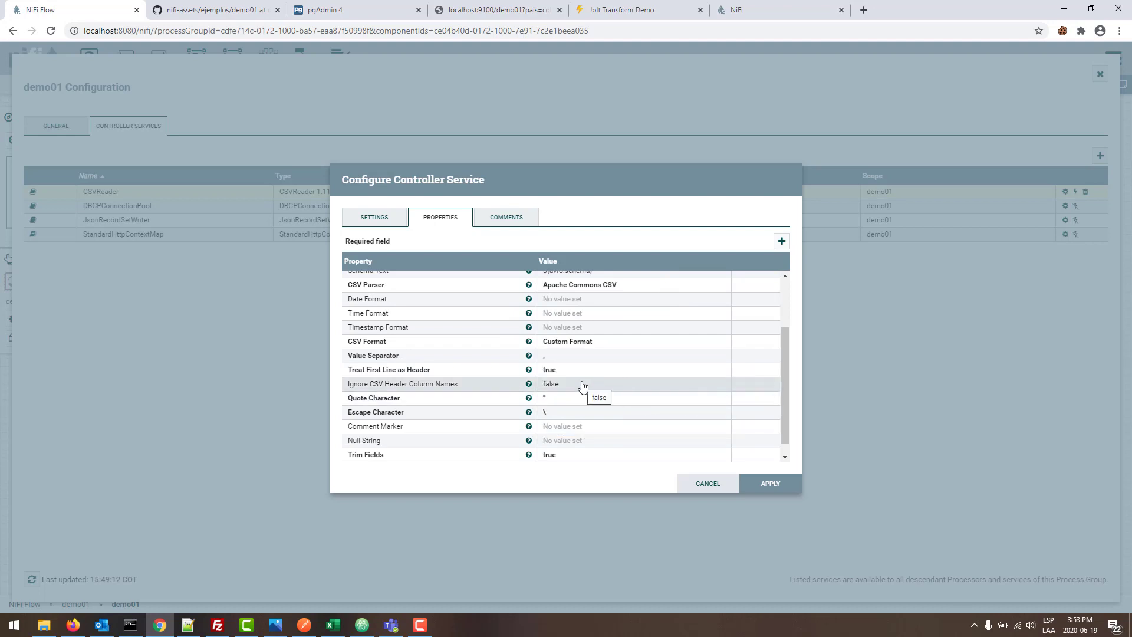
{"action": "left_click", "coordinate": [760, 487]}
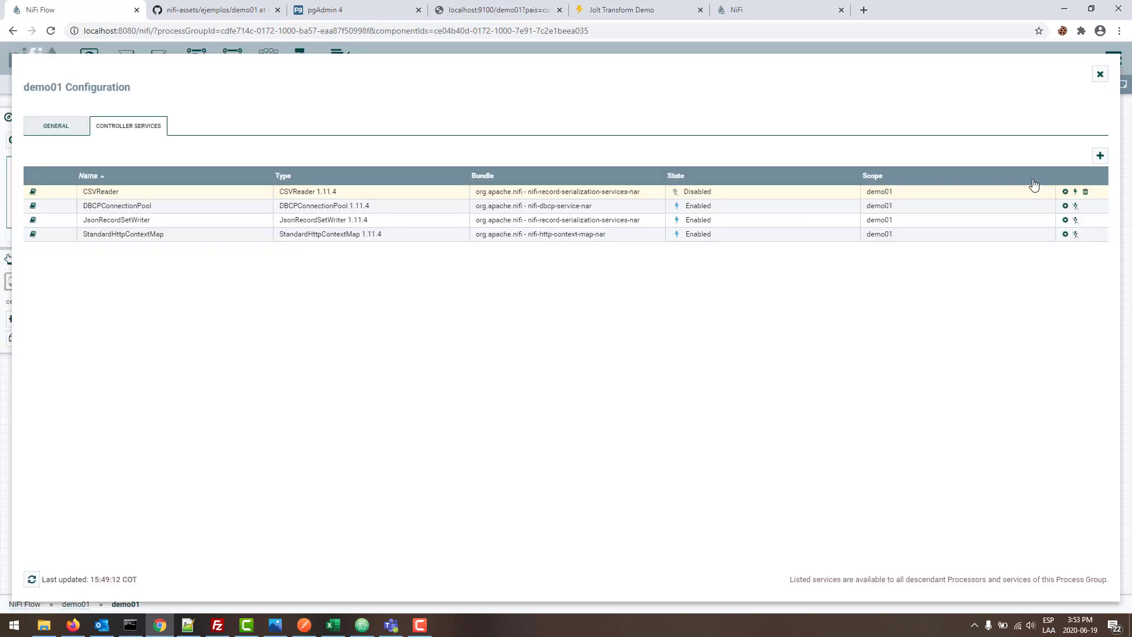
- Re-enable CSVReader and close the demo01 configuration
{"action": "left_click", "coordinate": [1075, 191]}
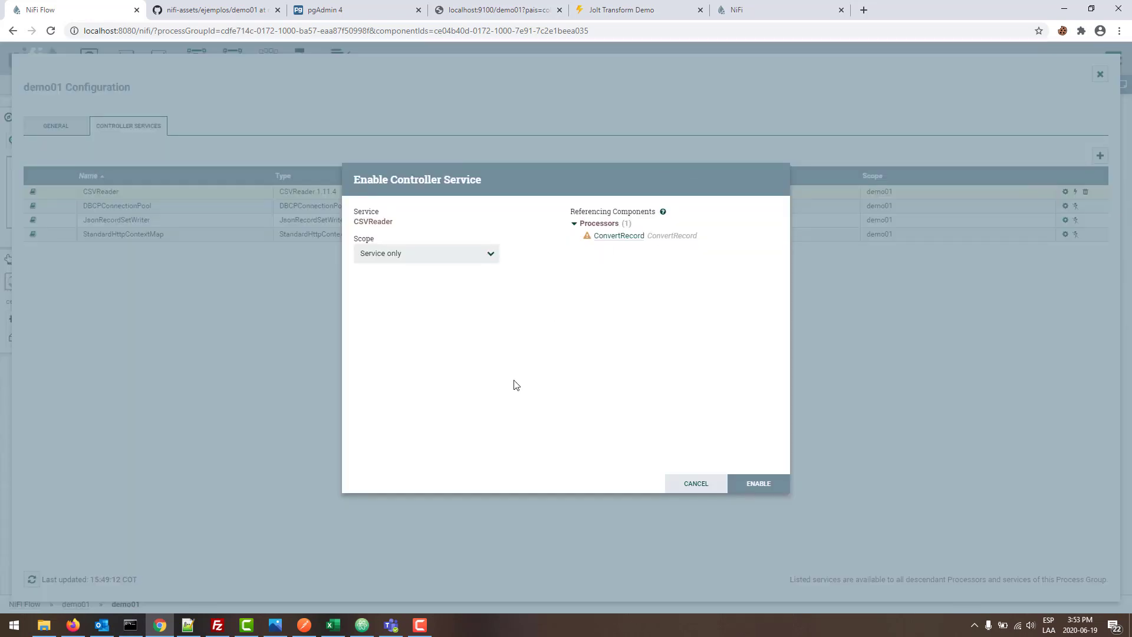
{"action": "left_click", "coordinate": [758, 484]}
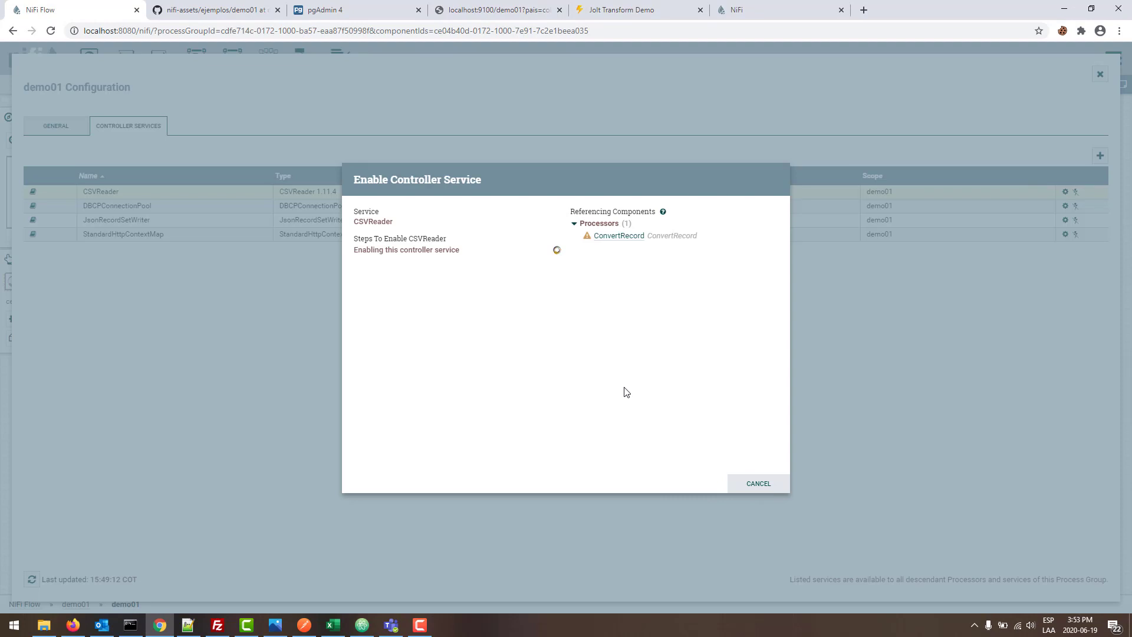
{"action": "key", "text": "Escape"}
{"action": "left_click", "coordinate": [1100, 75]}
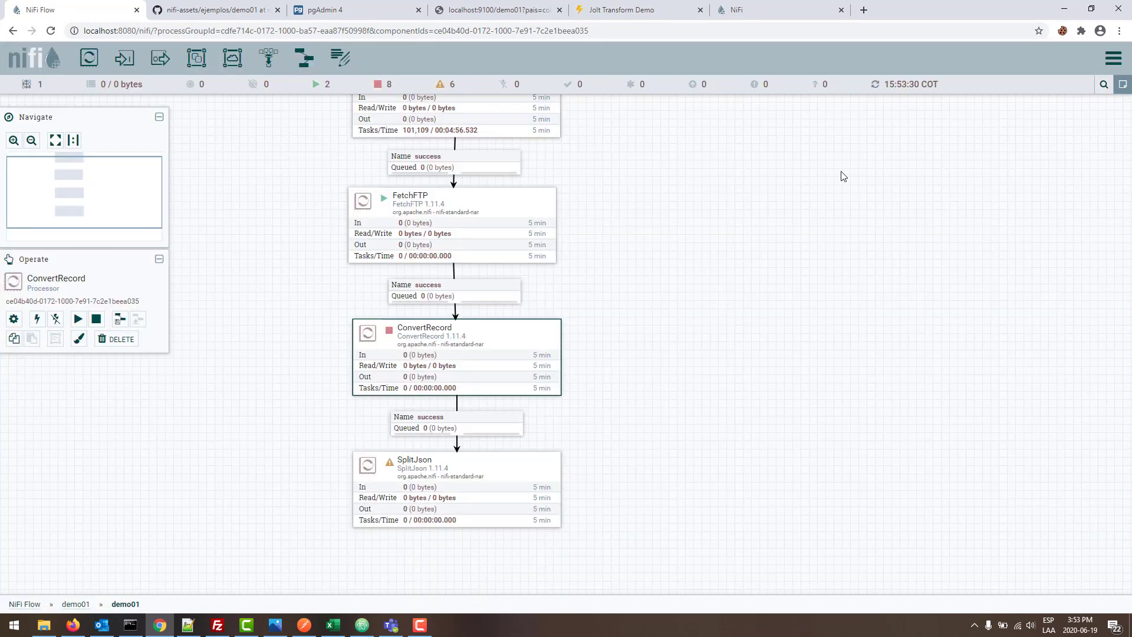
- Replay ConvertRecord's latest provenance event to resend colombia.csv through it
{"action": "right_click", "coordinate": [457, 356]}
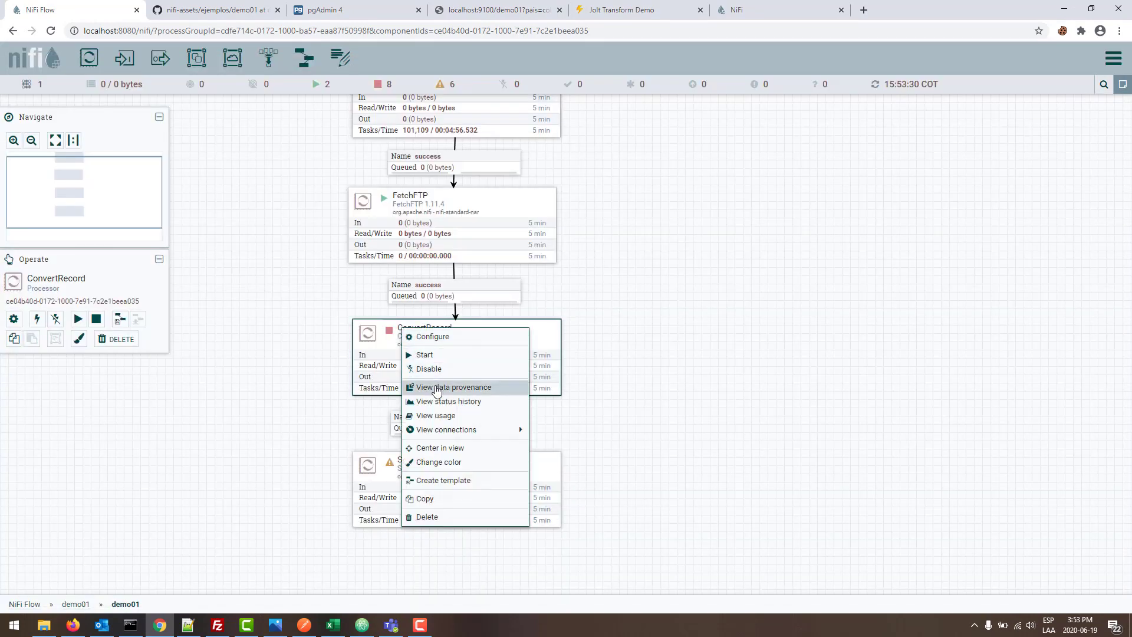
{"action": "left_click", "coordinate": [437, 390]}
{"action": "left_click", "coordinate": [32, 182]}
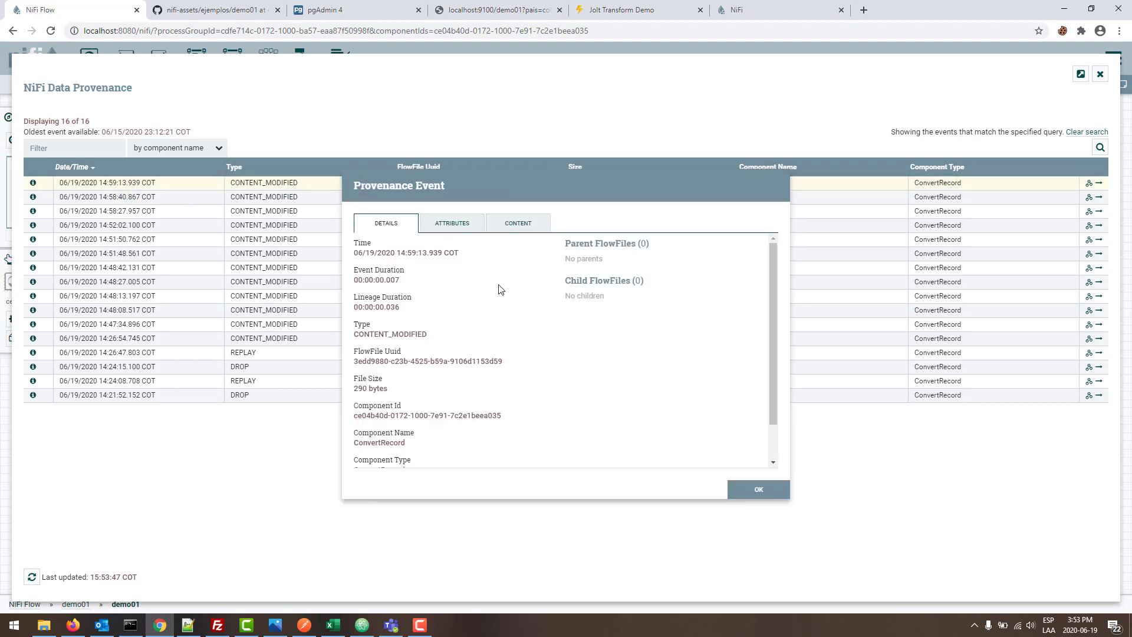
{"action": "scroll", "coordinate": [407, 445], "scroll_direction": "down", "scroll_amount": 1}
{"action": "left_click", "coordinate": [518, 223]}
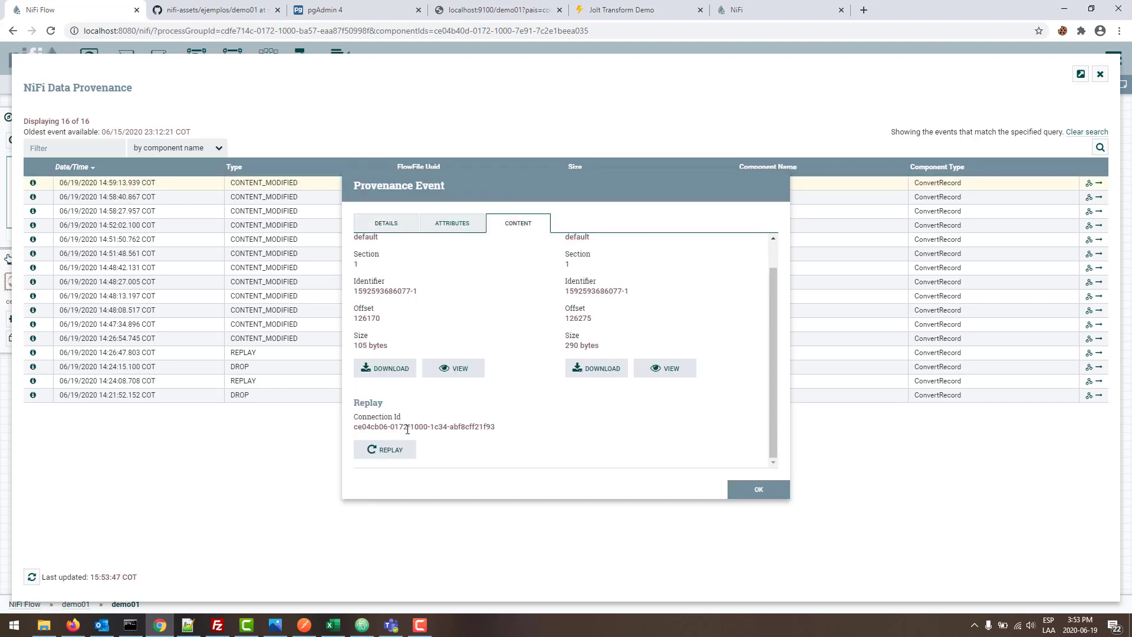
{"action": "left_click", "coordinate": [374, 448]}
{"action": "left_click", "coordinate": [665, 396]}
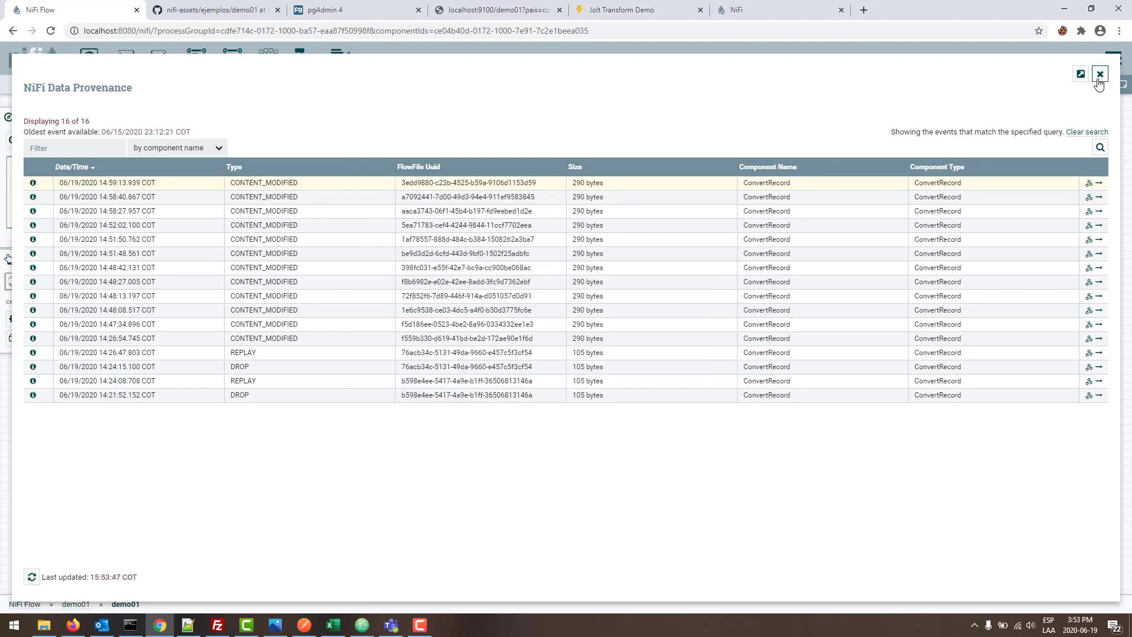
{"action": "left_click", "coordinate": [1101, 74]}
{"action": "right_click", "coordinate": [293, 323]}
{"action": "left_click", "coordinate": [306, 326]}
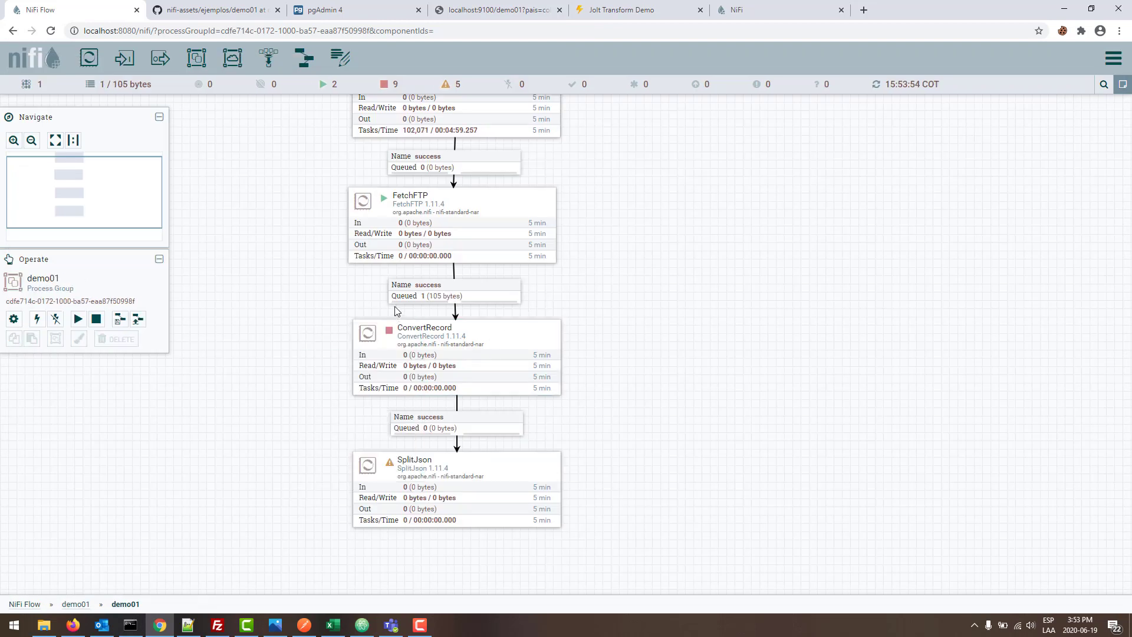
- Start ConvertRecord and refresh the flow statistics
{"action": "right_click", "coordinate": [388, 332]}
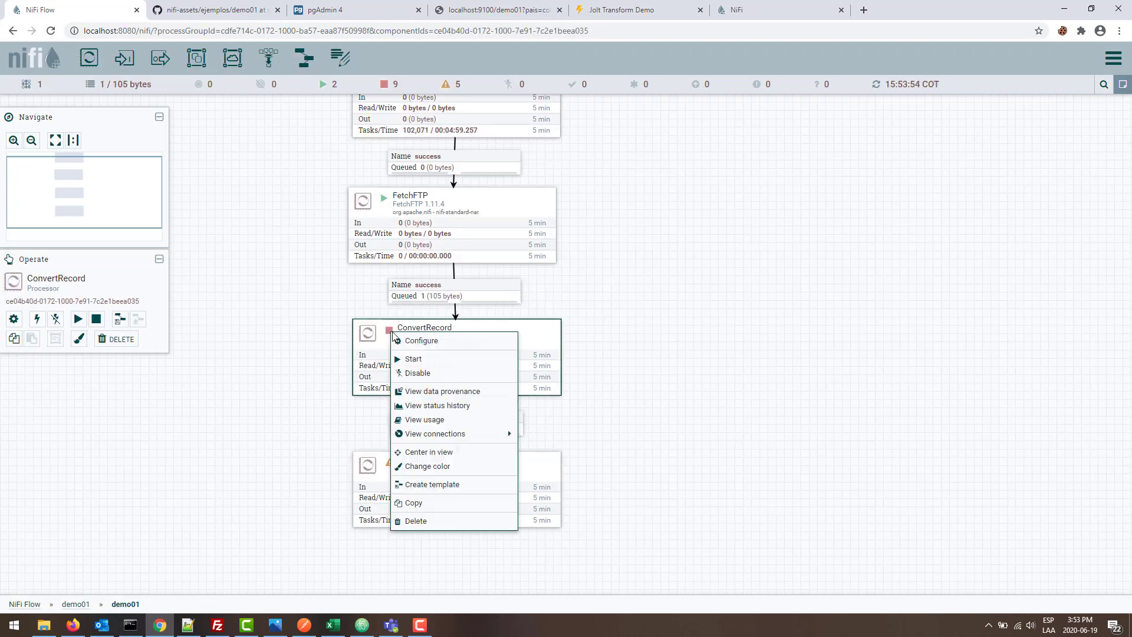
{"action": "left_click", "coordinate": [413, 359]}
{"action": "right_click", "coordinate": [261, 386]}
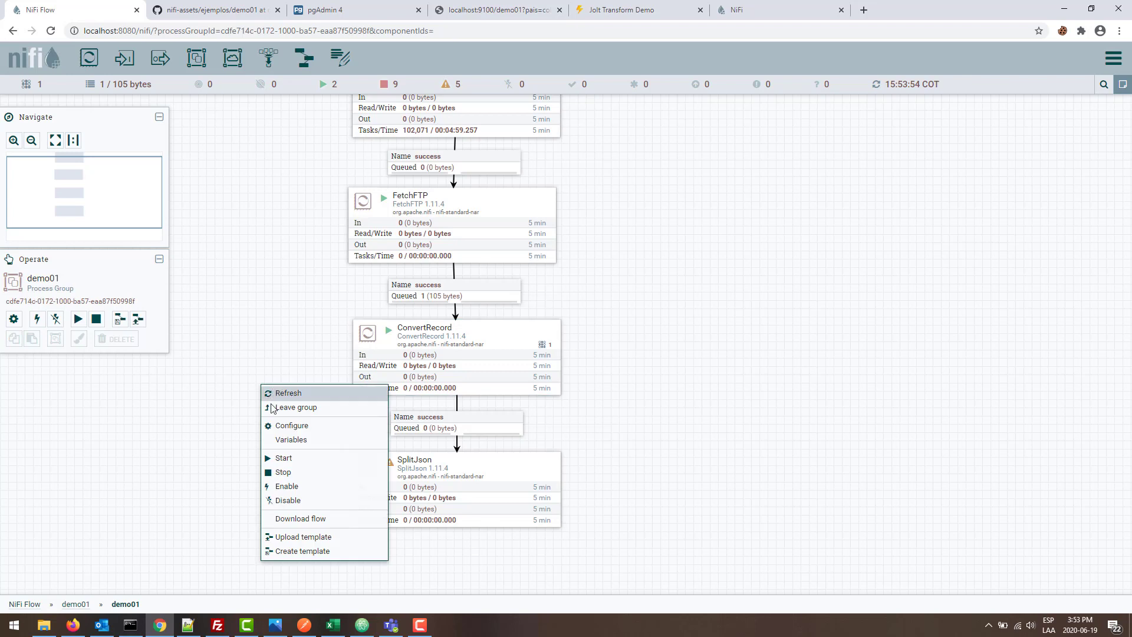
{"action": "left_click", "coordinate": [276, 390]}
- List the queue into SplitJson and view colombia.csv's 290-byte JSON array of five cities
{"action": "right_click", "coordinate": [407, 422]}
{"action": "left_click", "coordinate": [452, 468]}
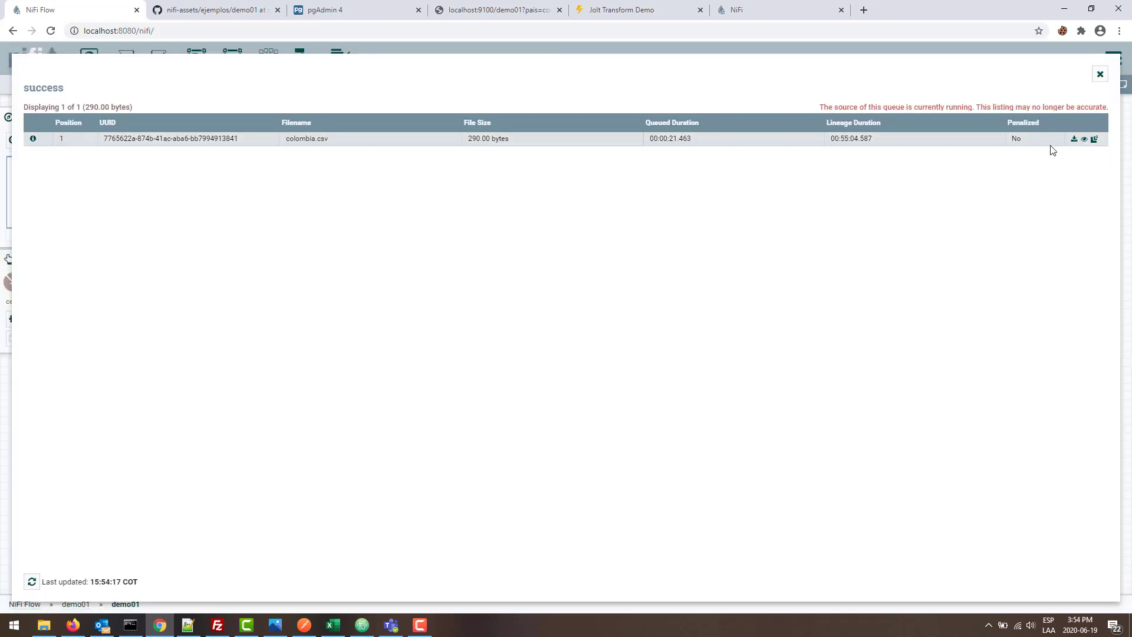
{"action": "left_click", "coordinate": [1085, 140]}
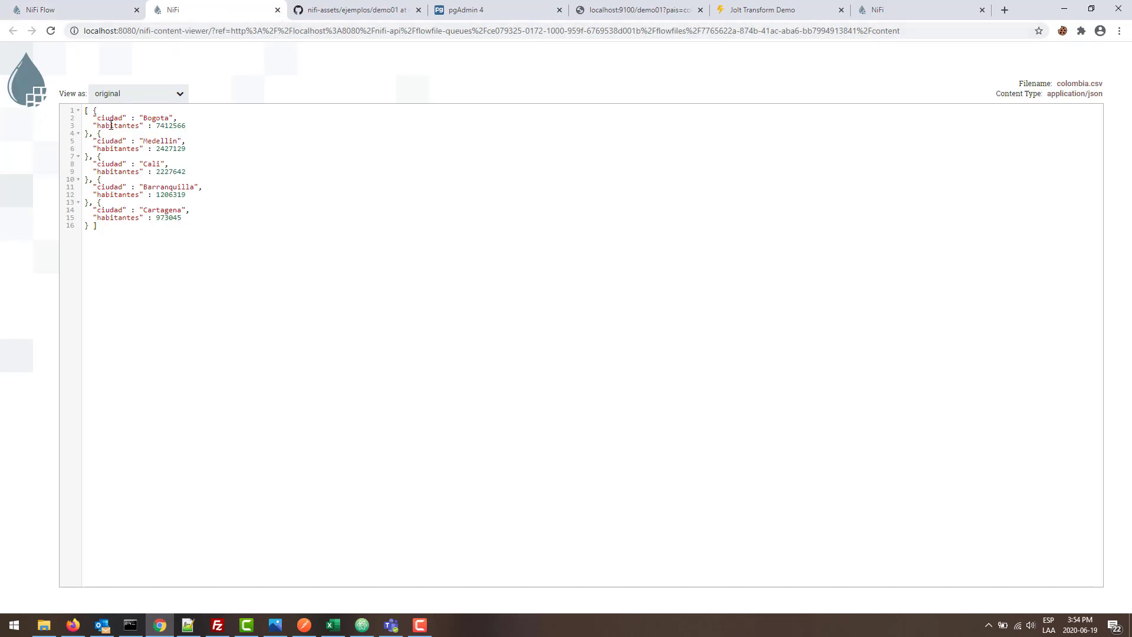
{"action": "left_click", "coordinate": [278, 10]}
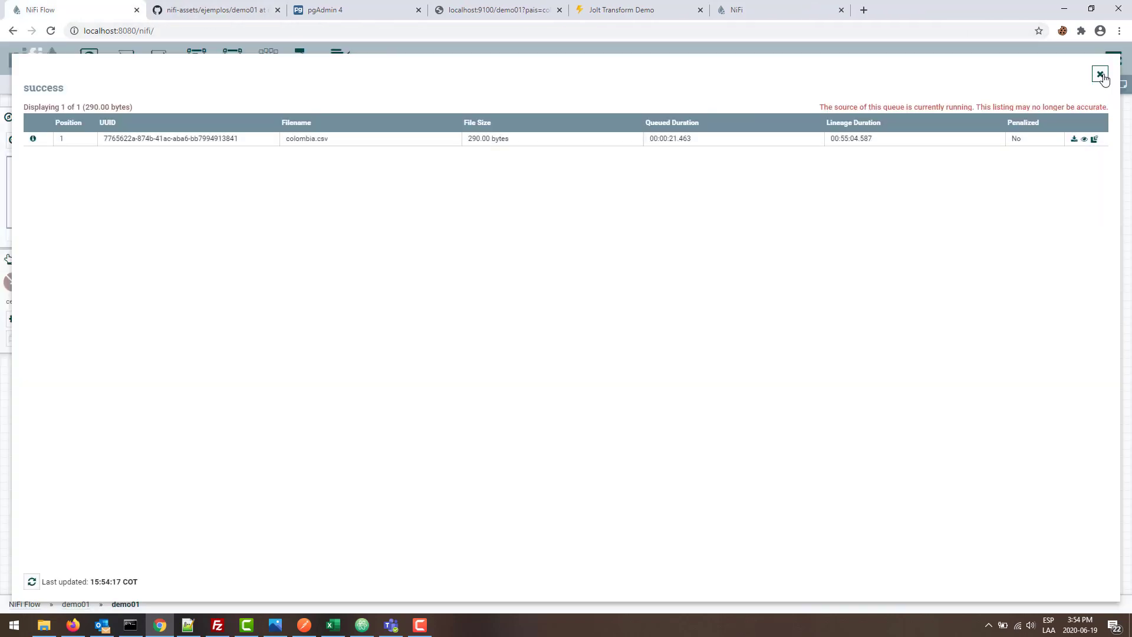
{"action": "left_click", "coordinate": [1101, 75]}
{"action": "left_click", "coordinate": [650, 455]}
{"action": "scroll", "coordinate": [625, 401], "scroll_direction": "down", "scroll_amount": 3}
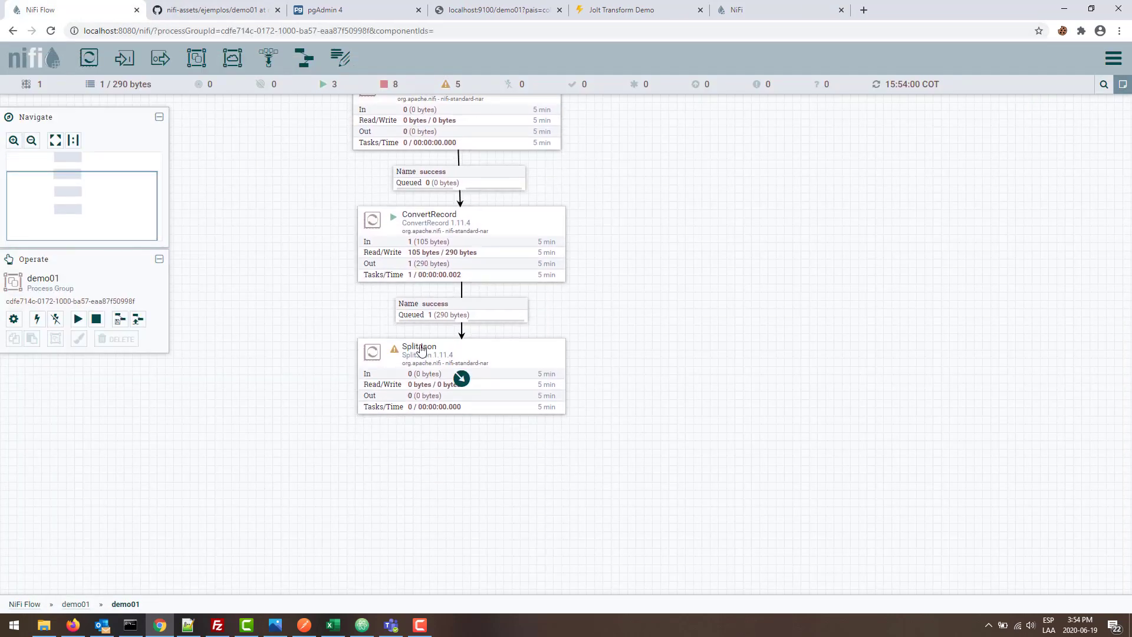
- Set SplitJson's JsonPath Expression to $
{"action": "double_click", "coordinate": [462, 347]}
{"action": "left_click", "coordinate": [555, 298]}
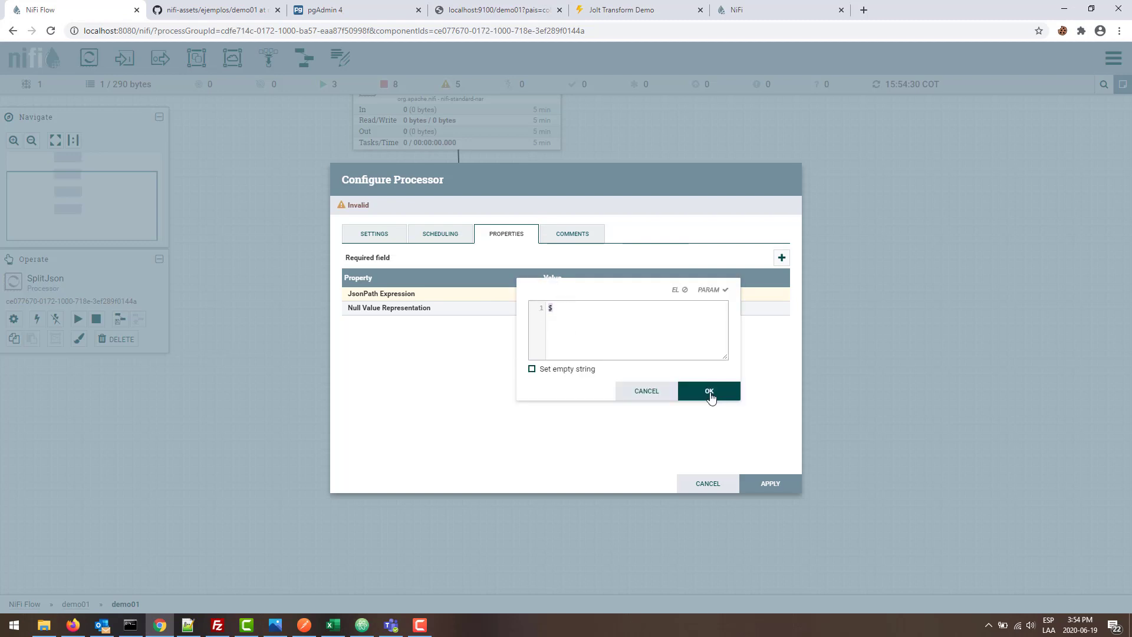
{"action": "left_click", "coordinate": [710, 391]}
{"action": "left_click", "coordinate": [783, 488]}
{"action": "left_click", "coordinate": [486, 463]}
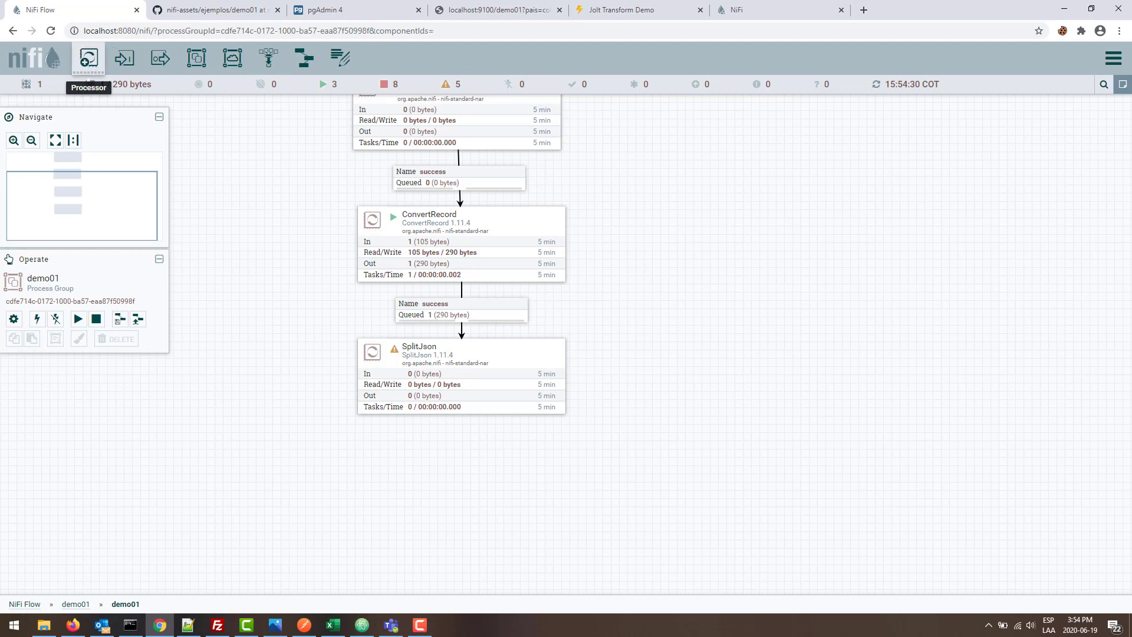
- Add an EvaluateJsonPath processor directly beneath SplitJson
{"action": "left_click", "coordinate": [72, 625]}
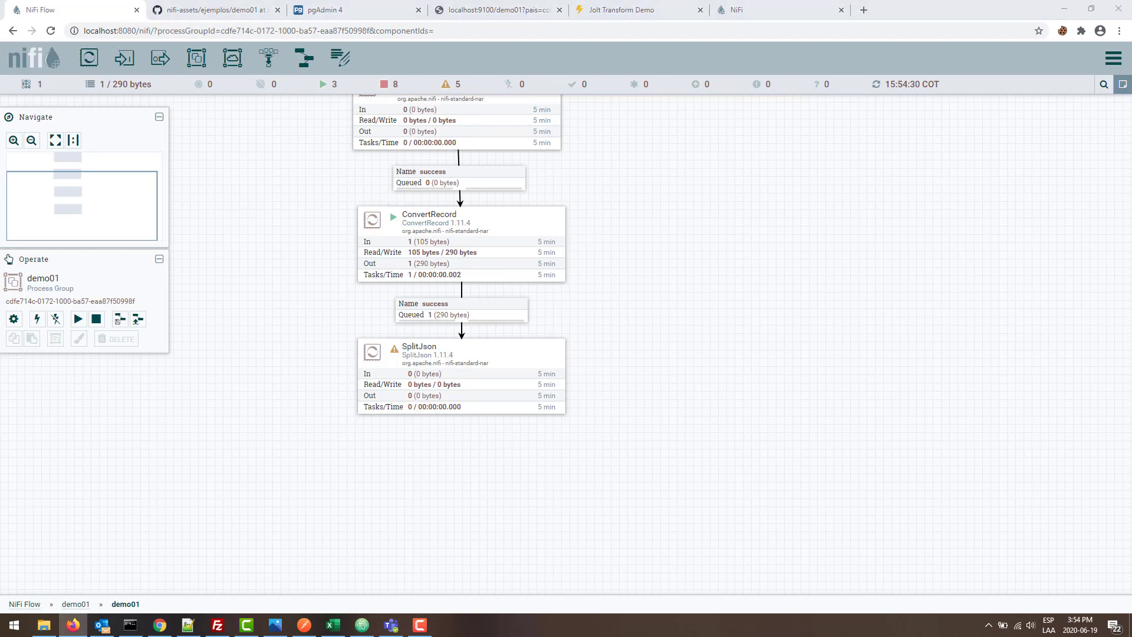
{"action": "left_click_drag", "start_coordinate": [89, 57], "coordinate": [396, 466]}
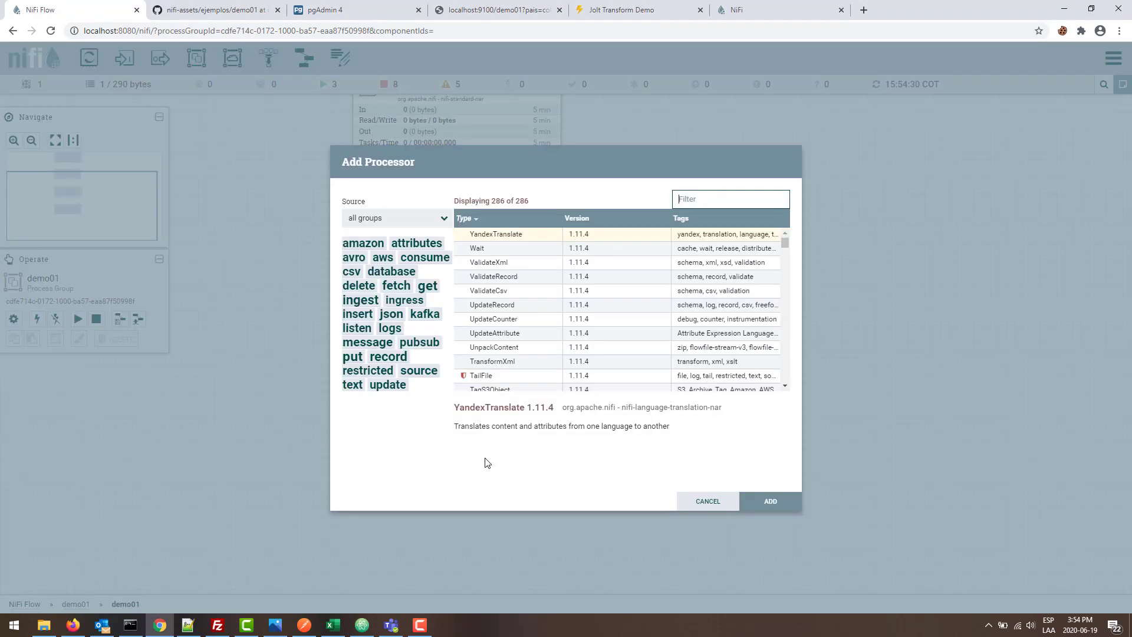
{"action": "type", "text": "evalua"}
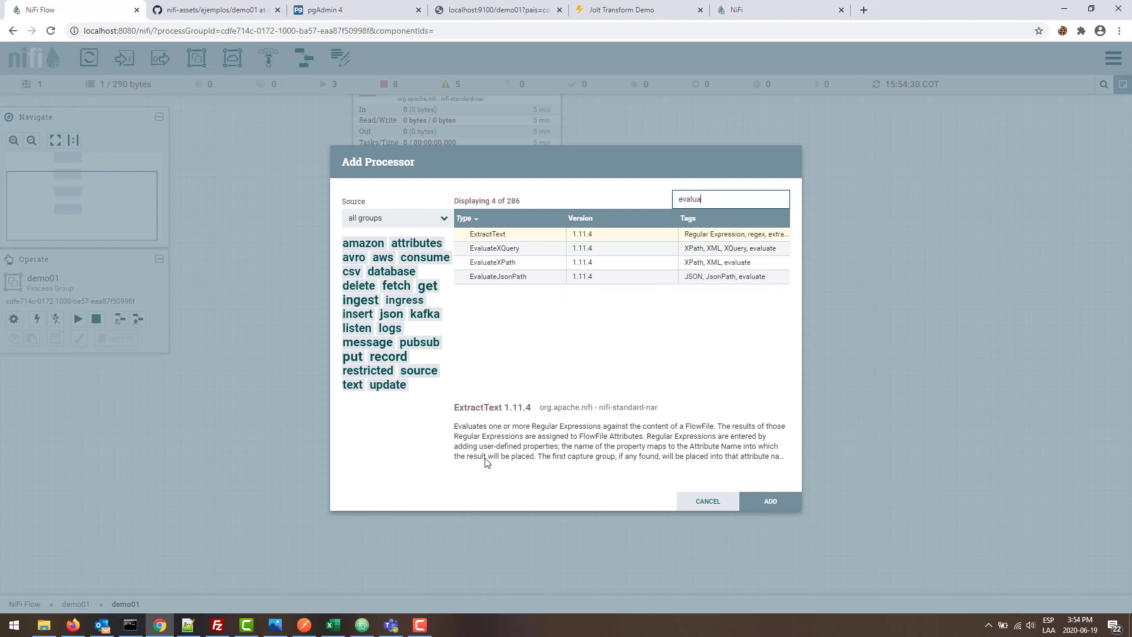
{"action": "double_click", "coordinate": [500, 277]}
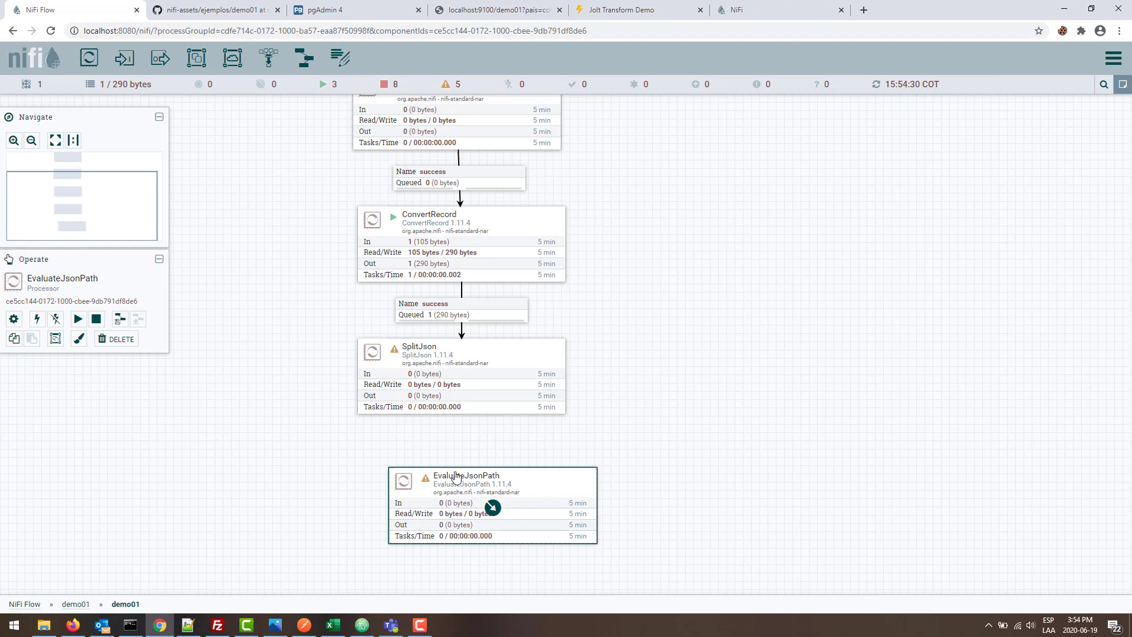
{"action": "left_click_drag", "start_coordinate": [427, 480], "coordinate": [395, 488]}
- Connect SplitJson to EvaluateJsonPath on split, then start SplitJson and refresh
{"action": "left_click_drag", "start_coordinate": [465, 382], "coordinate": [478, 526]}
{"action": "left_click", "coordinate": [359, 335]}
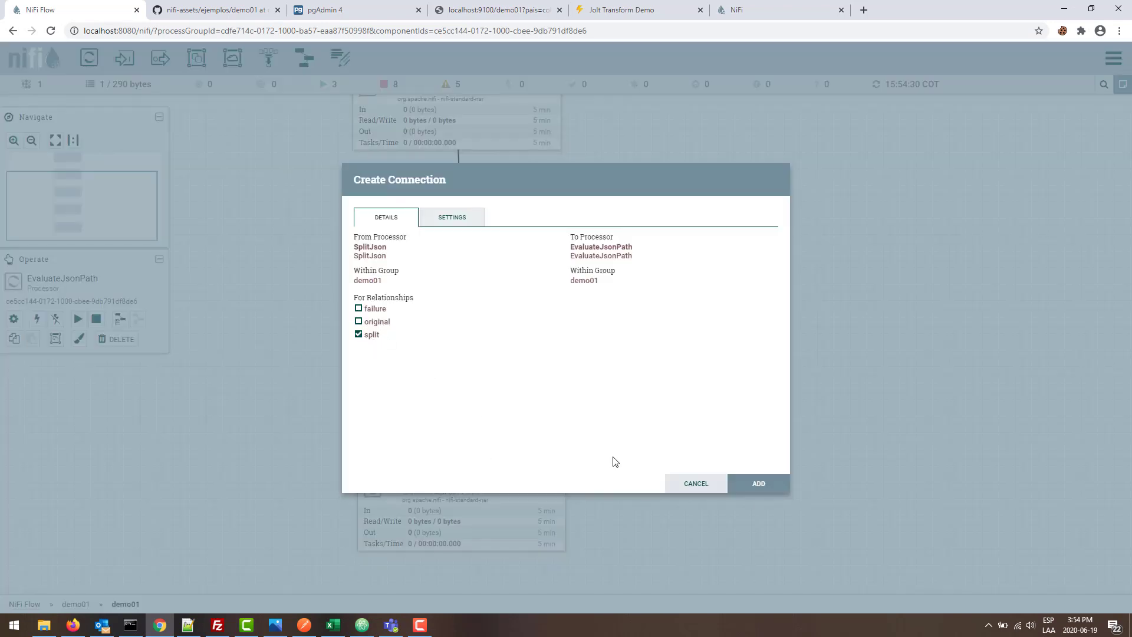
{"action": "left_click", "coordinate": [759, 484]}
{"action": "right_click", "coordinate": [406, 361]}
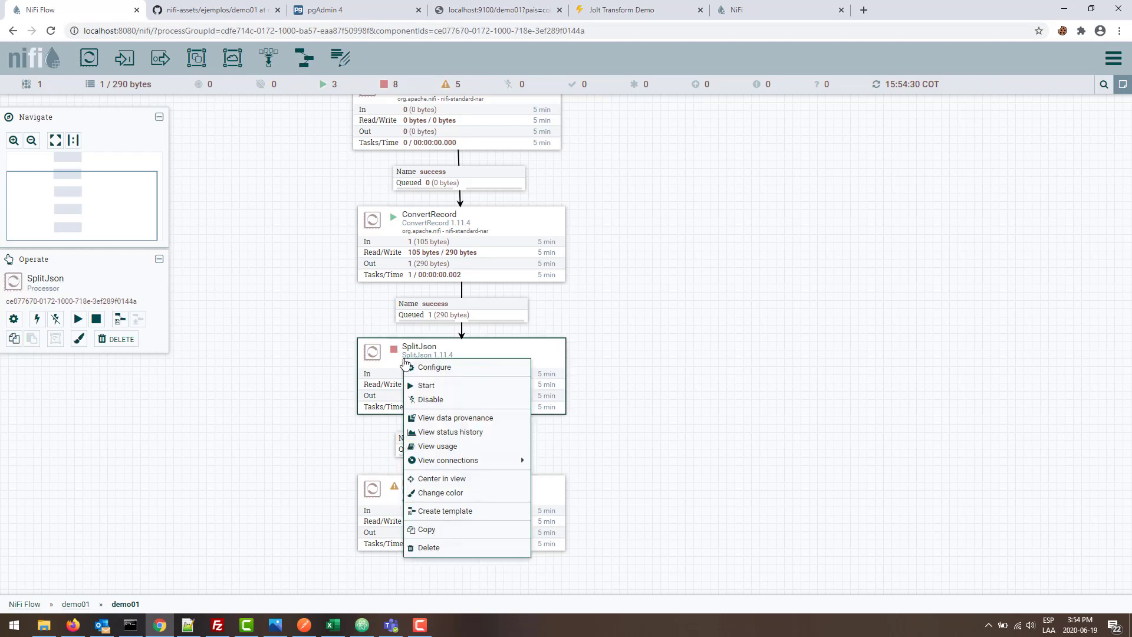
{"action": "left_click", "coordinate": [443, 385]}
{"action": "right_click", "coordinate": [283, 412]}
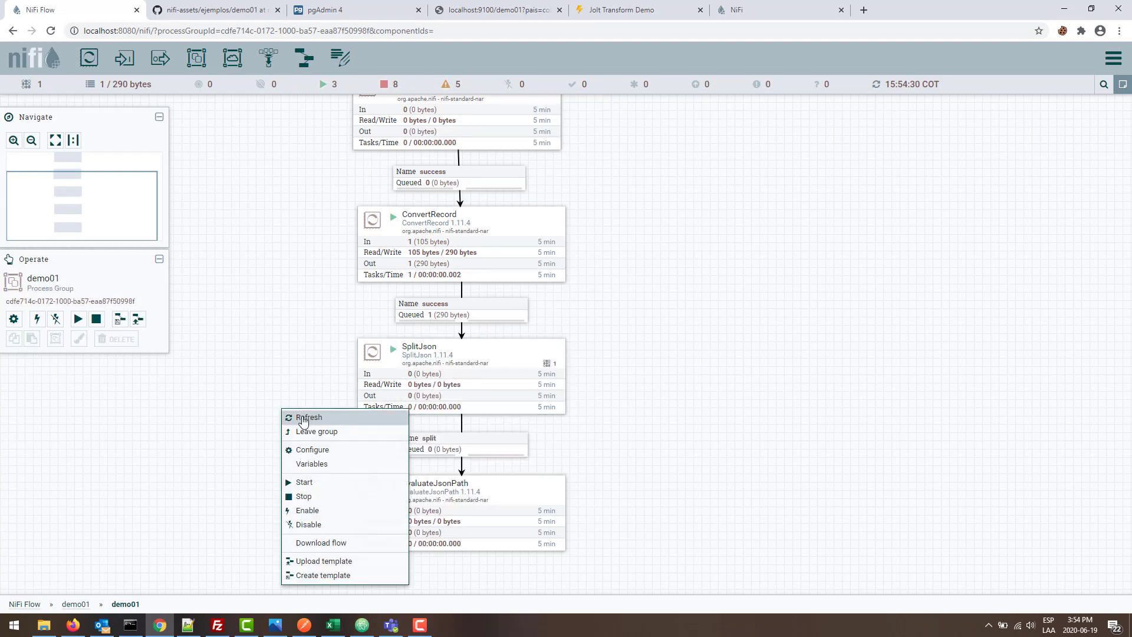
{"action": "left_click", "coordinate": [300, 417]}
{"action": "left_click_drag", "start_coordinate": [326, 458], "coordinate": [348, 399]}
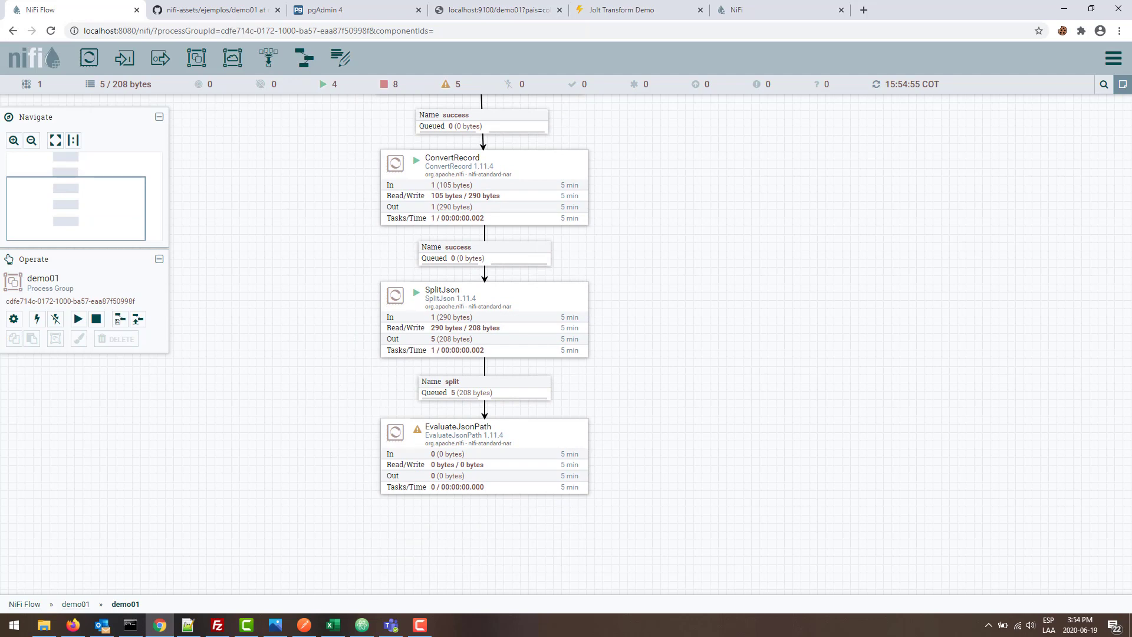
{"action": "key", "text": "alt+Tab"}
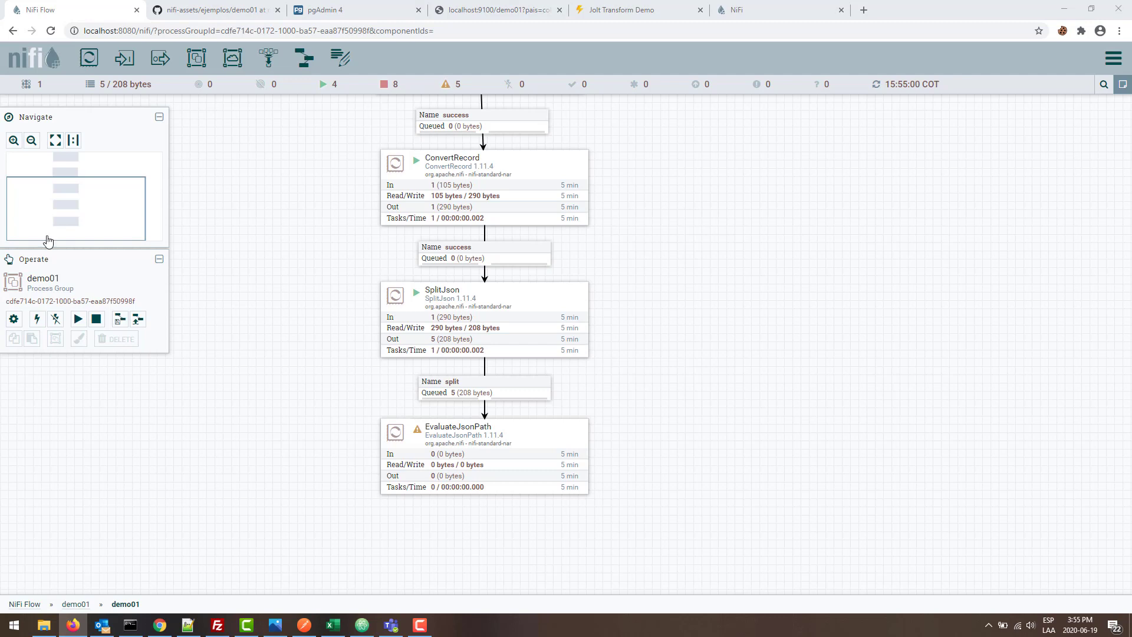
- Add EvaluateJsonPath property ciudad = $.ciudad, set Destination to flowfile-attribute, and apply
{"action": "double_click", "coordinate": [479, 458]}
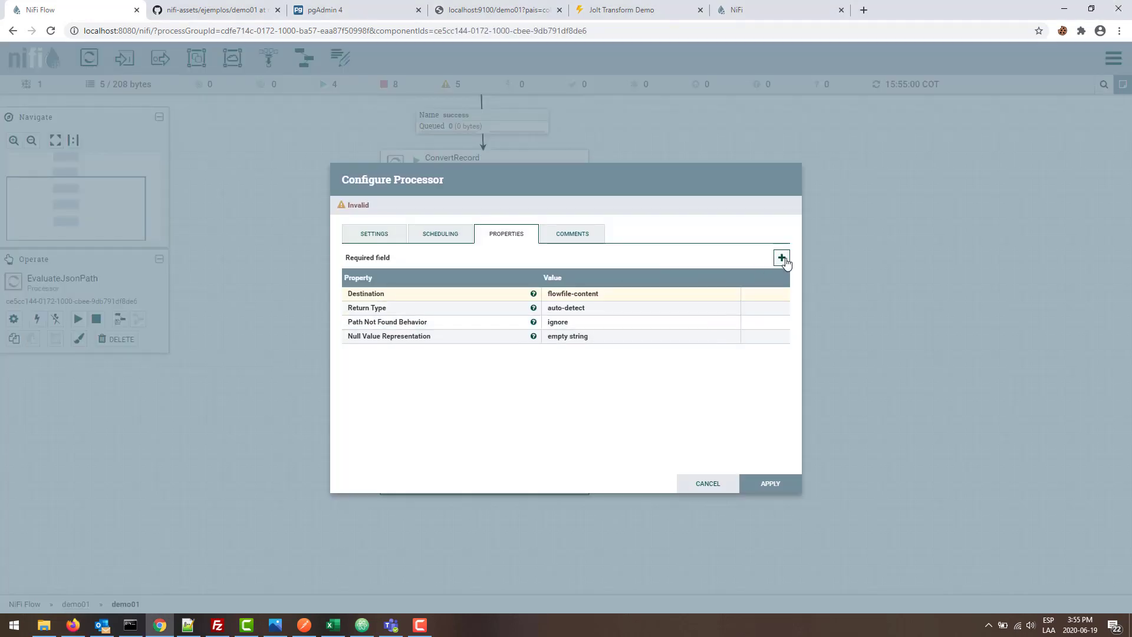
{"action": "left_click", "coordinate": [782, 260]}
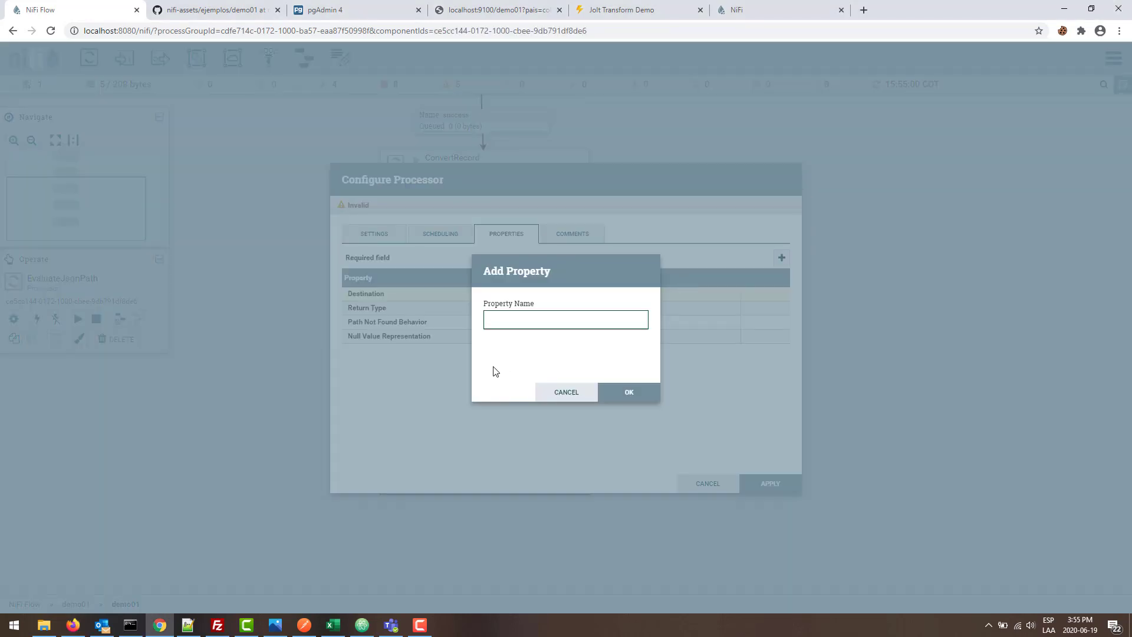
{"action": "key", "text": "Return"}
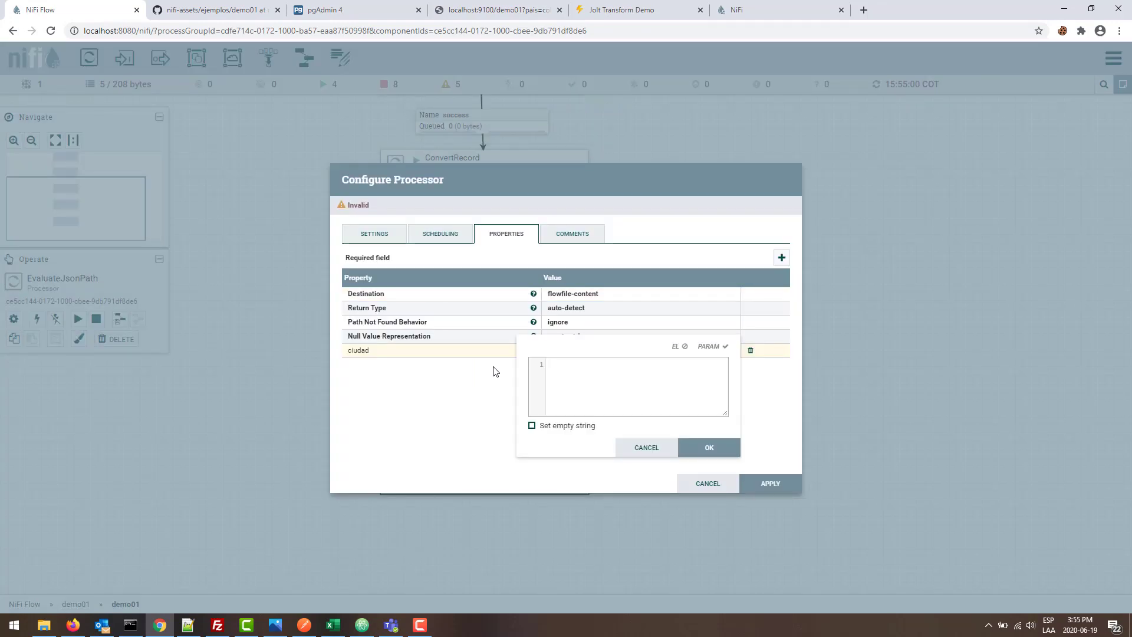
{"action": "type", "text": "$.ciudad"}
{"action": "left_click", "coordinate": [725, 445]}
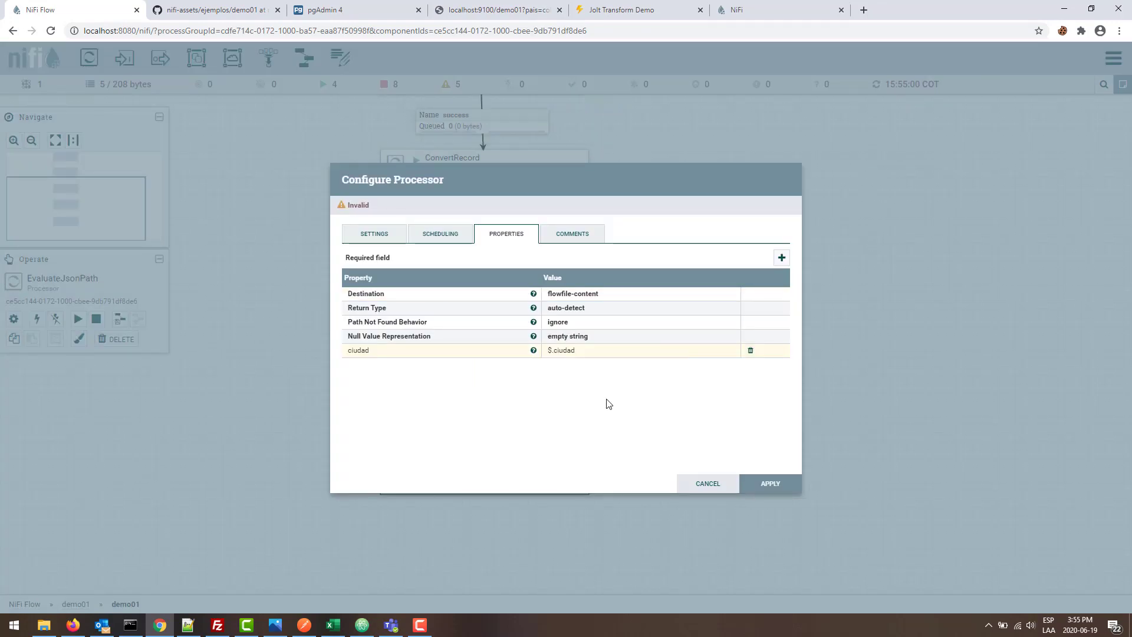
{"action": "left_click", "coordinate": [588, 294]}
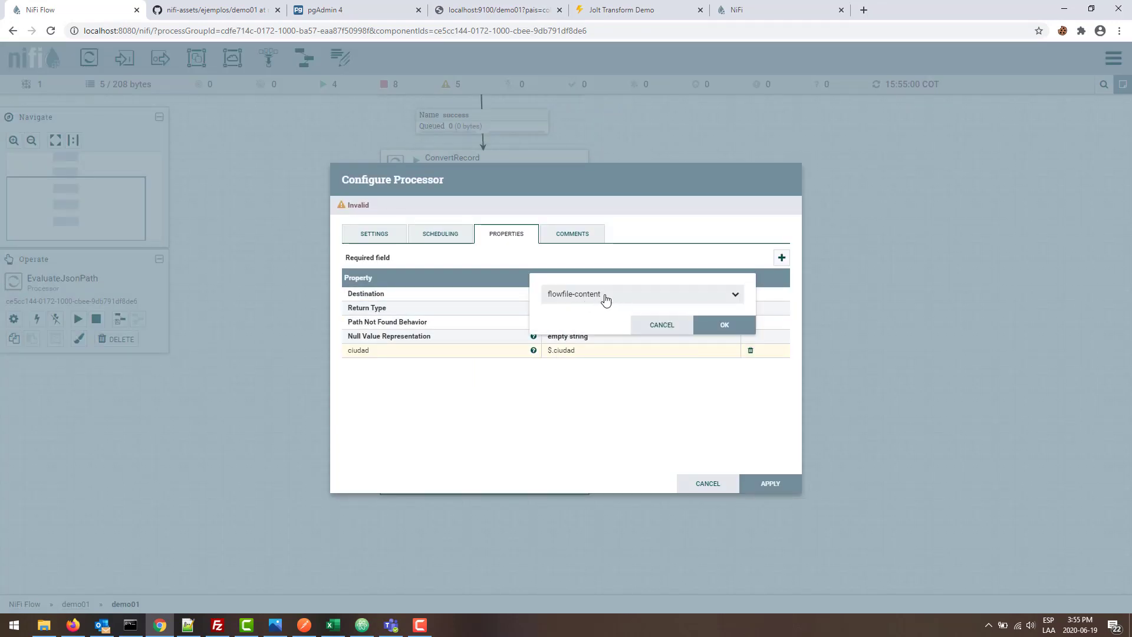
{"action": "left_click", "coordinate": [673, 295]}
{"action": "left_click", "coordinate": [584, 331]}
{"action": "left_click", "coordinate": [722, 324]}
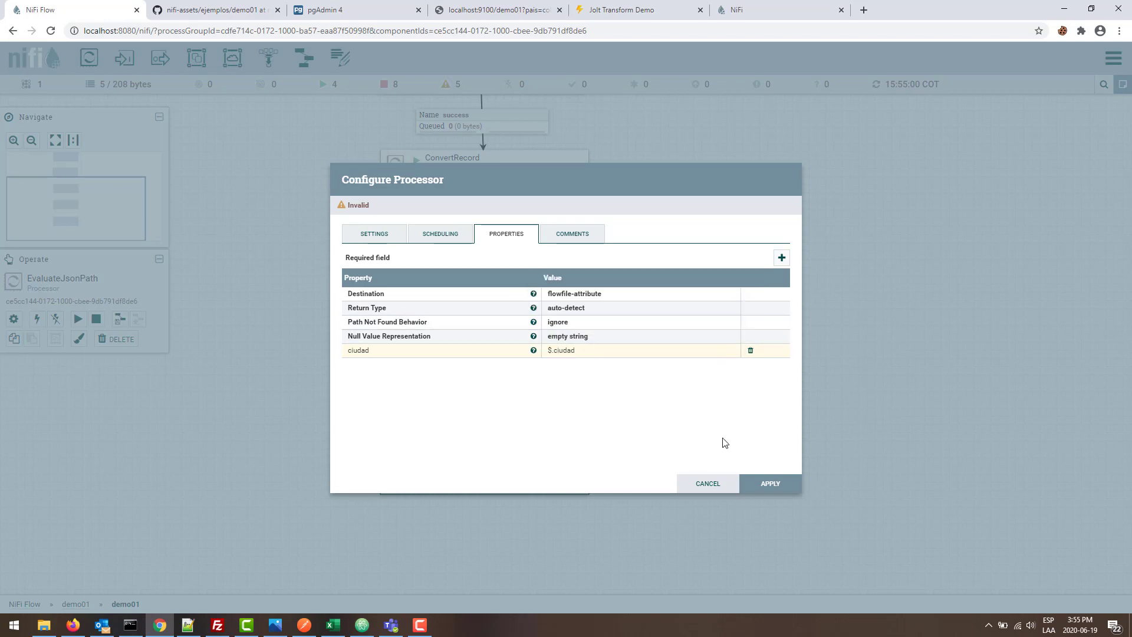
{"action": "left_click", "coordinate": [778, 484]}
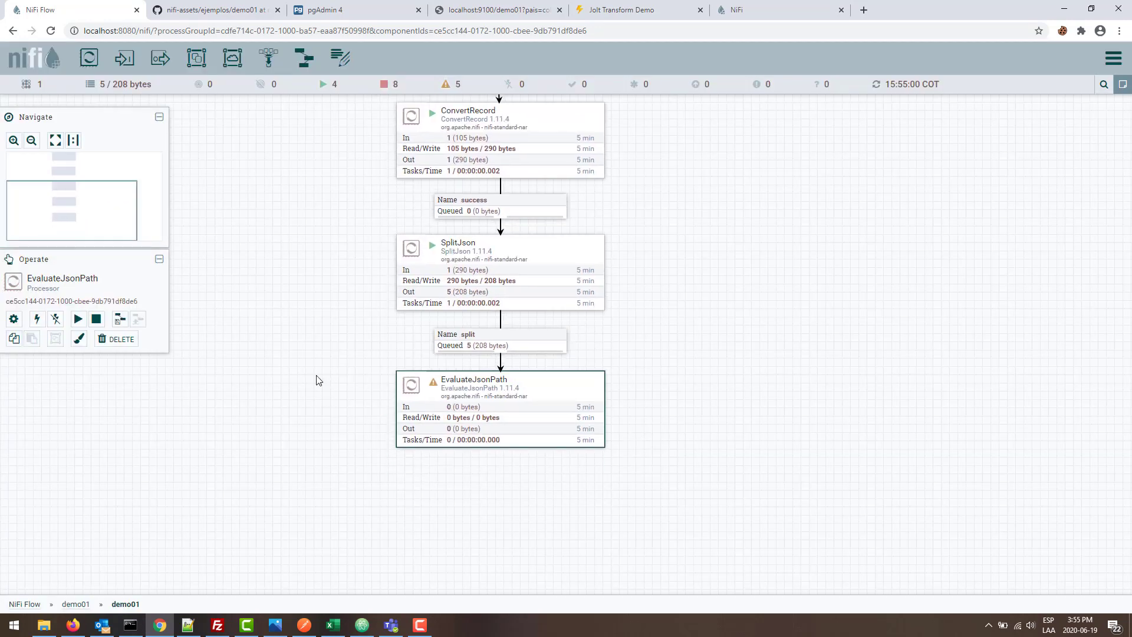
- Add an InvokeHTTP processor below EvaluateJsonPath and connect them on matched
{"action": "key", "text": "alt+Tab"}
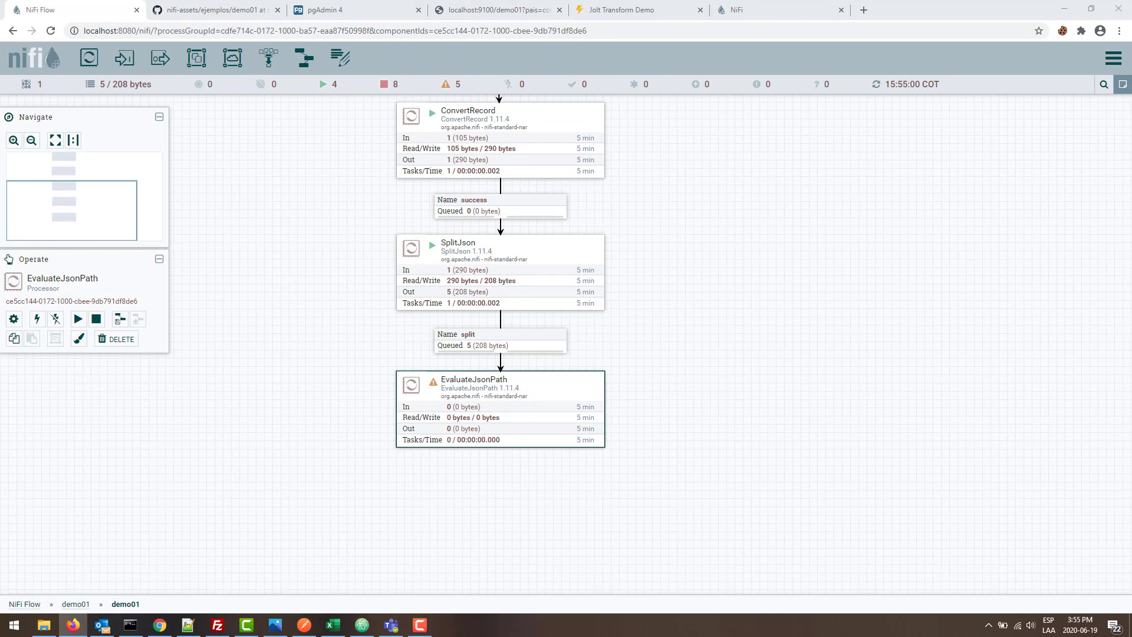
{"action": "key", "text": "alt+Tab"}
{"action": "left_click_drag", "start_coordinate": [88, 57], "coordinate": [413, 506]}
{"action": "type", "text": "invoke"}
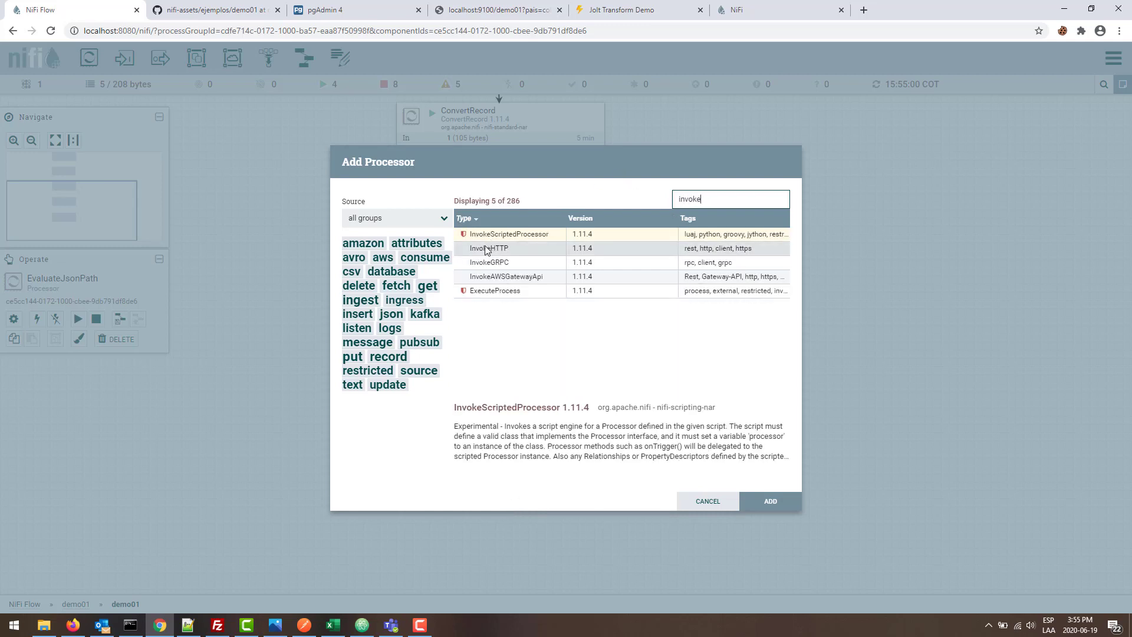
{"action": "double_click", "coordinate": [489, 248]}
{"action": "left_click_drag", "start_coordinate": [437, 511], "coordinate": [429, 511]}
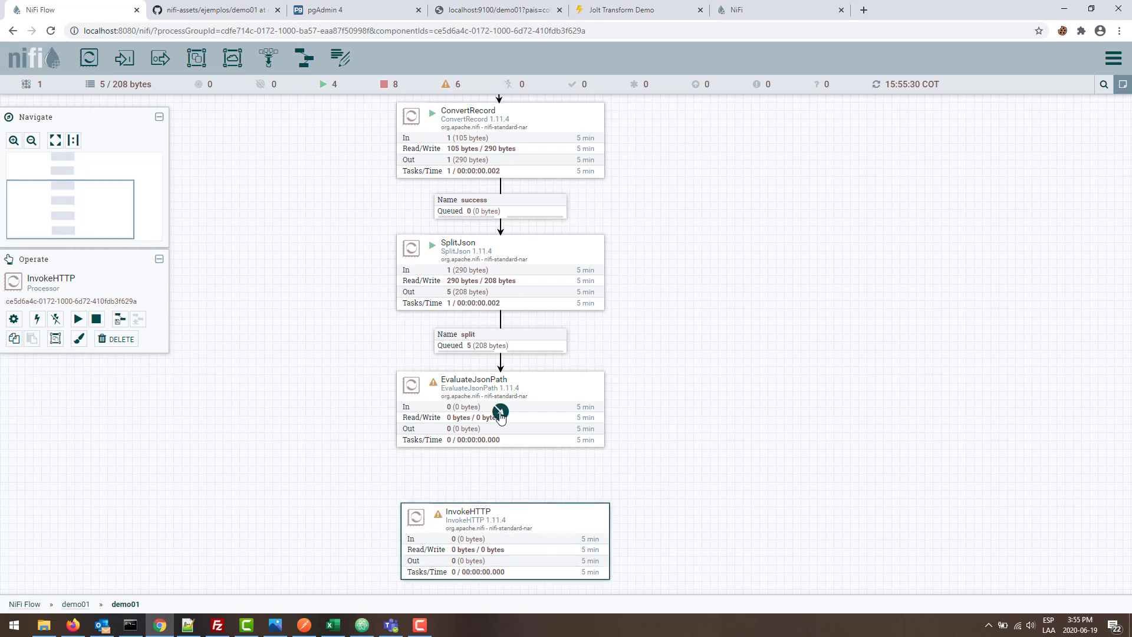
{"action": "left_click", "coordinate": [440, 480]}
{"action": "left_click_drag", "start_coordinate": [501, 413], "coordinate": [512, 564]}
{"action": "left_click", "coordinate": [379, 322]}
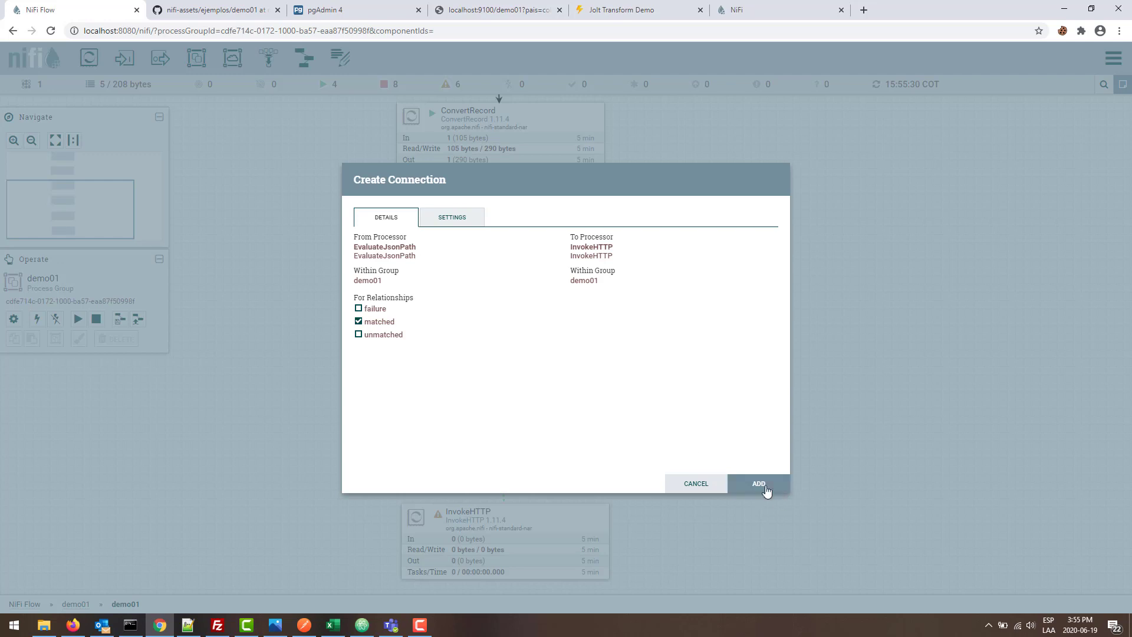
{"action": "left_click", "coordinate": [759, 484]}
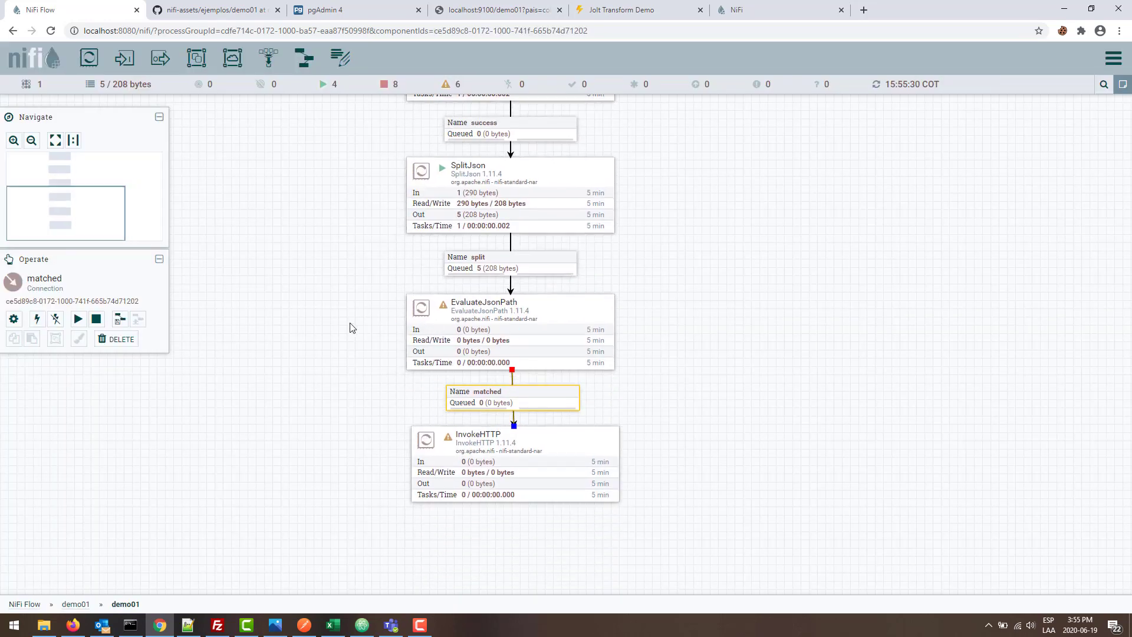
- Auto-terminate EvaluateJsonPath's failure and unmatched relationships and start it
{"action": "right_click", "coordinate": [350, 328]}
{"action": "double_click", "coordinate": [511, 331]}
{"action": "left_click", "coordinate": [400, 239]}
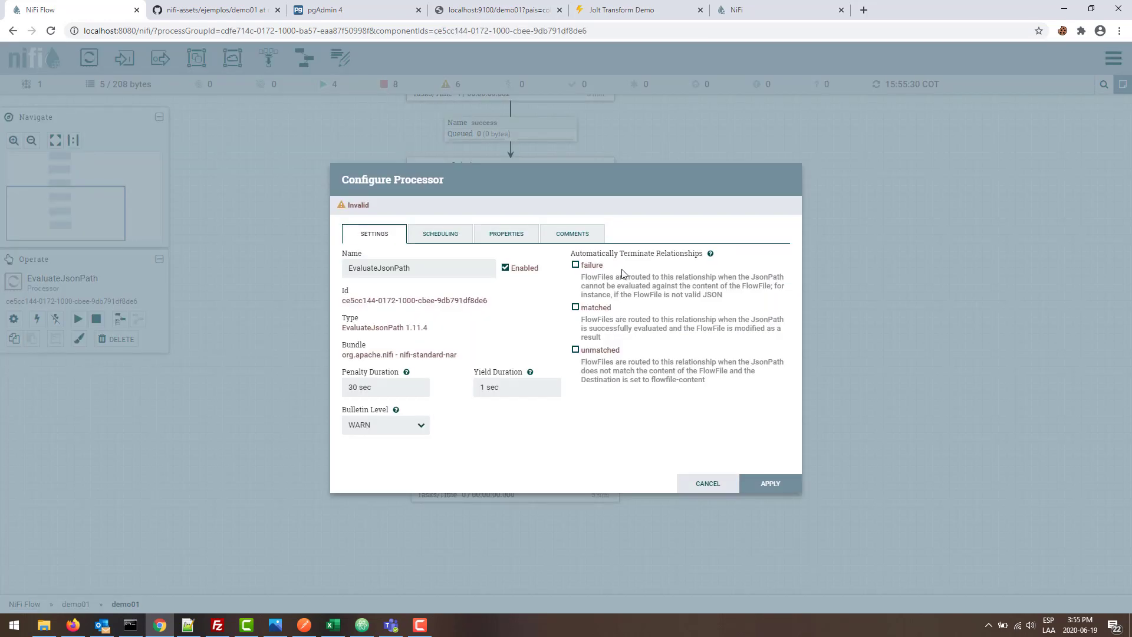
{"action": "left_click", "coordinate": [597, 266]}
{"action": "left_click", "coordinate": [609, 351]}
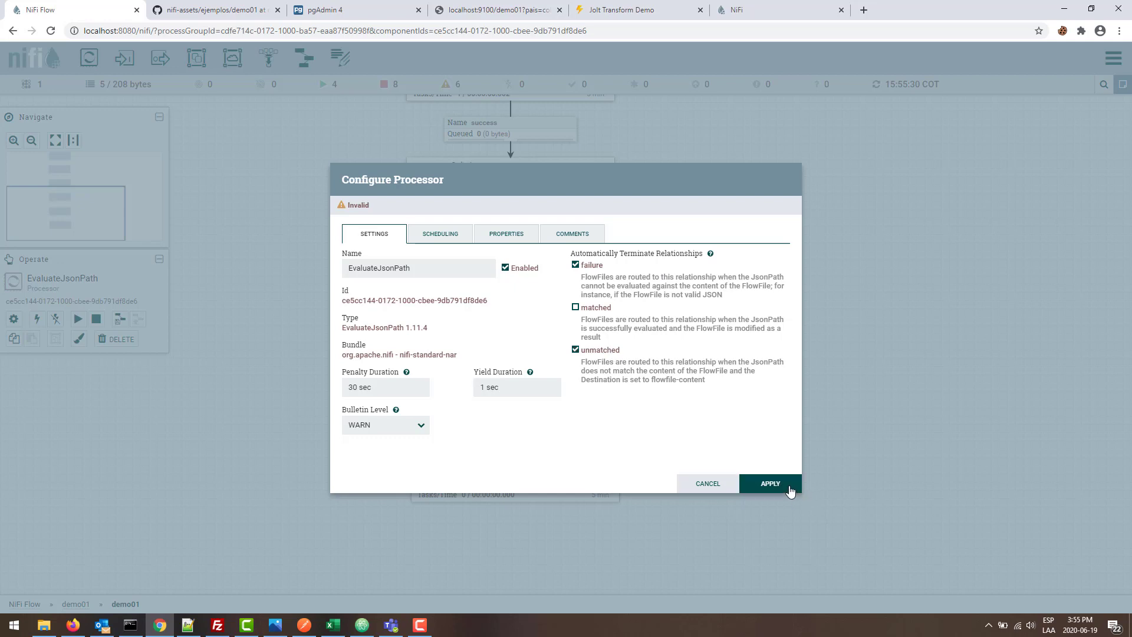
{"action": "left_click", "coordinate": [770, 484]}
{"action": "right_click", "coordinate": [322, 352]}
{"action": "left_click", "coordinate": [330, 362]}
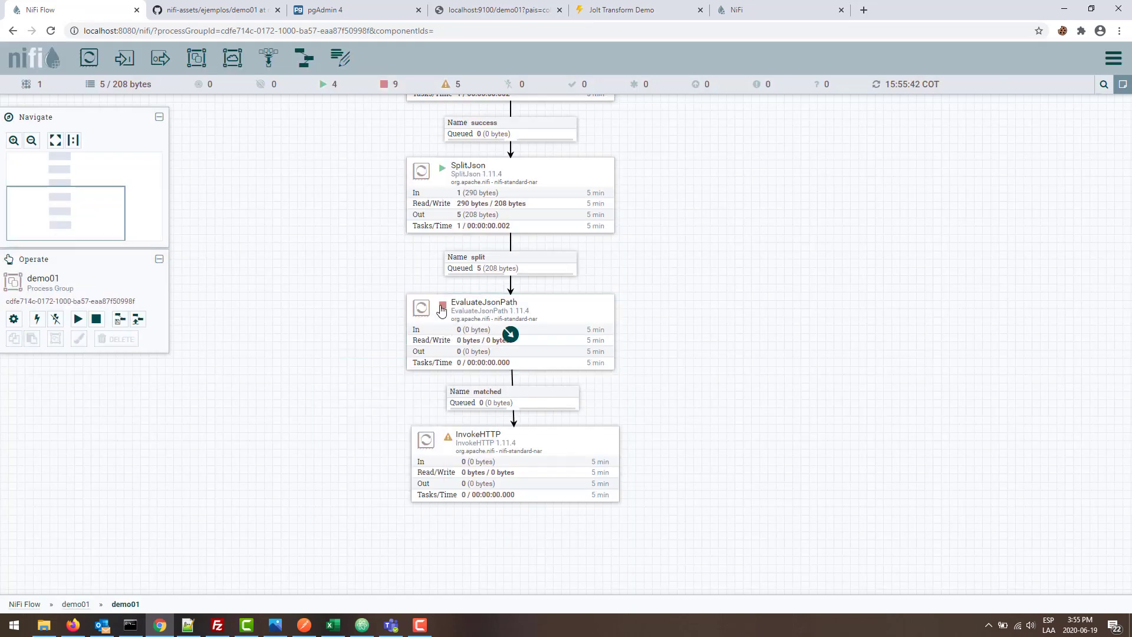
{"action": "right_click", "coordinate": [441, 311]}
{"action": "left_click", "coordinate": [466, 328]}
- Open InvokeHTTP's properties and switch to the weather request in Postman
{"action": "left_click", "coordinate": [538, 430]}
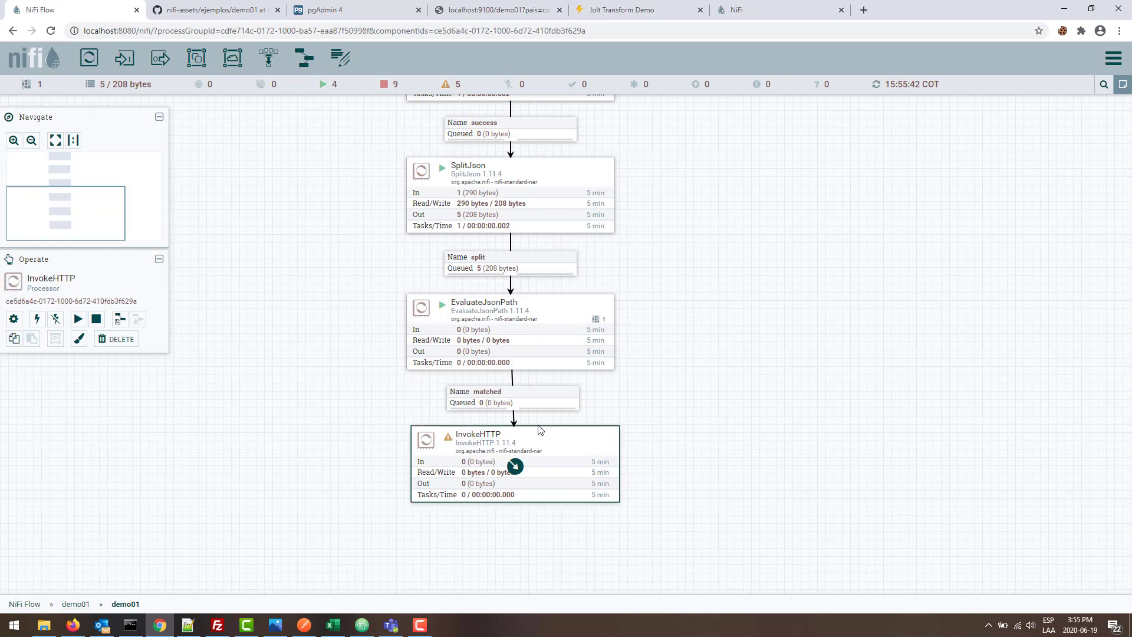
{"action": "double_click", "coordinate": [539, 430]}
{"action": "left_click", "coordinate": [514, 239]}
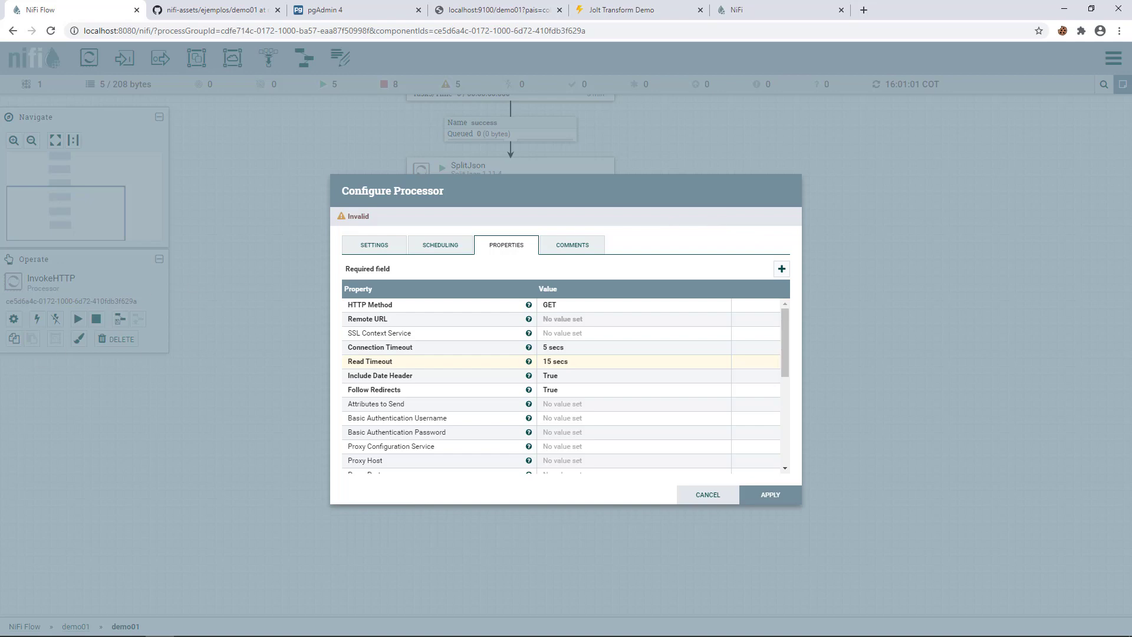
{"action": "key", "text": "alt+Tab"}
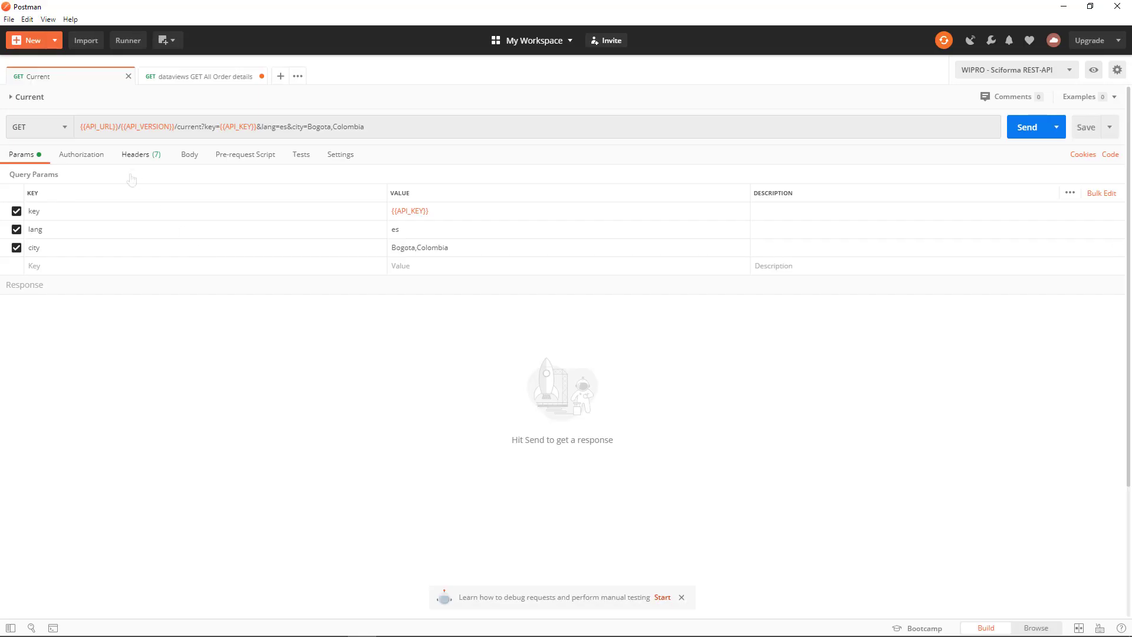
{"action": "mouse_move", "coordinate": [106, 132]}
{"action": "mouse_move", "coordinate": [239, 131]}
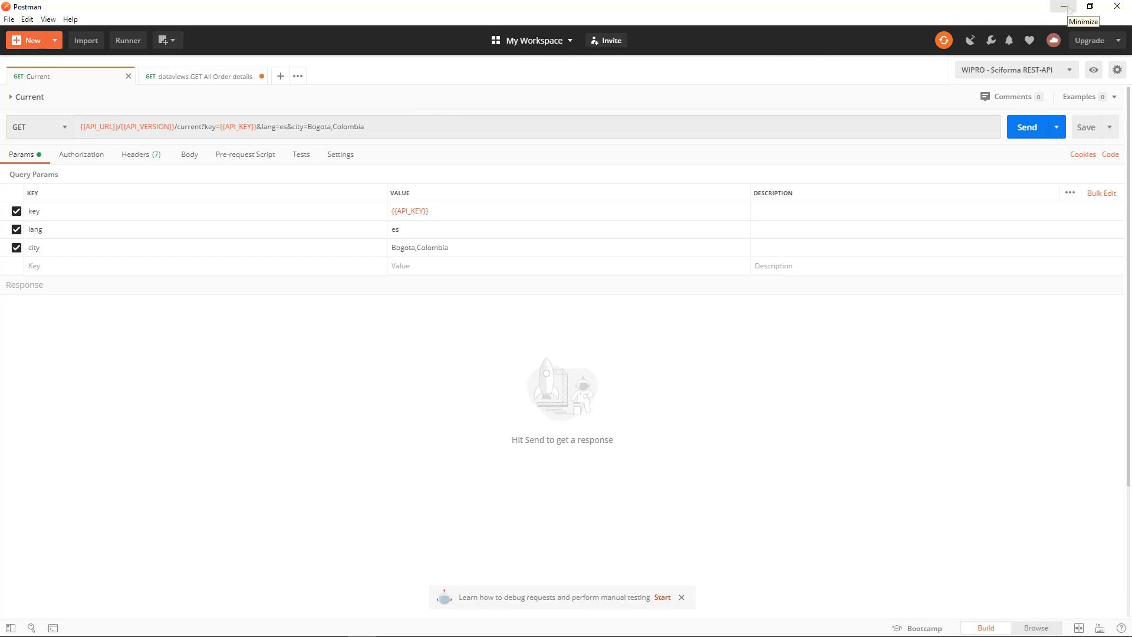
- Set InvokeHTTP's Remote URL to the weather API URL using ${API_URL}, ${API_VERSION}, ${API_KEY}, ${ciudad}
{"action": "left_click", "coordinate": [1070, 8]}
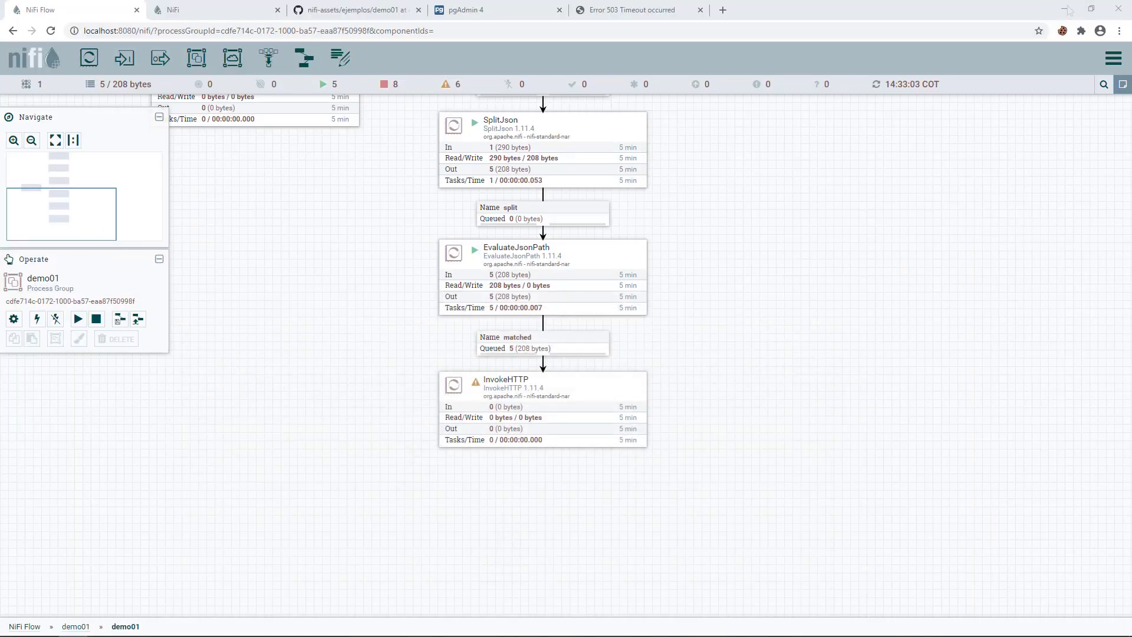
{"action": "double_click", "coordinate": [541, 412]}
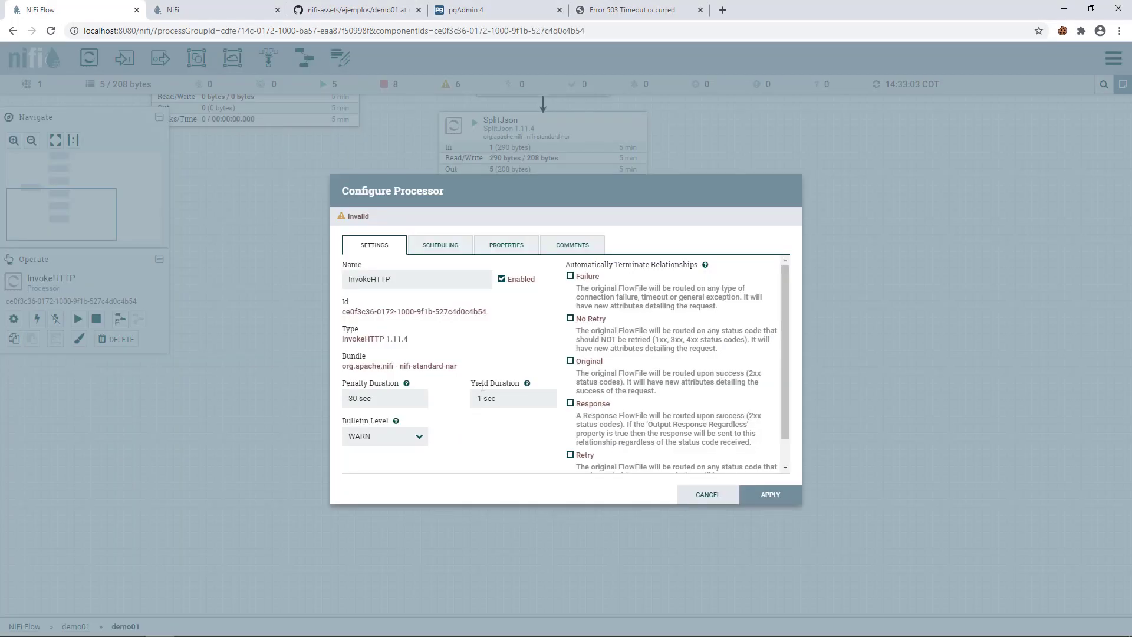
{"action": "left_click", "coordinate": [522, 248]}
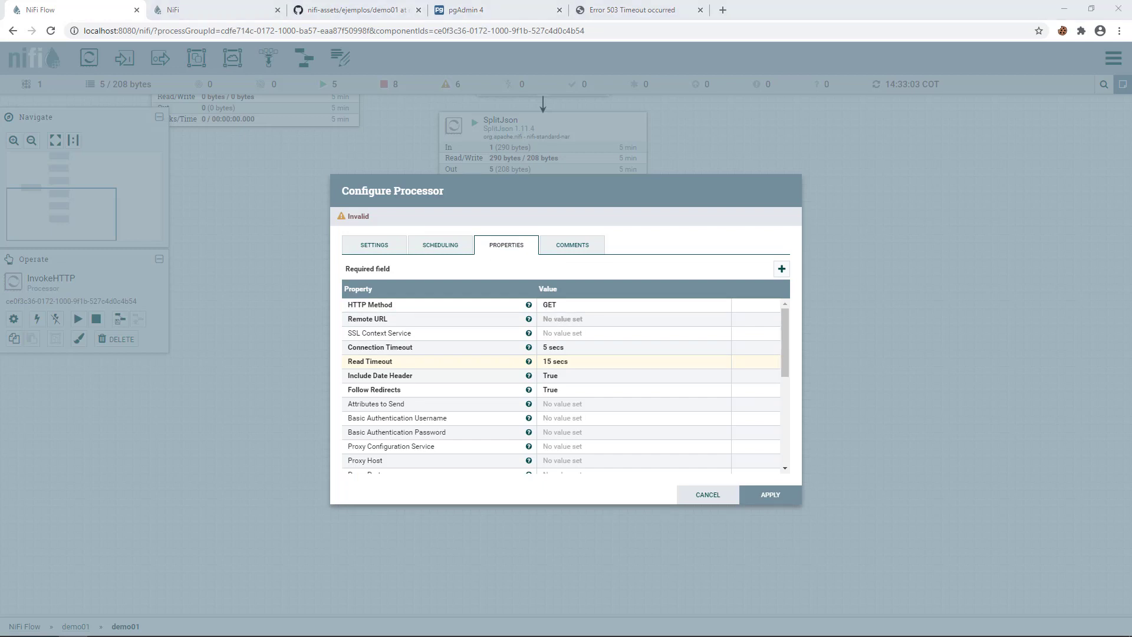
{"action": "left_click", "coordinate": [568, 320]}
{"action": "key", "text": "ctrl+v"}
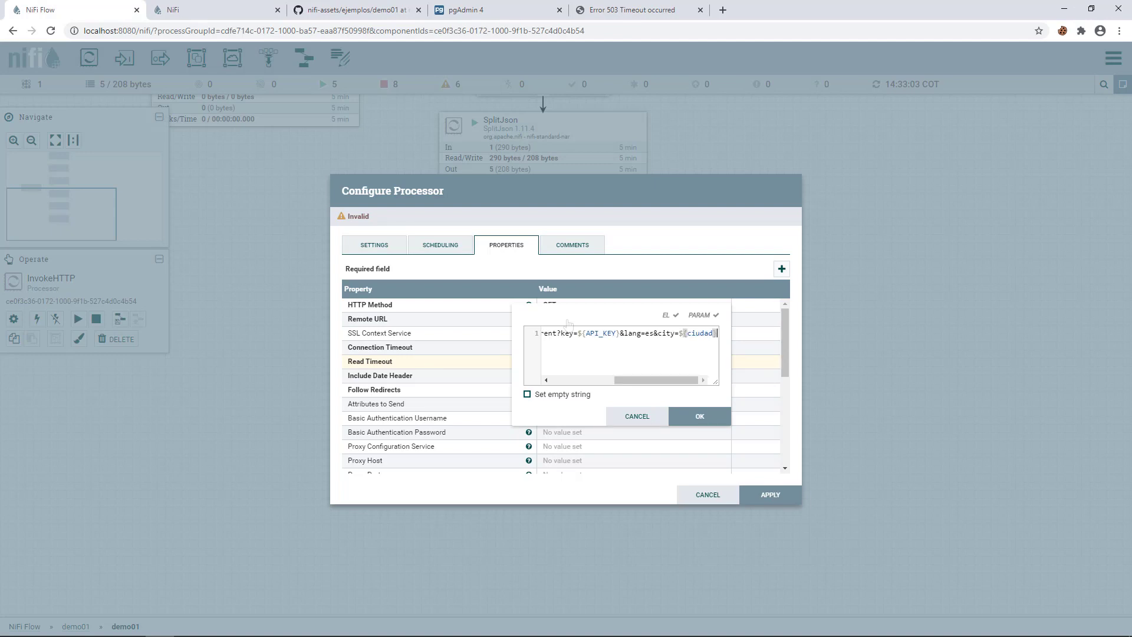
{"action": "scroll", "coordinate": [612, 361], "scroll_direction": "left", "scroll_amount": 5}
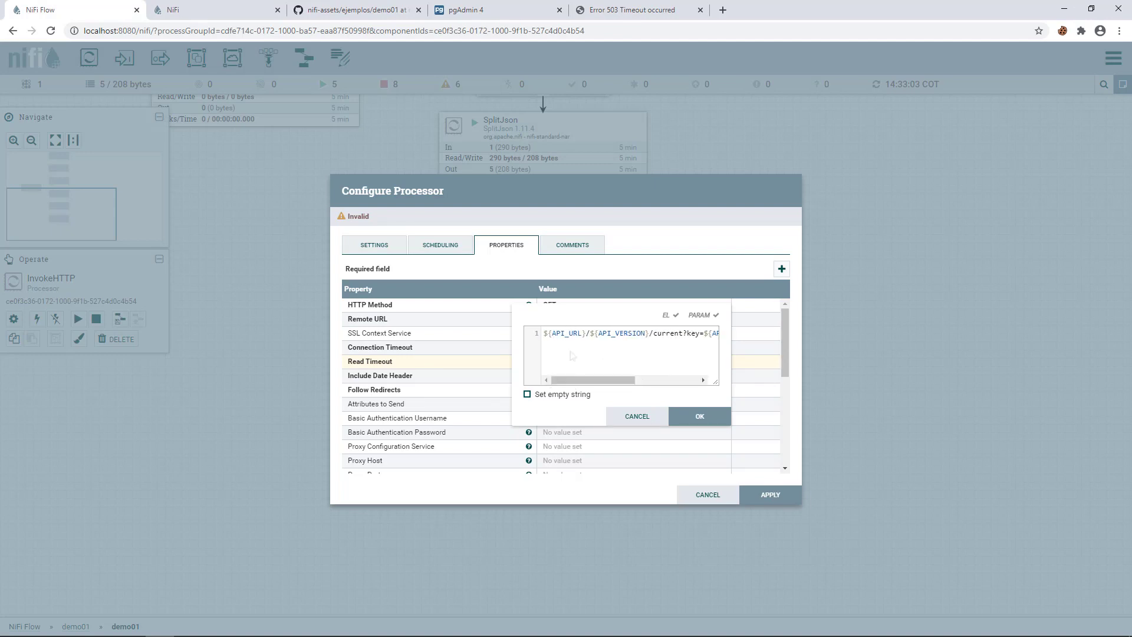
{"action": "left_click_drag", "start_coordinate": [587, 333], "coordinate": [564, 335]}
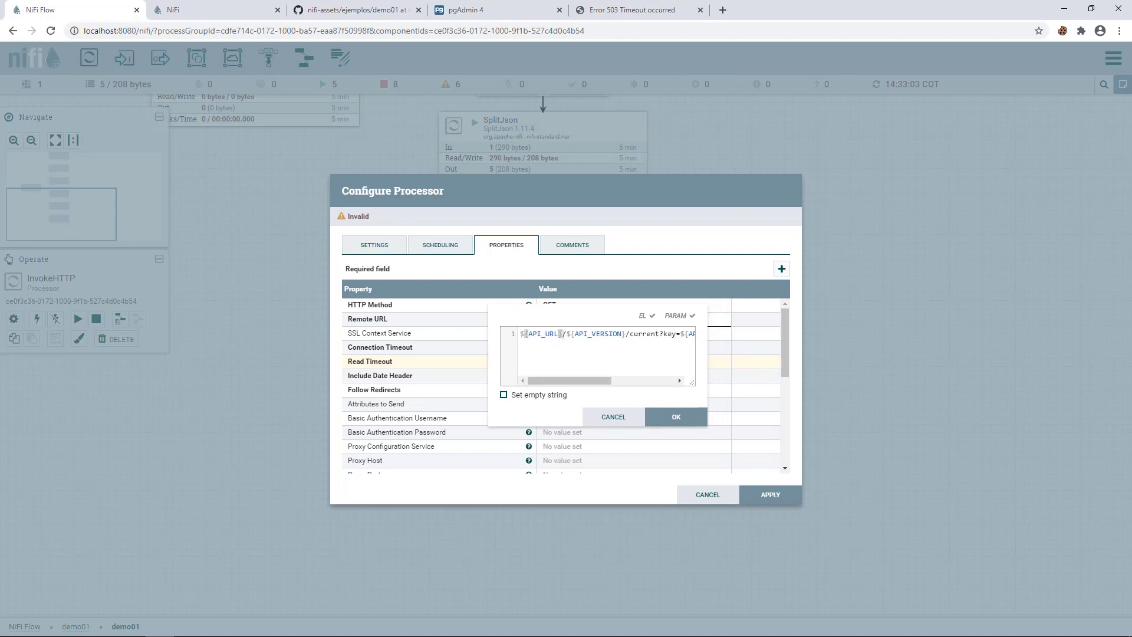
{"action": "left_click_drag", "start_coordinate": [588, 381], "coordinate": [617, 384]}
{"action": "double_click", "coordinate": [547, 336]}
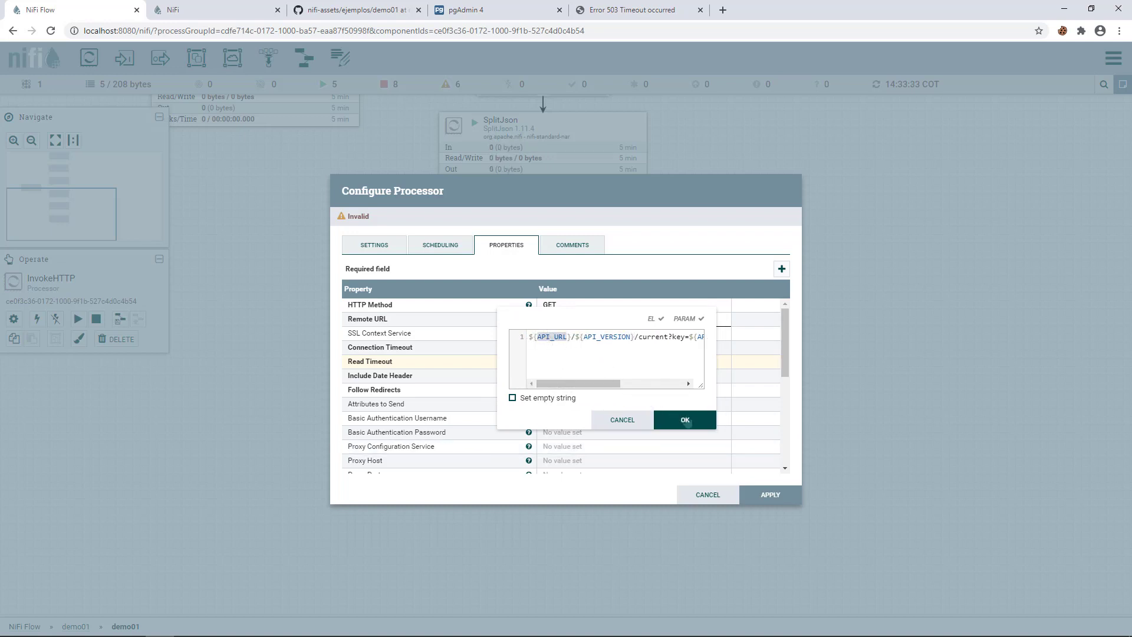
{"action": "left_click", "coordinate": [685, 420]}
- Apply the InvokeHTTP configuration and show the demo01 group's variables
{"action": "left_click", "coordinate": [766, 496]}
{"action": "right_click", "coordinate": [361, 260]}
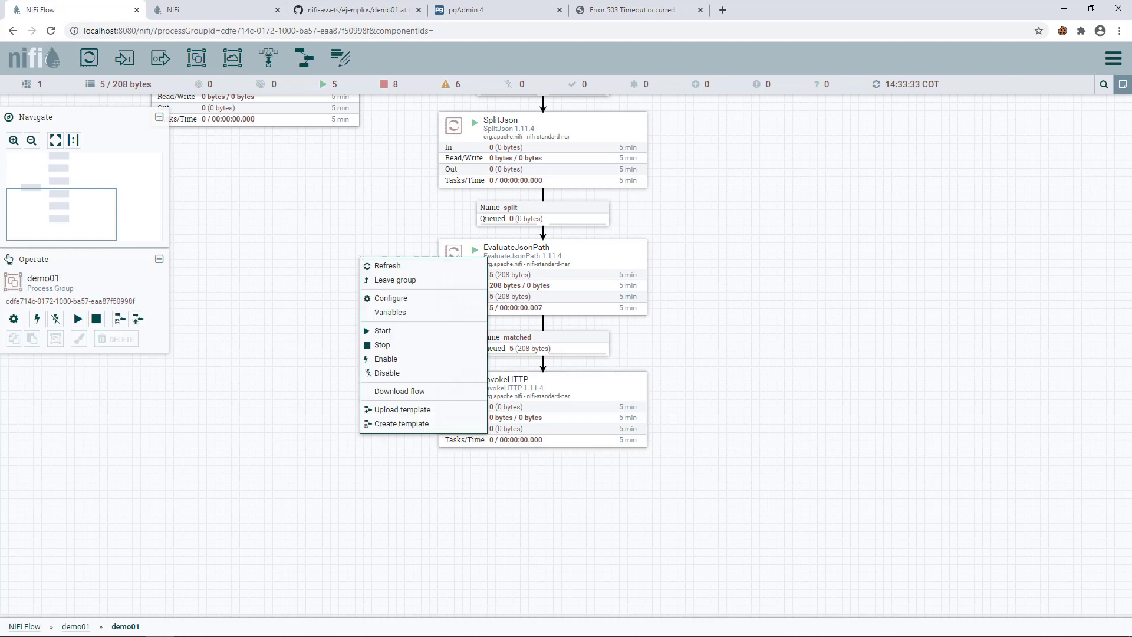
{"action": "left_click", "coordinate": [392, 315]}
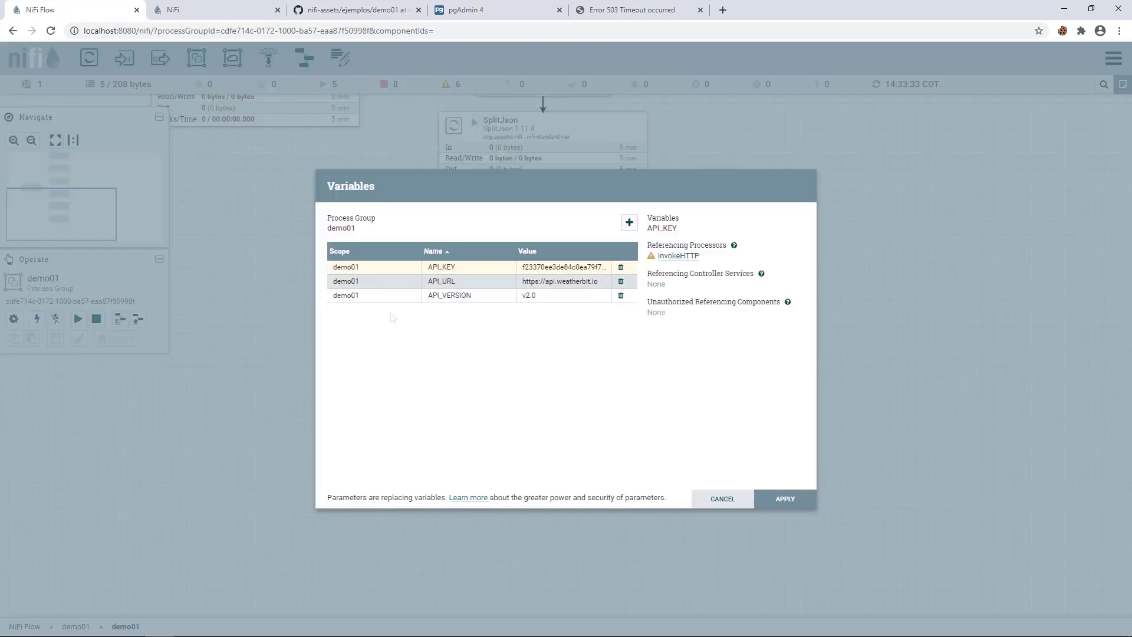
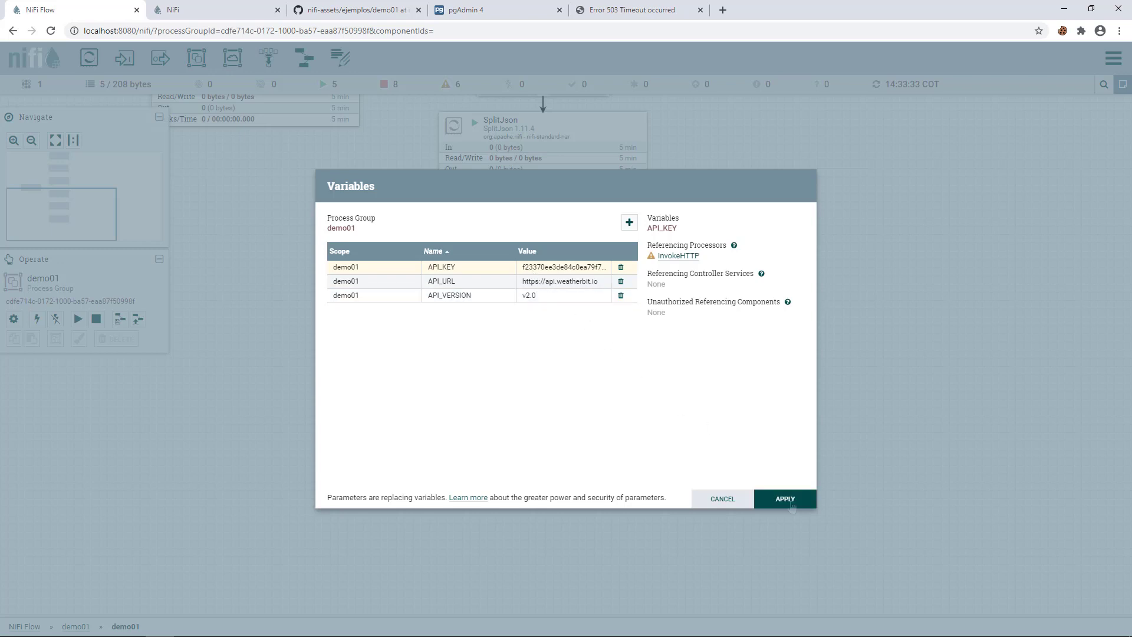
- Save the demo01 variables and confirm InvokeHTTP's Remote URL ends in the ${ciudad} placeholder
{"action": "left_click", "coordinate": [785, 499]}
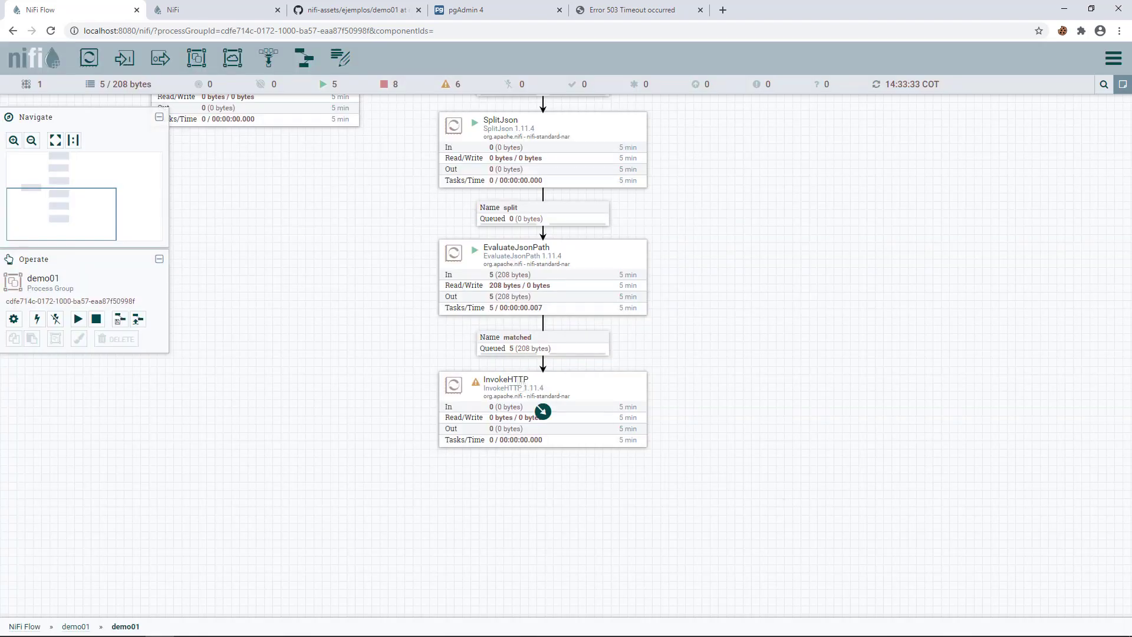
{"action": "double_click", "coordinate": [543, 410]}
{"action": "left_click", "coordinate": [577, 325]}
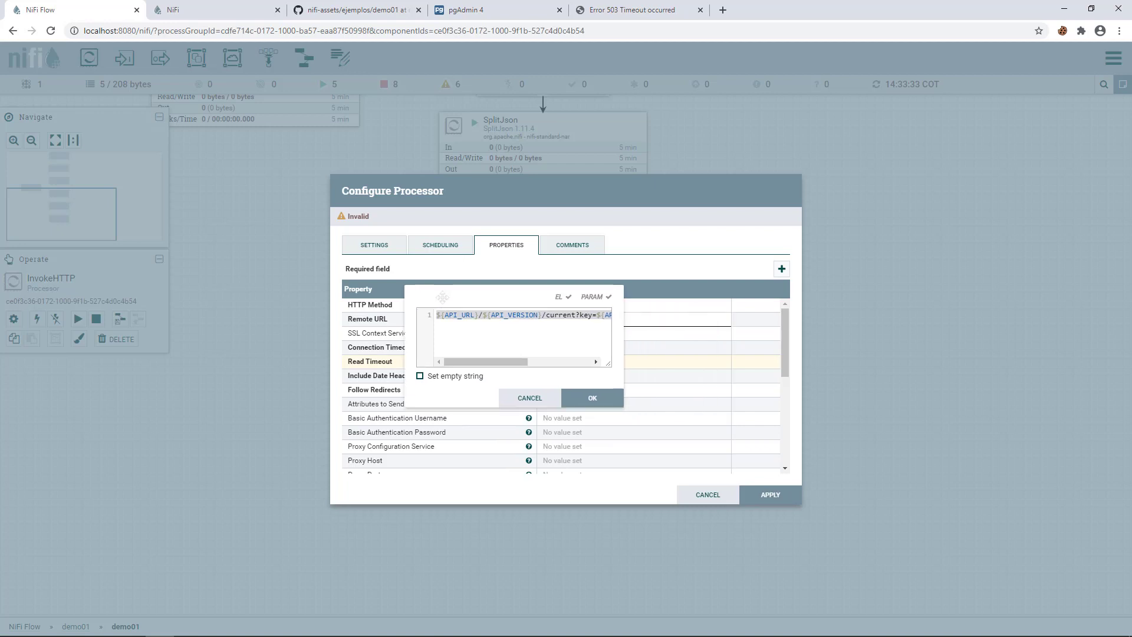
{"action": "left_click_drag", "start_coordinate": [471, 362], "coordinate": [562, 364]}
{"action": "double_click", "coordinate": [587, 314]}
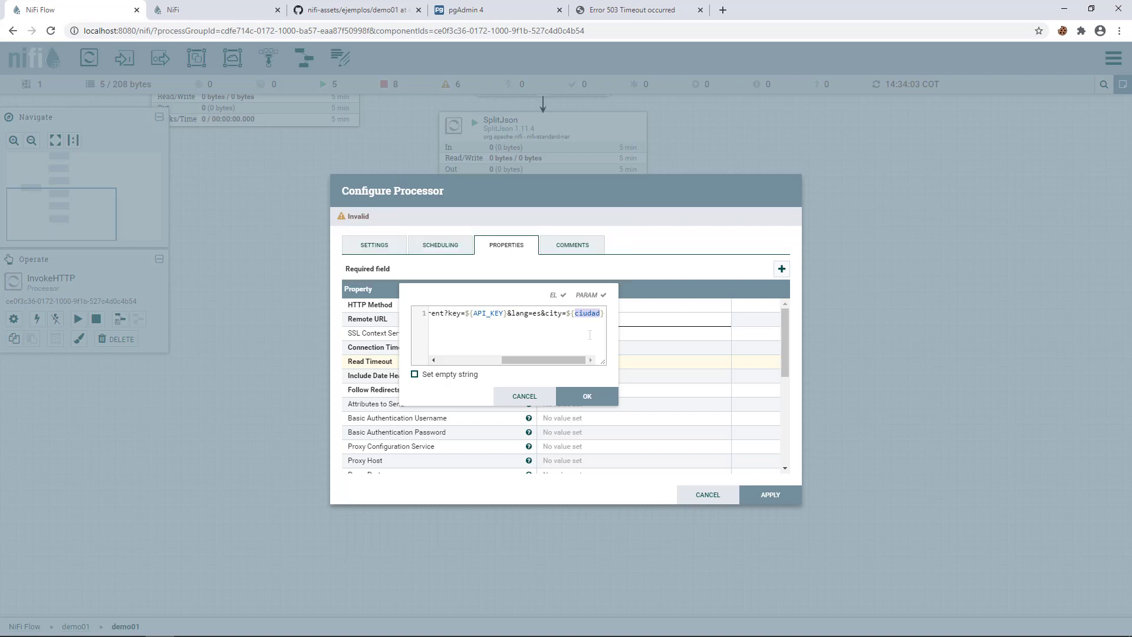
{"action": "left_click", "coordinate": [574, 397]}
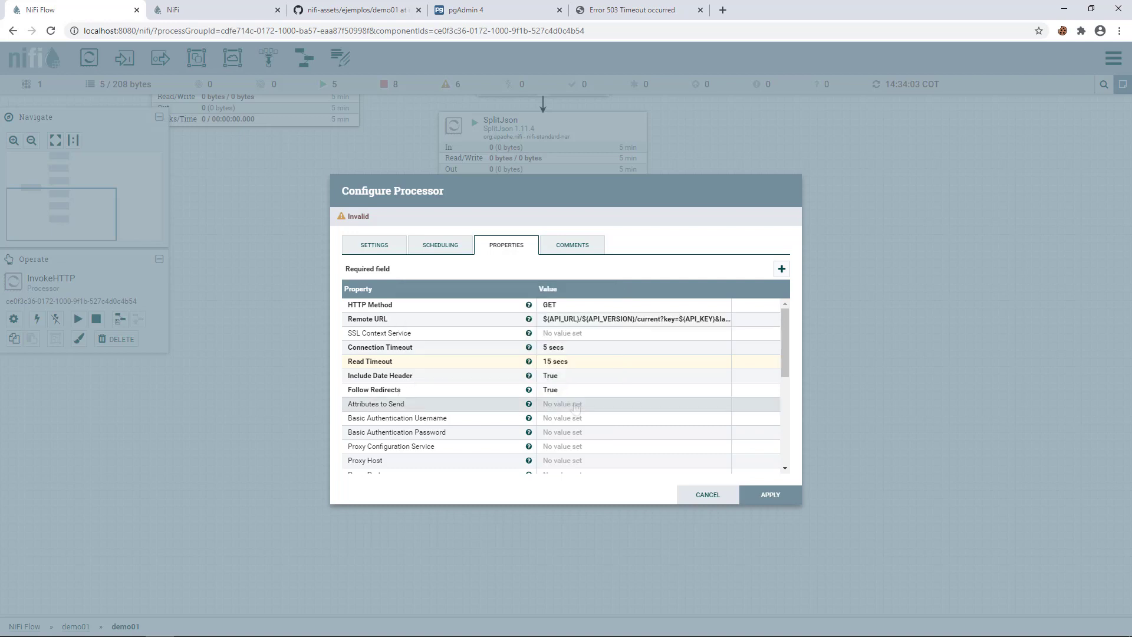
- Apply the InvokeHTTP configuration, deselect the processor, and switch over to Postman
{"action": "left_click", "coordinate": [73, 636]}
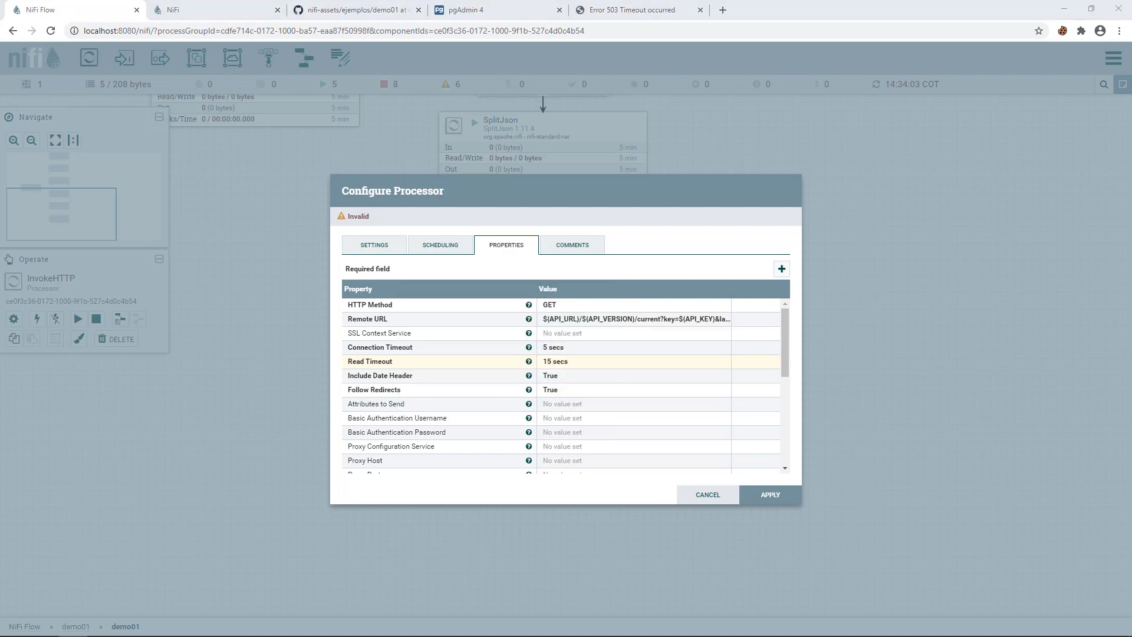
{"action": "scroll", "coordinate": [598, 374], "scroll_direction": "down", "scroll_amount": 2}
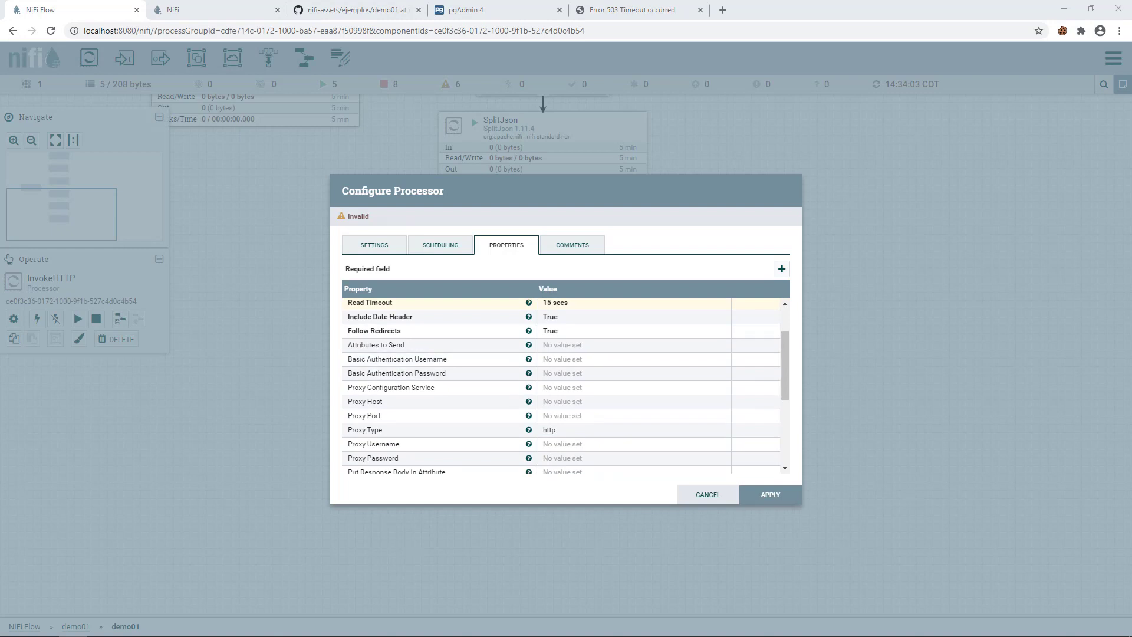
{"action": "scroll", "coordinate": [590, 429], "scroll_direction": "down", "scroll_amount": 3}
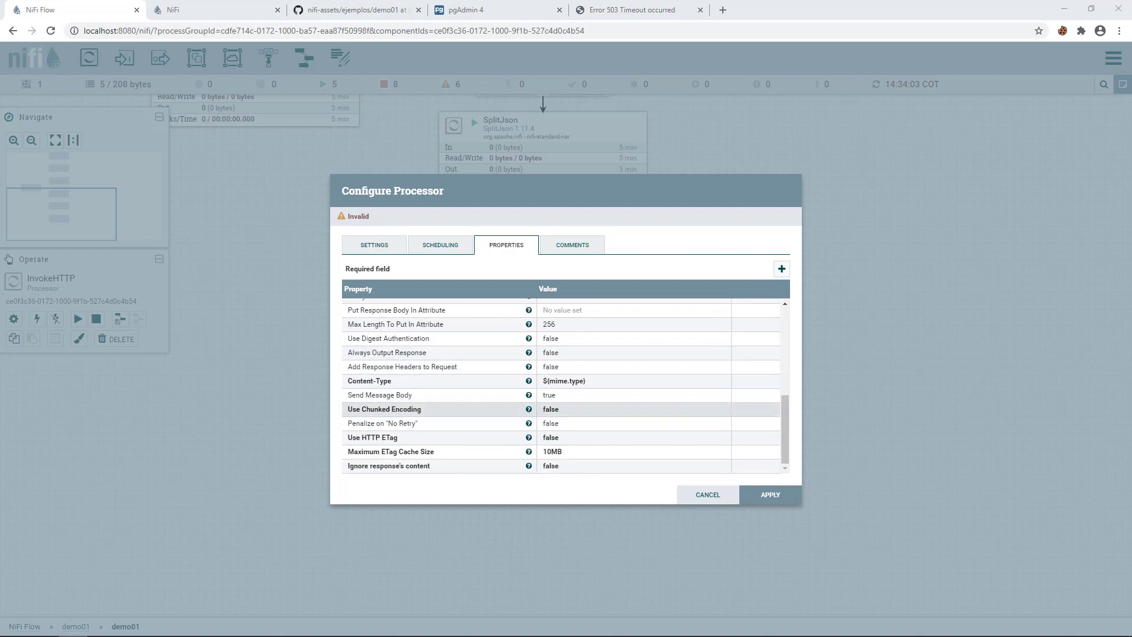
{"action": "left_click", "coordinate": [771, 494]}
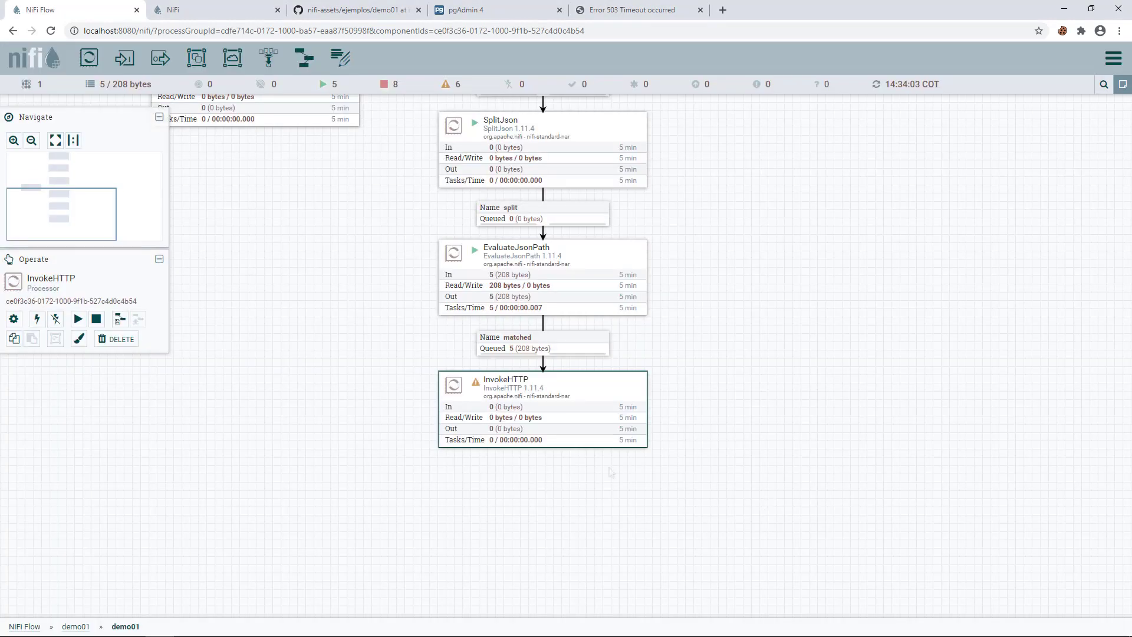
{"action": "left_click", "coordinate": [354, 419]}
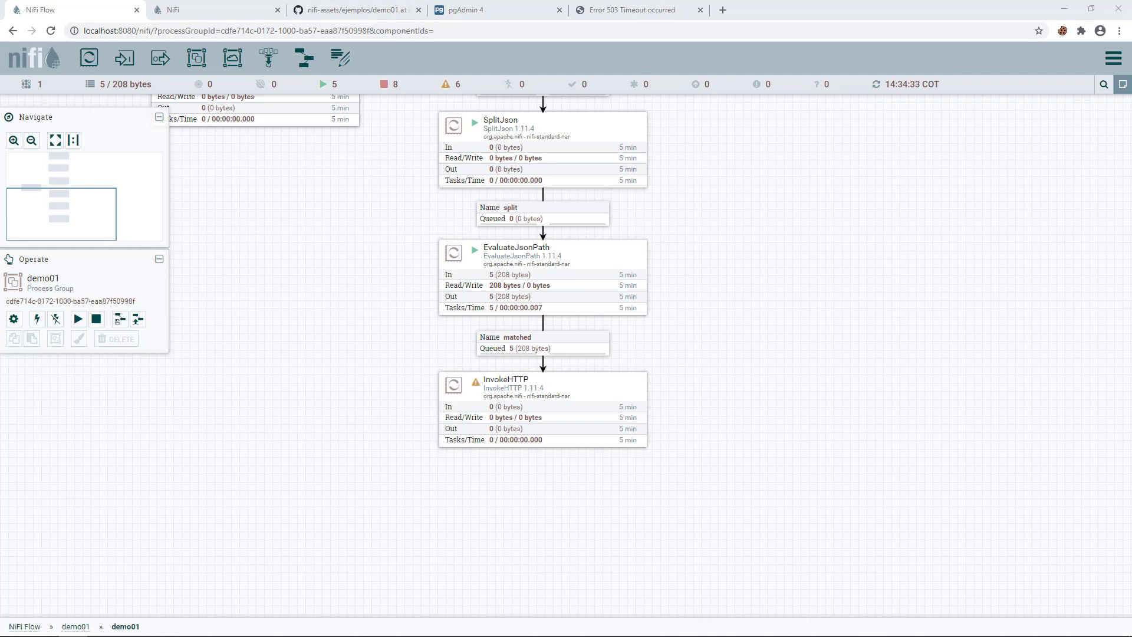
{"action": "key", "text": "alt+Tab"}
{"action": "key", "text": "alt+Tab"}
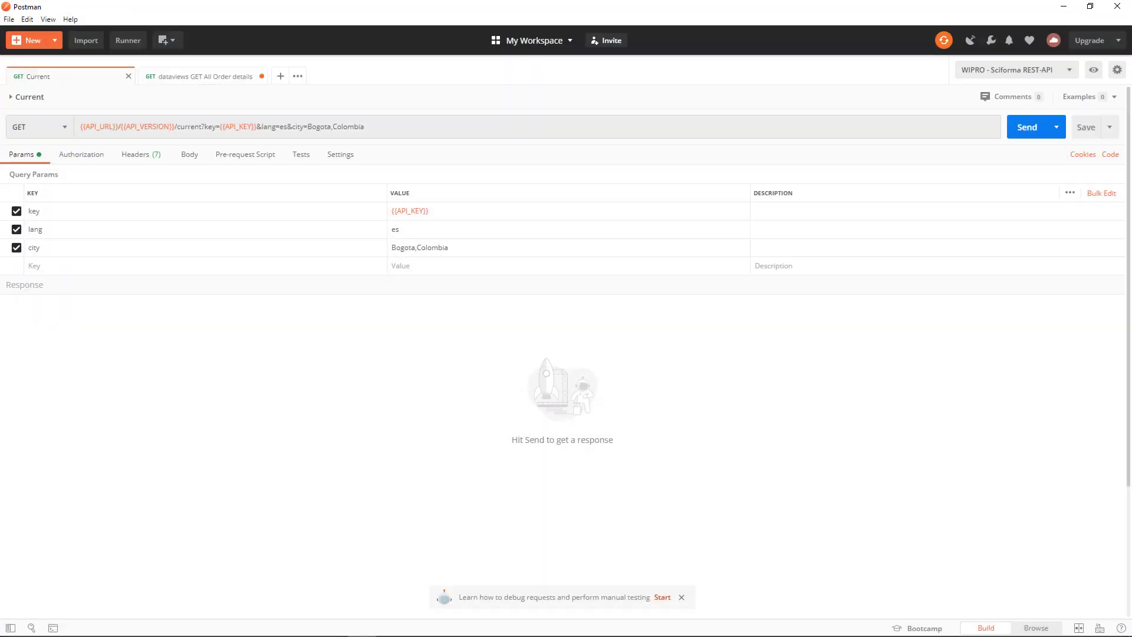
- Send the Bogota,Colombia weather request and inspect the data list and temp field in the response
{"action": "key", "text": "ctrl+Return"}
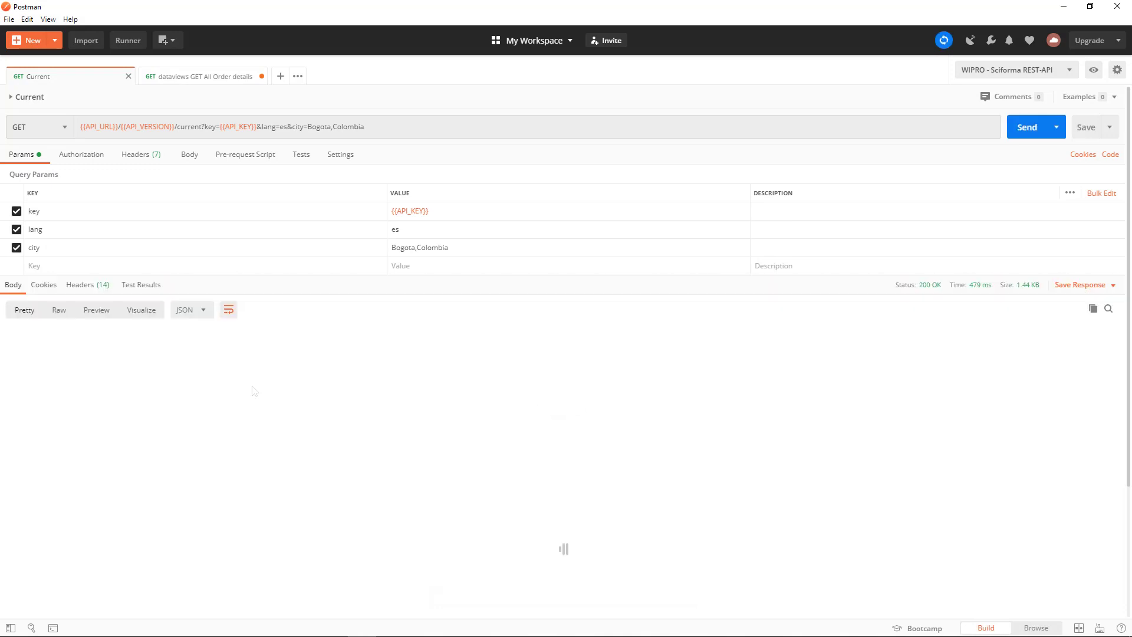
{"action": "scroll", "coordinate": [255, 391], "scroll_direction": "down", "scroll_amount": 5}
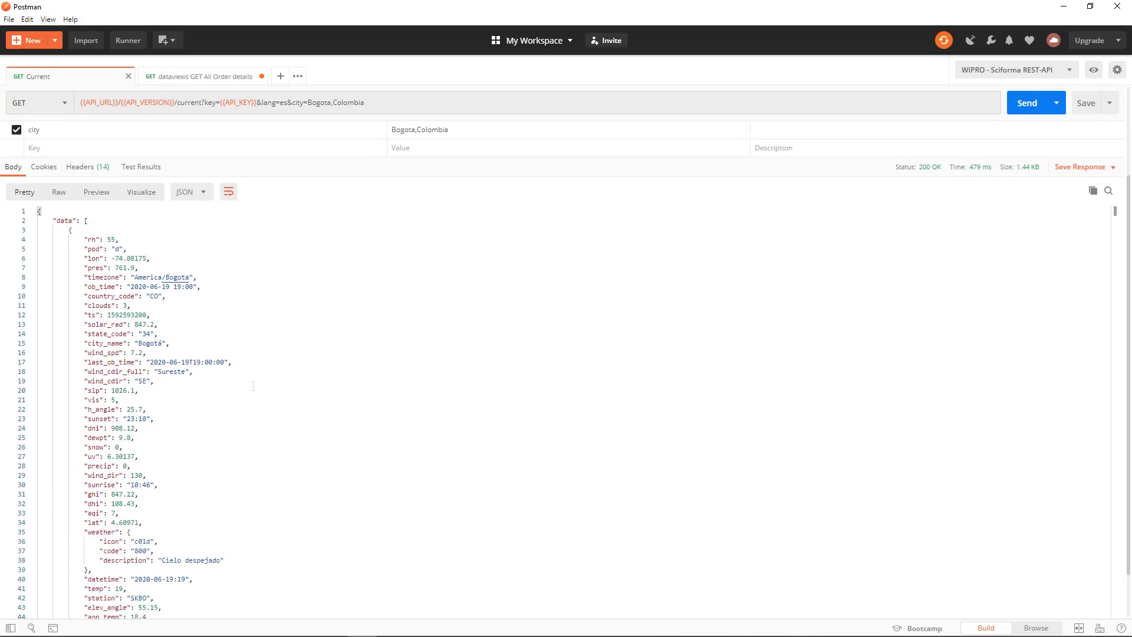
{"action": "double_click", "coordinate": [103, 533]}
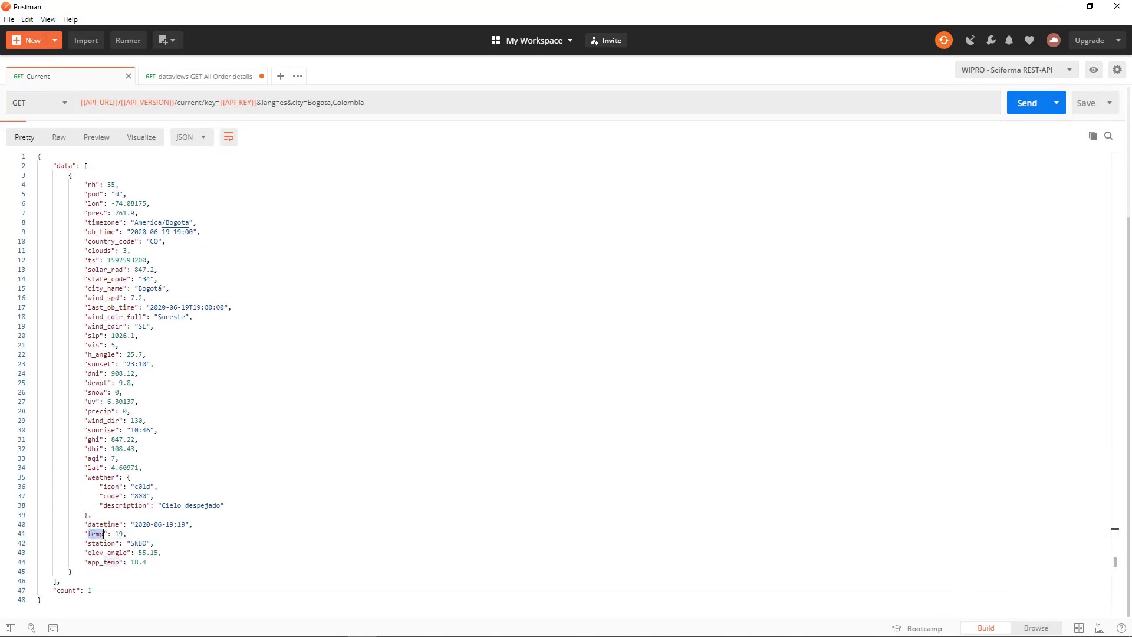
{"action": "scroll", "coordinate": [121, 511], "scroll_direction": "up", "scroll_amount": 2}
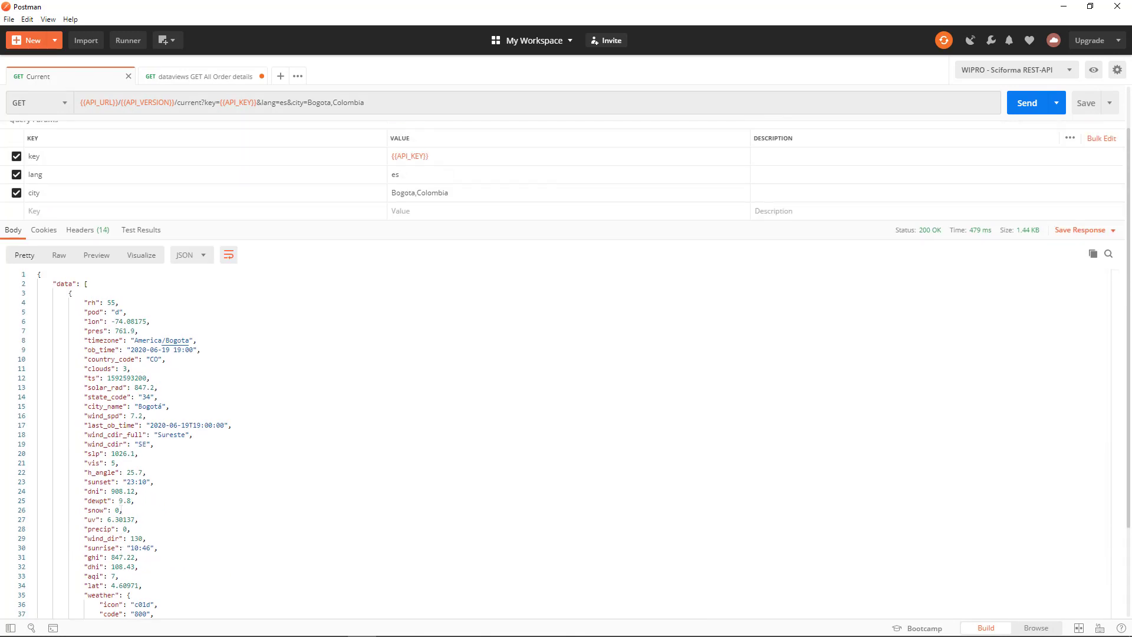
{"action": "scroll", "coordinate": [45, 223], "scroll_direction": "down", "scroll_amount": 1}
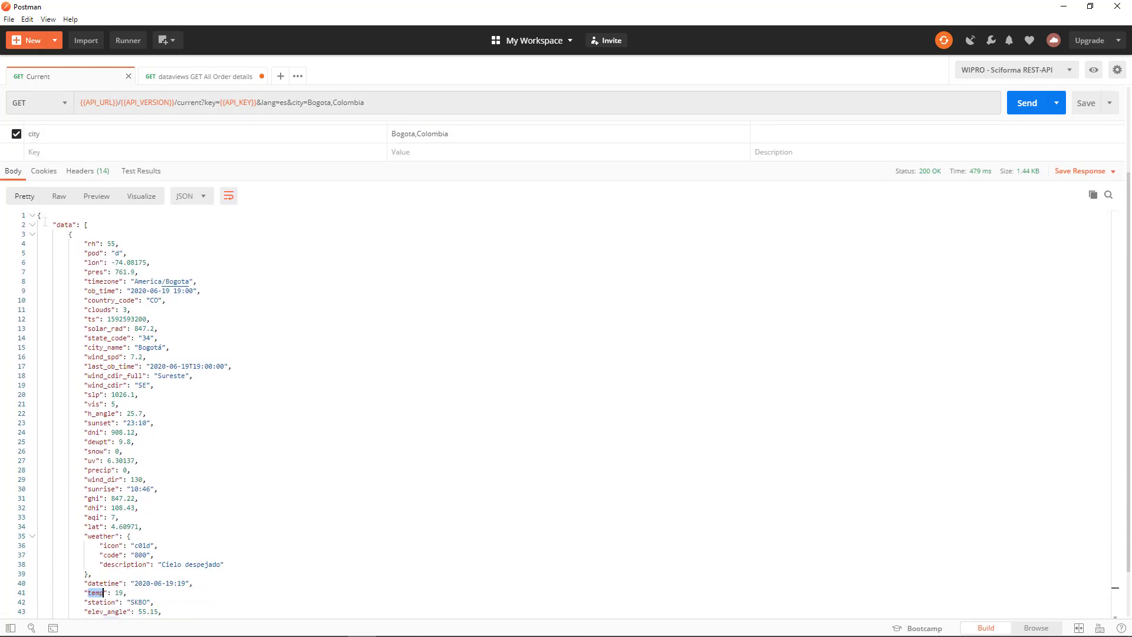
{"action": "double_click", "coordinate": [65, 224]}
{"action": "scroll", "coordinate": [566, 377], "scroll_direction": "down", "scroll_amount": 1}
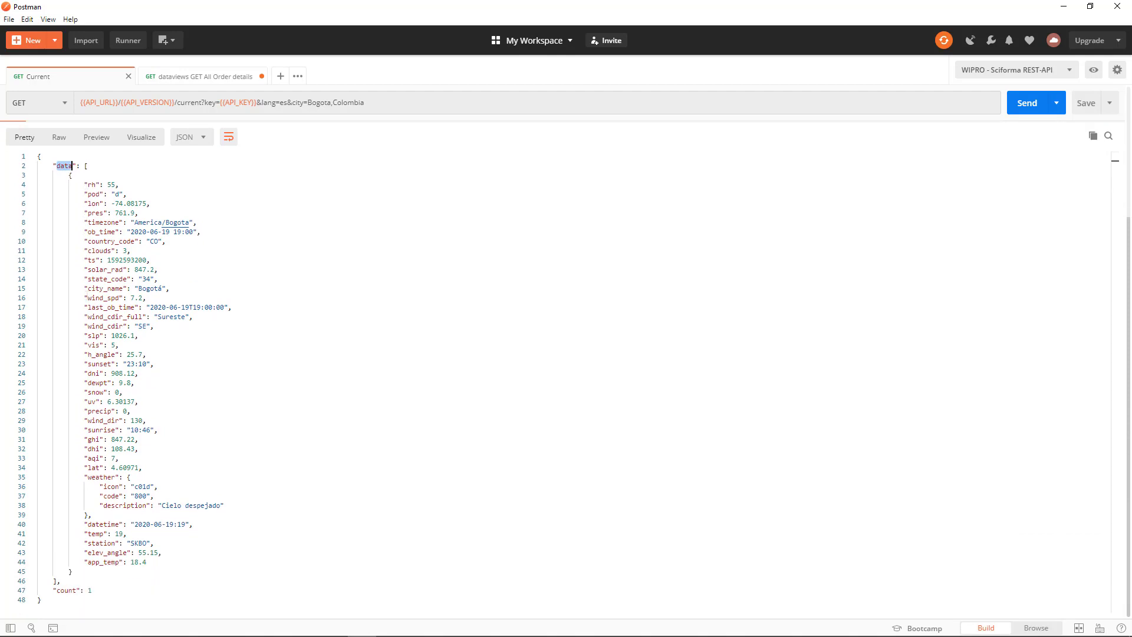
{"action": "double_click", "coordinate": [95, 533]}
{"action": "key", "text": "alt+Tab"}
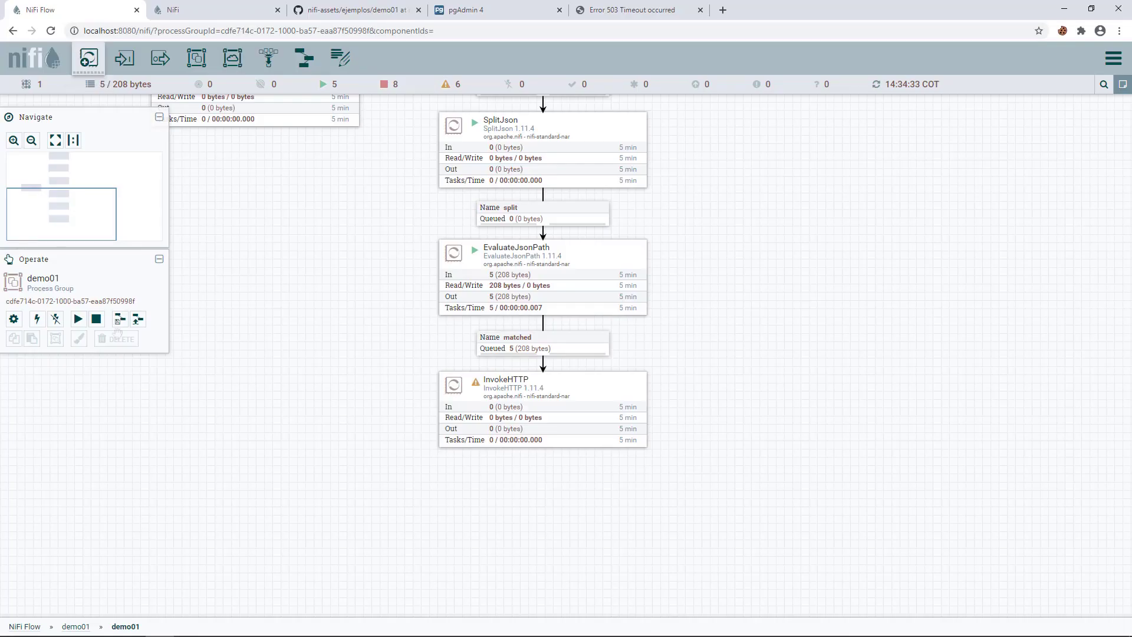
- Add an EvaluateJsonPath processor beneath InvokeHTTP and connect them via the Response relationship
{"action": "left_click_drag", "start_coordinate": [89, 58], "coordinate": [467, 517]}
{"action": "type", "text": "evalua"}
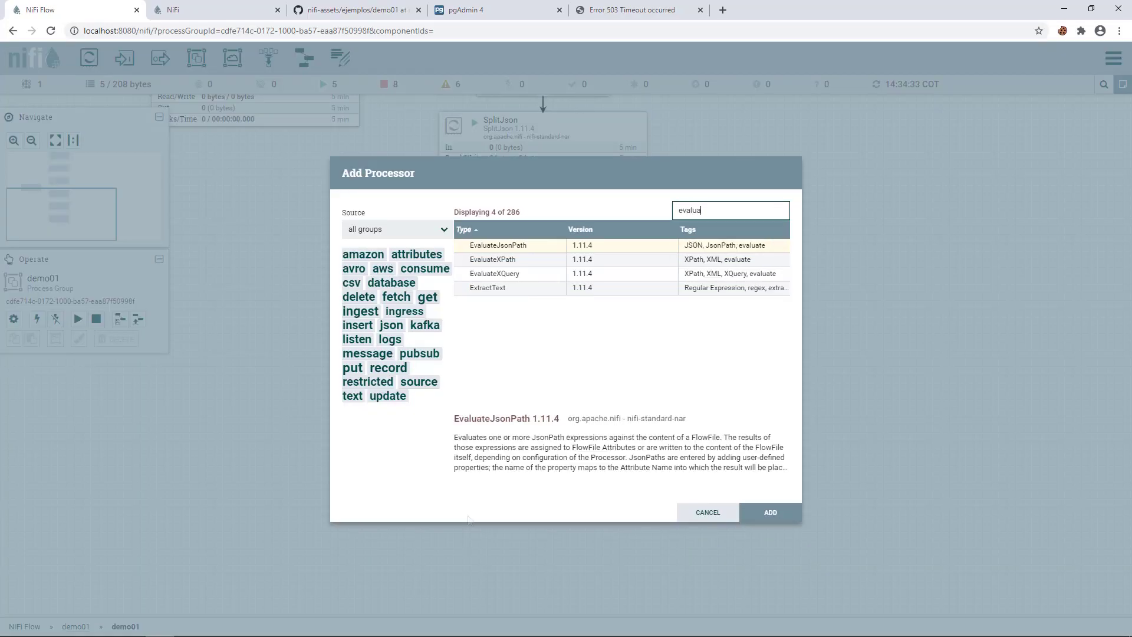
{"action": "double_click", "coordinate": [498, 245]}
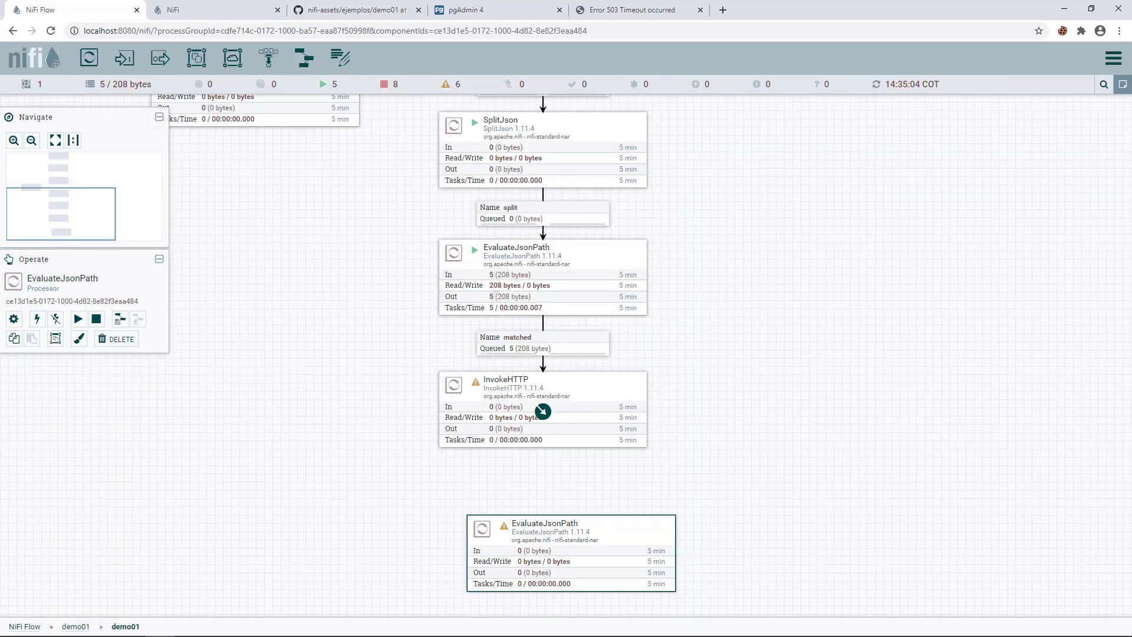
{"action": "left_click_drag", "start_coordinate": [504, 529], "coordinate": [476, 521]}
{"action": "left_click_drag", "start_coordinate": [543, 413], "coordinate": [551, 543]}
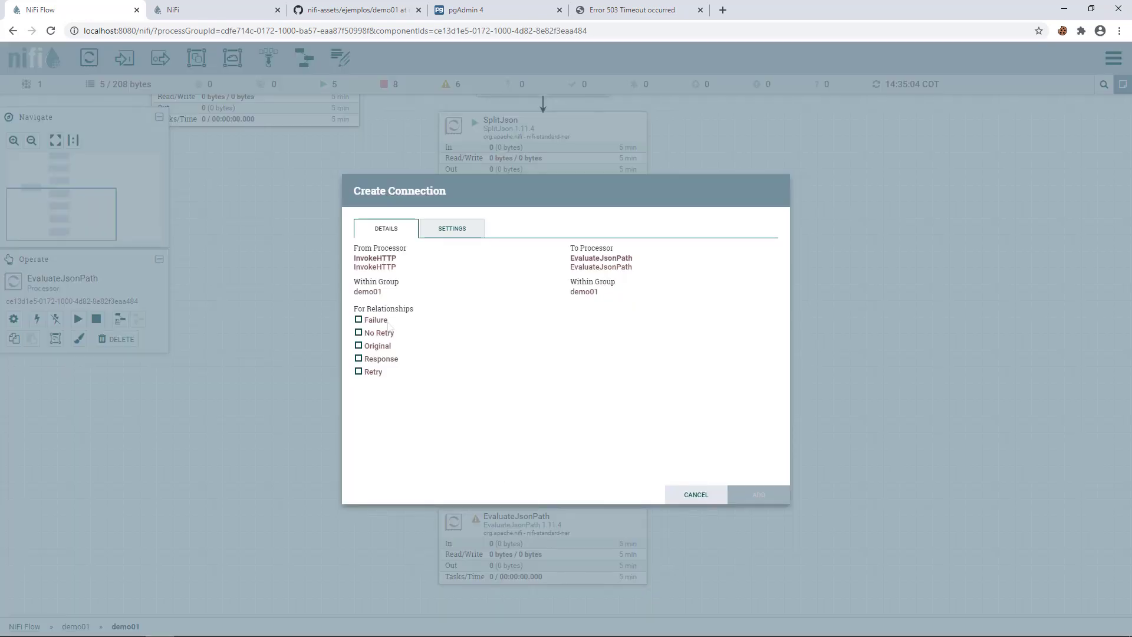
{"action": "left_click", "coordinate": [378, 360]}
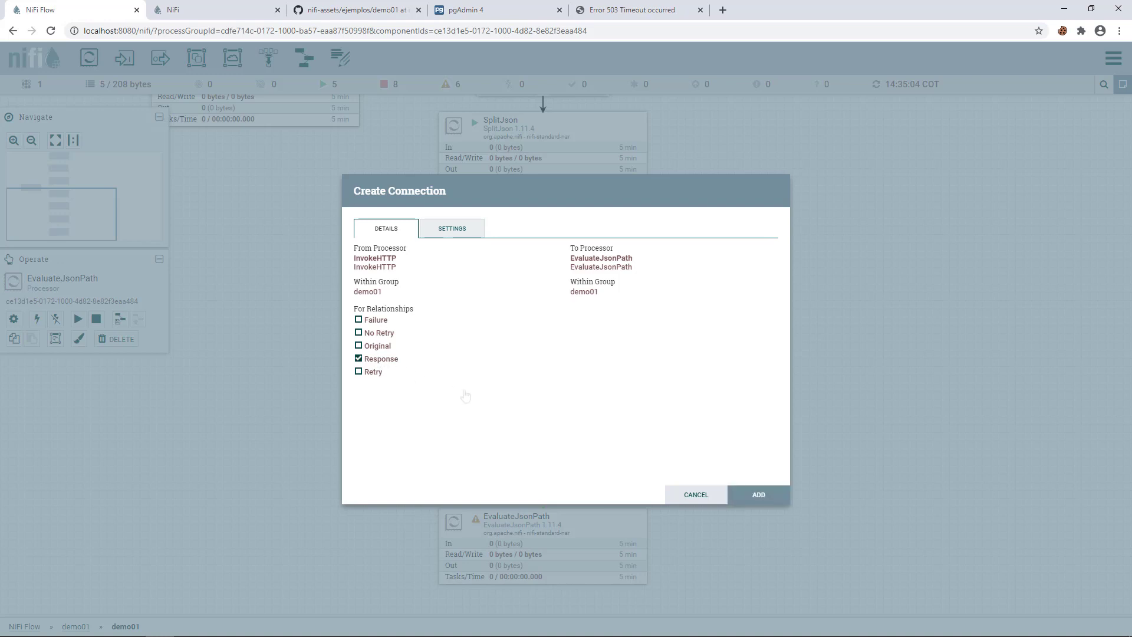
{"action": "left_click", "coordinate": [761, 495]}
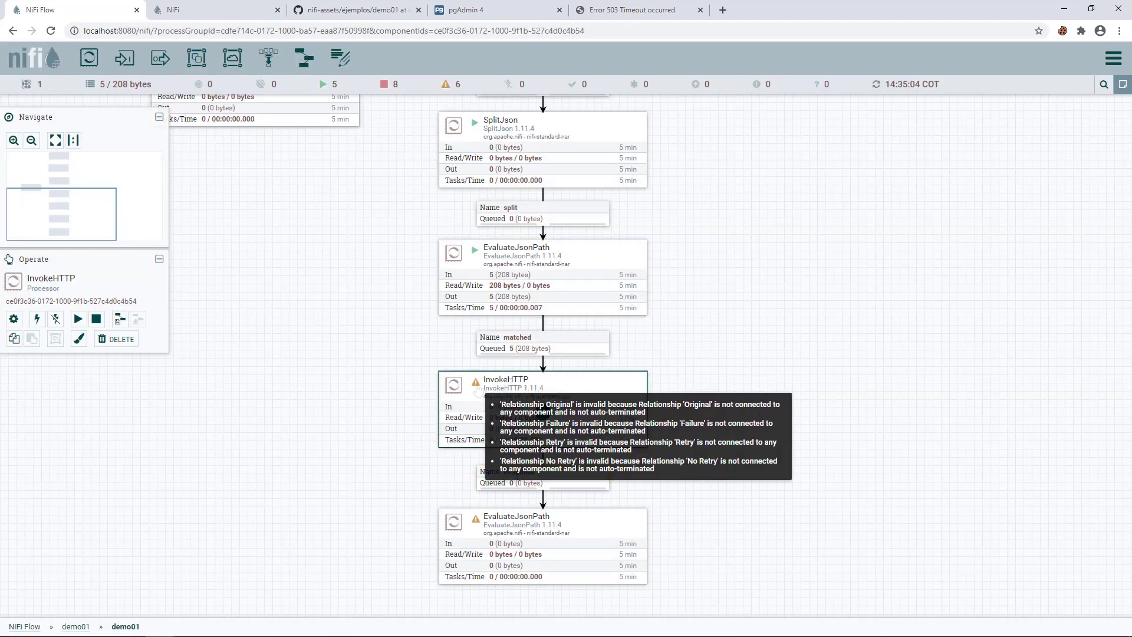
- Auto-terminate InvokeHTTP's remaining relationships, including Original, and apply the settings
{"action": "double_click", "coordinate": [541, 407]}
{"action": "left_click", "coordinate": [383, 247]}
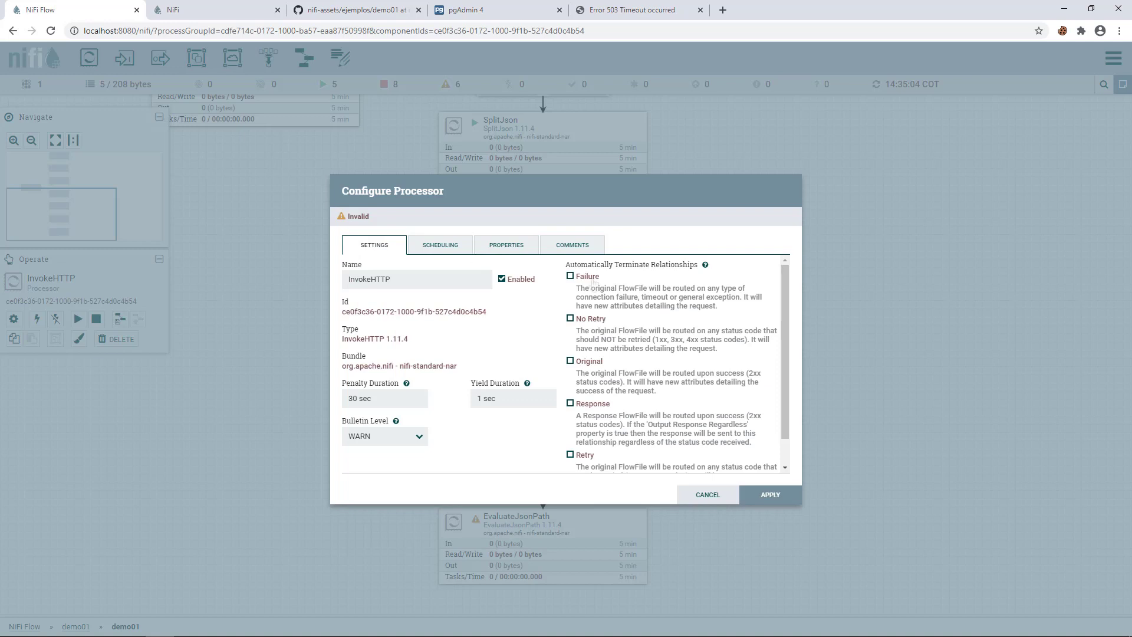
{"action": "scroll", "coordinate": [592, 328], "scroll_direction": "down", "scroll_amount": 1}
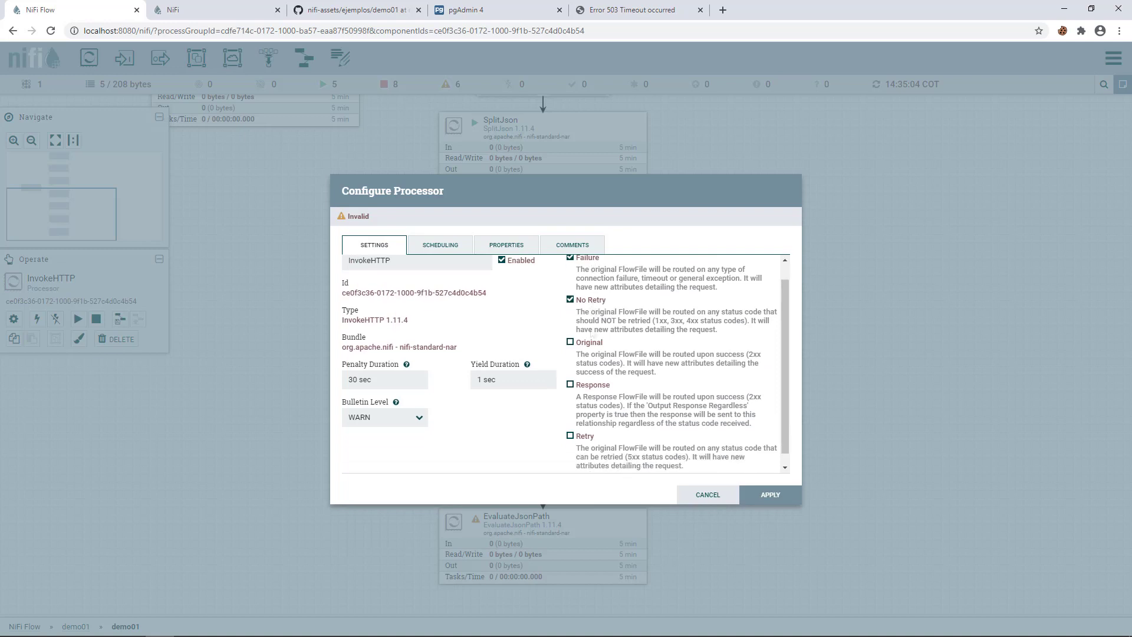
{"action": "left_click", "coordinate": [592, 337]}
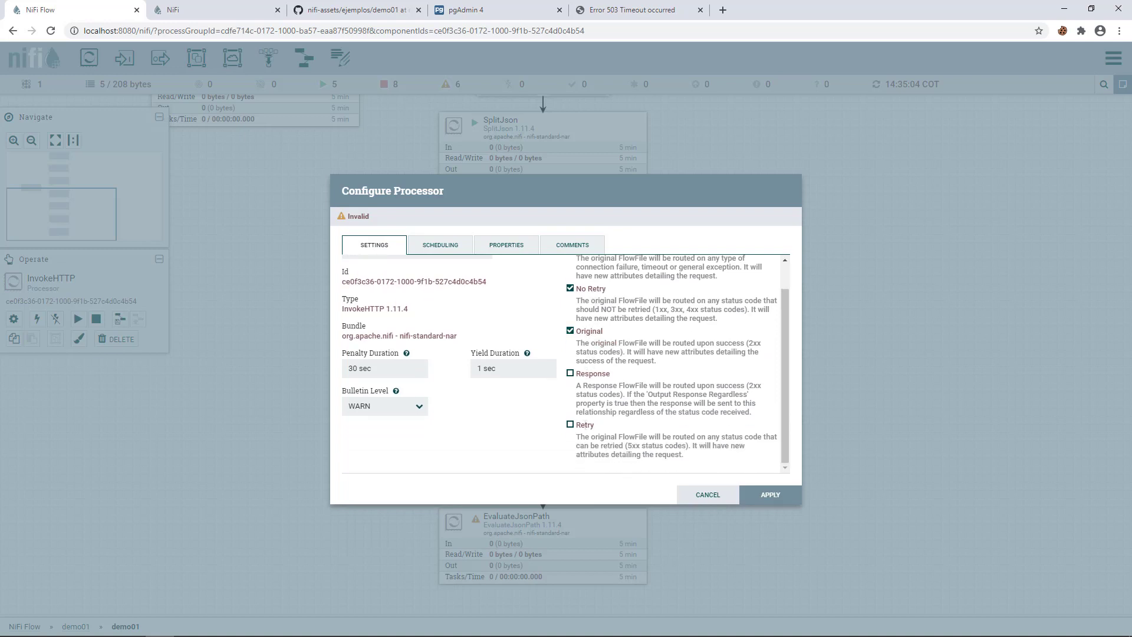
{"action": "left_click", "coordinate": [771, 496]}
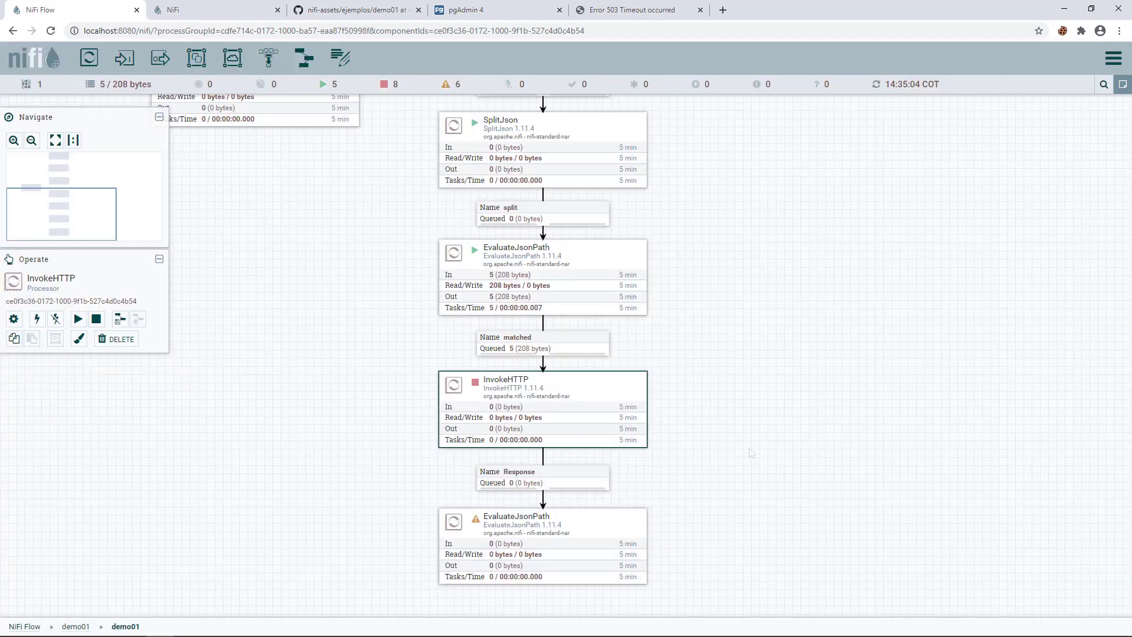
{"action": "left_click_drag", "start_coordinate": [759, 471], "coordinate": [721, 368]}
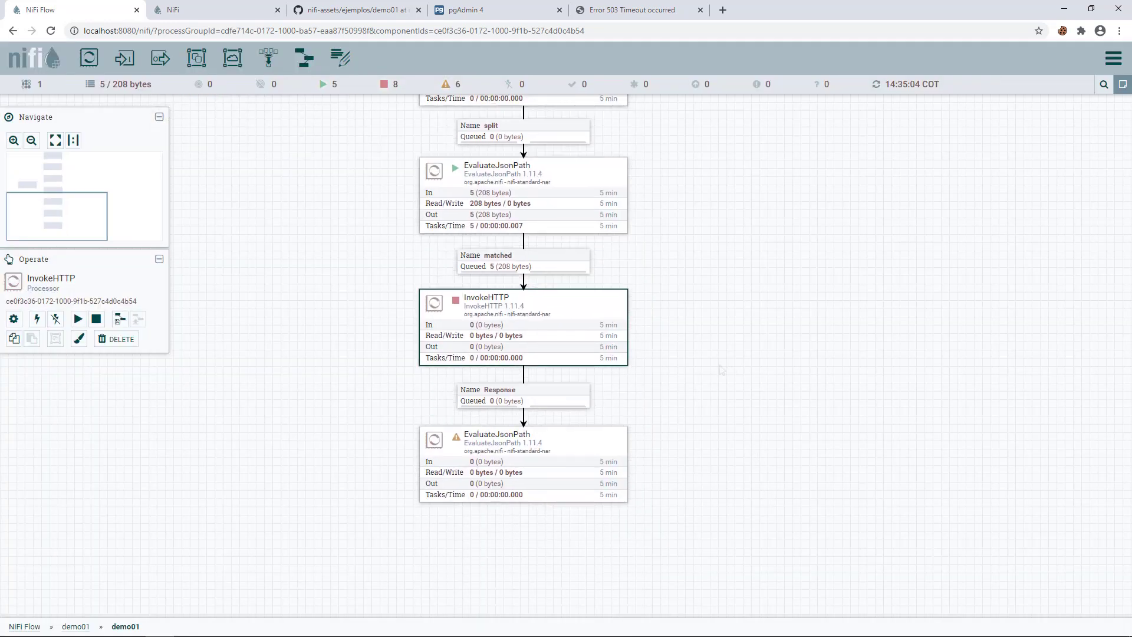
{"action": "left_click", "coordinate": [393, 354]}
{"action": "left_click", "coordinate": [460, 311]}
{"action": "right_click", "coordinate": [463, 308]}
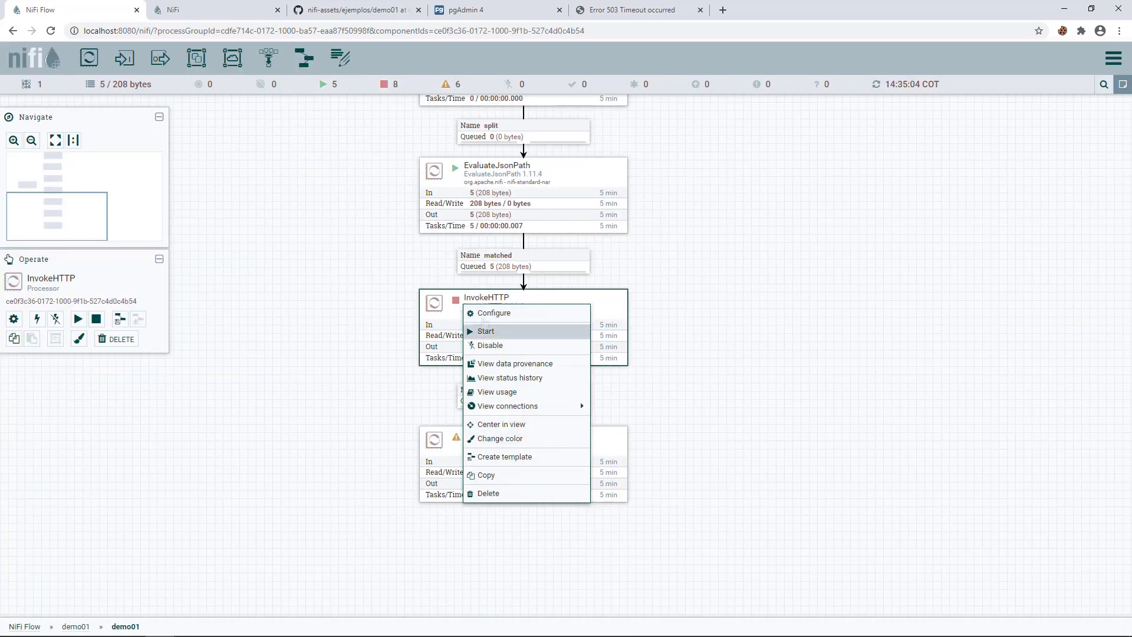
{"action": "left_click", "coordinate": [503, 332]}
{"action": "right_click", "coordinate": [323, 403]}
{"action": "left_click", "coordinate": [349, 416]}
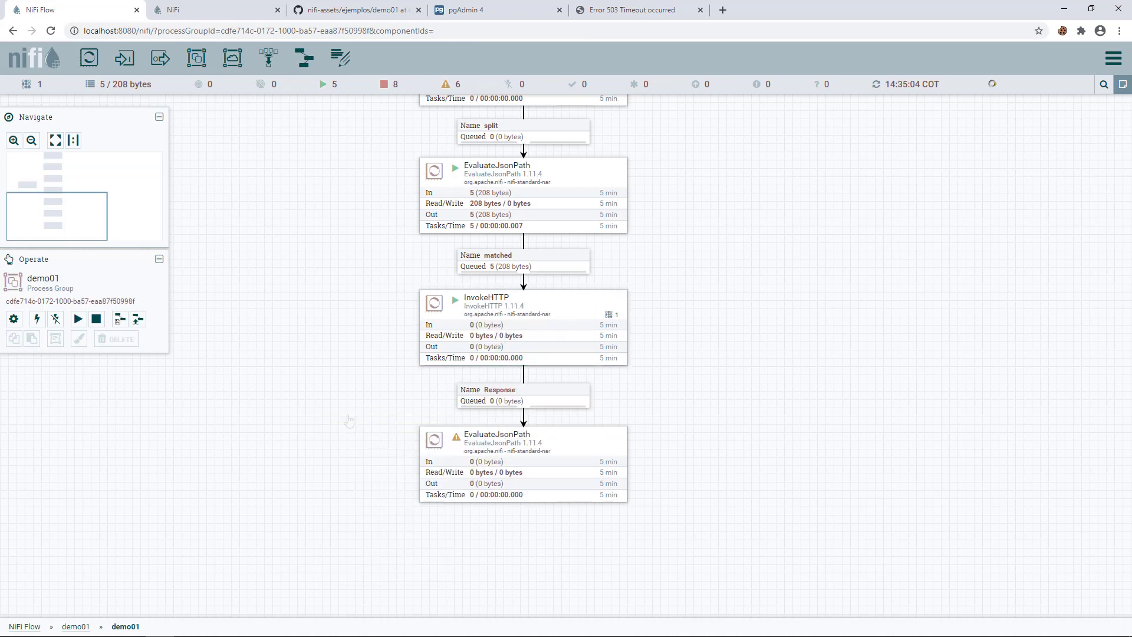
{"action": "right_click", "coordinate": [248, 360]}
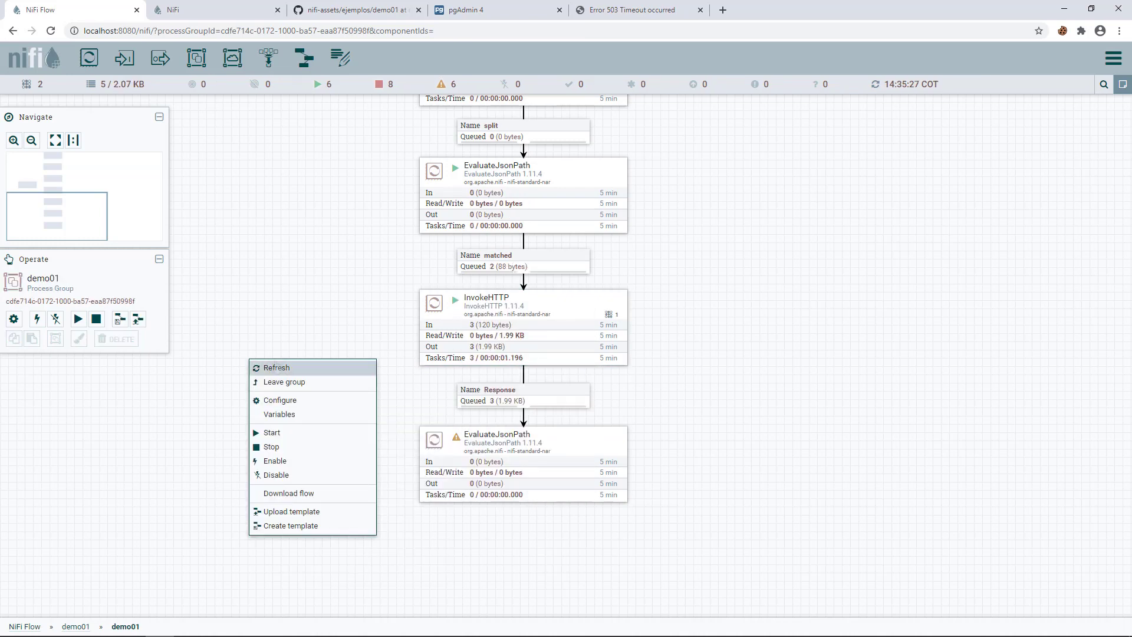
{"action": "left_click", "coordinate": [306, 367]}
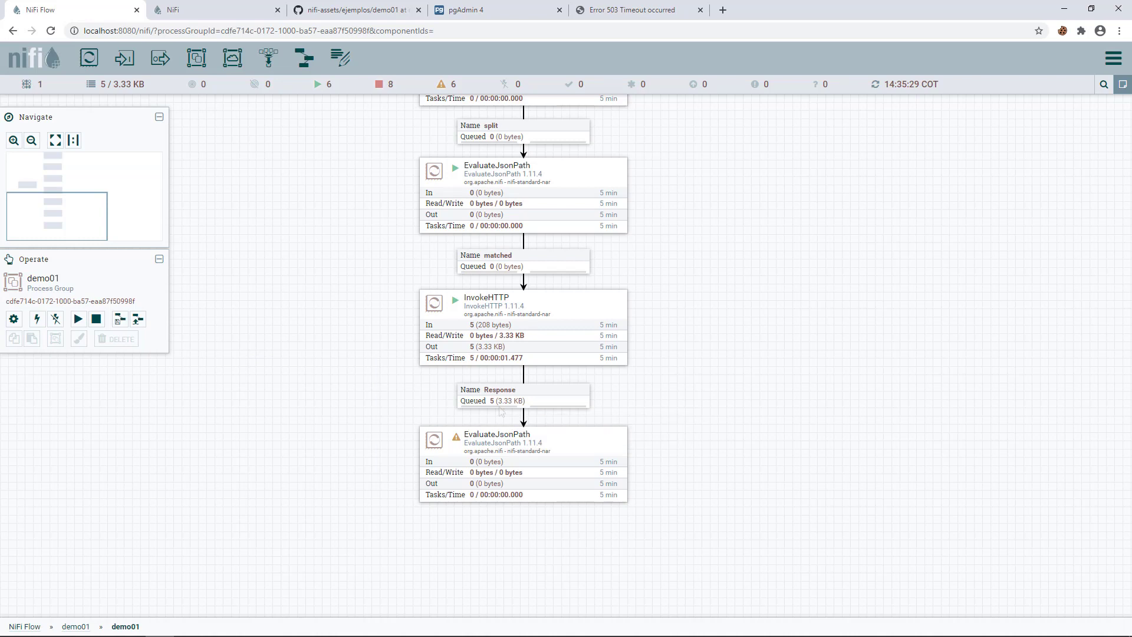
{"action": "right_click", "coordinate": [475, 400]}
{"action": "left_click", "coordinate": [507, 441]}
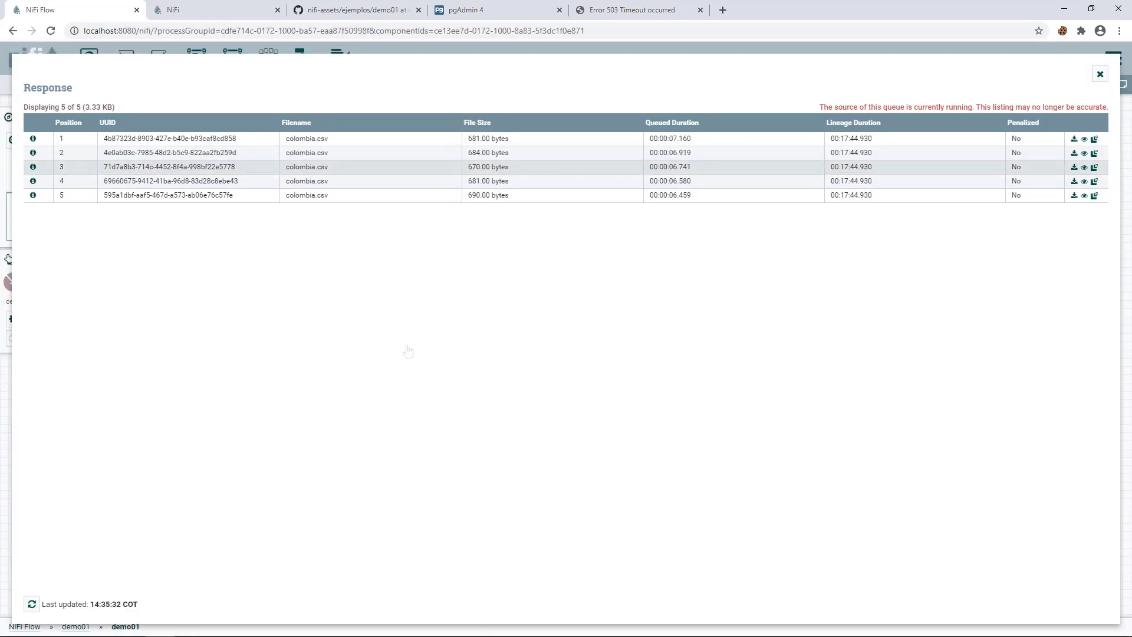
{"action": "left_click", "coordinate": [1084, 167]}
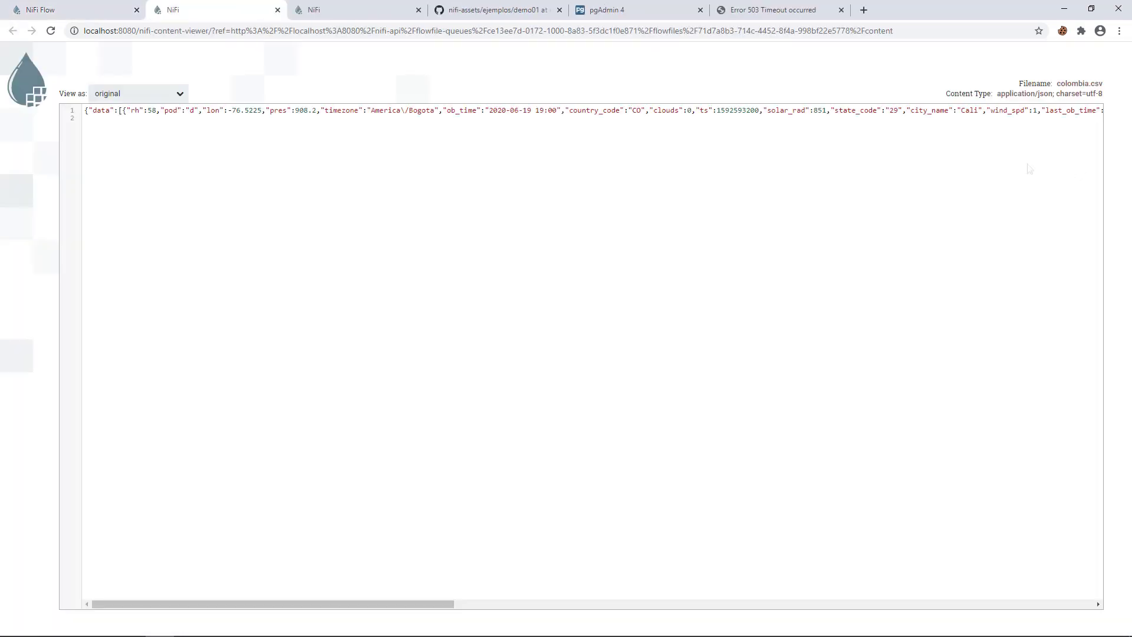
{"action": "left_click", "coordinate": [166, 96]}
{"action": "left_click", "coordinate": [112, 131]}
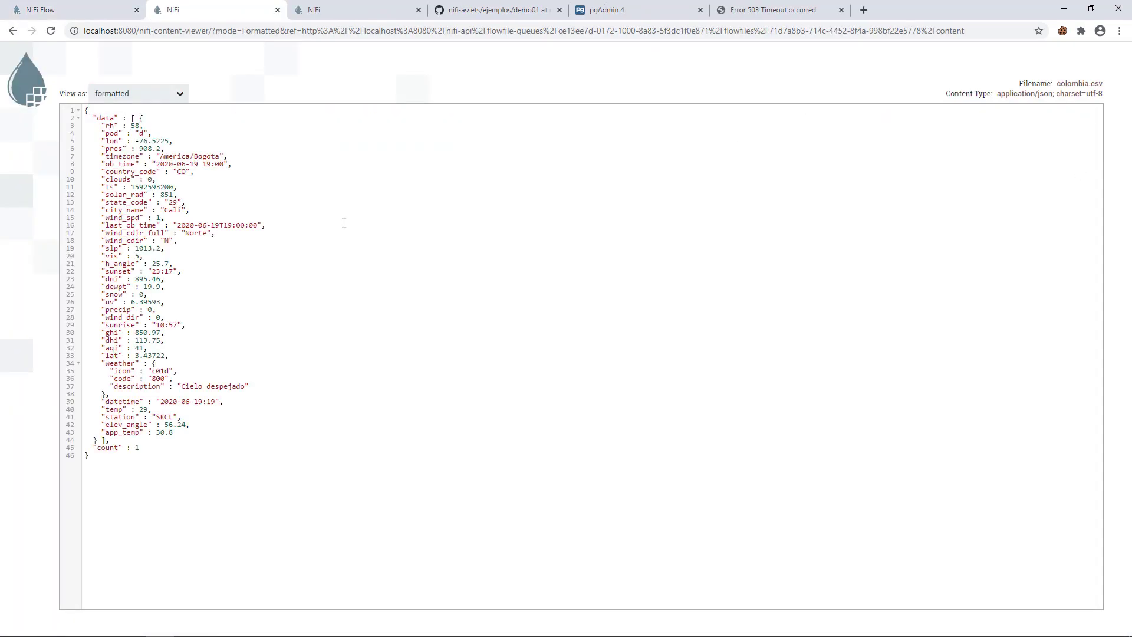
{"action": "left_click", "coordinate": [277, 10]}
{"action": "left_click", "coordinate": [1100, 74]}
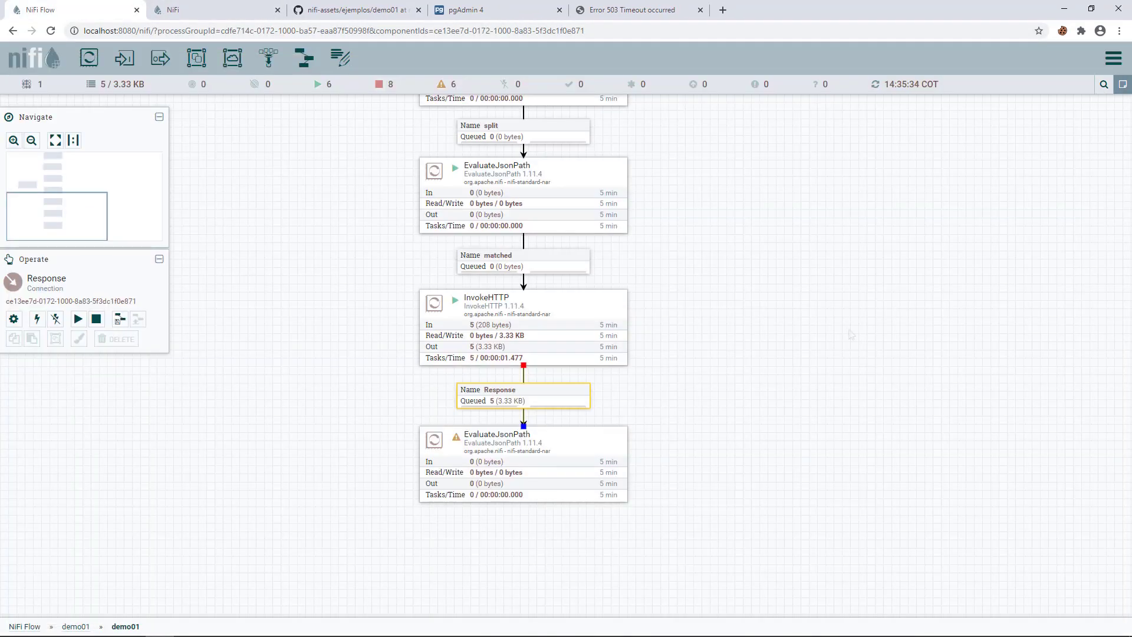
- Set the EvaluateJsonPath Destination property to flowfile-attribute
{"action": "double_click", "coordinate": [518, 368]}
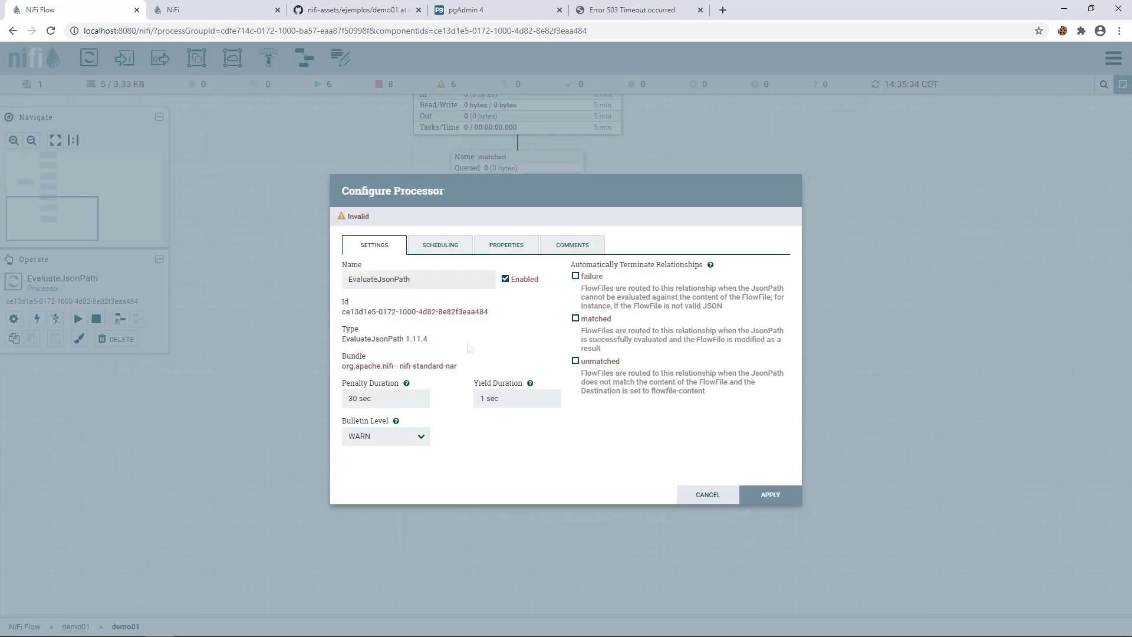
{"action": "left_click", "coordinate": [501, 252]}
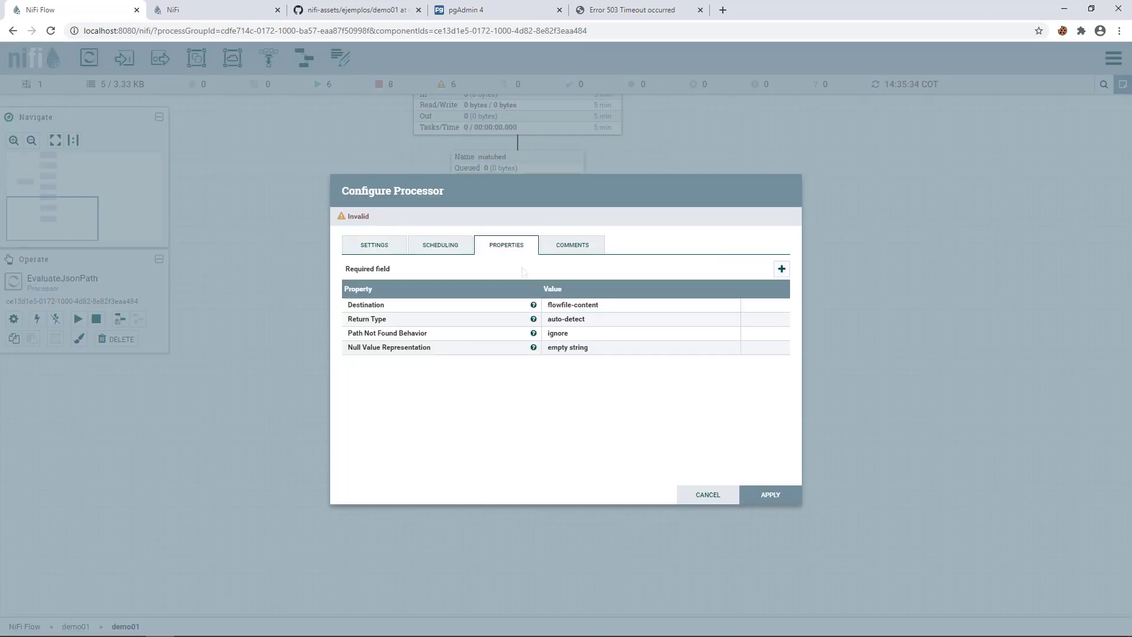
{"action": "left_click", "coordinate": [577, 308]}
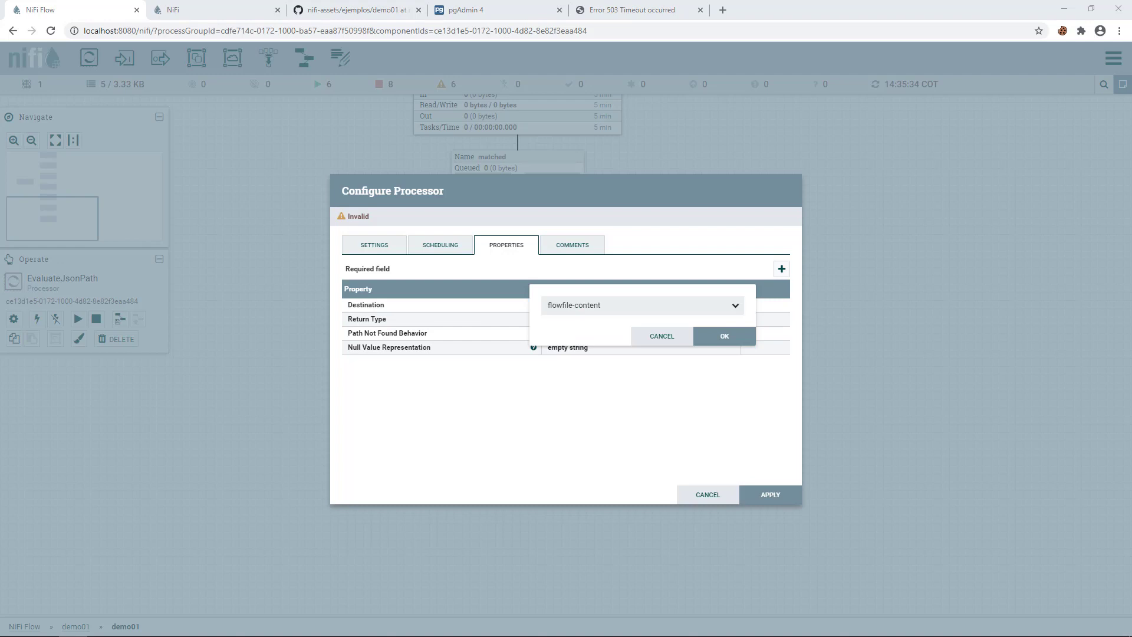
{"action": "left_click", "coordinate": [691, 307]}
{"action": "left_click", "coordinate": [612, 337]}
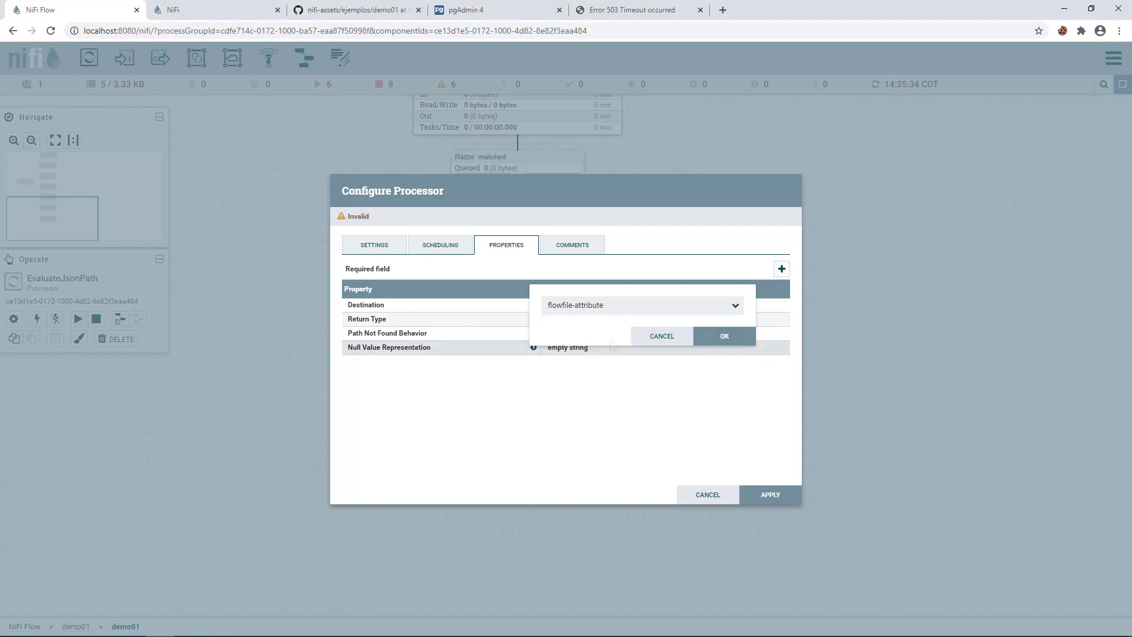
{"action": "left_click", "coordinate": [725, 336]}
- Add a temperaturaCiudad property with value $.data[0].temp and apply the configuration
{"action": "left_click", "coordinate": [782, 269]}
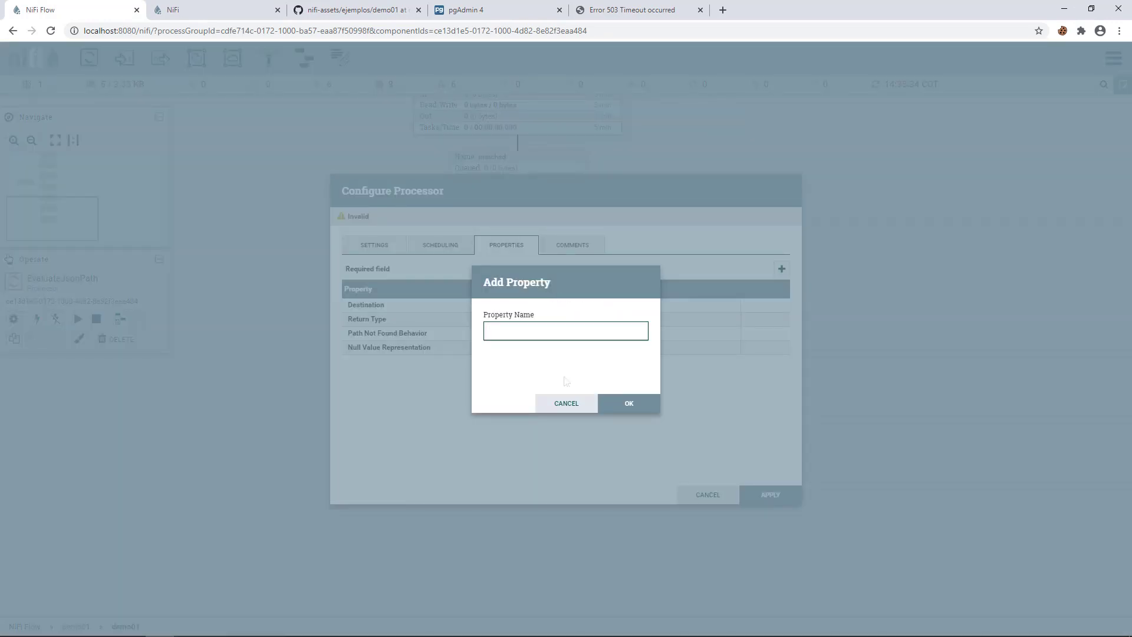
{"action": "type", "text": "temperaturaCiudad"}
{"action": "key", "text": "Return"}
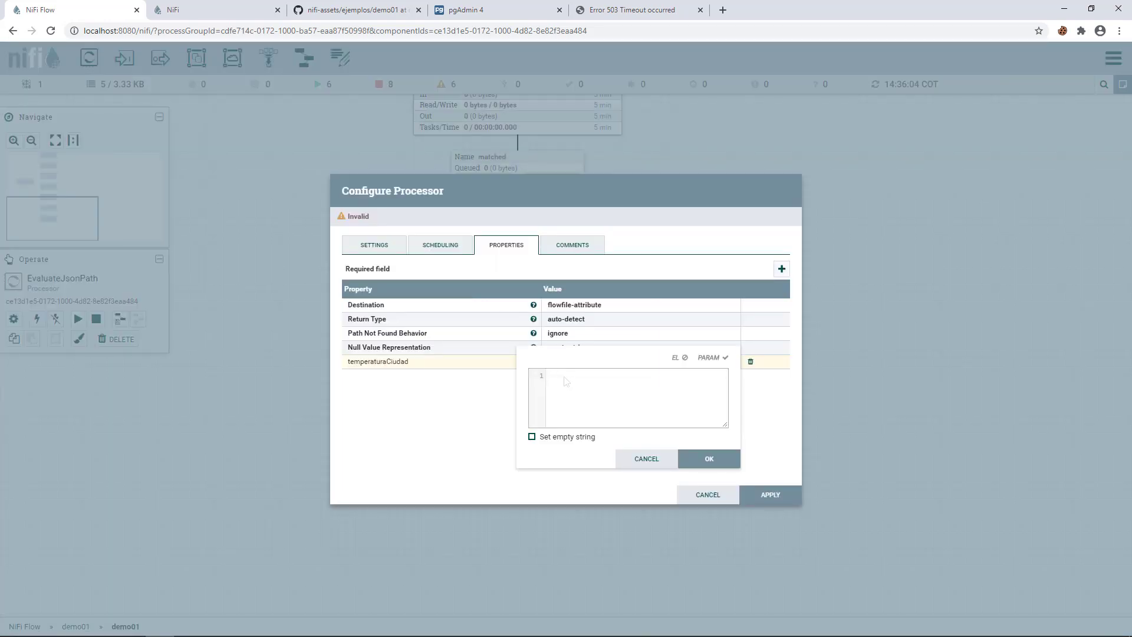
{"action": "type", "text": "$.data[0].temp"}
{"action": "double_click", "coordinate": [565, 376]}
{"action": "left_click", "coordinate": [696, 464]}
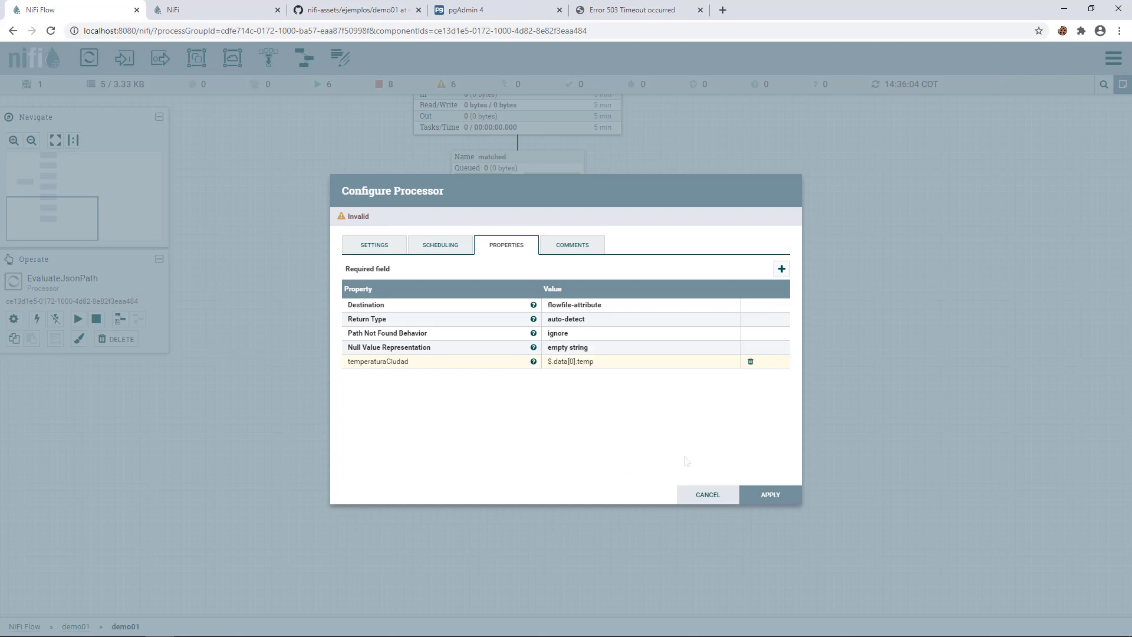
{"action": "left_click", "coordinate": [772, 495]}
{"action": "left_click_drag", "start_coordinate": [538, 459], "coordinate": [539, 438]}
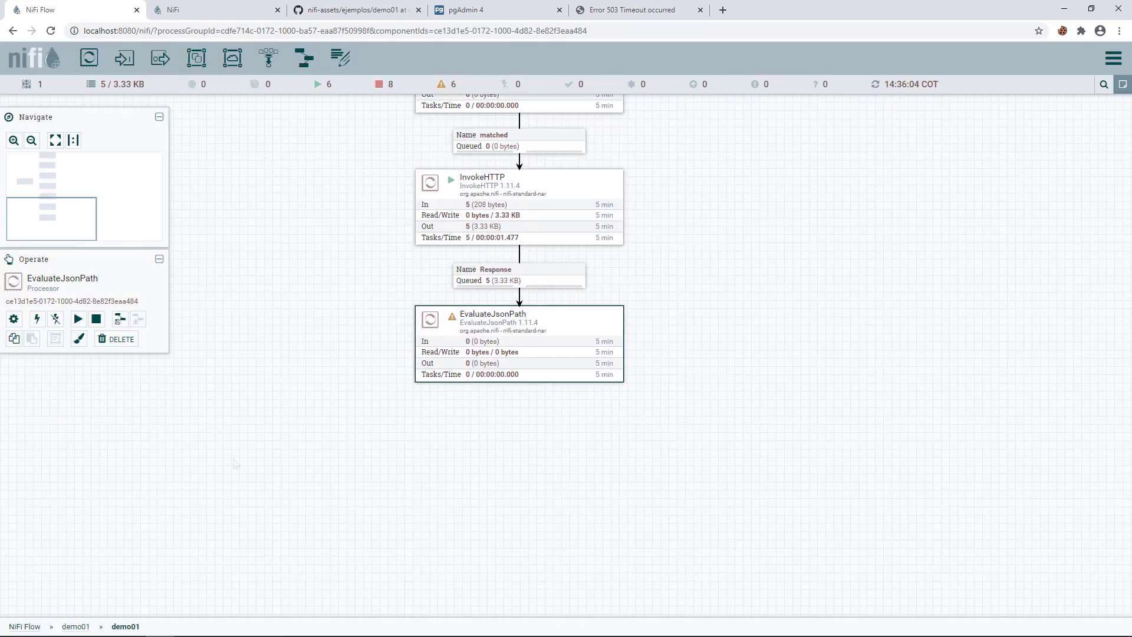
- Add an ExecuteSQL processor and connect EvaluateJsonPath to it for the matched relationship
{"action": "left_click", "coordinate": [73, 636]}
{"action": "left_click_drag", "start_coordinate": [89, 58], "coordinate": [437, 444]}
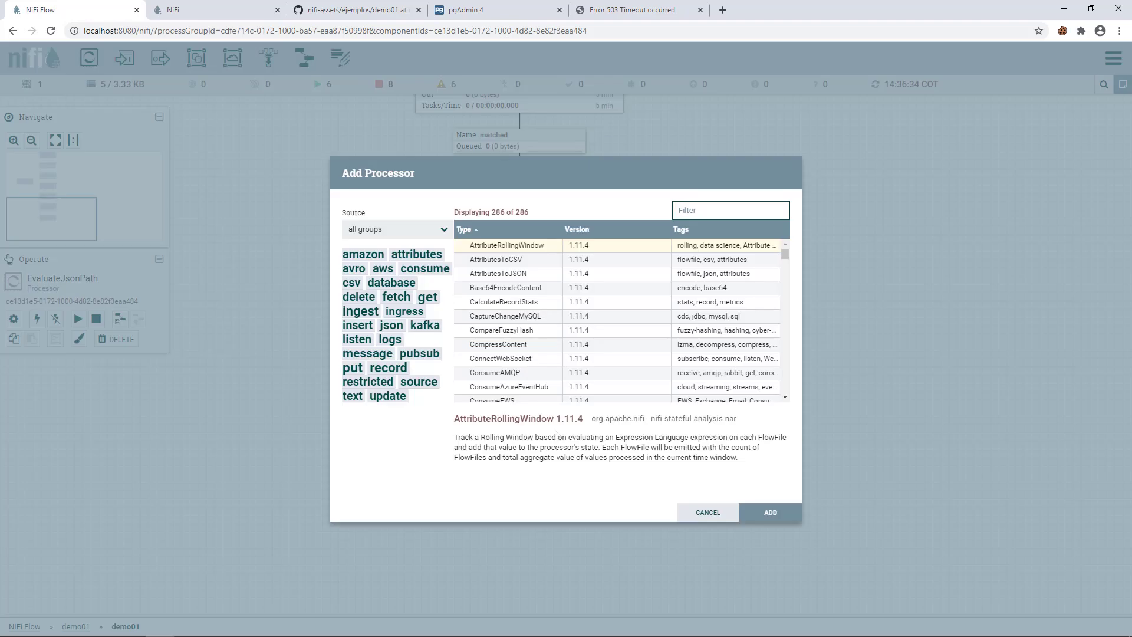
{"action": "type", "text": "exec"}
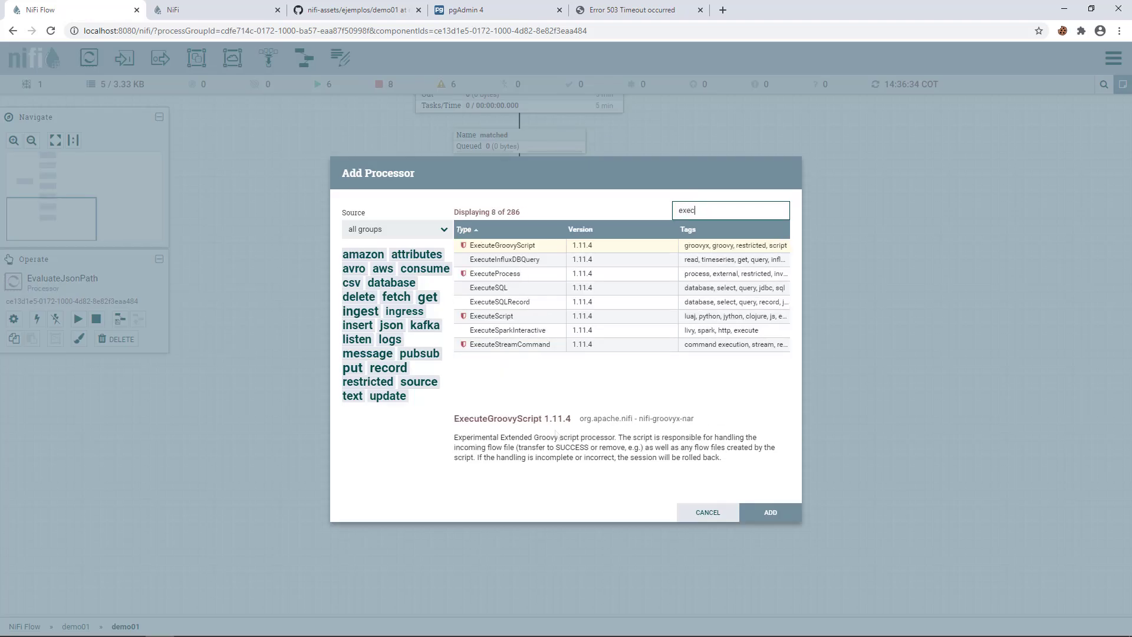
{"action": "type", "text": "ute"}
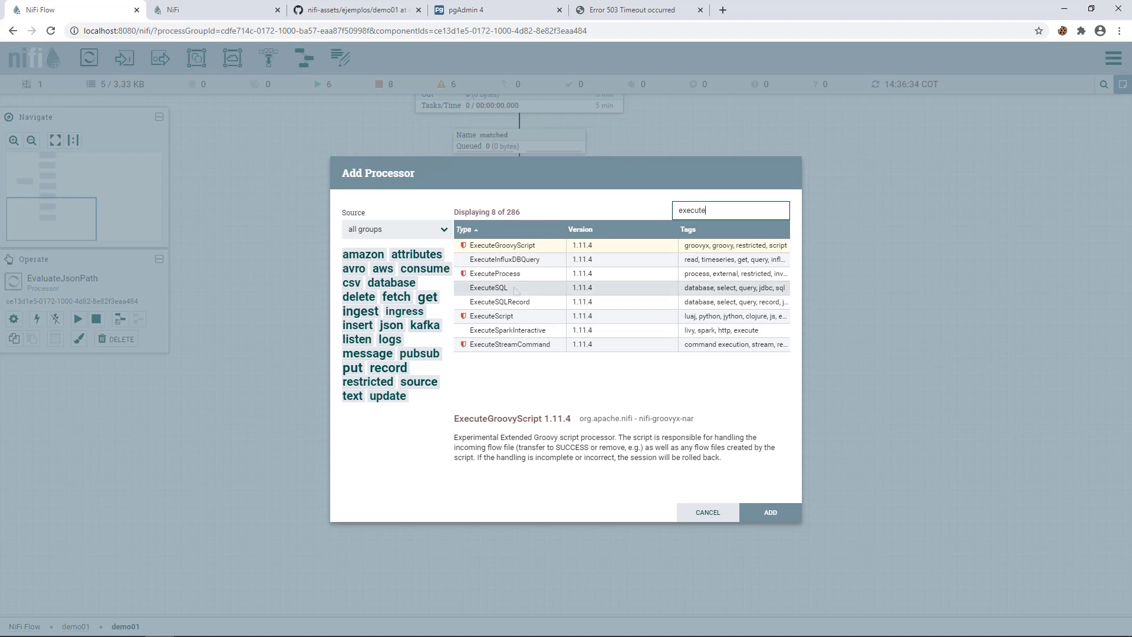
{"action": "double_click", "coordinate": [514, 287]}
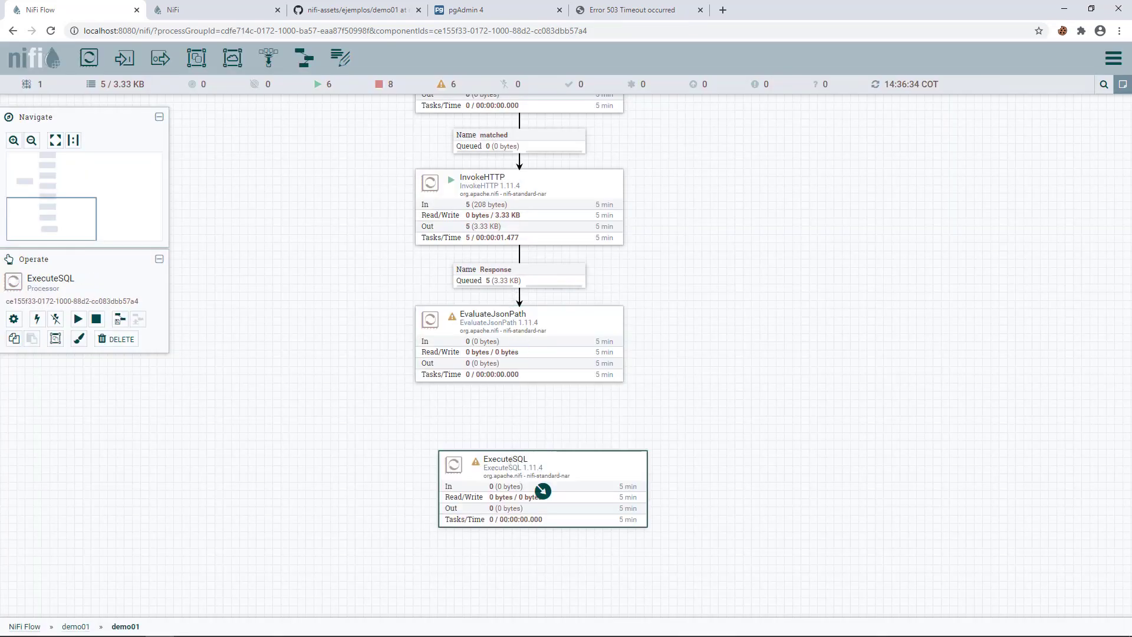
{"action": "left_click_drag", "start_coordinate": [519, 346], "coordinate": [526, 513]}
{"action": "left_click", "coordinate": [373, 337]}
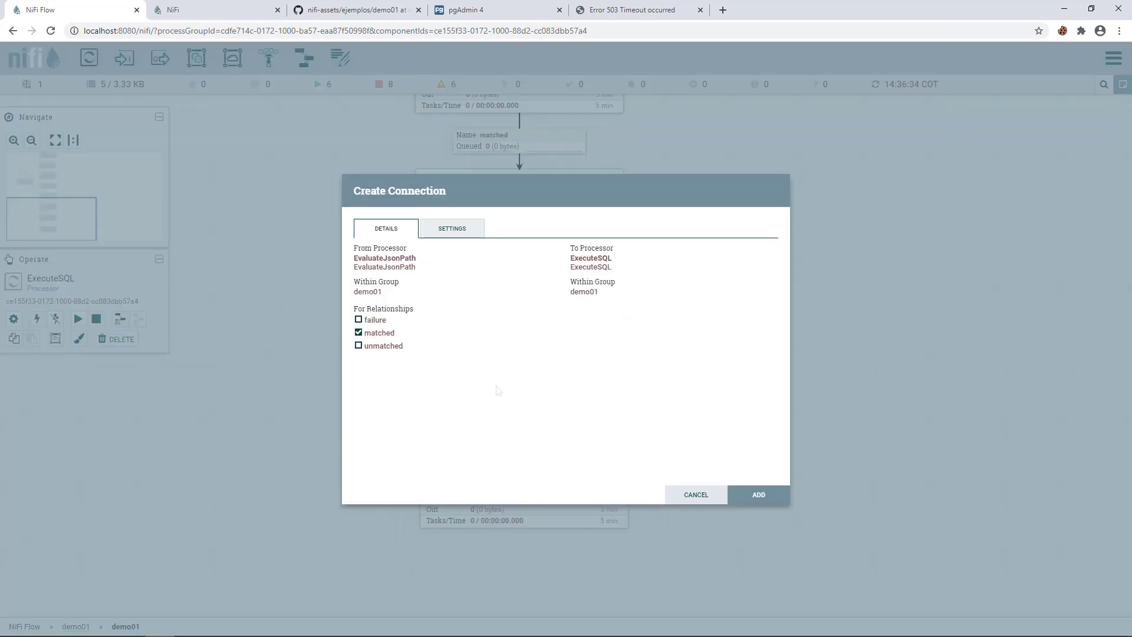
{"action": "left_click", "coordinate": [759, 495]}
- Auto-terminate EvaluateJsonPath's failure relationship and apply the settings
{"action": "double_click", "coordinate": [454, 323]}
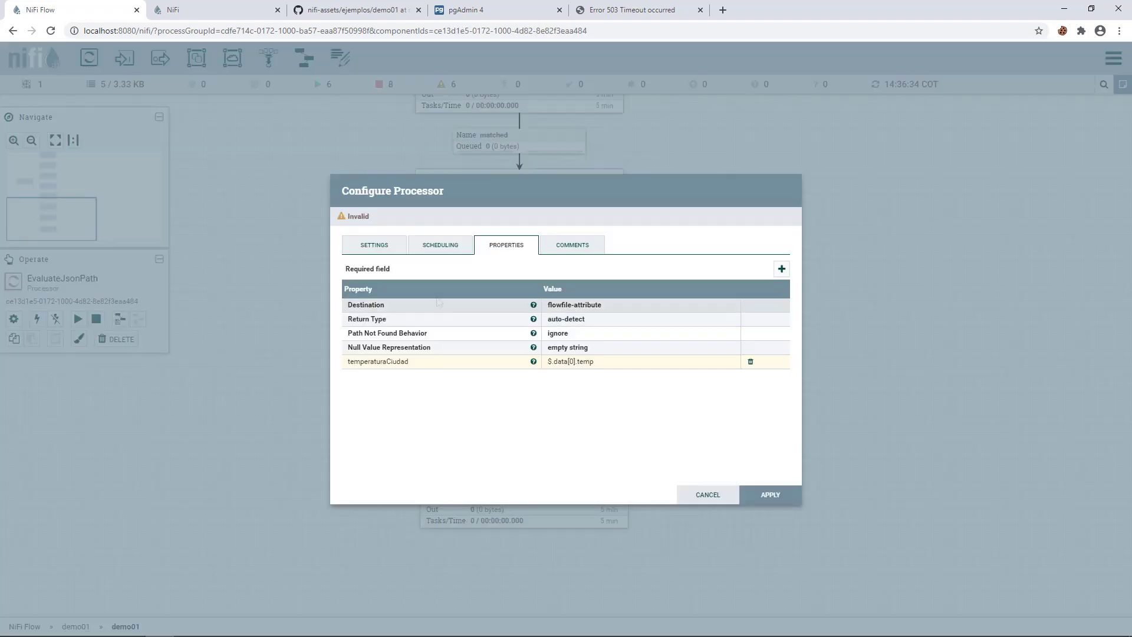
{"action": "left_click", "coordinate": [374, 245]}
{"action": "left_click", "coordinate": [575, 276]}
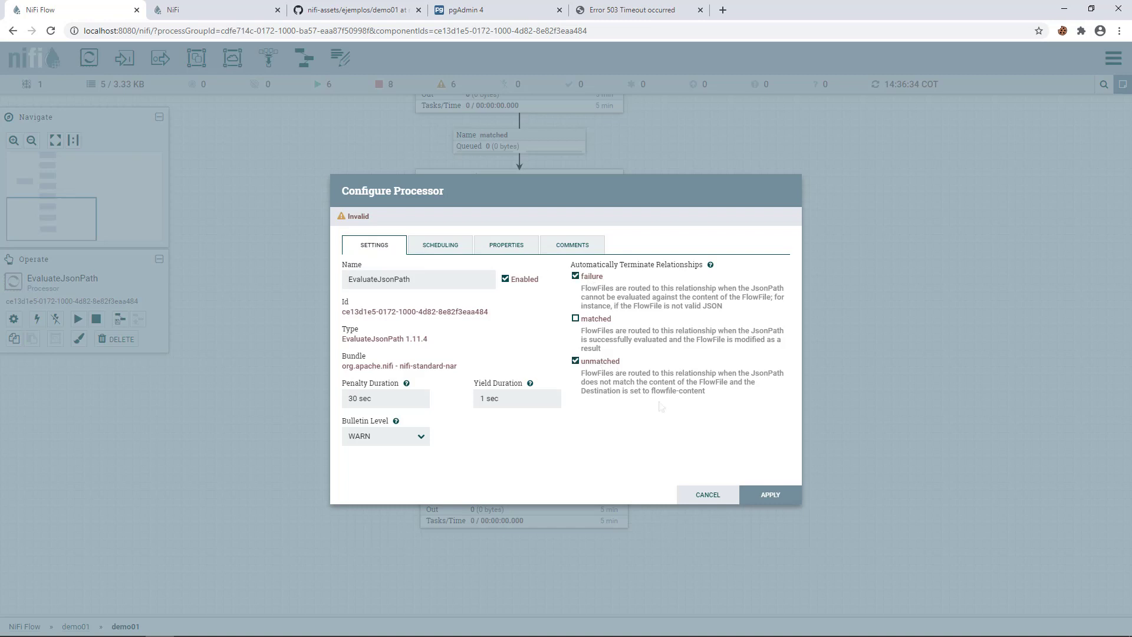
{"action": "left_click", "coordinate": [770, 495]}
{"action": "left_click_drag", "start_coordinate": [686, 437], "coordinate": [651, 374]}
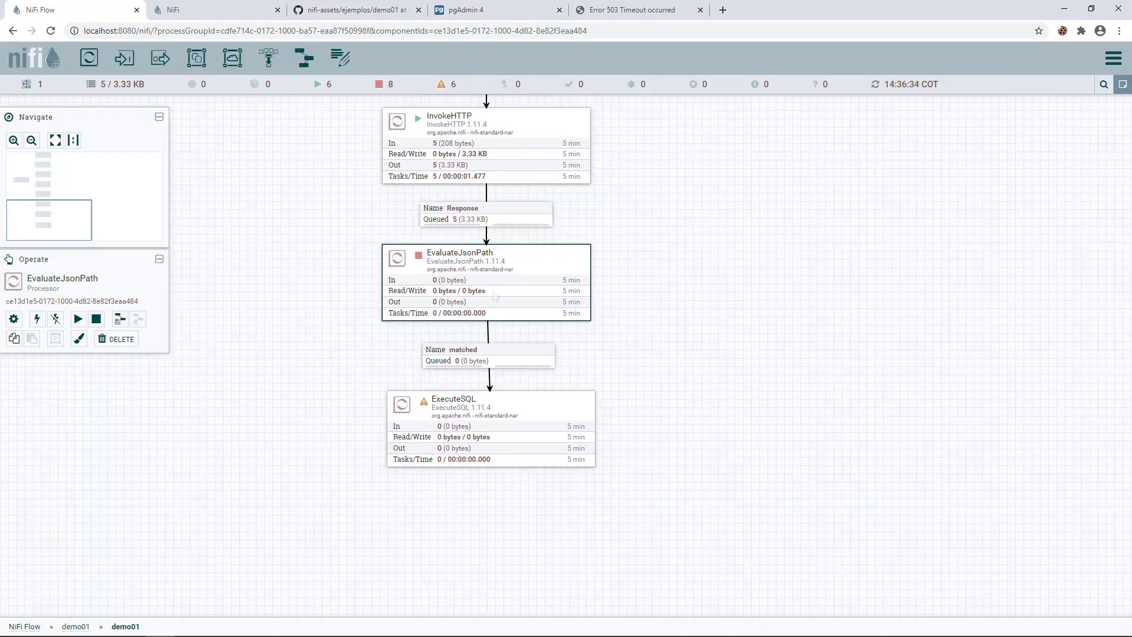
- Start the EvaluateJsonPath processor and bring up the matched connection's actions
{"action": "right_click", "coordinate": [417, 255]}
{"action": "left_click", "coordinate": [444, 278]}
{"action": "right_click", "coordinate": [308, 372]}
{"action": "left_click", "coordinate": [454, 361]}
{"action": "right_click", "coordinate": [444, 366]}
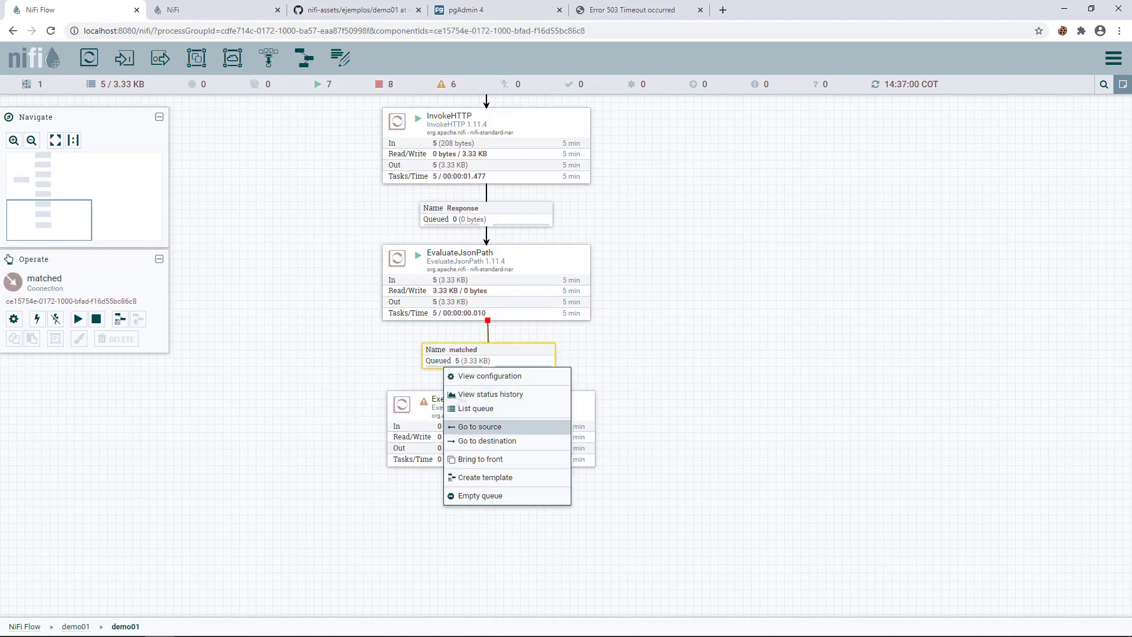
- List the matched queue and verify a flowfile carries temperaturaCiudad = 29
{"action": "left_click", "coordinate": [474, 409]}
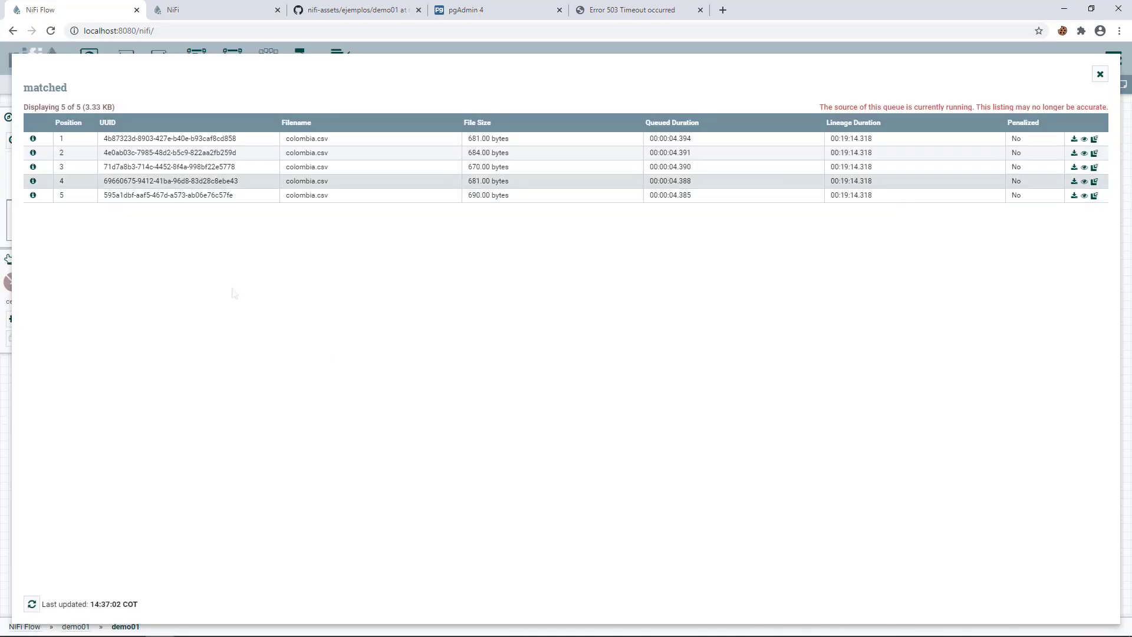
{"action": "left_click", "coordinate": [33, 168]}
{"action": "scroll", "coordinate": [774, 304], "scroll_direction": "down", "scroll_amount": 6}
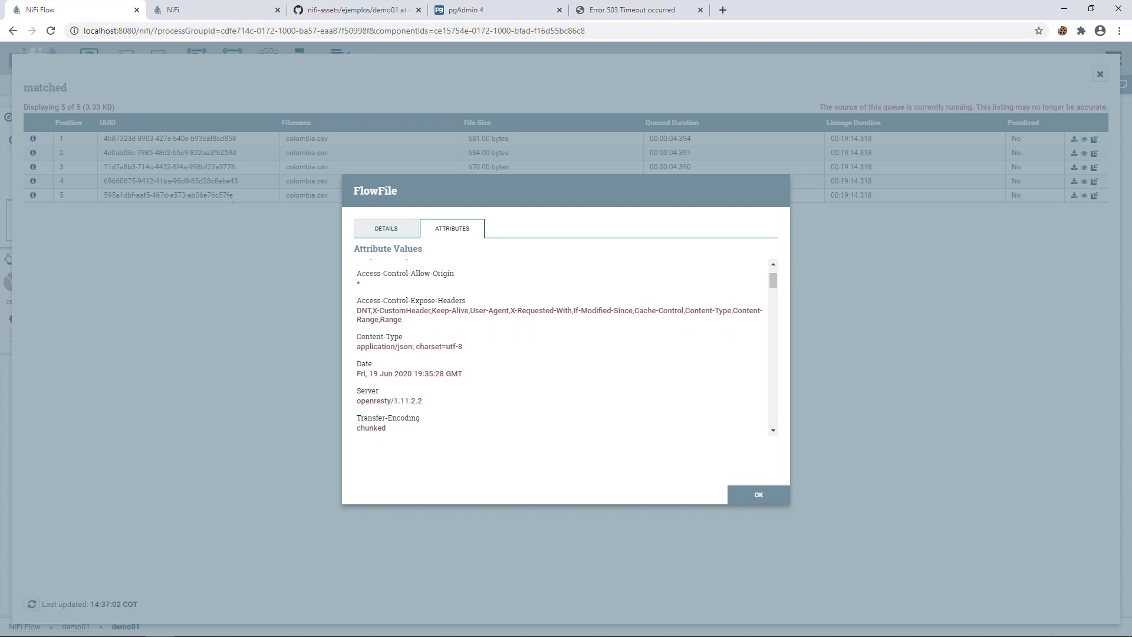
{"action": "left_click_drag", "start_coordinate": [775, 306], "coordinate": [775, 316]}
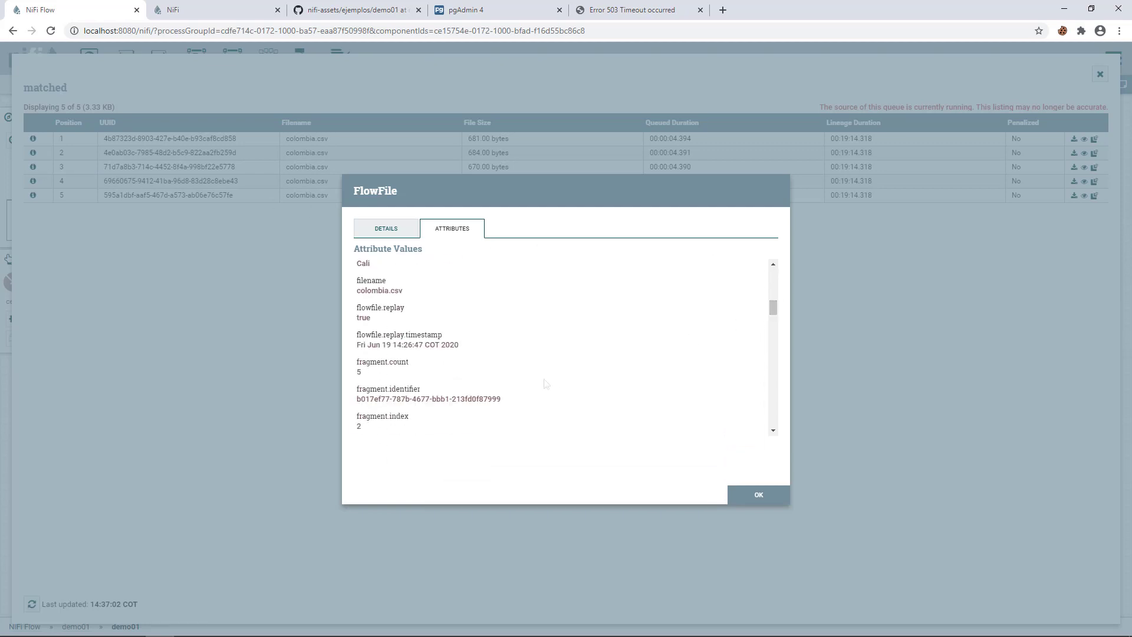
{"action": "key", "text": "ctrl+f"}
{"action": "type", "text": "term"}
{"action": "key", "text": "BackSpace"}
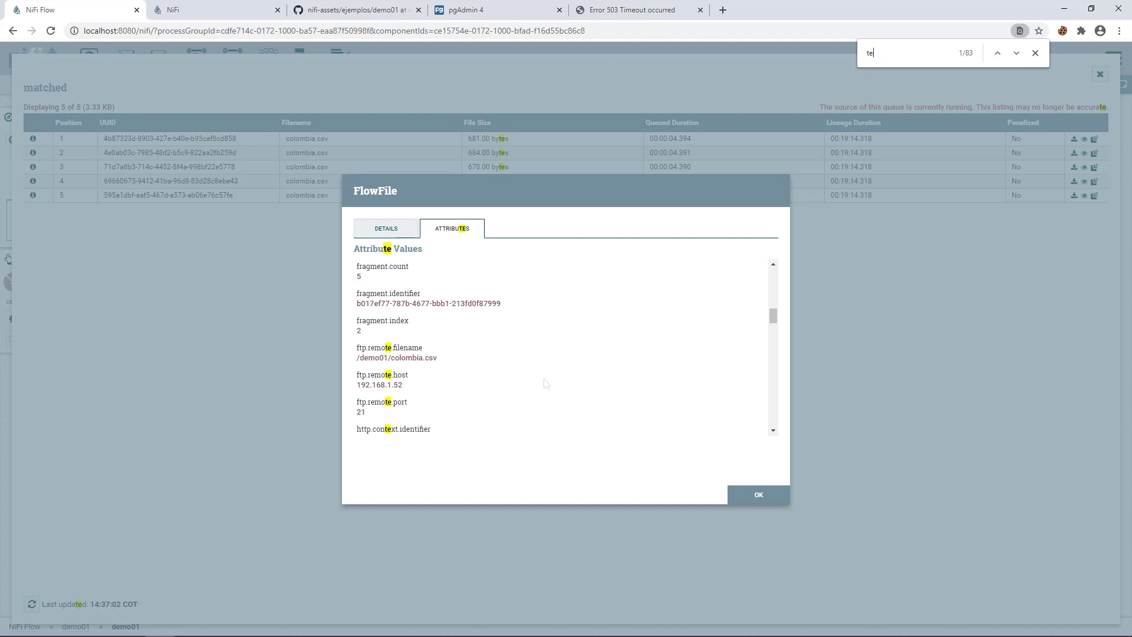
{"action": "type", "text": "mpe"}
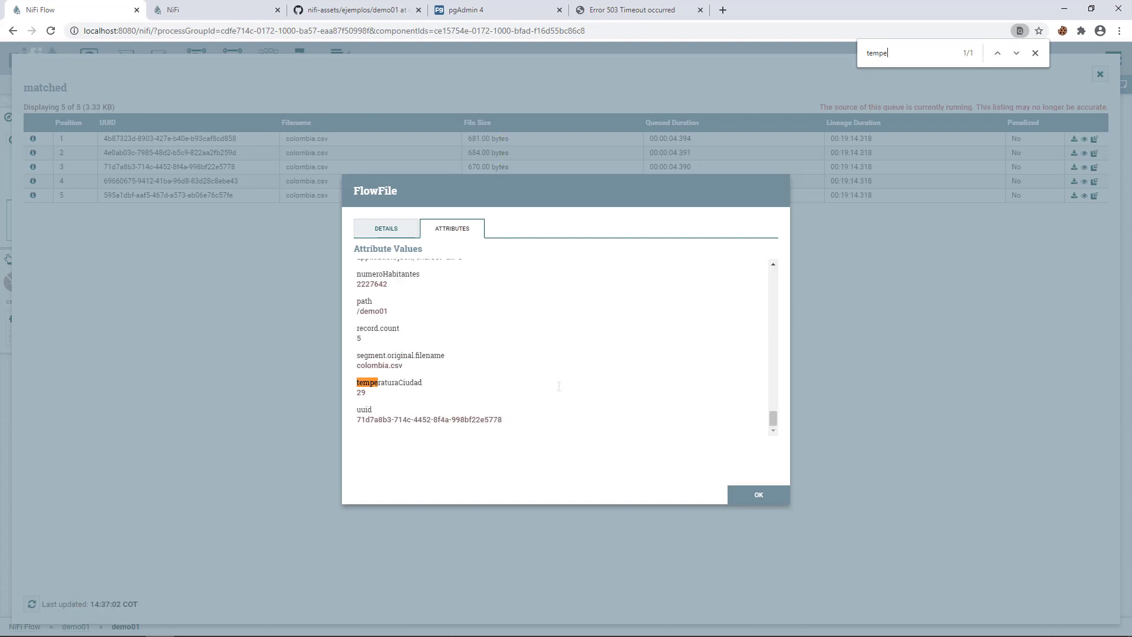
- Close the flowfile details and queue listing, and pan the flow to ExecuteSQL
{"action": "left_click", "coordinate": [755, 494]}
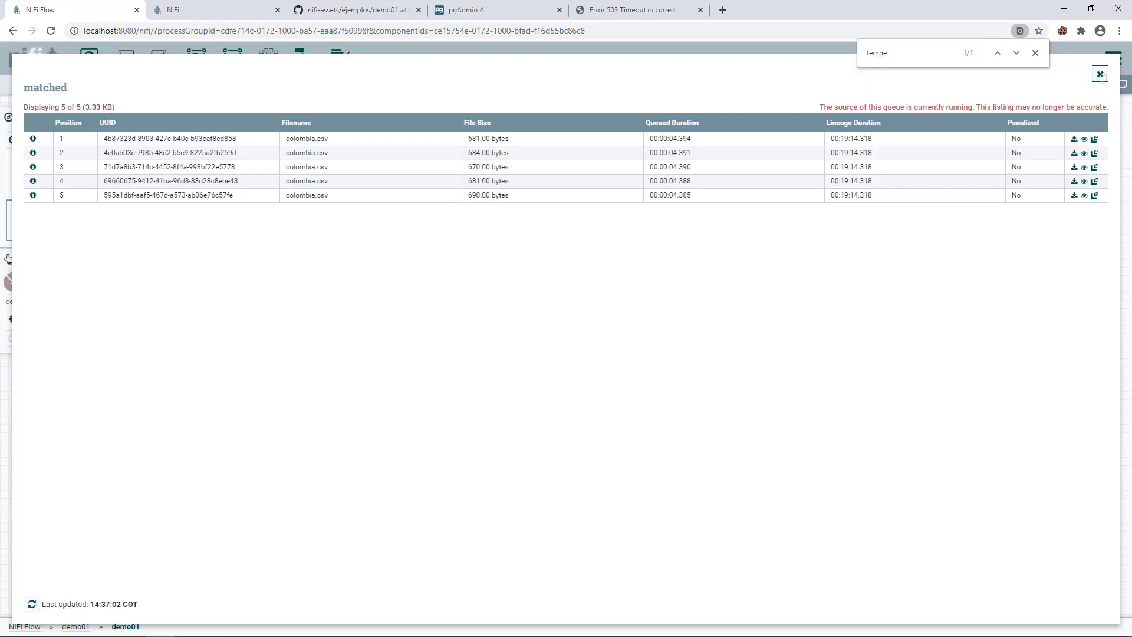
{"action": "left_click", "coordinate": [1100, 73]}
{"action": "left_click_drag", "start_coordinate": [755, 343], "coordinate": [757, 272]}
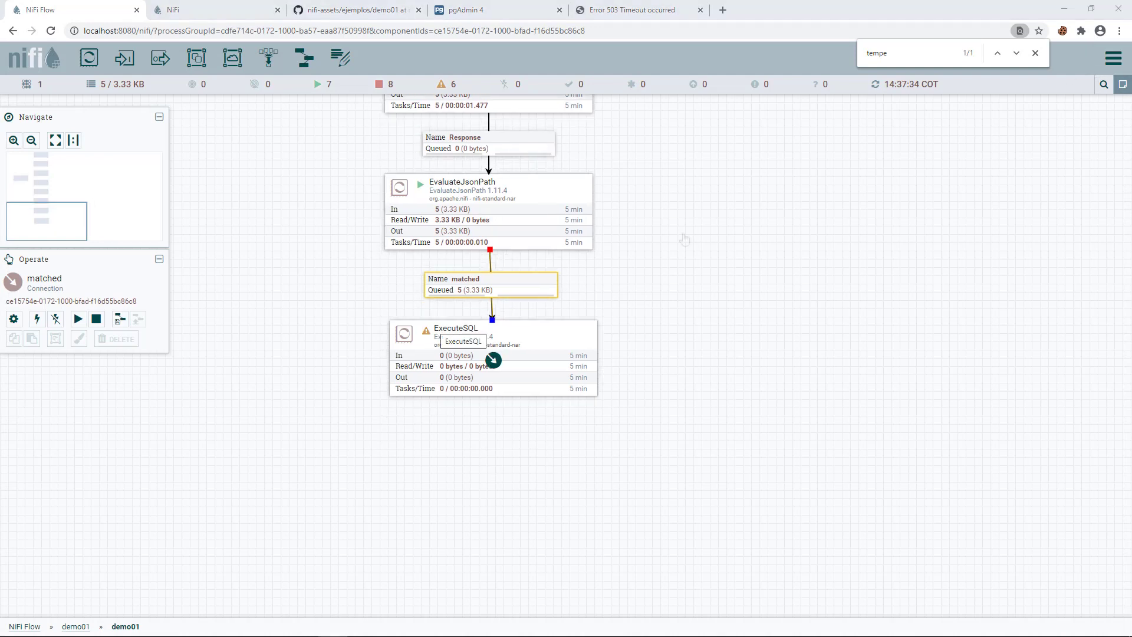
- Paste the ciudad–pais join query into ExecuteSQL's SQL select query, then check the ciudad table in pgAdmin 4
{"action": "double_click", "coordinate": [493, 359]}
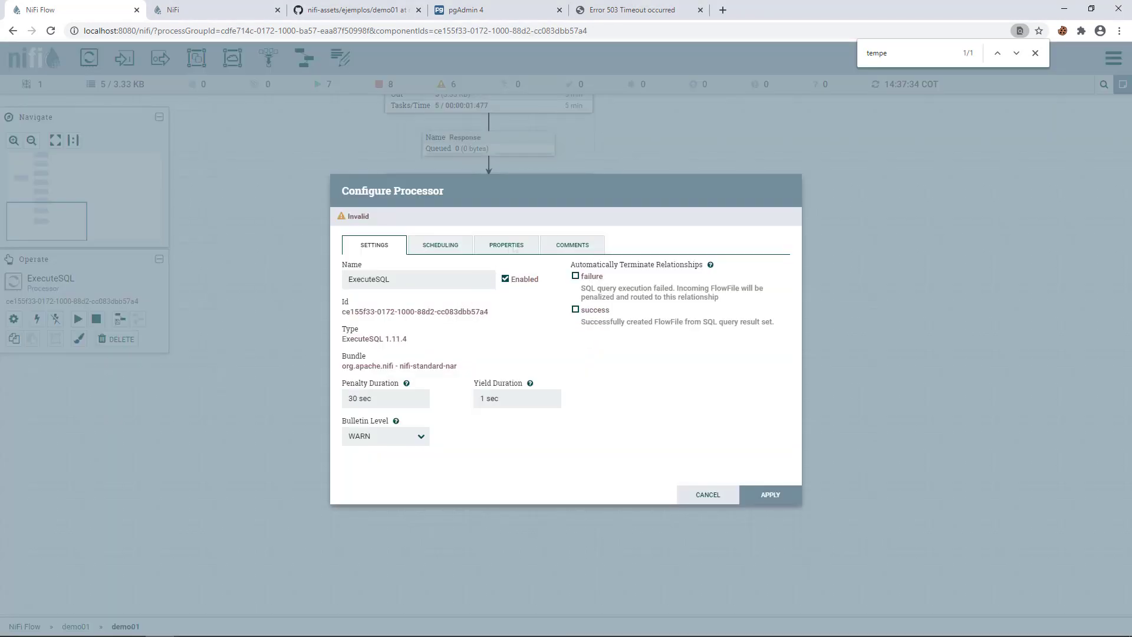
{"action": "left_click", "coordinate": [510, 245]}
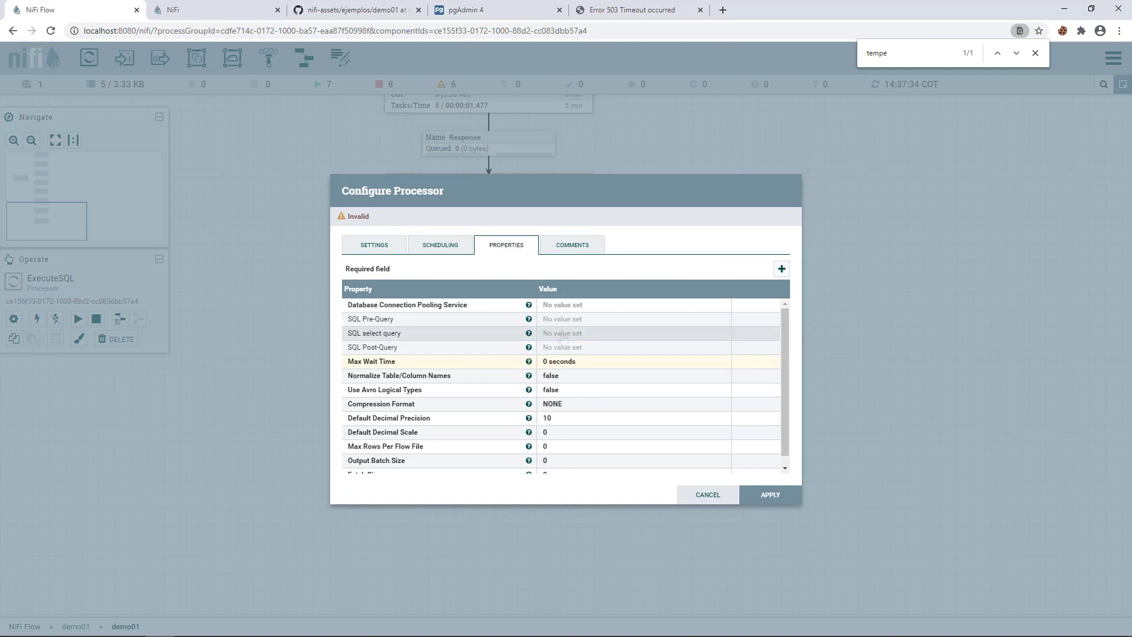
{"action": "left_click", "coordinate": [590, 333]}
{"action": "left_click_drag", "start_coordinate": [570, 330], "coordinate": [364, 185]}
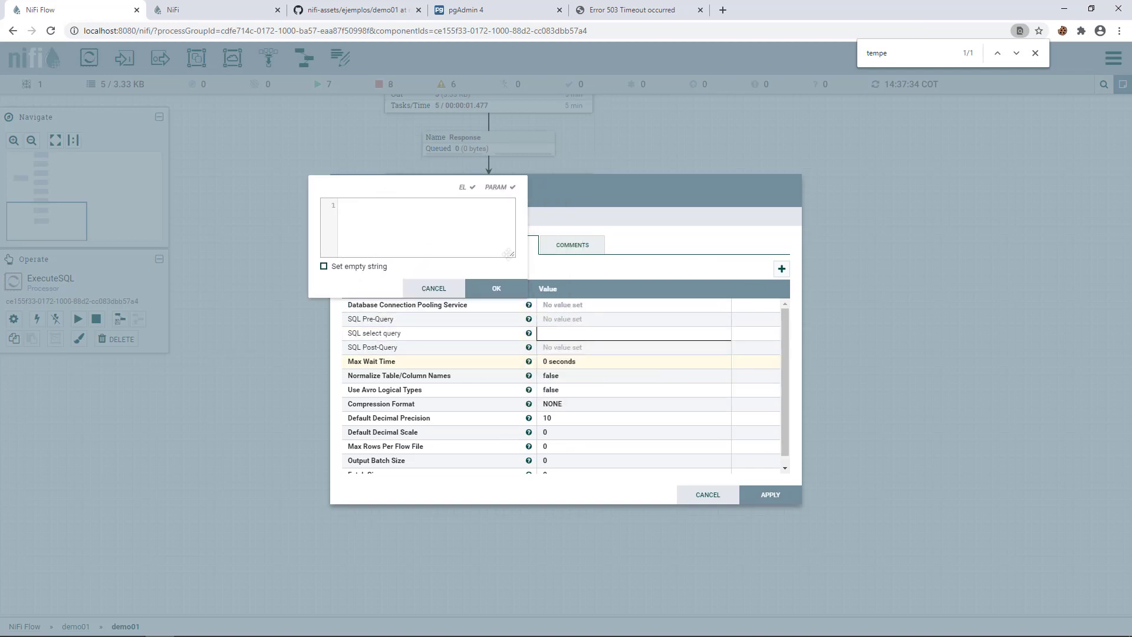
{"action": "left_click_drag", "start_coordinate": [511, 254], "coordinate": [867, 422]}
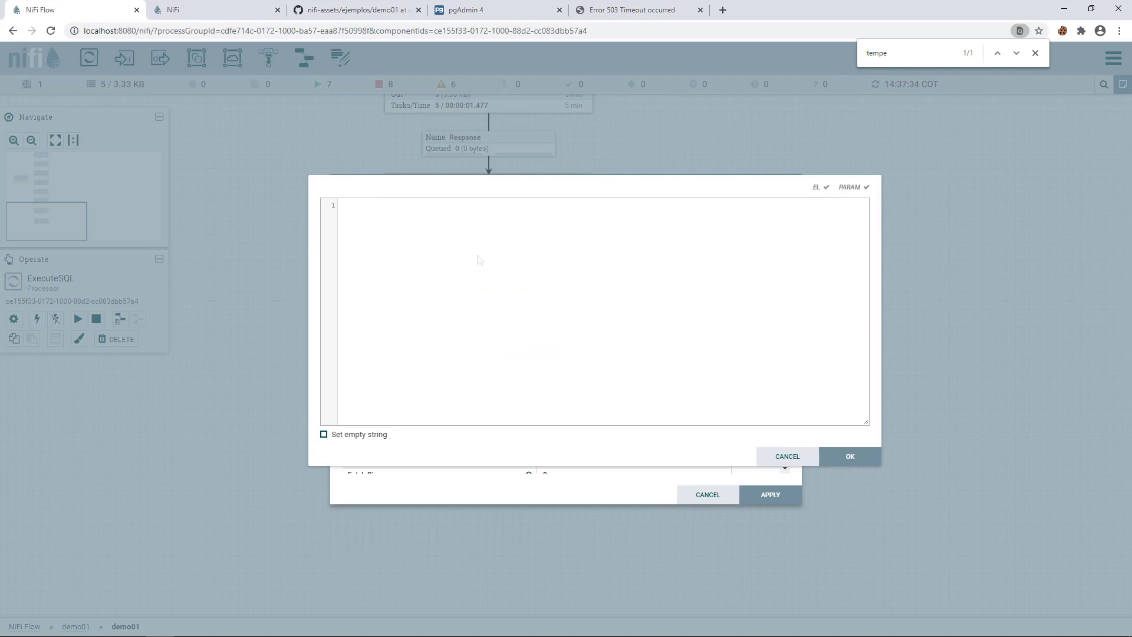
{"action": "type", "text": "SELECT ciudad.nombre, ciudad.descripcion FROM ciudad INNER JOIN pais ON ciudad.pais = pais.id WHERE LOWER(pais.nombre) like '%${http.query.param.pais}%' AND LOWER(ciudad.nombre) like '%${ciudad:toLower()}%'"}
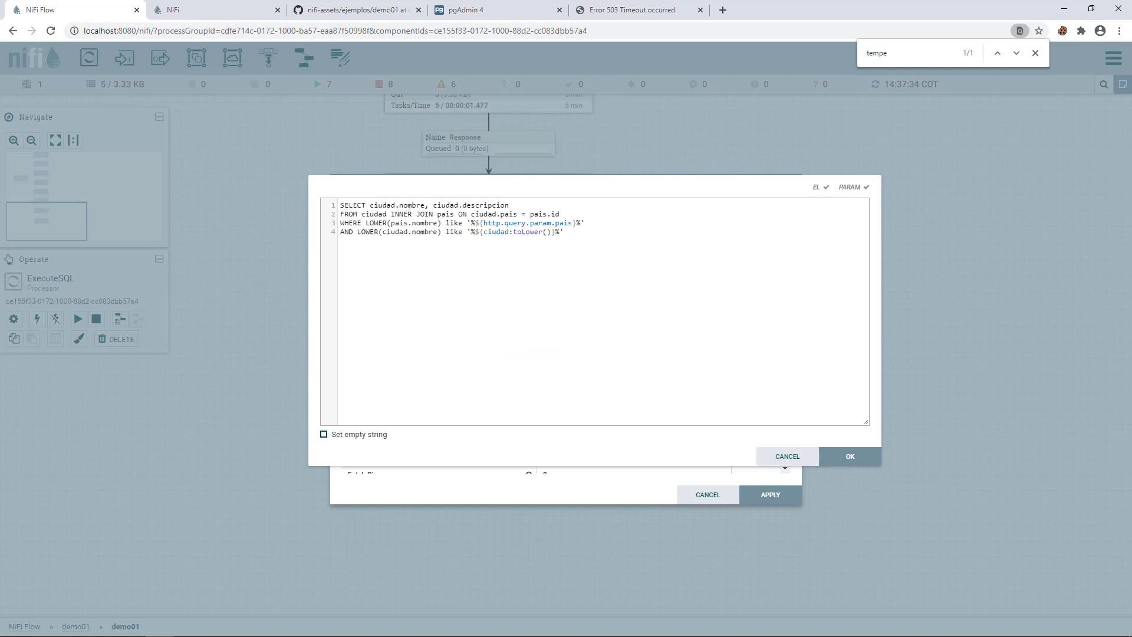
{"action": "double_click", "coordinate": [412, 206]}
{"action": "left_click", "coordinate": [478, 14]}
{"action": "left_click", "coordinate": [380, 141]}
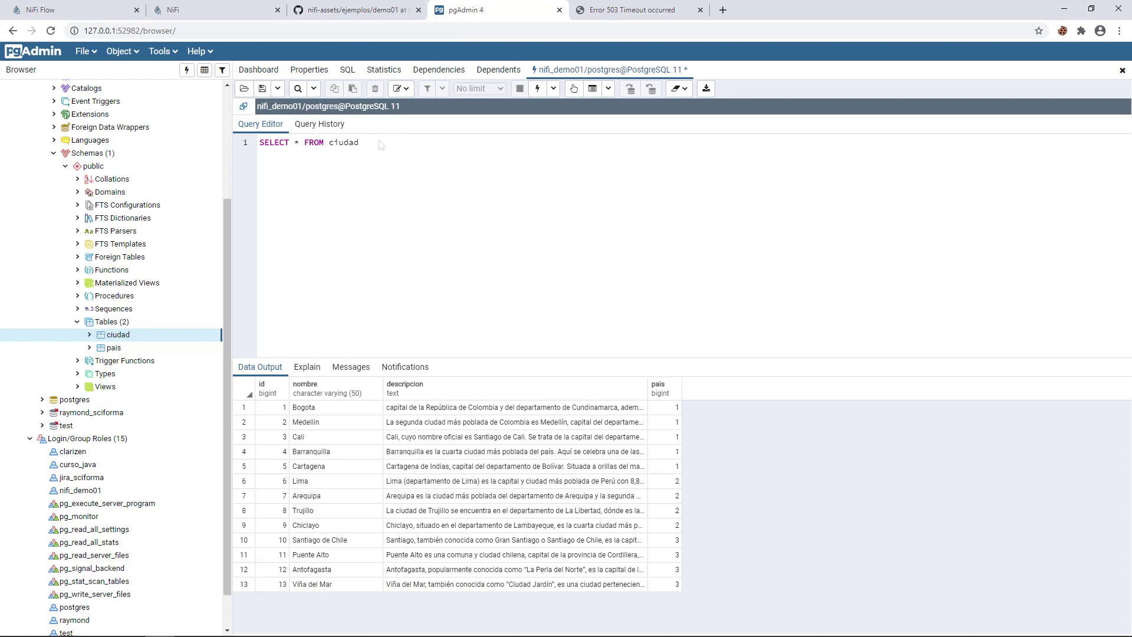
- Run SELECT * FROM ciudad to list the 13 cities, then return to the NiFi flow
{"action": "left_click", "coordinate": [537, 89]}
{"action": "left_click", "coordinate": [98, 13]}
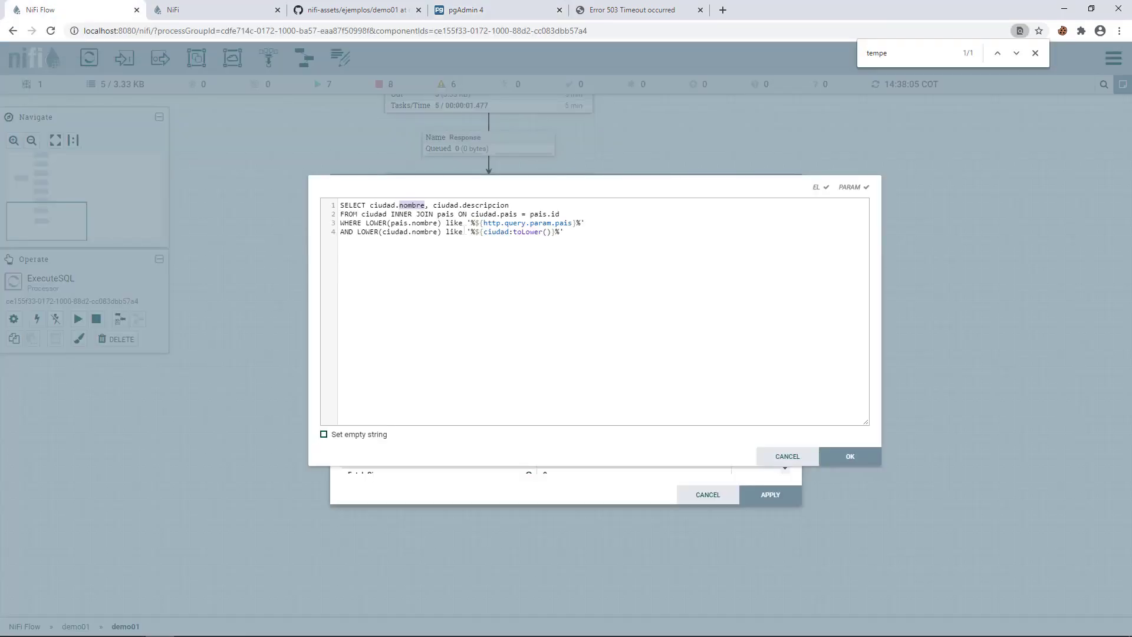
- Check the descripcion, pais and ciudad parts of the join query and confirm it in ExecuteSQL
{"action": "double_click", "coordinate": [474, 205]}
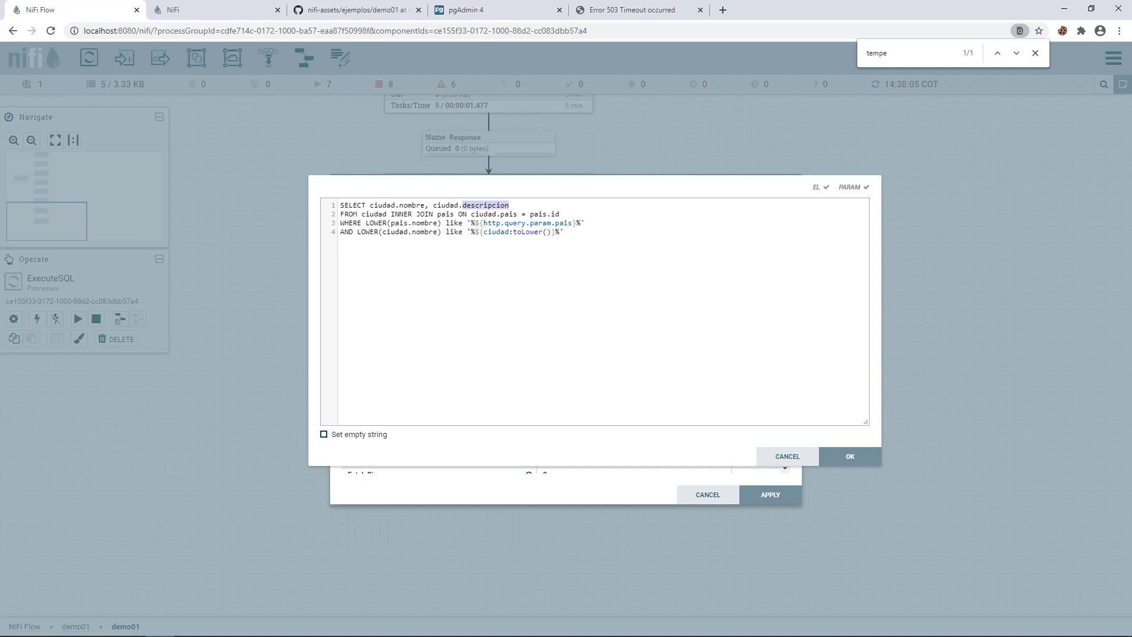
{"action": "mouse_move", "coordinate": [483, 223]}
{"action": "left_mouse_down"}
{"action": "mouse_move", "coordinate": [526, 226]}
{"action": "mouse_move", "coordinate": [499, 224]}
{"action": "left_mouse_up"}
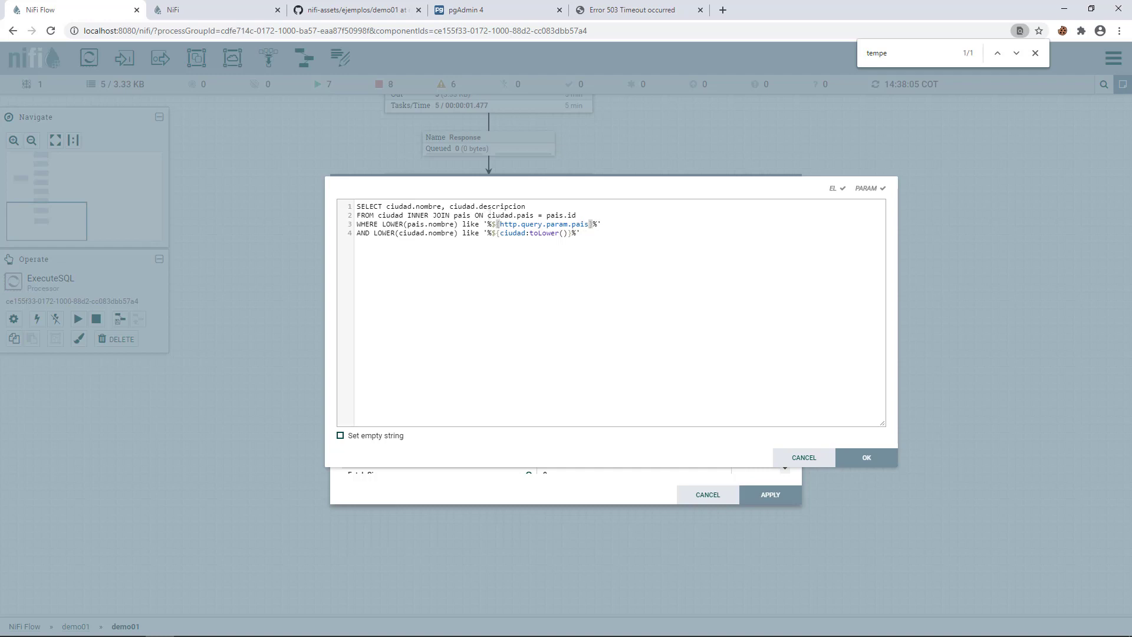
{"action": "double_click", "coordinate": [513, 233]}
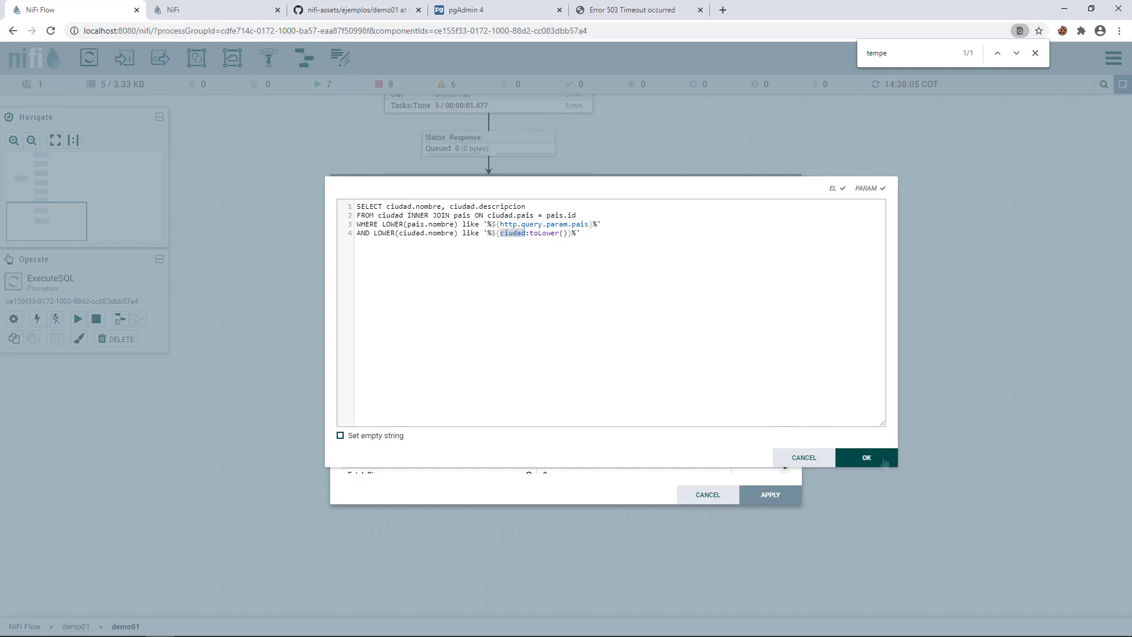
{"action": "left_click", "coordinate": [879, 460]}
{"action": "scroll", "coordinate": [597, 415], "scroll_direction": "down", "scroll_amount": 1}
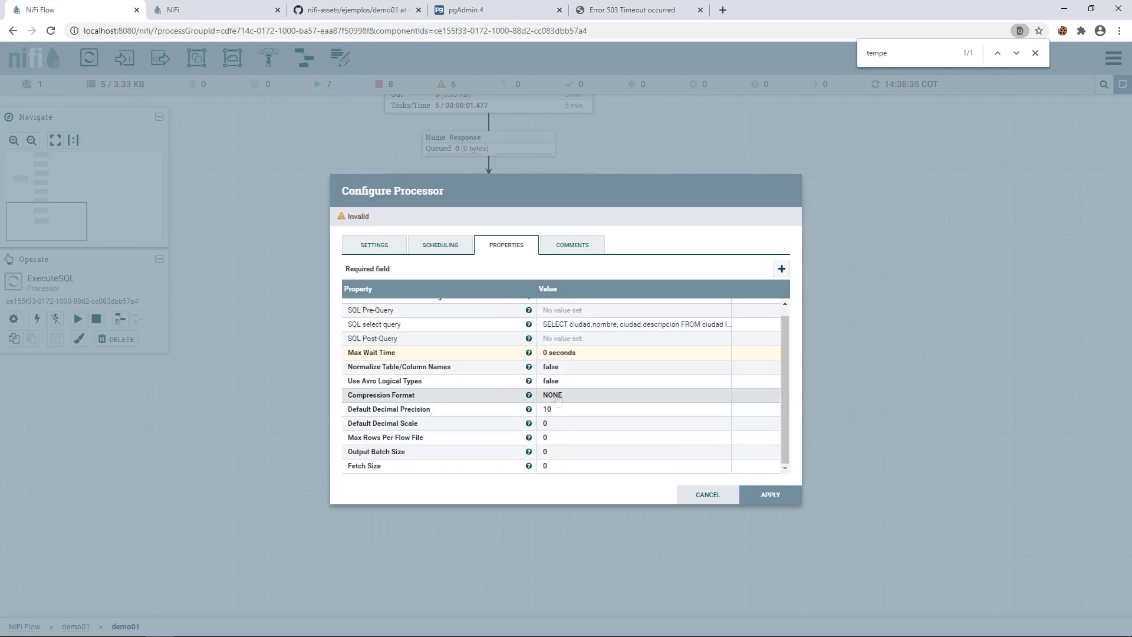
{"action": "scroll", "coordinate": [558, 313], "scroll_direction": "up", "scroll_amount": 1}
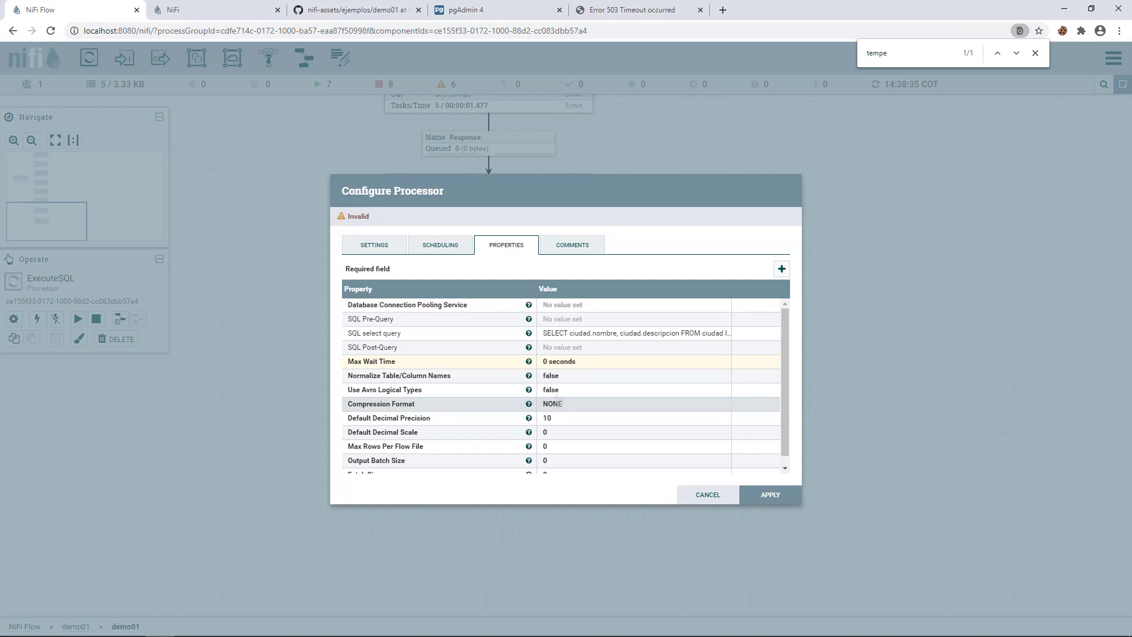
- Create a new DBCPConnectionPool service as ExecuteSQL's Database Connection Pooling Service and apply
{"action": "left_click", "coordinate": [557, 307]}
{"action": "left_click", "coordinate": [560, 306]}
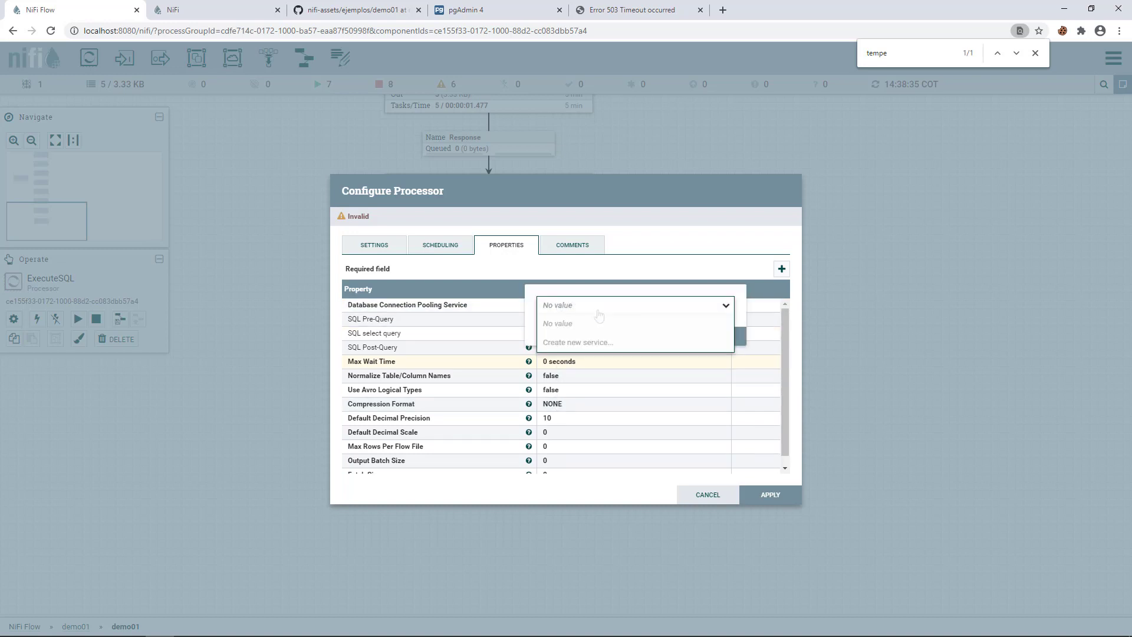
{"action": "left_click", "coordinate": [562, 345]}
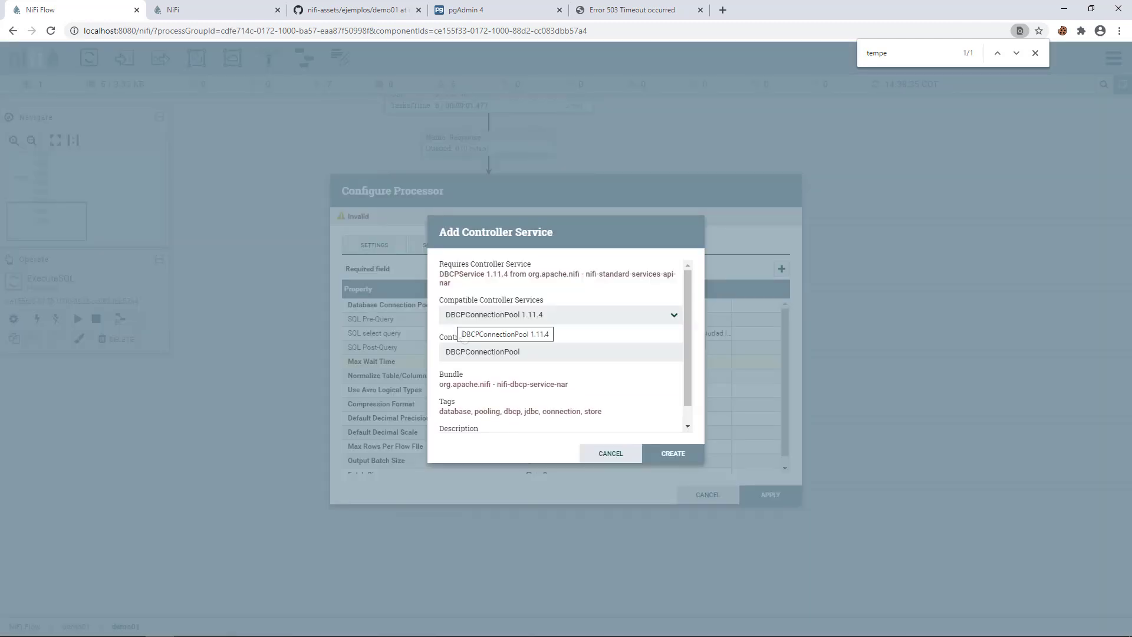
{"action": "left_click", "coordinate": [670, 453]}
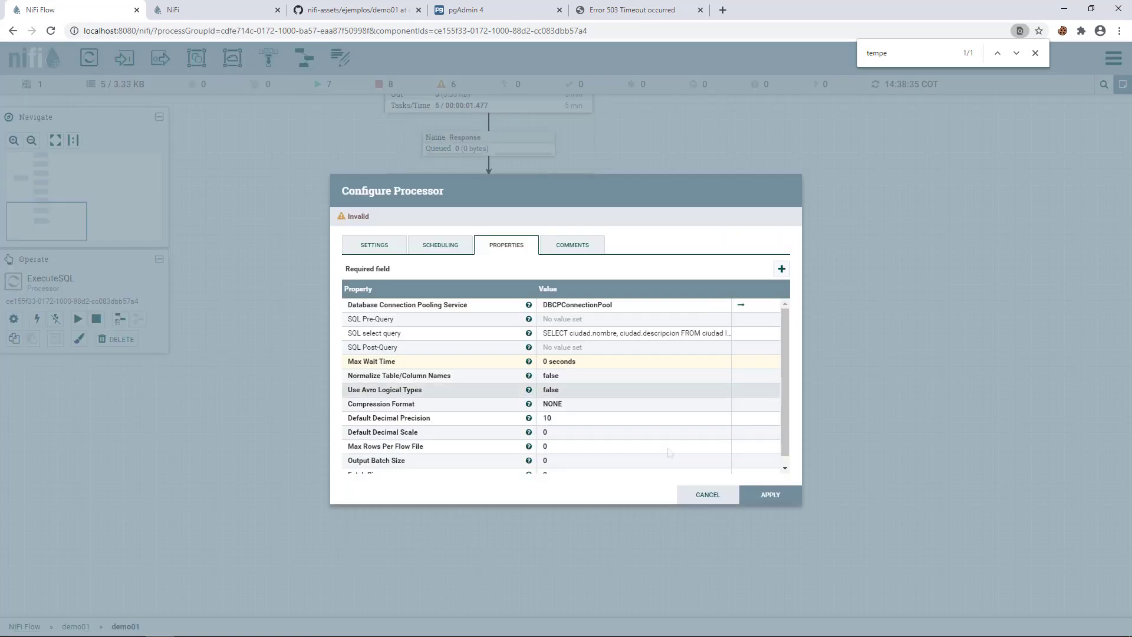
{"action": "left_click", "coordinate": [760, 495]}
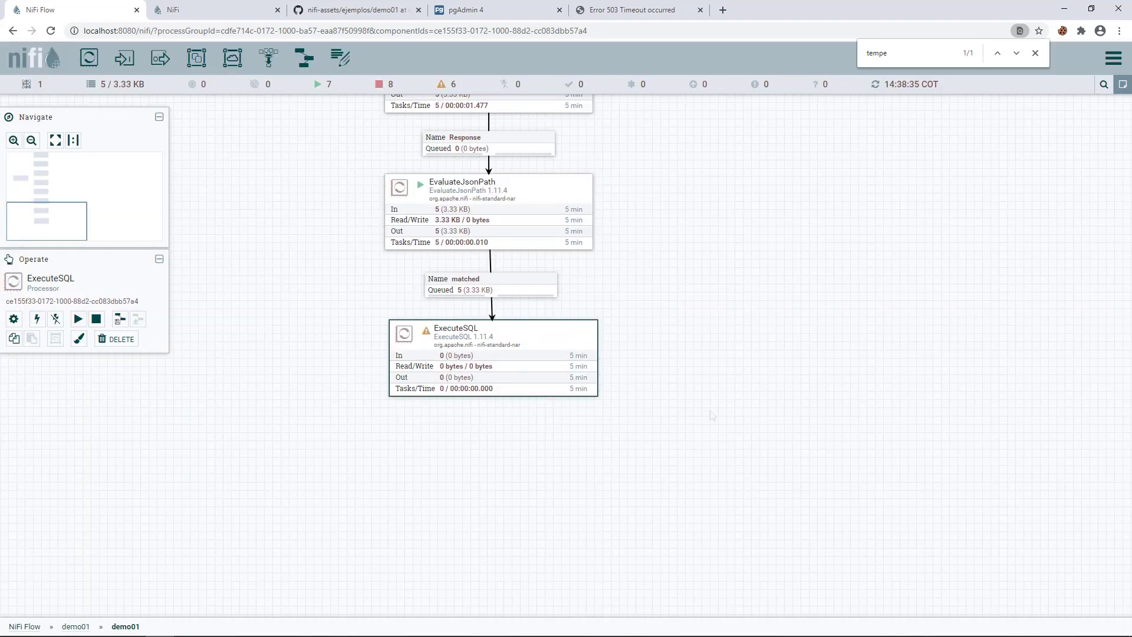
- In the demo01 group configuration, review the DBCPConnectionPool URL pointing at the nifi_demo01 database
{"action": "right_click", "coordinate": [624, 262]}
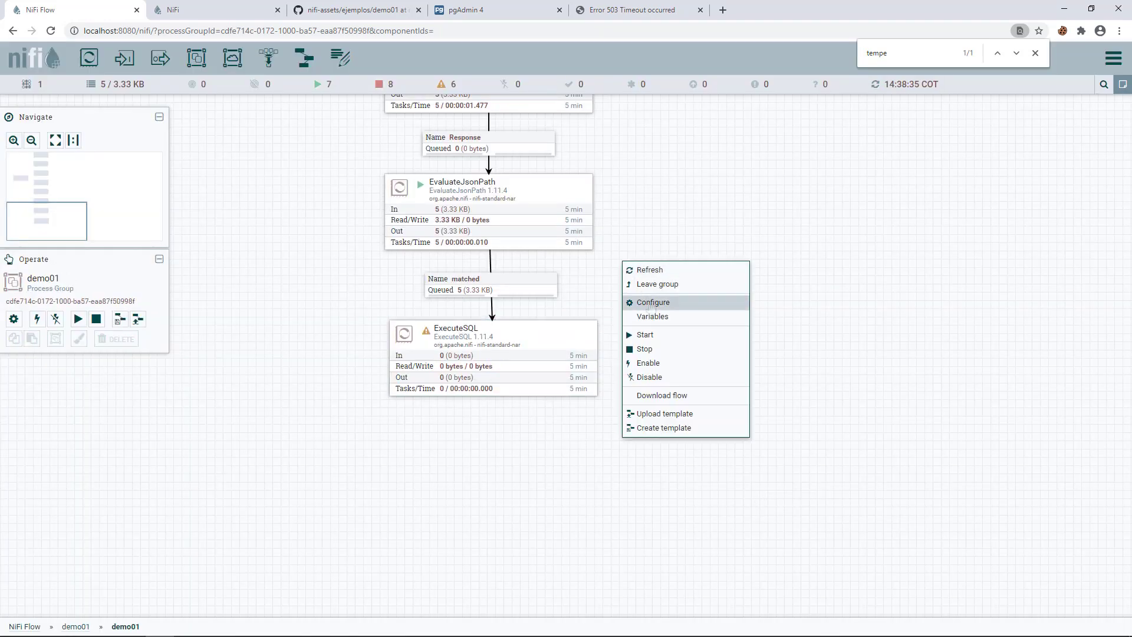
{"action": "left_click", "coordinate": [651, 306]}
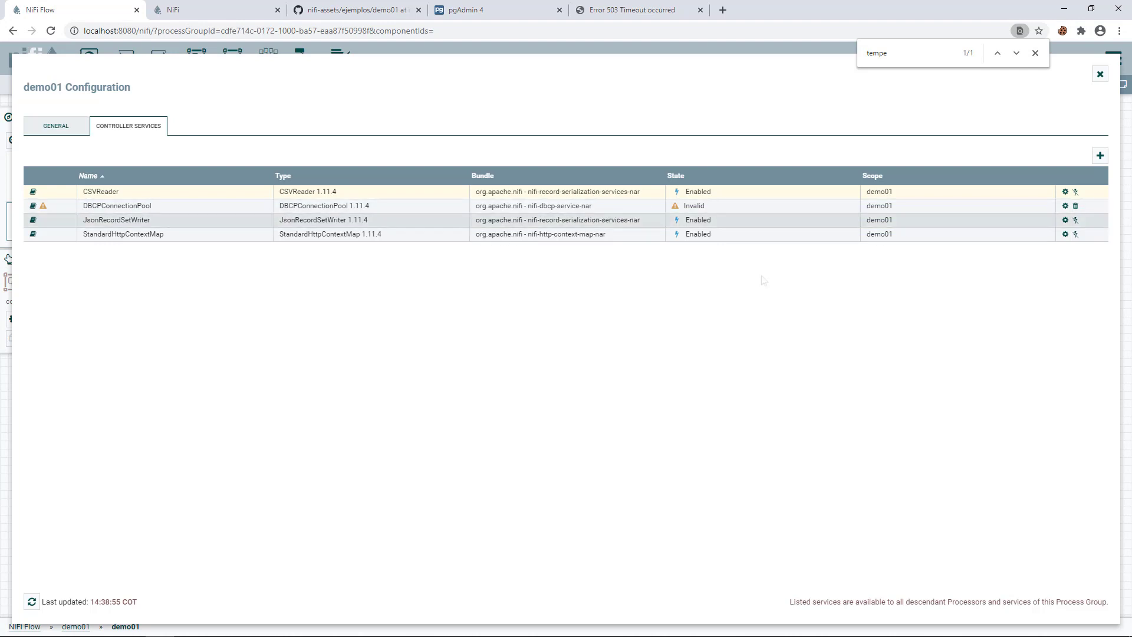
{"action": "left_click", "coordinate": [1065, 206]}
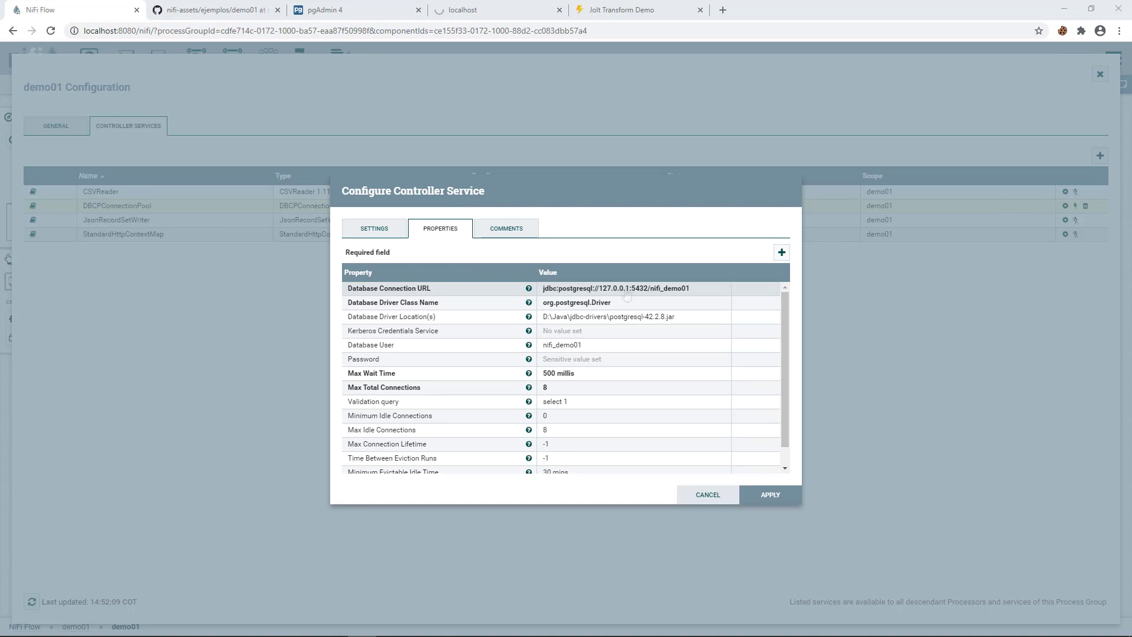
{"action": "left_click", "coordinate": [634, 289]}
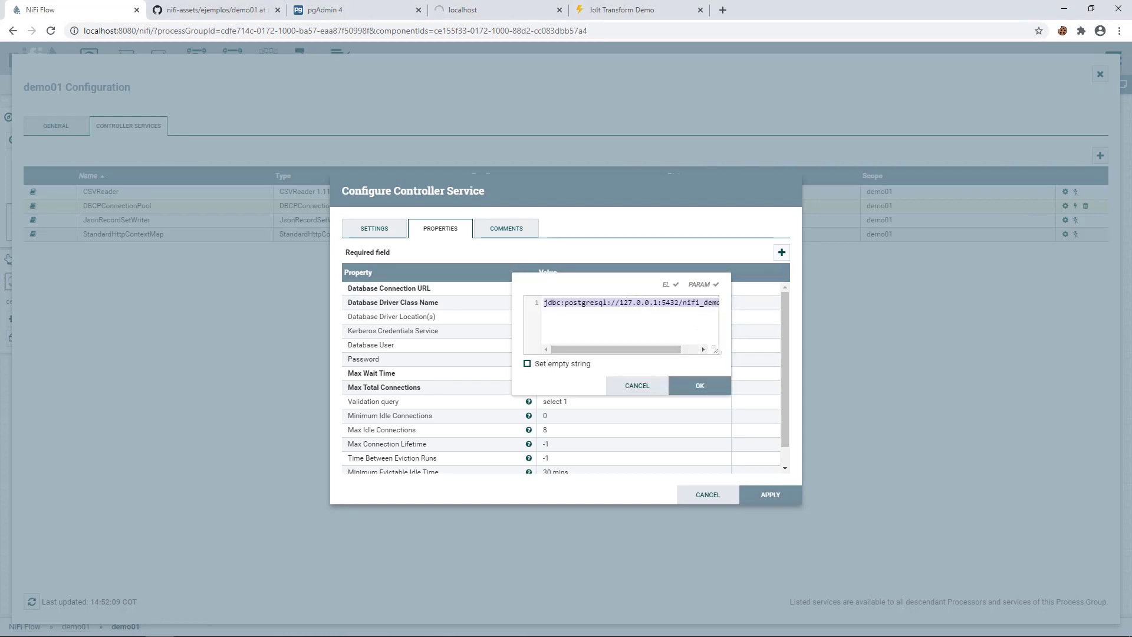
{"action": "left_click_drag", "start_coordinate": [716, 350], "coordinate": [846, 370]}
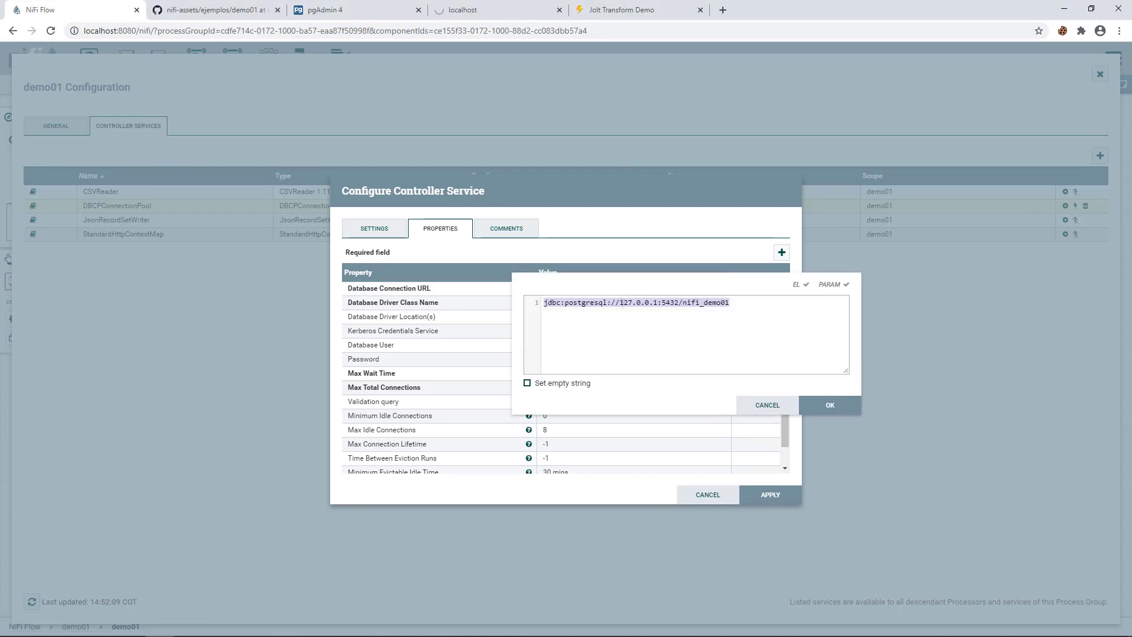
{"action": "left_click", "coordinate": [663, 307]}
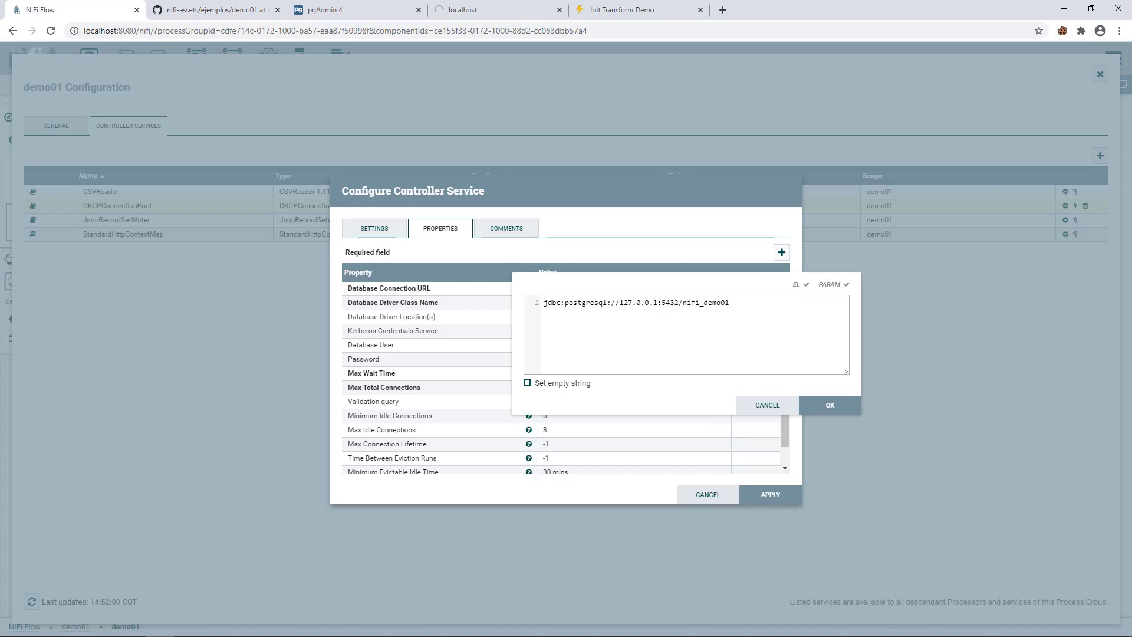
{"action": "left_click_drag", "start_coordinate": [683, 302], "coordinate": [732, 302]}
{"action": "left_click", "coordinate": [828, 413]}
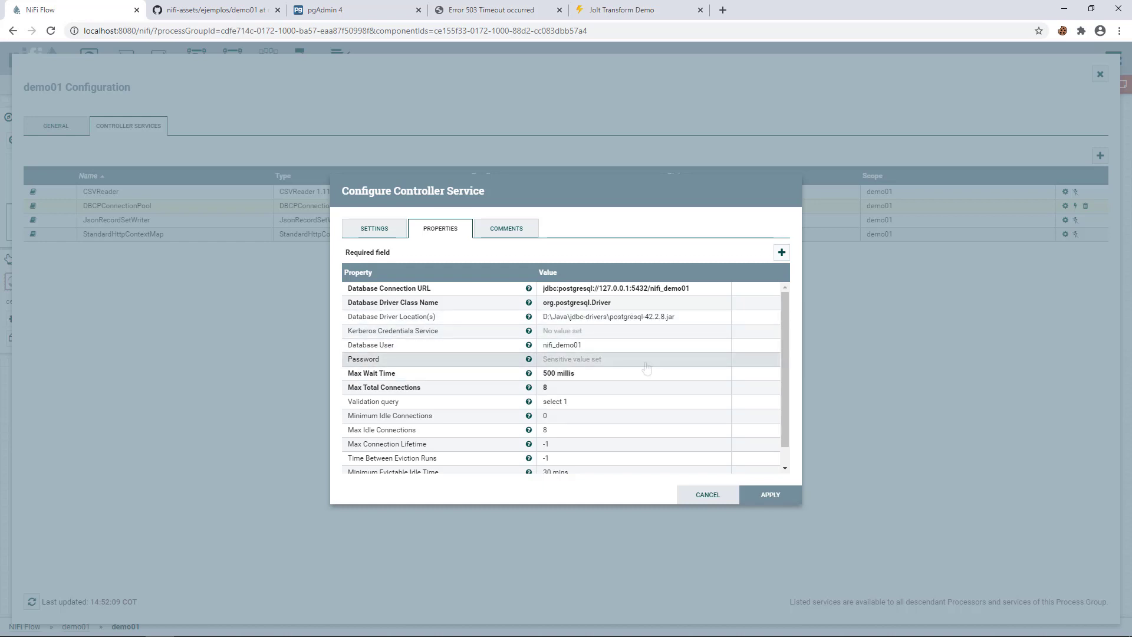
- Set the DBCPConnectionPool validation query to select 1 and apply the settings
{"action": "scroll", "coordinate": [647, 368], "scroll_direction": "down", "scroll_amount": 1}
{"action": "left_click", "coordinate": [558, 381]}
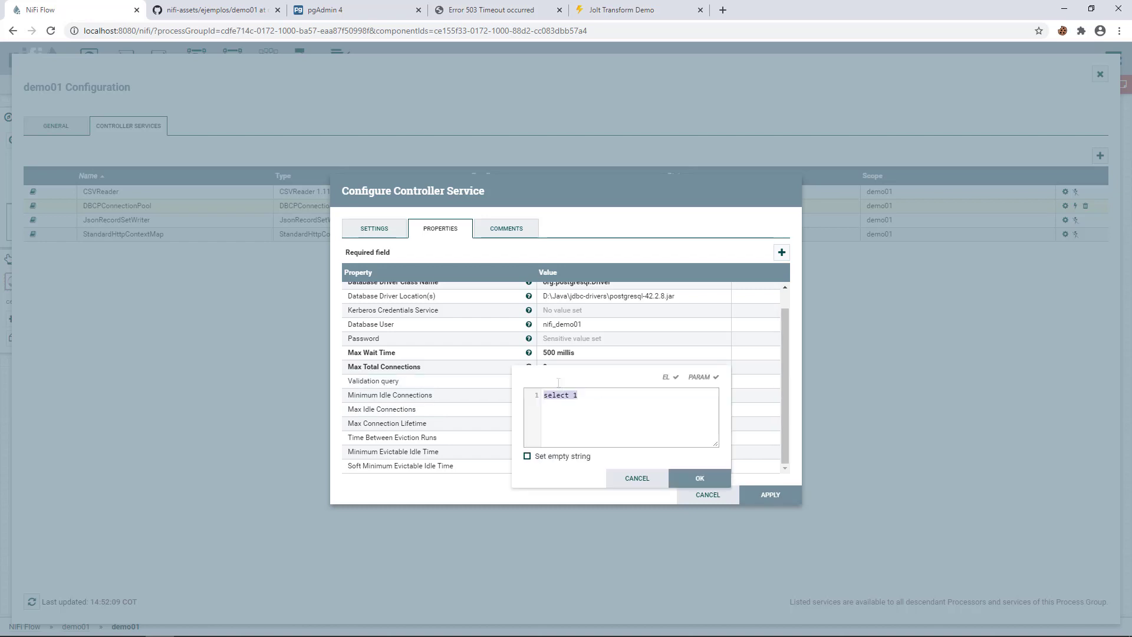
{"action": "left_click", "coordinate": [699, 478]}
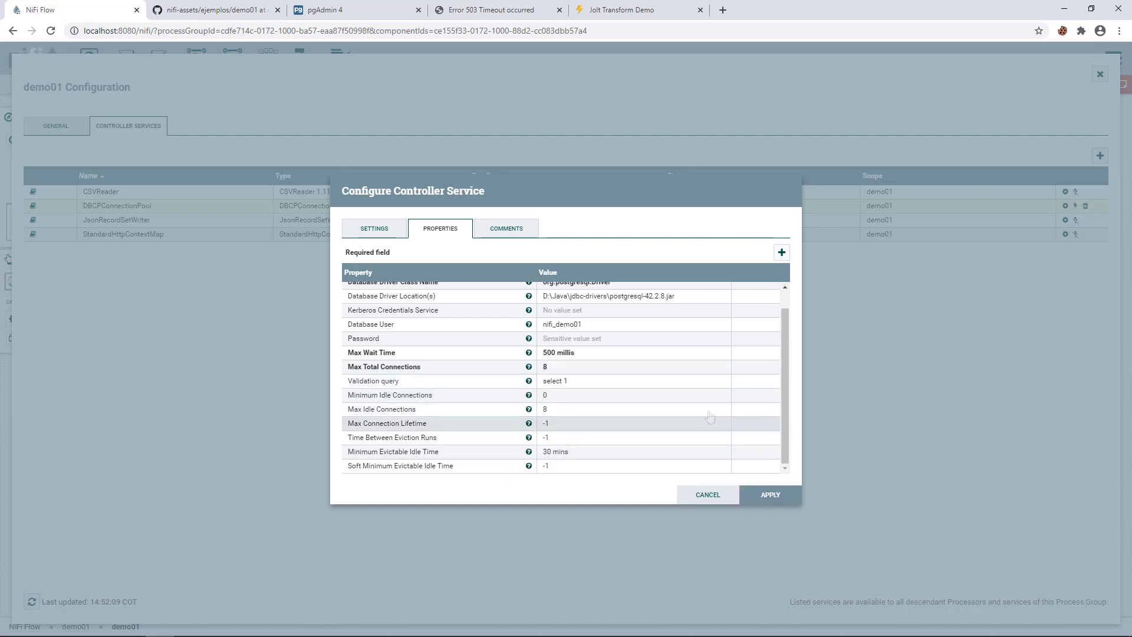
{"action": "scroll", "coordinate": [710, 414], "scroll_direction": "up", "scroll_amount": 1}
{"action": "left_click", "coordinate": [770, 495]}
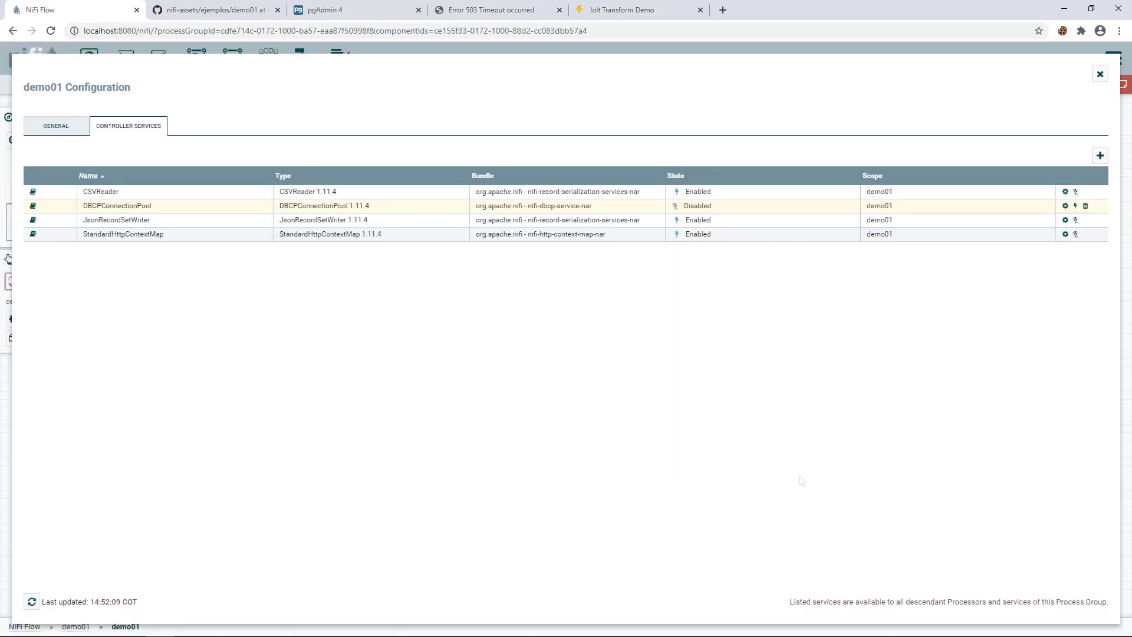
- Enable the DBCPConnectionPool service and close the demo01 configuration
{"action": "left_click", "coordinate": [1075, 205]}
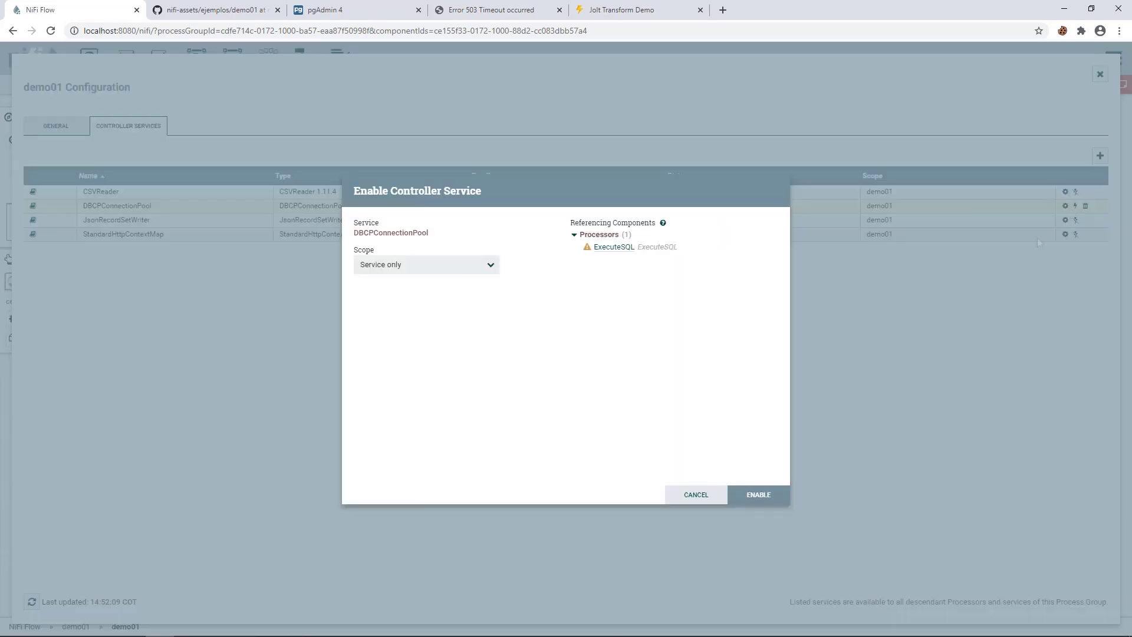
{"action": "left_click", "coordinate": [757, 494]}
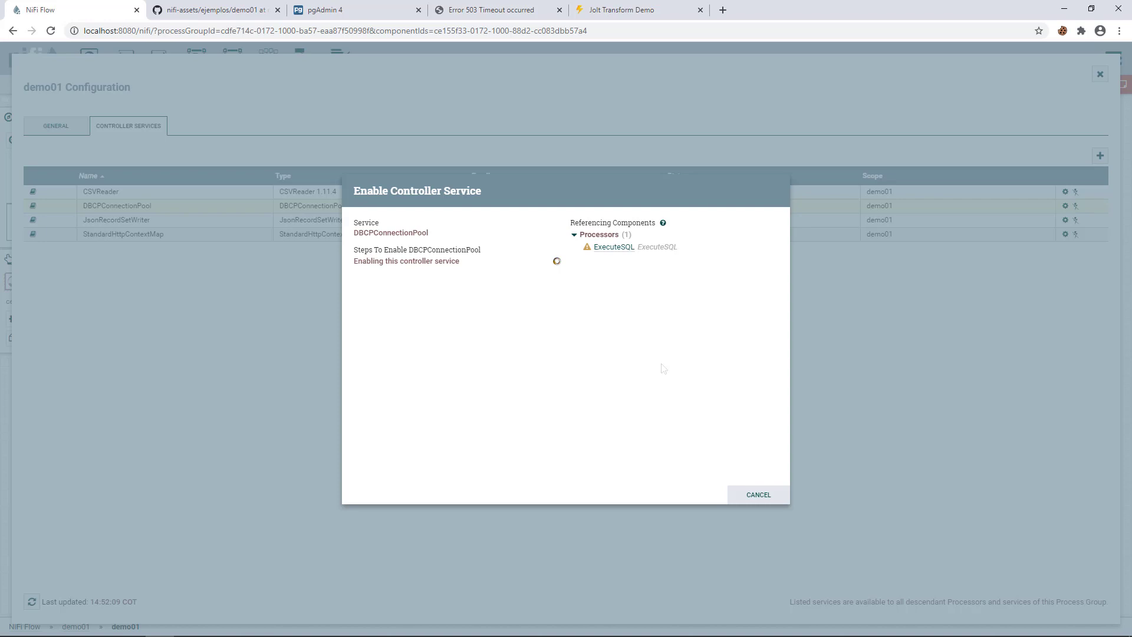
{"action": "left_click", "coordinate": [756, 494]}
{"action": "left_click", "coordinate": [1100, 73]}
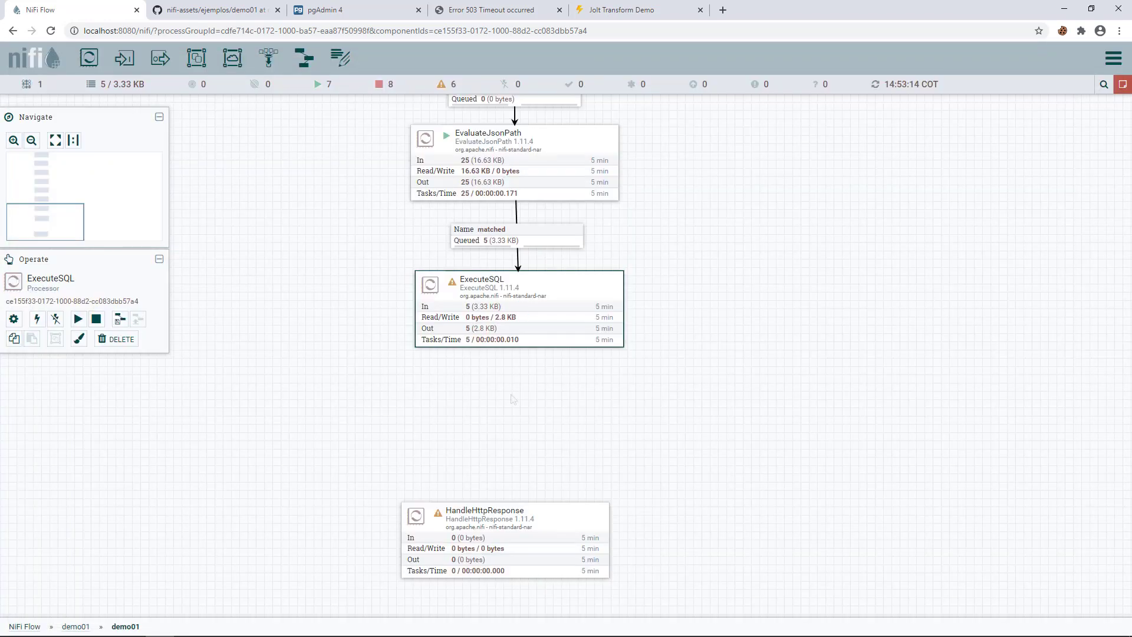
- Add a ConvertAvroToJSON processor to the canvas and apply its default configuration
{"action": "left_click_drag", "start_coordinate": [512, 396], "coordinate": [527, 375]}
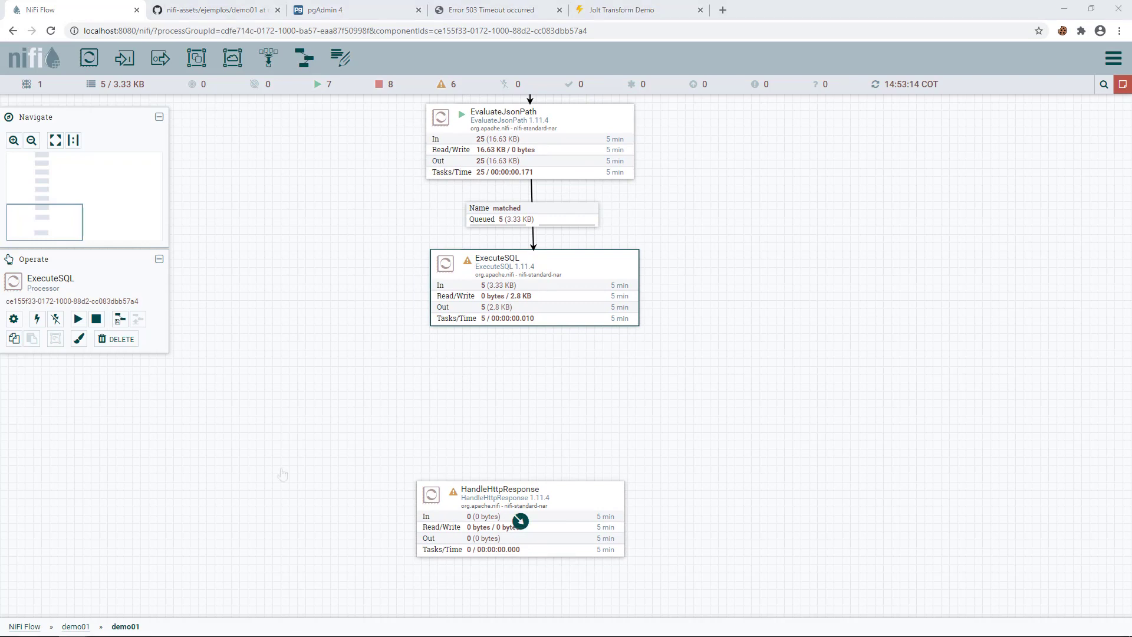
{"action": "left_click_drag", "start_coordinate": [460, 491], "coordinate": [313, 528]}
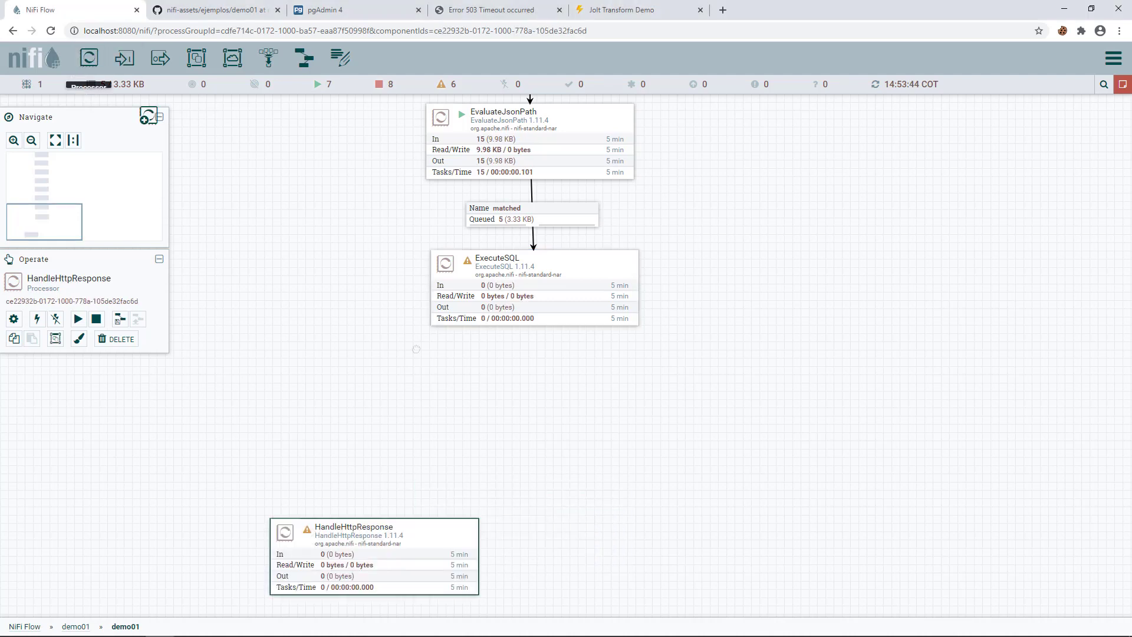
{"action": "left_click_drag", "start_coordinate": [88, 58], "coordinate": [490, 406]}
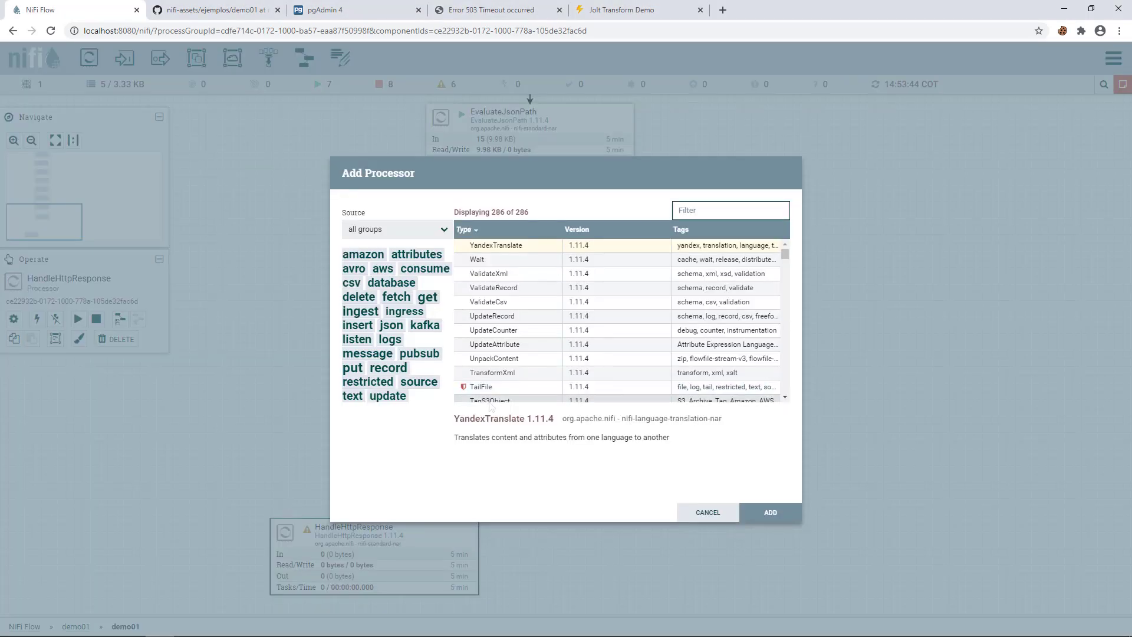
{"action": "type", "text": "convert"}
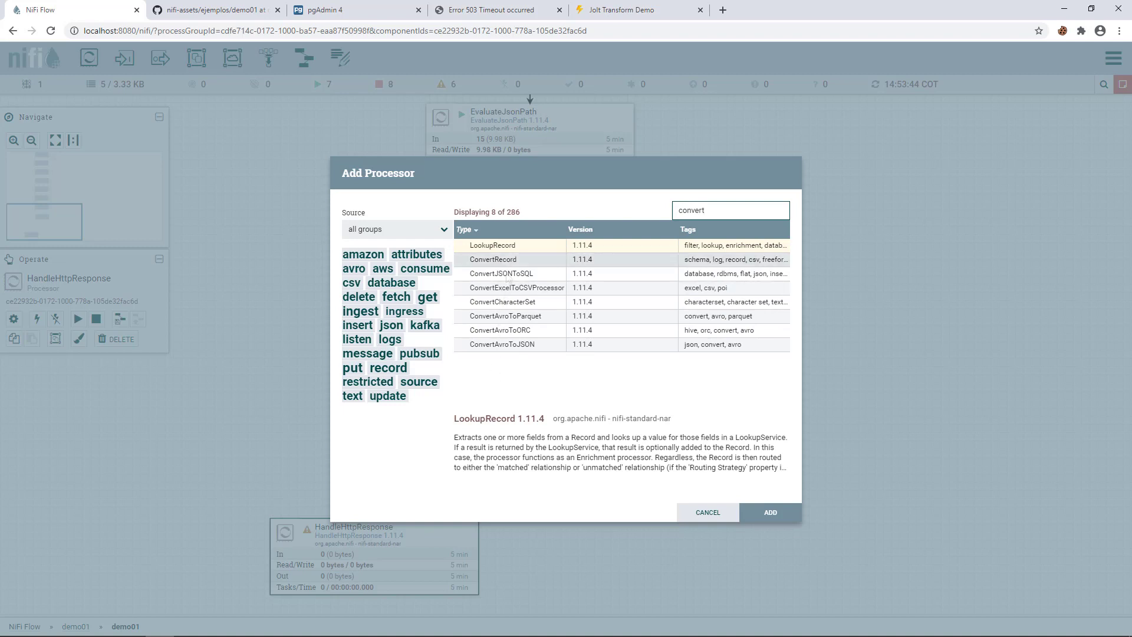
{"action": "left_click", "coordinate": [481, 346]}
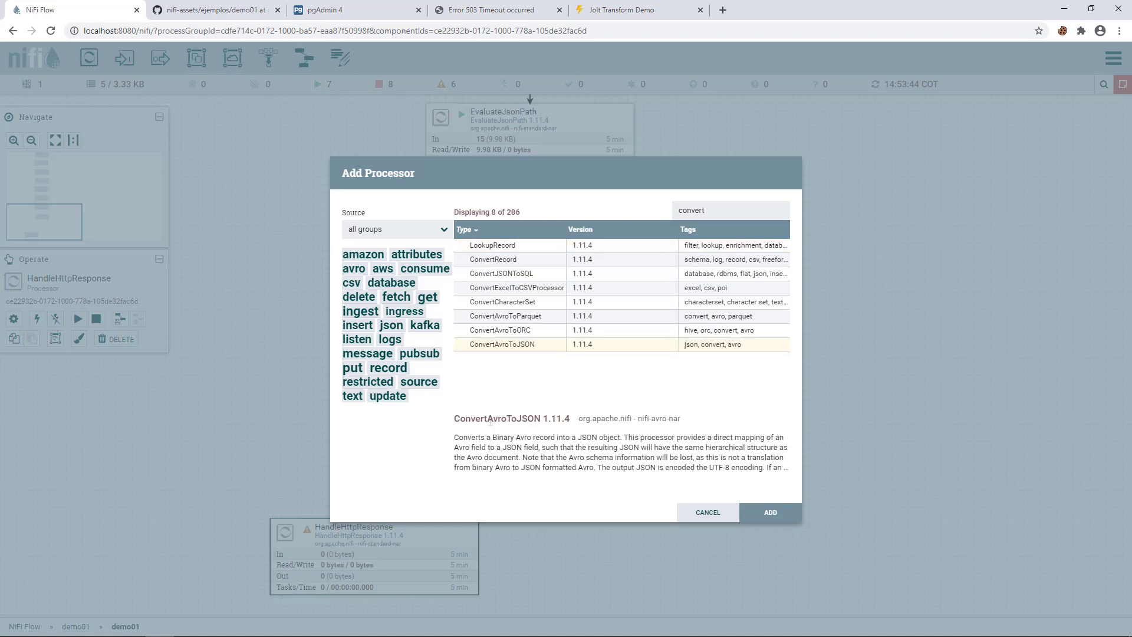
{"action": "double_click", "coordinate": [515, 352]}
{"action": "double_click", "coordinate": [537, 410]}
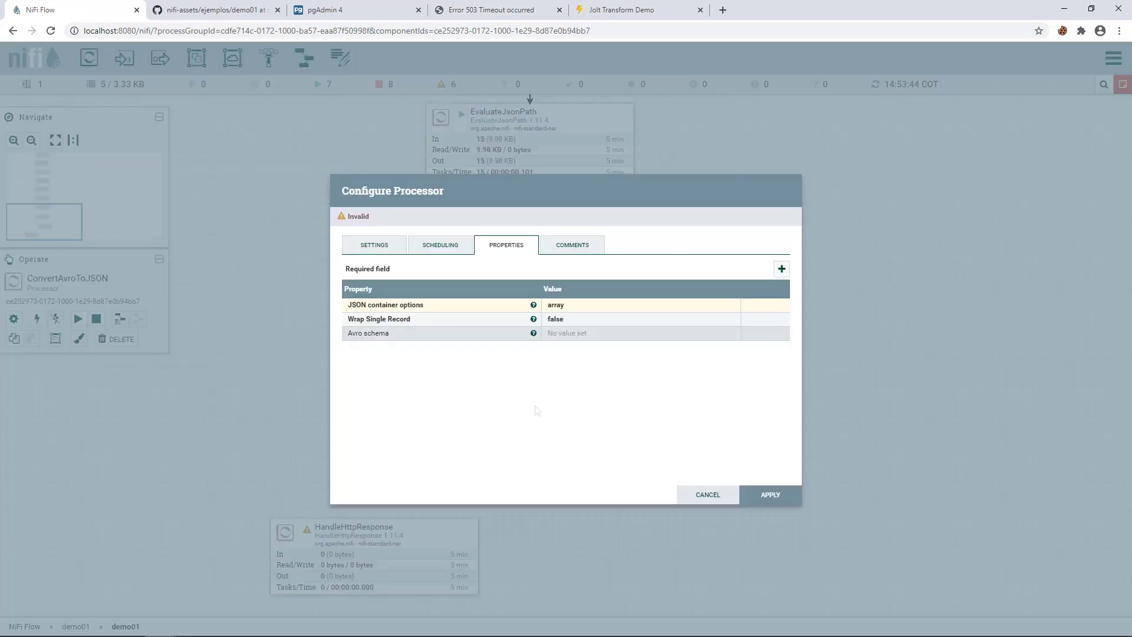
{"action": "left_click", "coordinate": [770, 497]}
- Place ConvertAvroToJSON under ExecuteSQL and connect ExecuteSQL's success output to it
{"action": "left_click_drag", "start_coordinate": [522, 400], "coordinate": [483, 399]}
{"action": "left_click_drag", "start_coordinate": [534, 289], "coordinate": [534, 426]}
{"action": "left_click", "coordinate": [372, 334]}
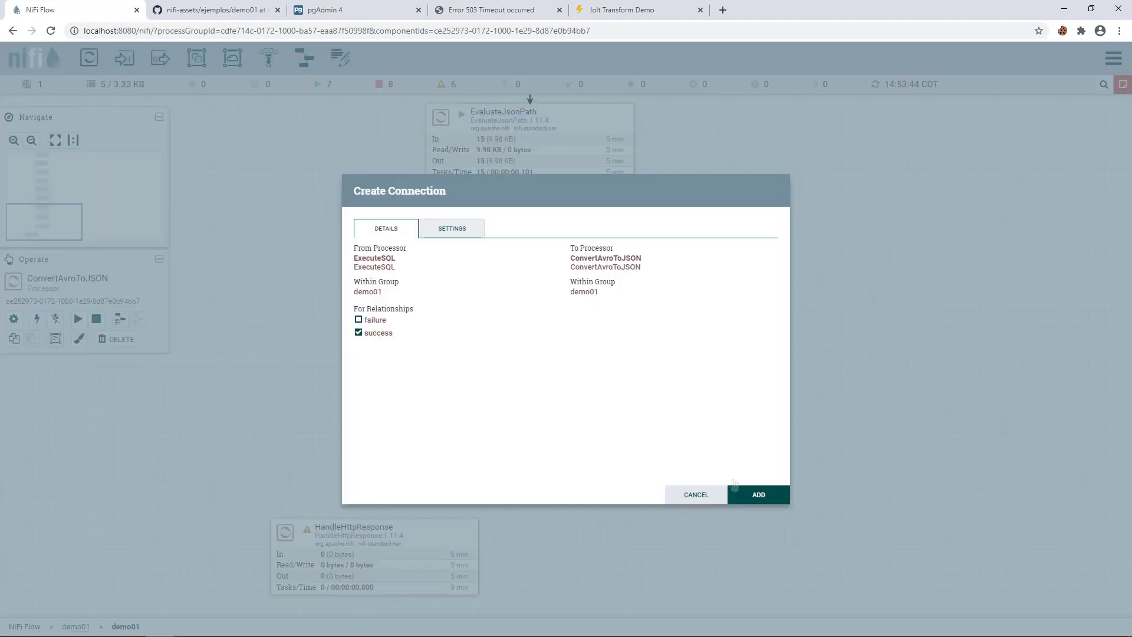
{"action": "left_click", "coordinate": [746, 490]}
{"action": "left_click_drag", "start_coordinate": [456, 366], "coordinate": [419, 253]}
{"action": "left_click_drag", "start_coordinate": [371, 445], "coordinate": [268, 478]}
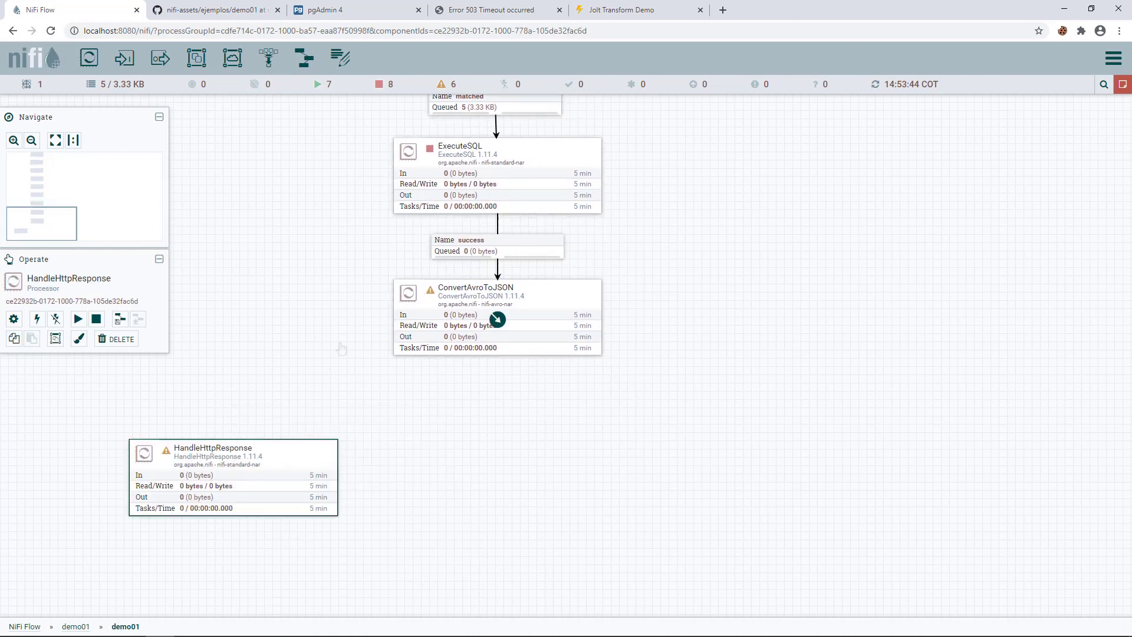
- Start ExecuteSQL and refresh the flow statistics
{"action": "right_click", "coordinate": [418, 157]}
{"action": "left_click", "coordinate": [448, 174]}
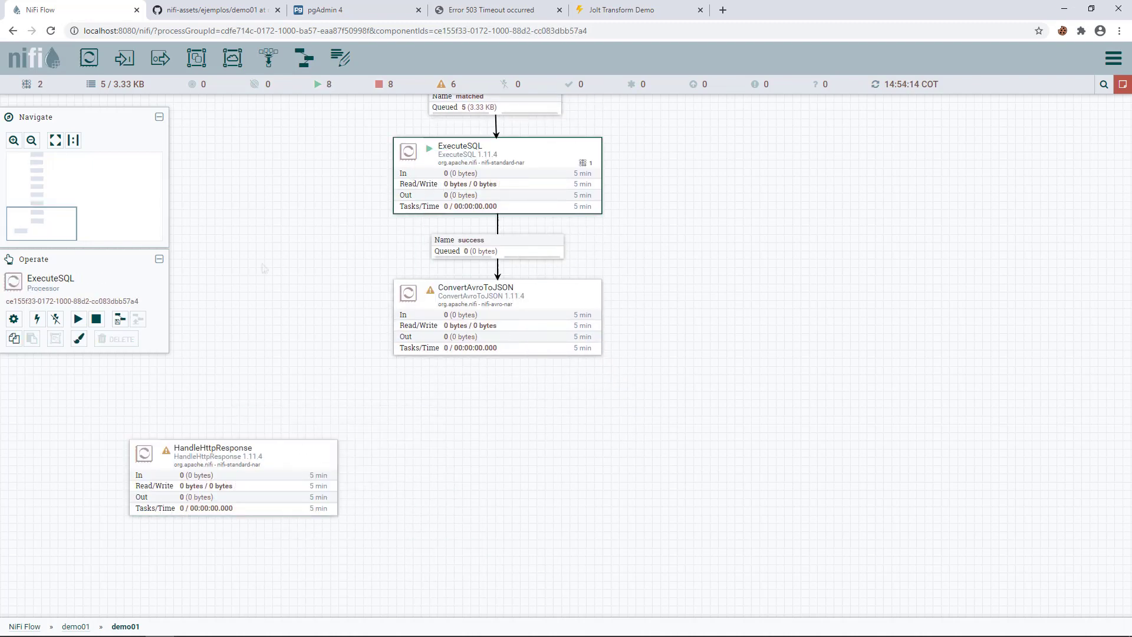
{"action": "right_click", "coordinate": [261, 267]}
{"action": "left_click", "coordinate": [296, 275]}
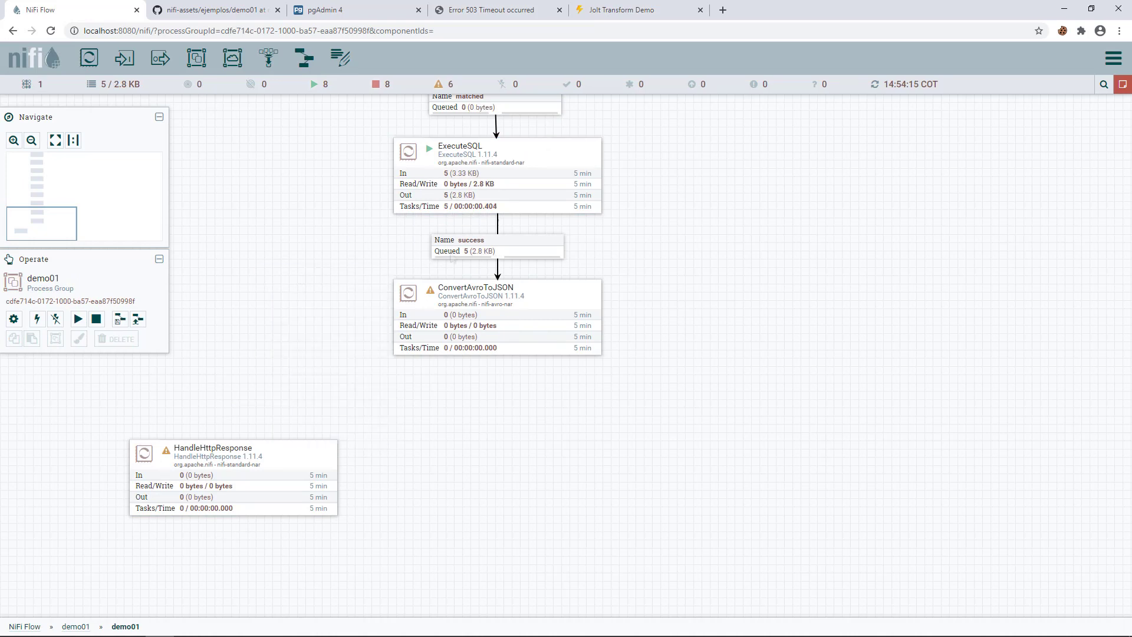
- List the success queue and view the Barranquilla flowfile as formatted JSON
{"action": "right_click", "coordinate": [452, 252]}
{"action": "left_click", "coordinate": [483, 293]}
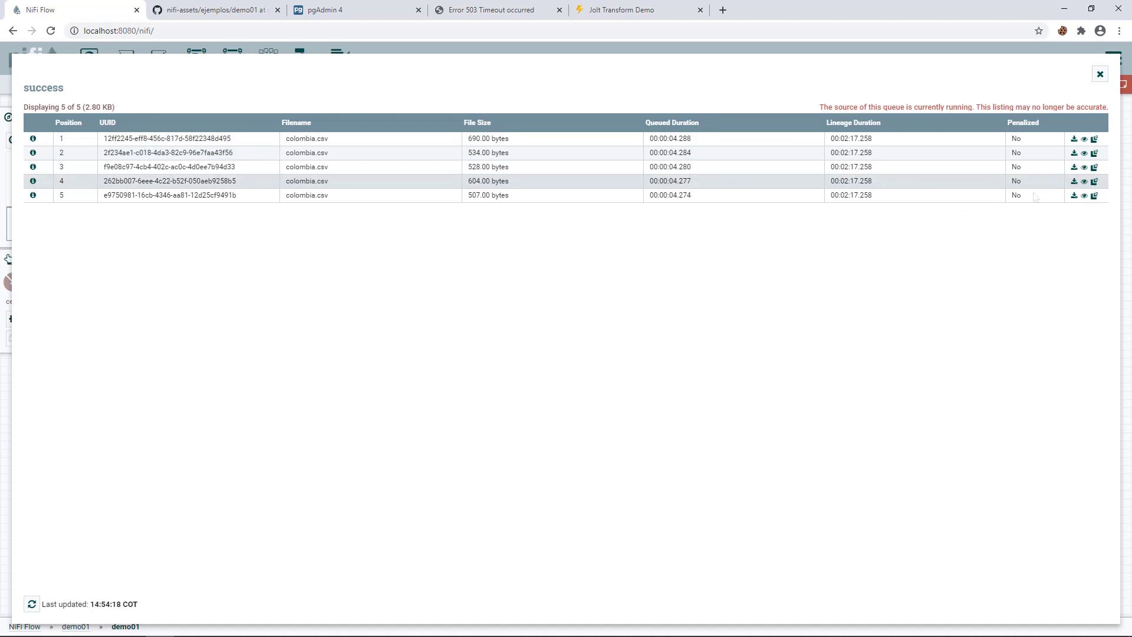
{"action": "left_click", "coordinate": [1085, 182]}
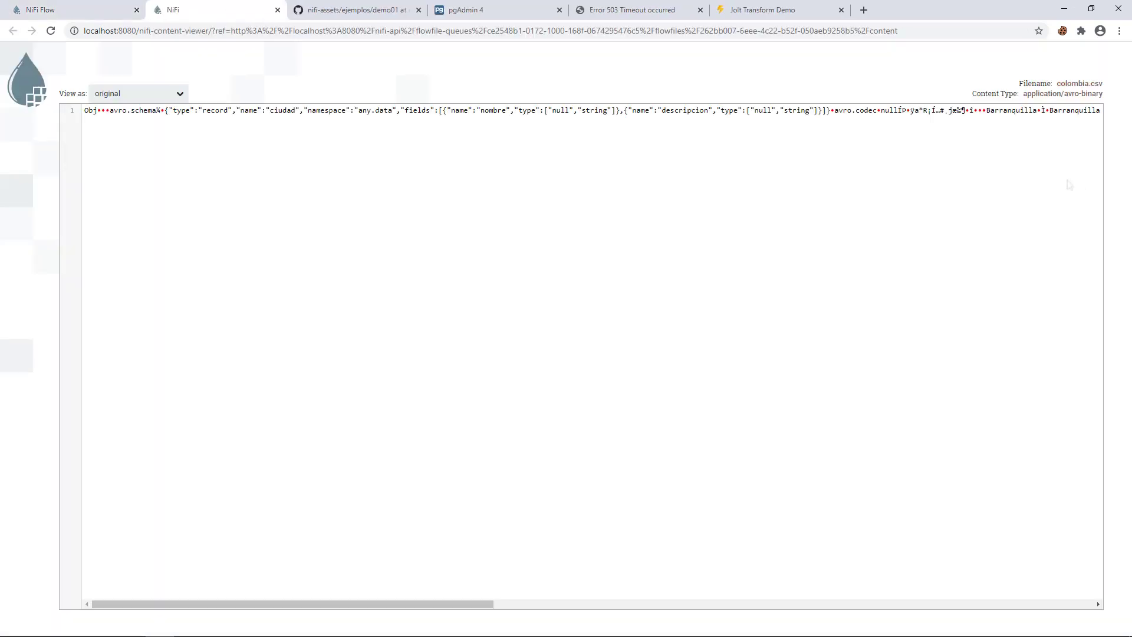
{"action": "left_click", "coordinate": [140, 94]}
{"action": "left_click", "coordinate": [136, 130]}
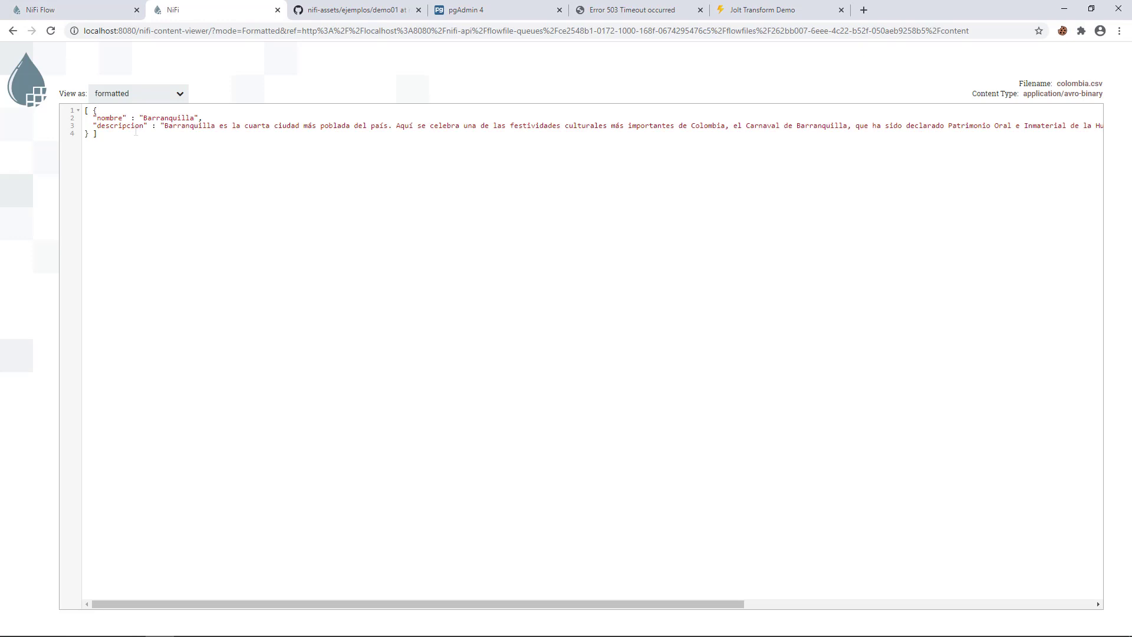
{"action": "left_click_drag", "start_coordinate": [181, 127], "coordinate": [258, 127]}
{"action": "left_click", "coordinate": [111, 16]}
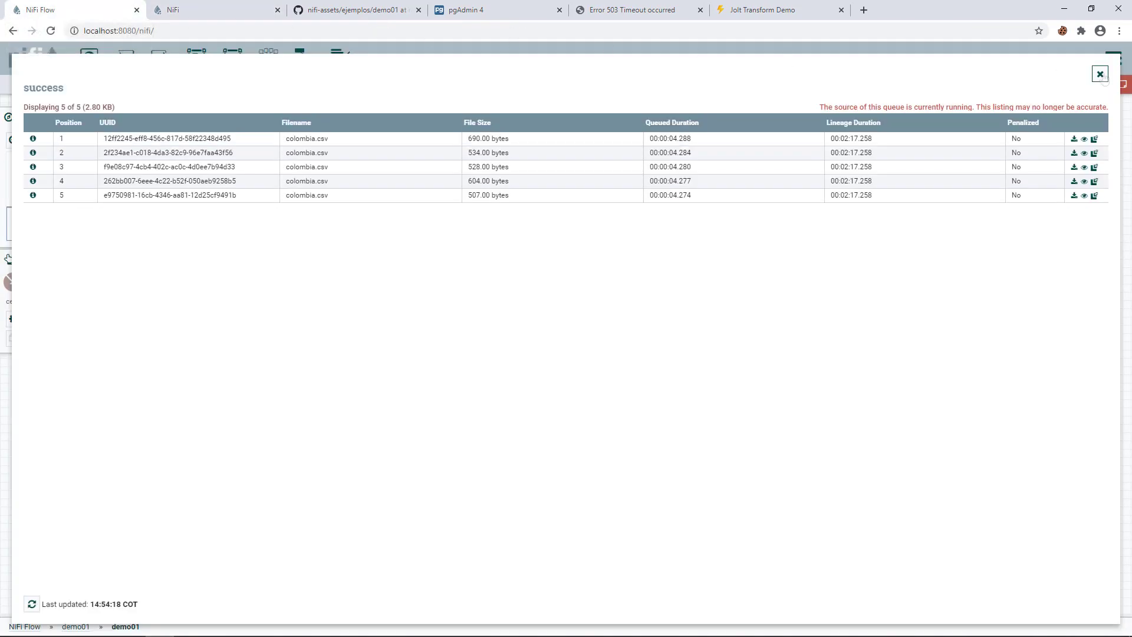
{"action": "left_click", "coordinate": [1101, 73]}
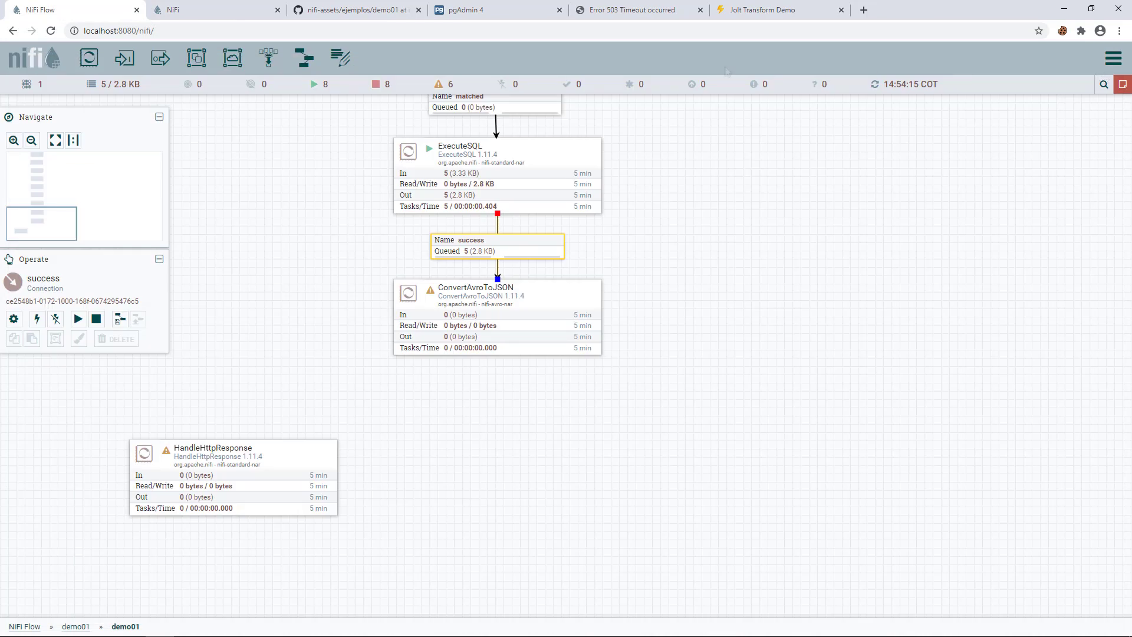
- Add a JoltTransformJSON processor beneath ConvertAvroToJSON
{"action": "left_click_drag", "start_coordinate": [105, 57], "coordinate": [413, 420]}
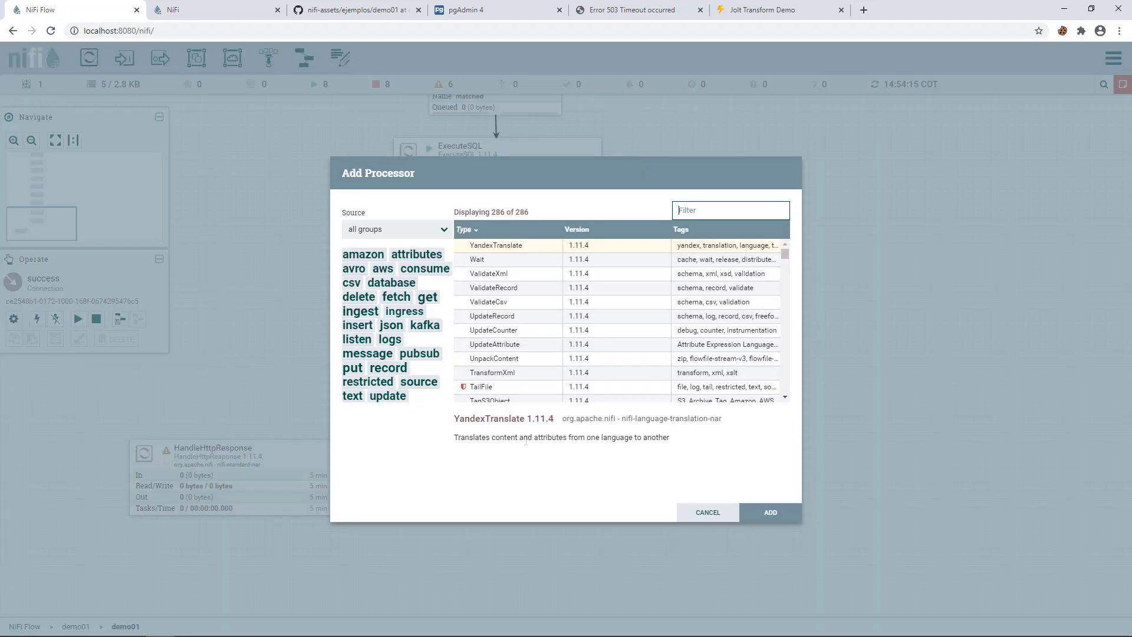
{"action": "type", "text": "jolt"}
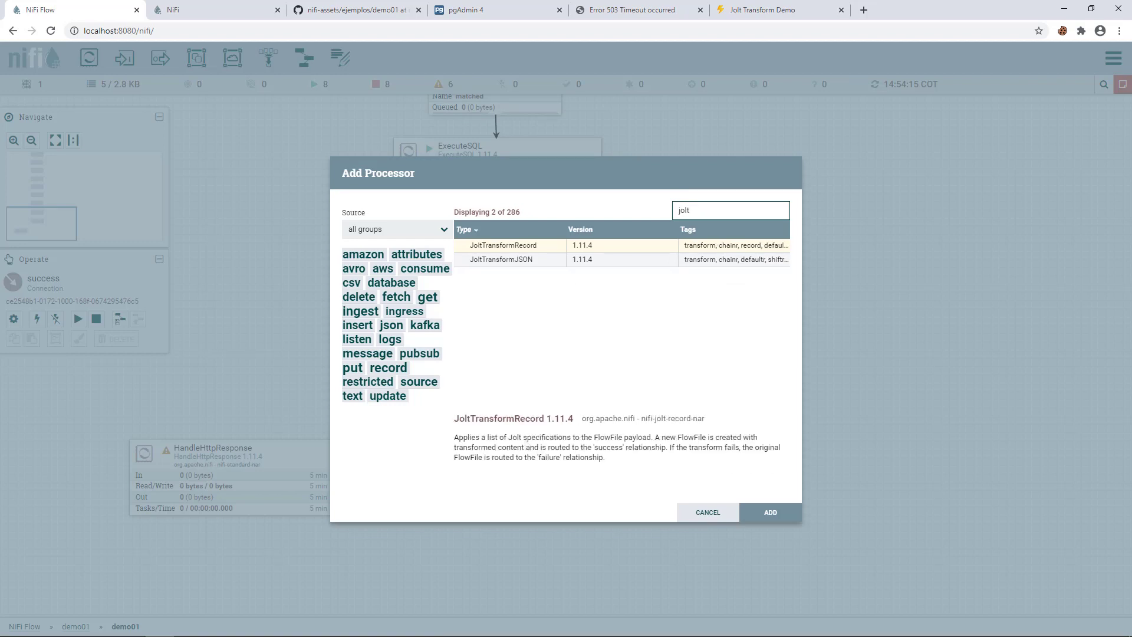
{"action": "left_click", "coordinate": [495, 261]}
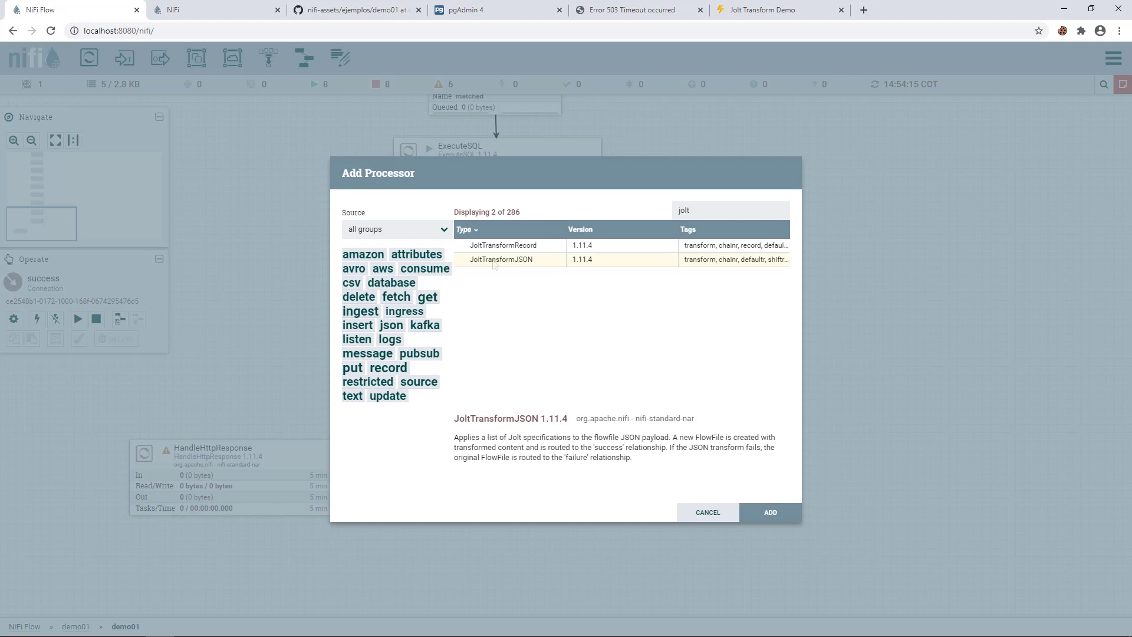
{"action": "double_click", "coordinate": [494, 260]}
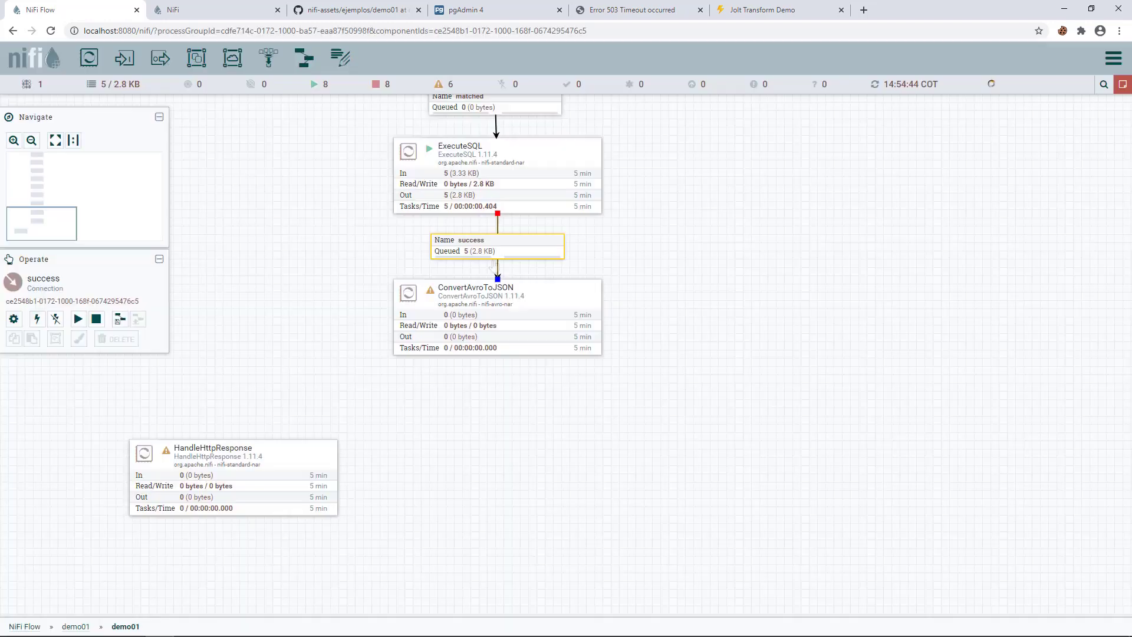
{"action": "left_click_drag", "start_coordinate": [521, 461], "coordinate": [499, 448]}
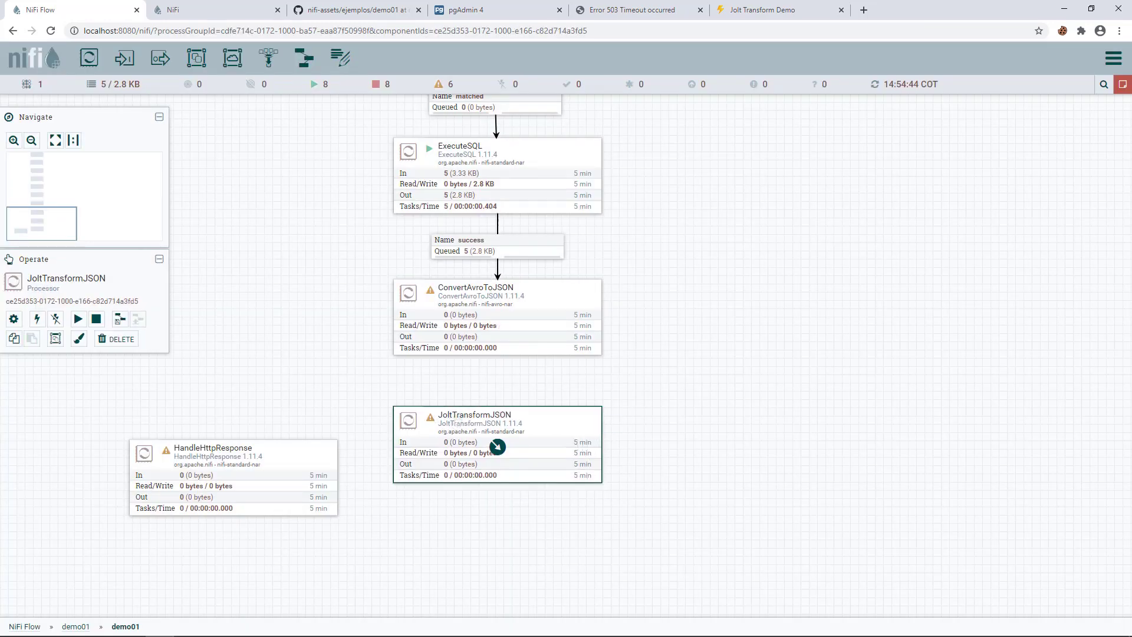
- Connect ConvertAvroToJSON's success output to JoltTransformJSON and re-apply ConvertAvroToJSON's configuration
{"action": "left_click_drag", "start_coordinate": [499, 317], "coordinate": [490, 457]}
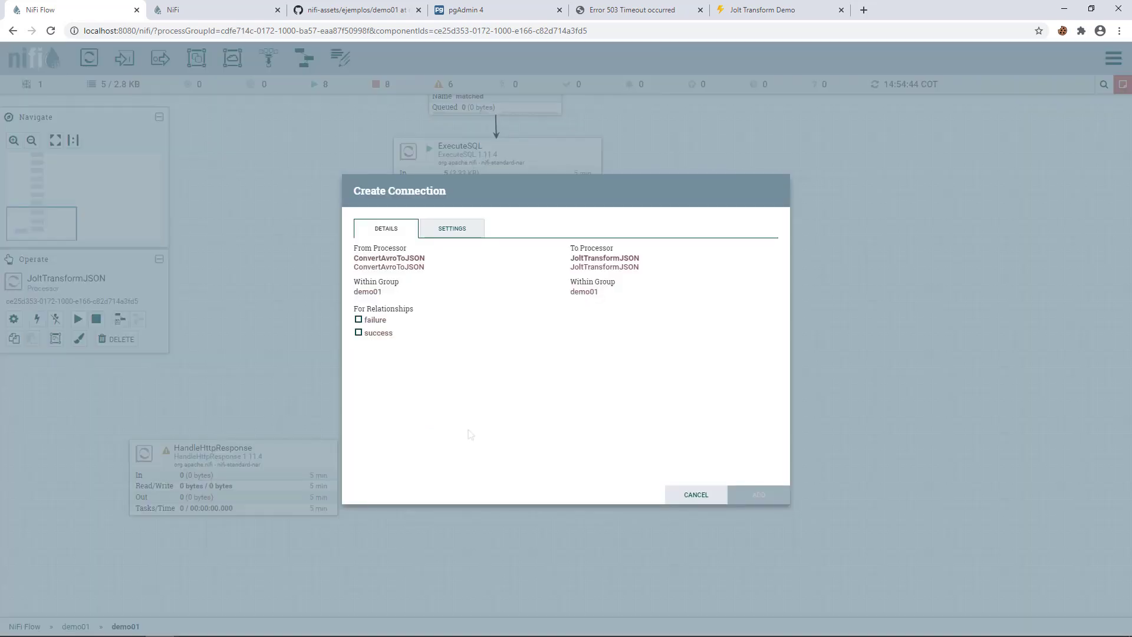
{"action": "left_click", "coordinate": [373, 334]}
{"action": "left_click", "coordinate": [759, 495]}
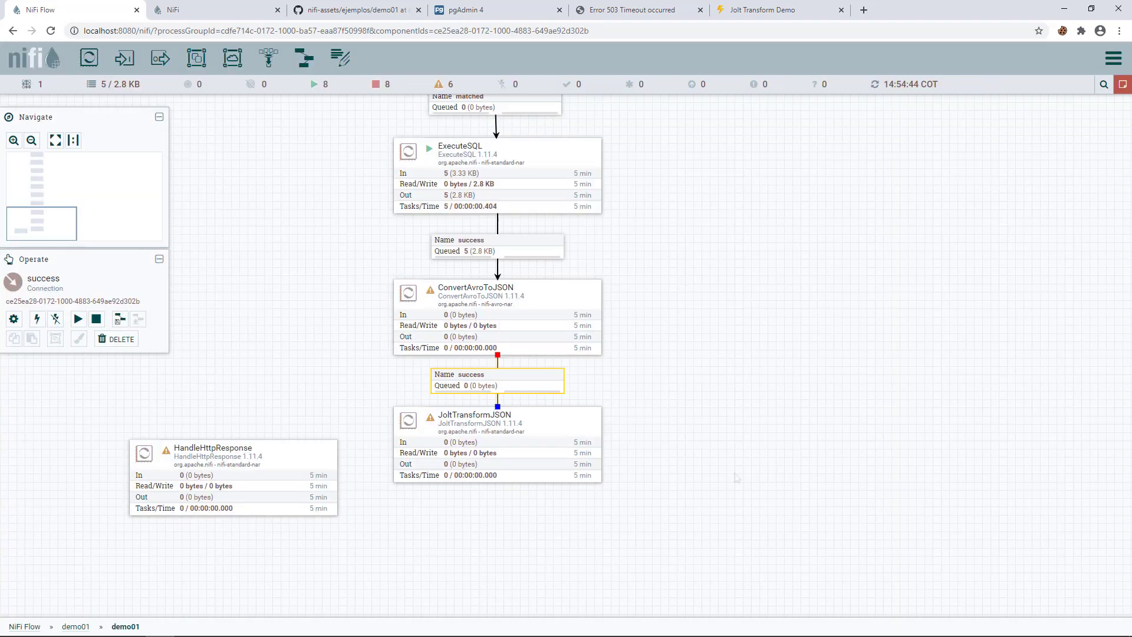
{"action": "double_click", "coordinate": [497, 321]}
{"action": "left_click", "coordinate": [381, 252]}
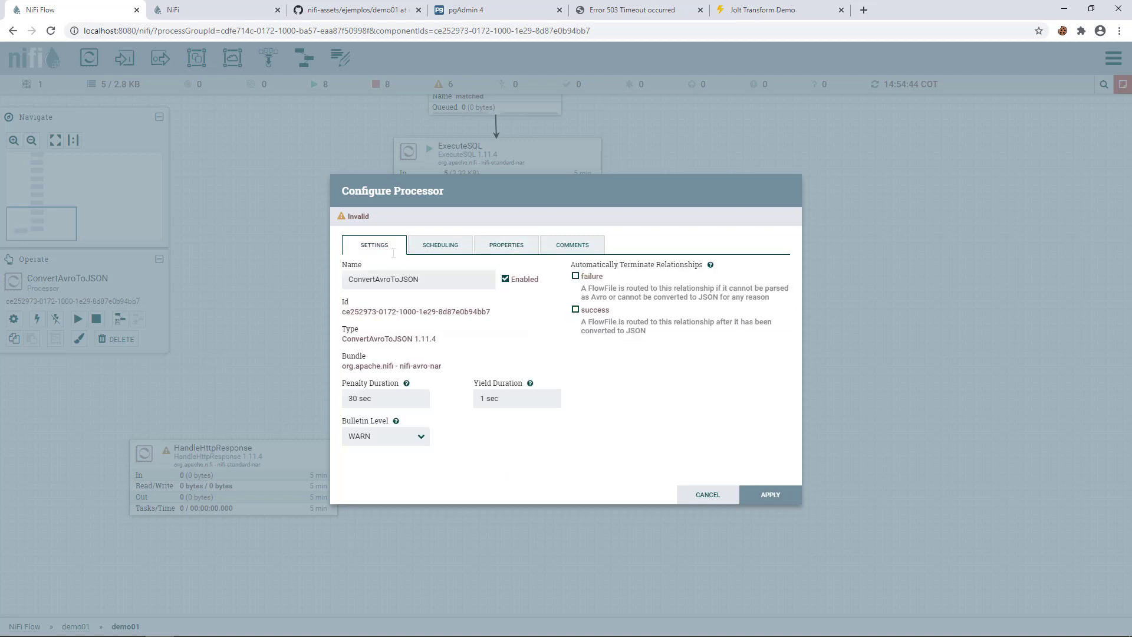
{"action": "left_click", "coordinate": [771, 501]}
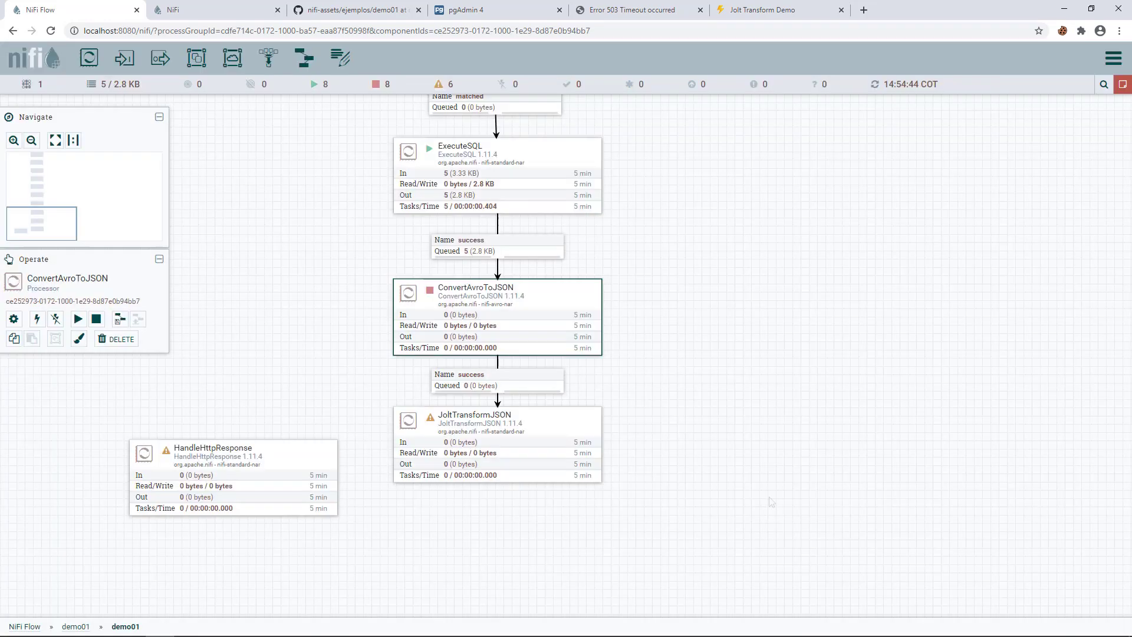
{"action": "left_click", "coordinate": [580, 419]}
{"action": "left_click_drag", "start_coordinate": [579, 419], "coordinate": [579, 429]}
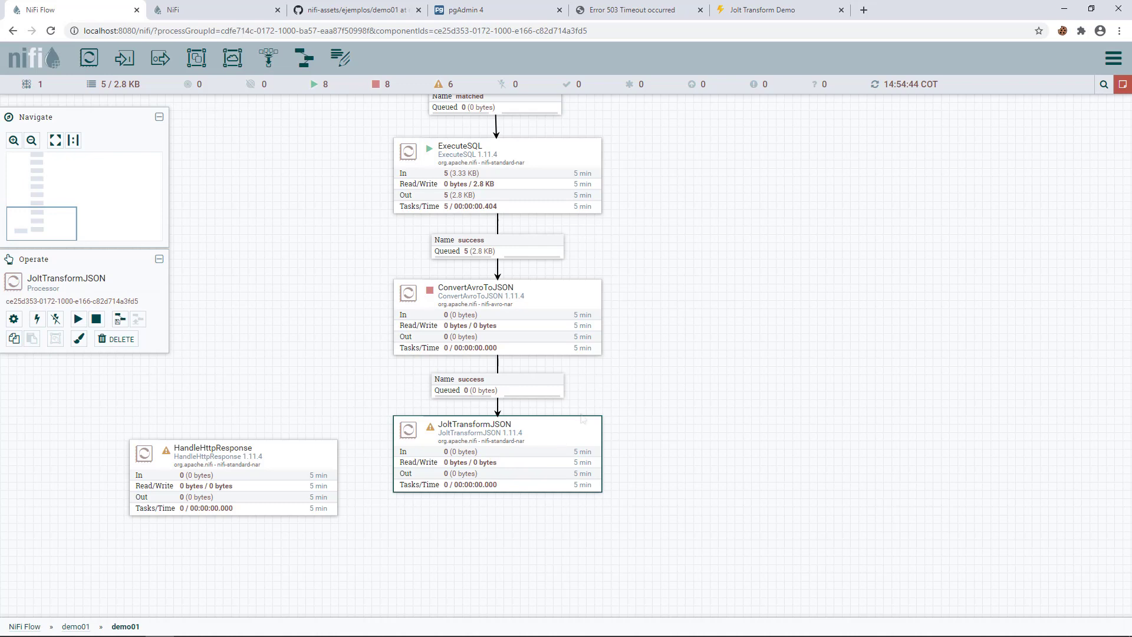
{"action": "left_click", "coordinate": [736, 12]}
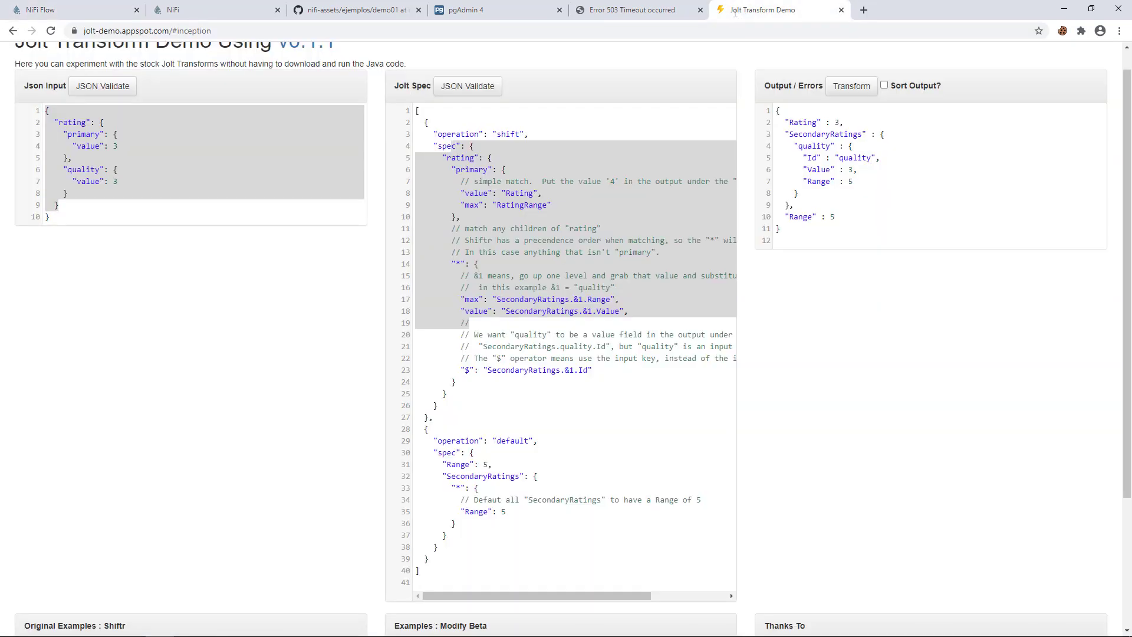
{"action": "scroll", "coordinate": [239, 150], "scroll_direction": "up", "scroll_amount": 1}
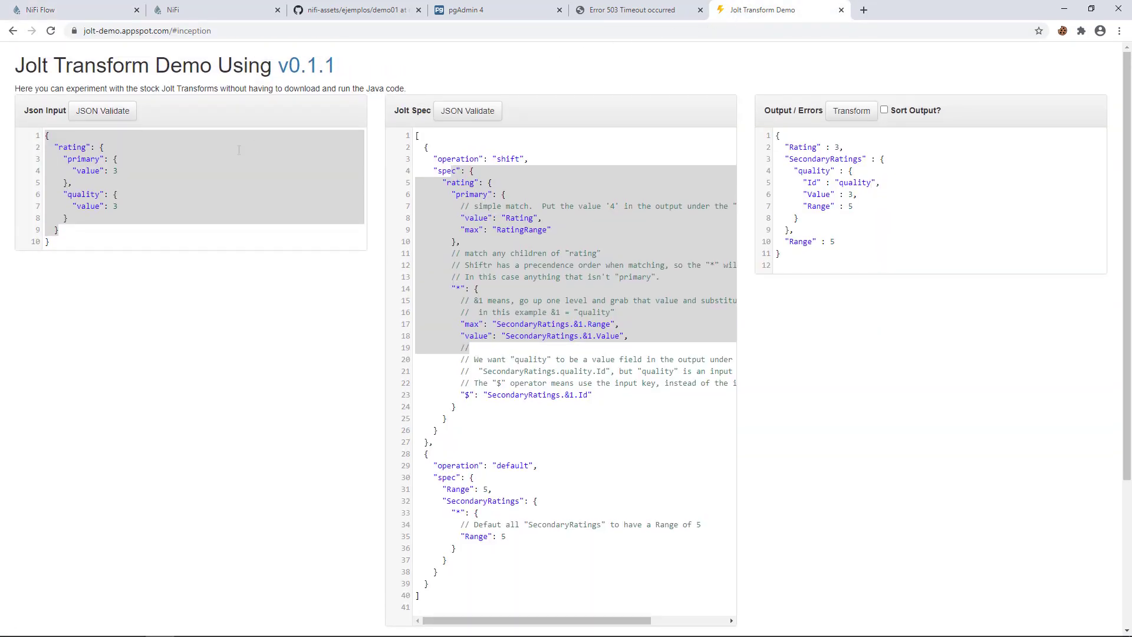
{"action": "left_click", "coordinate": [178, 167]}
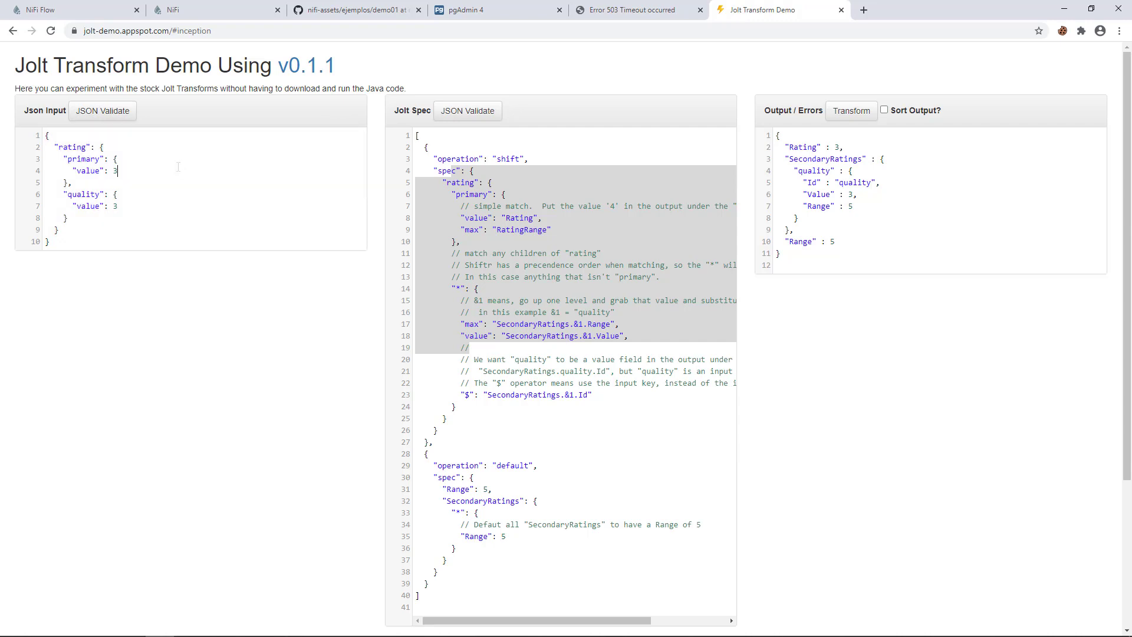
{"action": "left_click", "coordinate": [524, 176]}
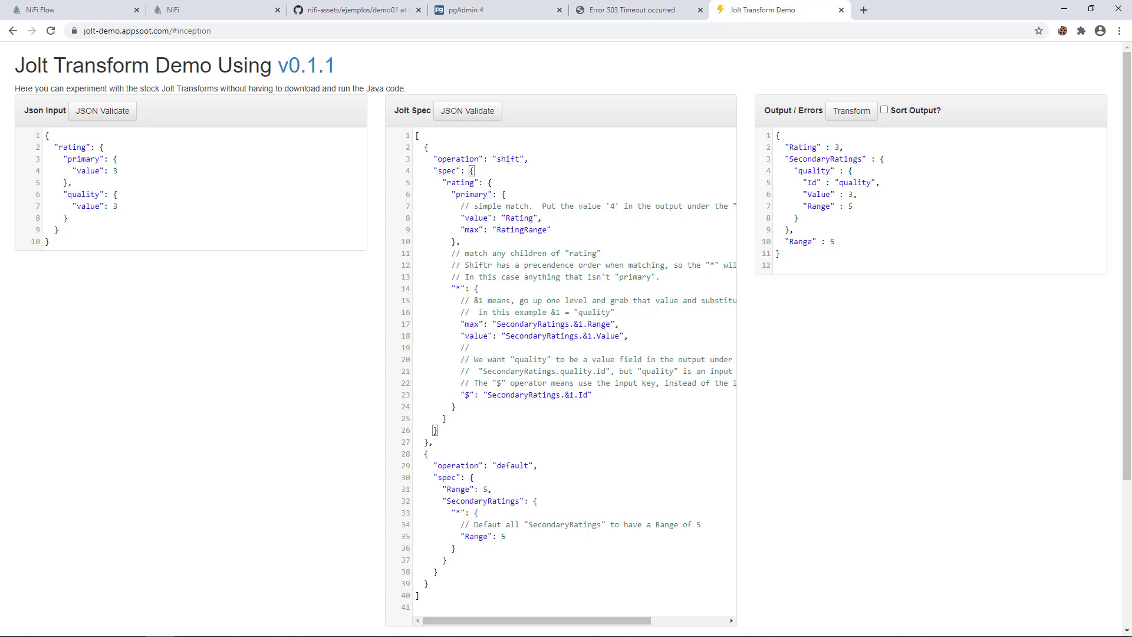
{"action": "double_click", "coordinate": [508, 159]}
{"action": "left_click", "coordinate": [870, 111]}
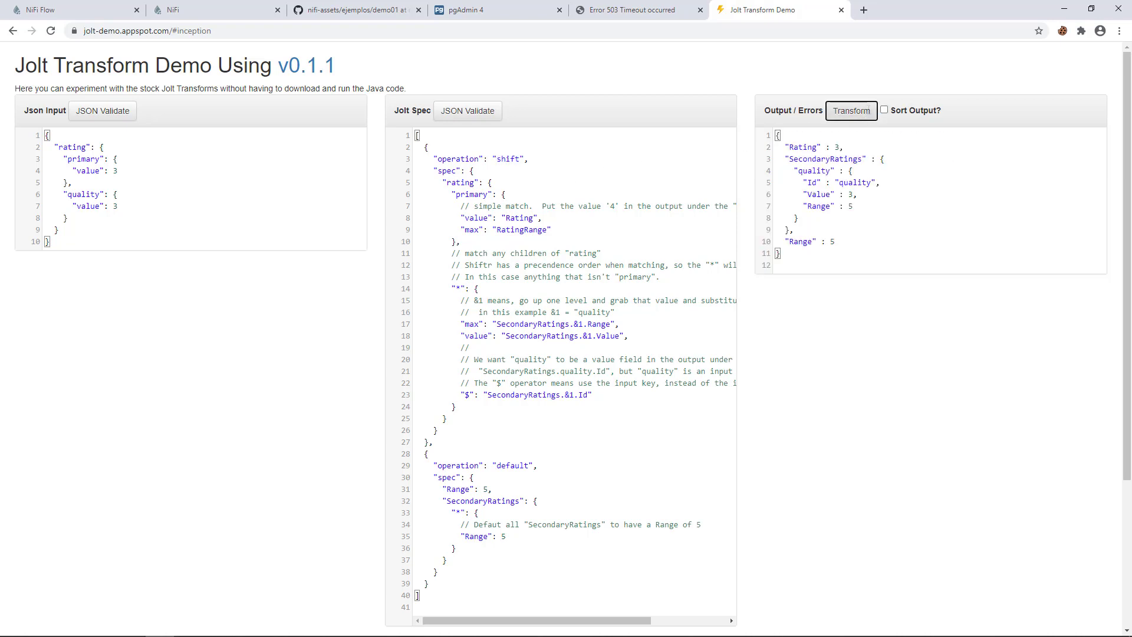
{"action": "left_click", "coordinate": [77, 10]}
- Start ConvertAvroToJSON, refresh the flow, and move HandleHttpResponse down and left
{"action": "left_click_drag", "start_coordinate": [332, 287], "coordinate": [328, 240]}
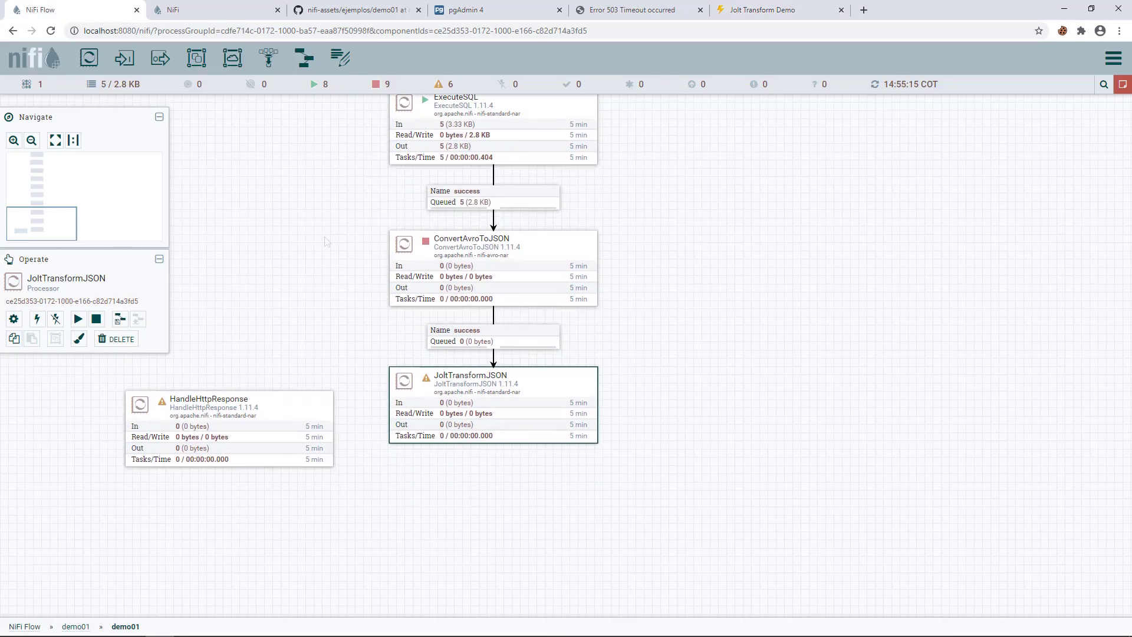
{"action": "right_click", "coordinate": [451, 248]}
{"action": "left_click", "coordinate": [472, 273]}
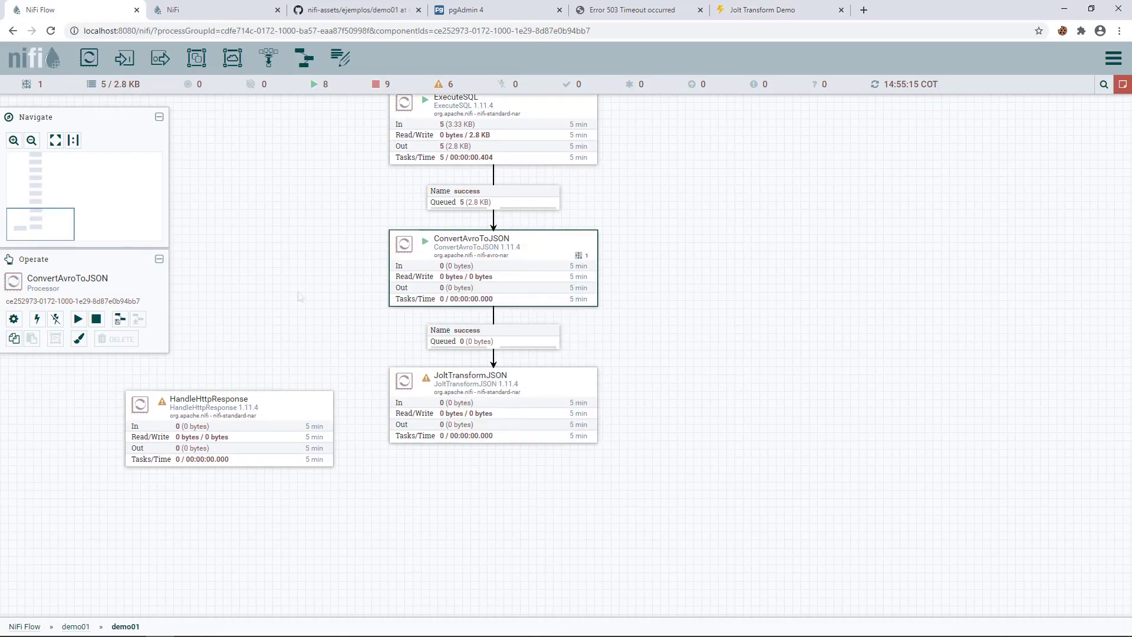
{"action": "right_click", "coordinate": [299, 297]}
{"action": "left_click", "coordinate": [328, 303]}
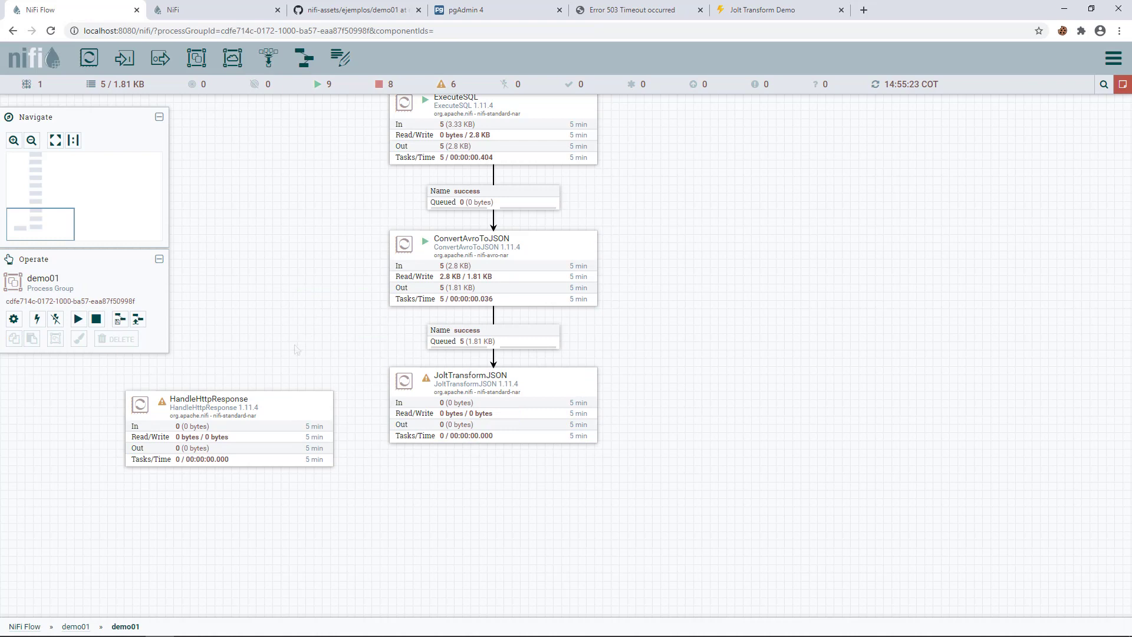
{"action": "left_click_drag", "start_coordinate": [295, 348], "coordinate": [304, 233]}
{"action": "left_click_drag", "start_coordinate": [313, 289], "coordinate": [275, 416]}
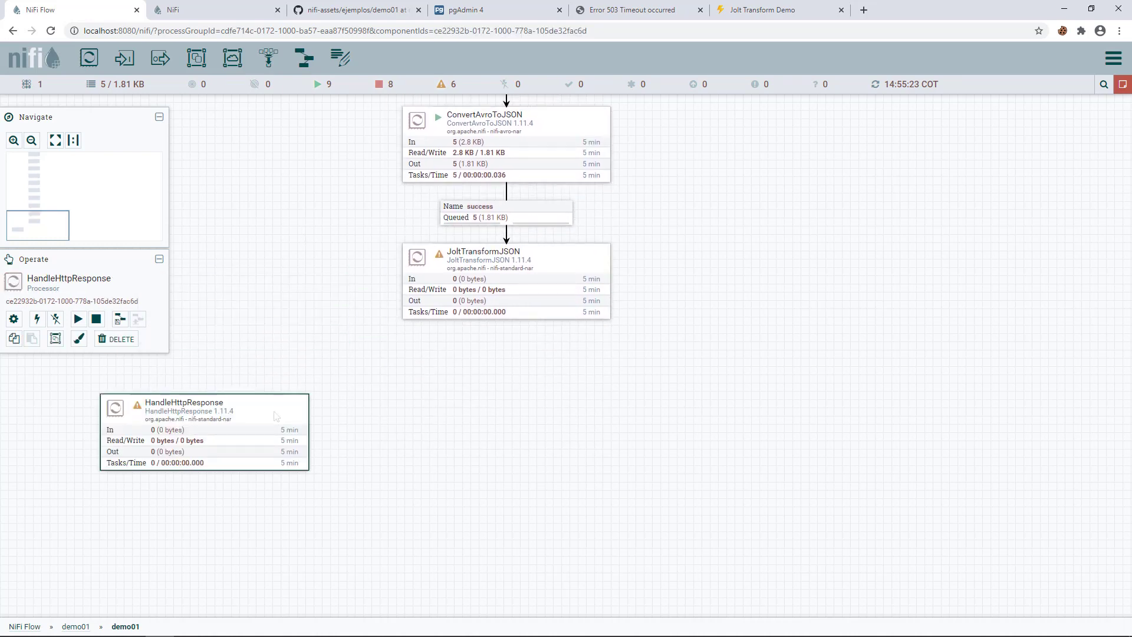
{"action": "key", "text": "alt+Tab"}
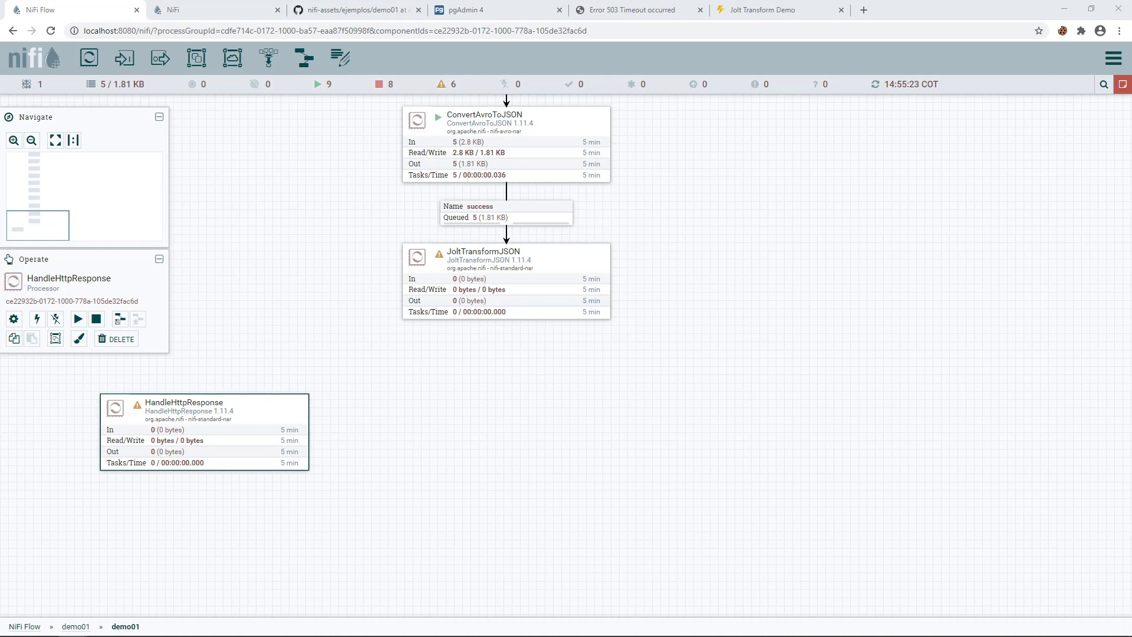
- Paste the prepared Jolt chain spec into JoltTransformJSON's Jolt Specification property
{"action": "double_click", "coordinate": [506, 281]}
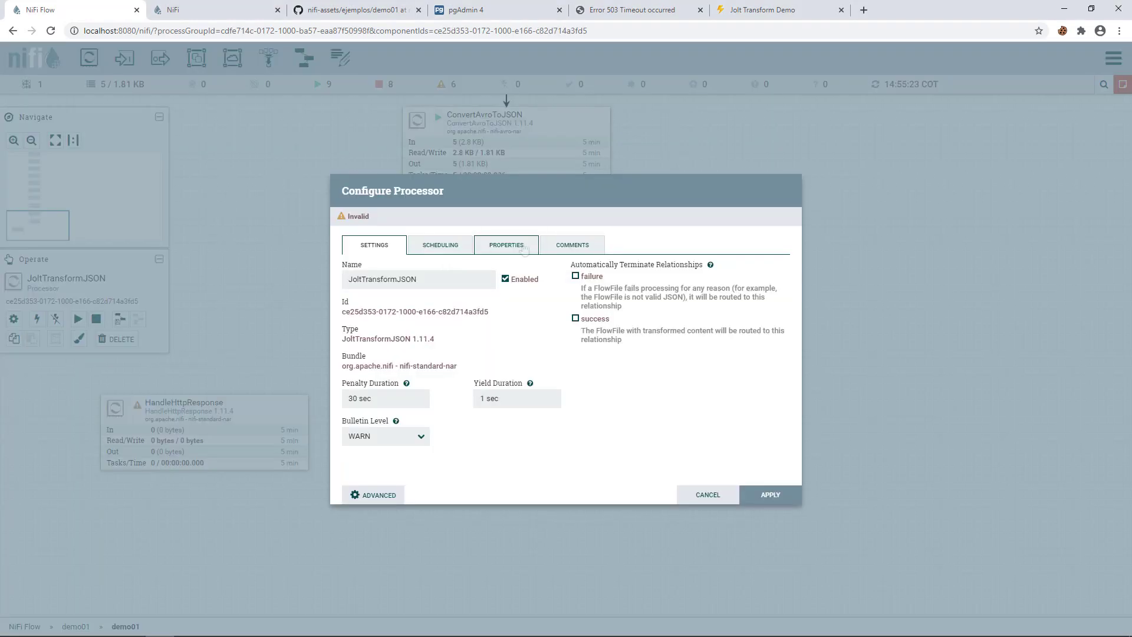
{"action": "left_click", "coordinate": [506, 244]}
{"action": "left_click", "coordinate": [589, 348]}
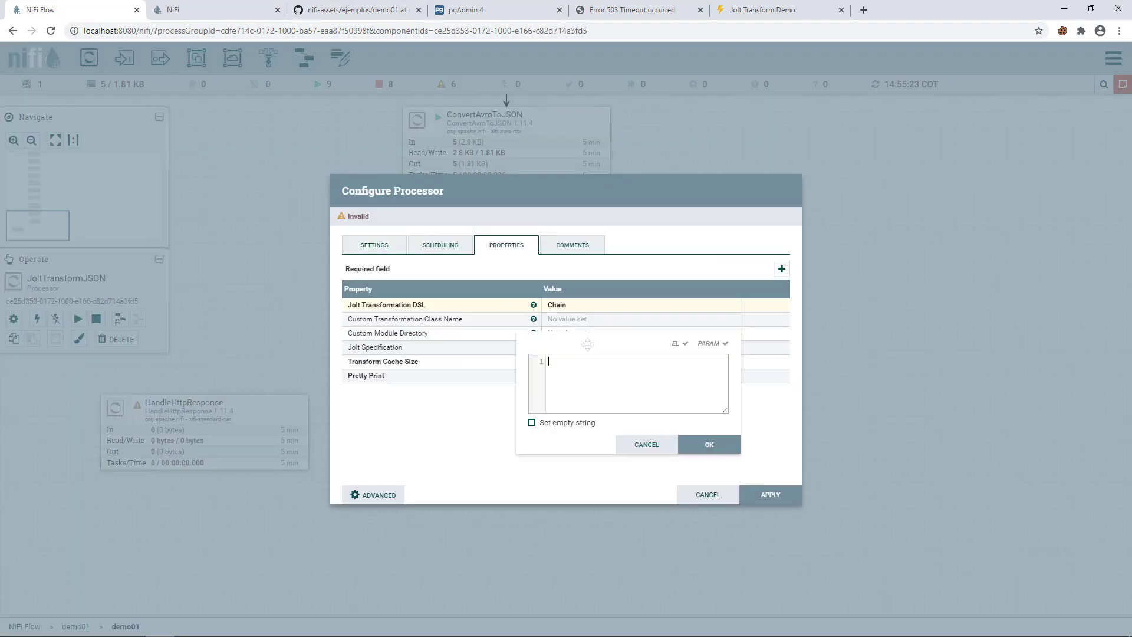
{"action": "type", "text": "[   {     \"operation\": \"shift\",     \"spec\": {       \"nombre\": \"ciudad\",       \"descripcion\" : \"infoGeneral\"     }   },   {     \"operation\": \"default\",     \"spec\": {       \"numHabitantes\": ${numeroHabitantes:replaceEmpty(0):toNumber()},       \"tempActual\" : \"${temperaturaCiudad}\",       \"climaActual\" : \"${climaCiudad}\"     }   } ]"}
{"action": "left_click_drag", "start_coordinate": [726, 411], "coordinate": [1039, 576]}
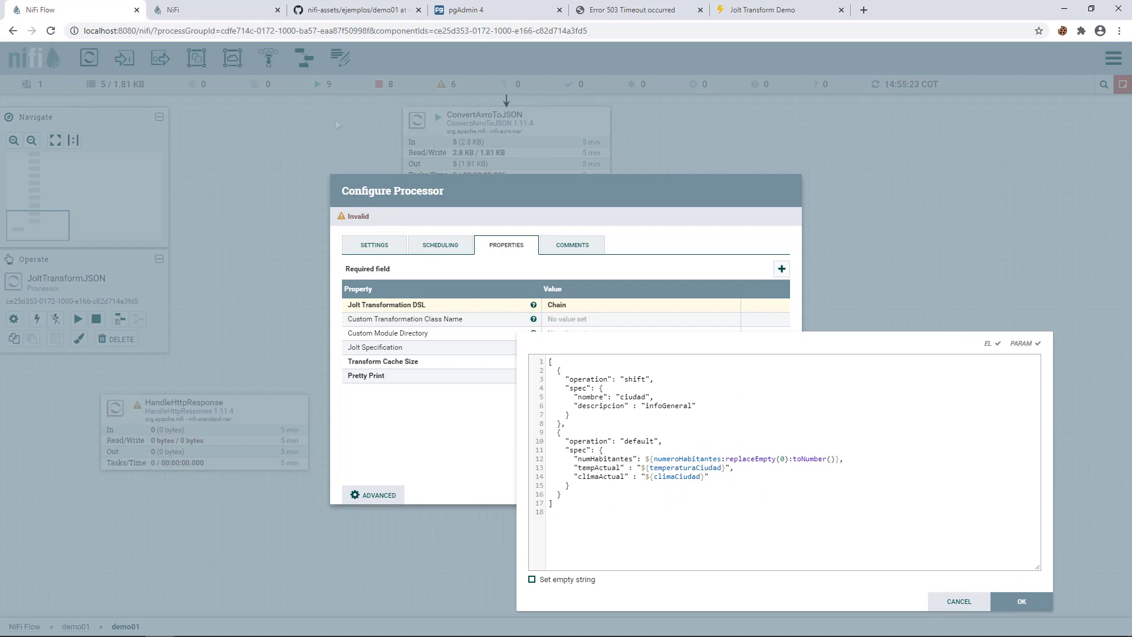
{"action": "left_click", "coordinate": [233, 10]}
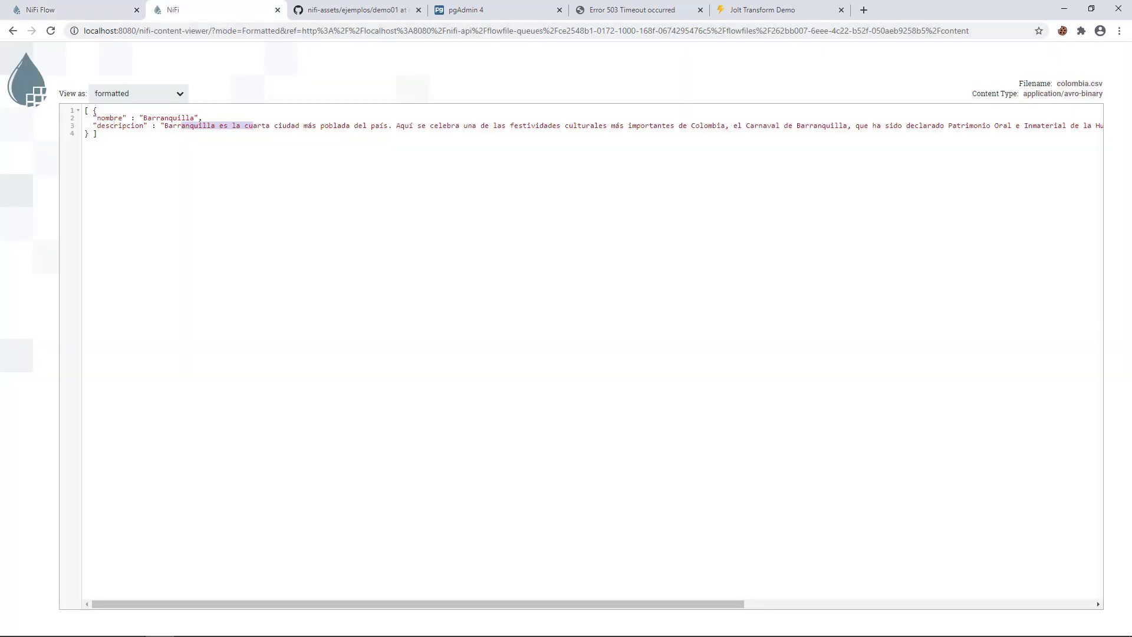
{"action": "left_click", "coordinate": [77, 10]}
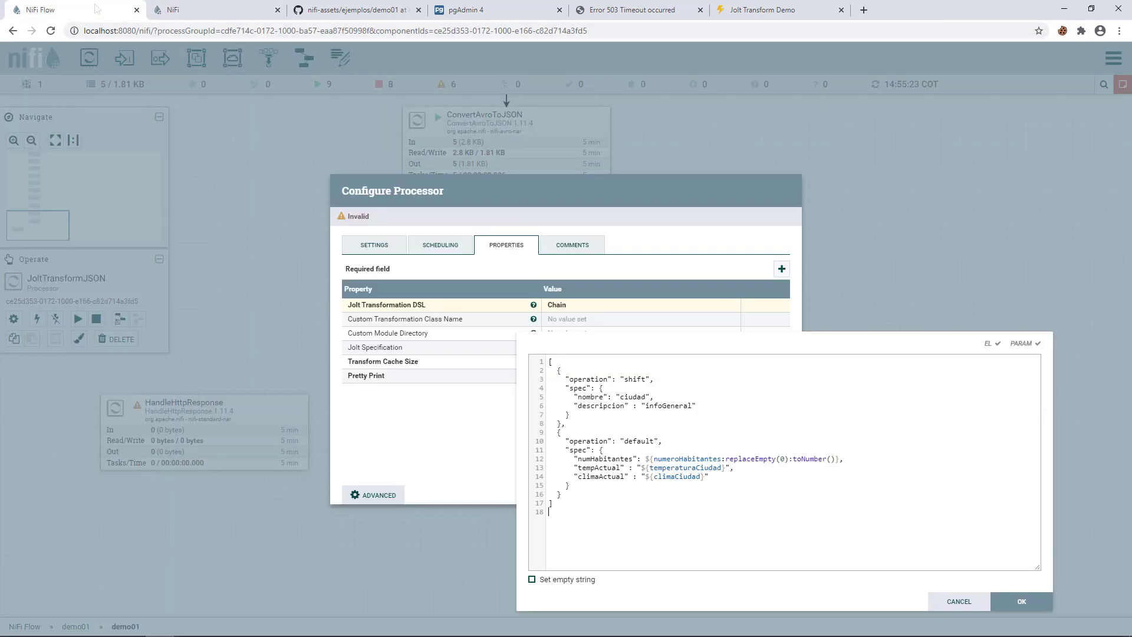
- Review the spec's ciudad, infoGeneral and default fields, deleting the climaActual line
{"action": "double_click", "coordinate": [631, 395]}
{"action": "double_click", "coordinate": [597, 406]}
{"action": "double_click", "coordinate": [662, 407]}
{"action": "left_click", "coordinate": [649, 459]}
{"action": "double_click", "coordinate": [676, 459]}
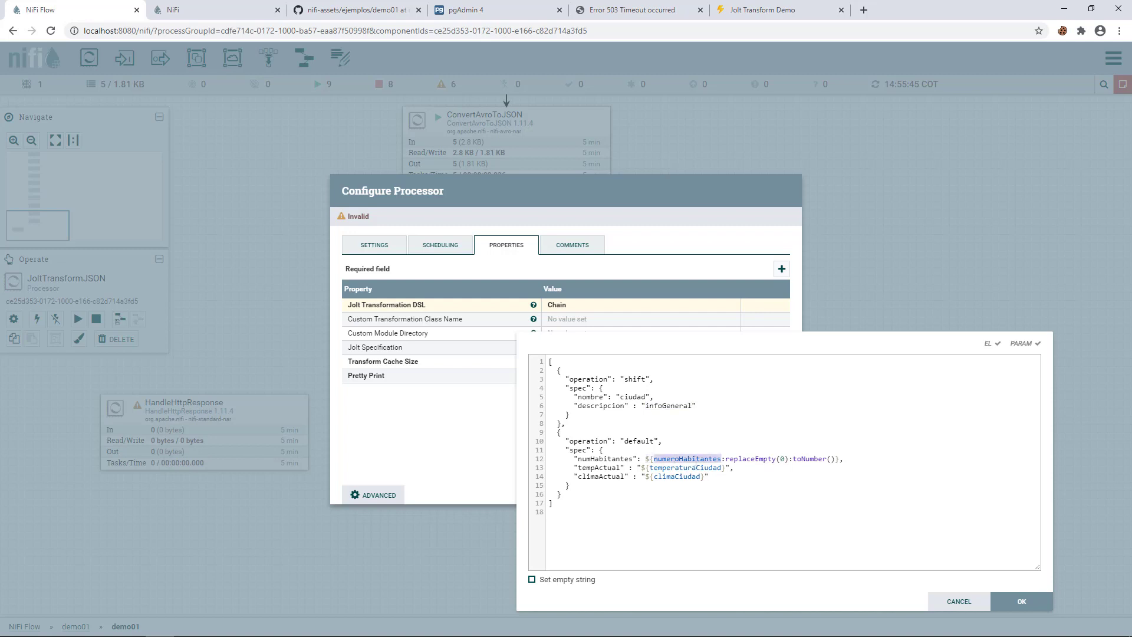
{"action": "double_click", "coordinate": [673, 468]}
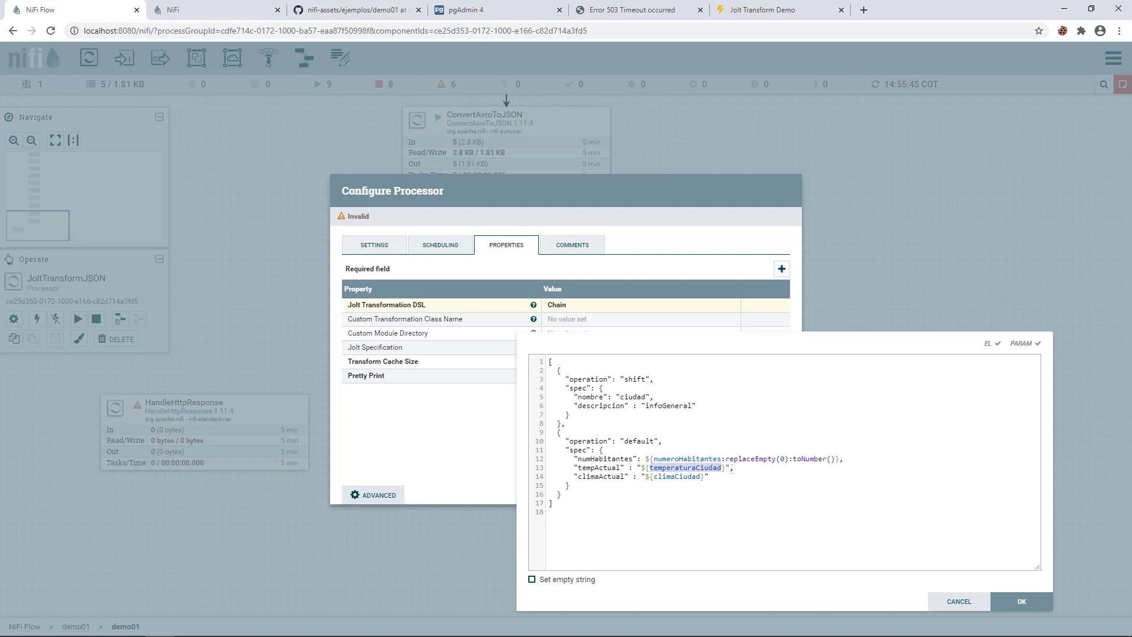
{"action": "left_click_drag", "start_coordinate": [734, 470], "coordinate": [738, 473]}
{"action": "key", "text": "BackSpace"}
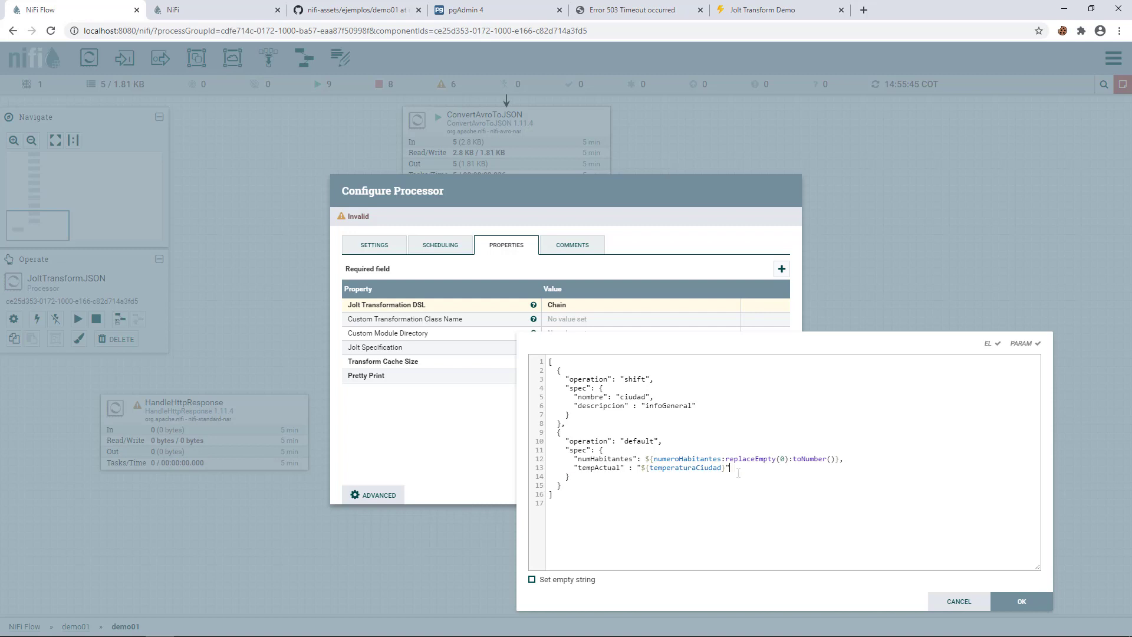
{"action": "left_click", "coordinate": [1016, 599]}
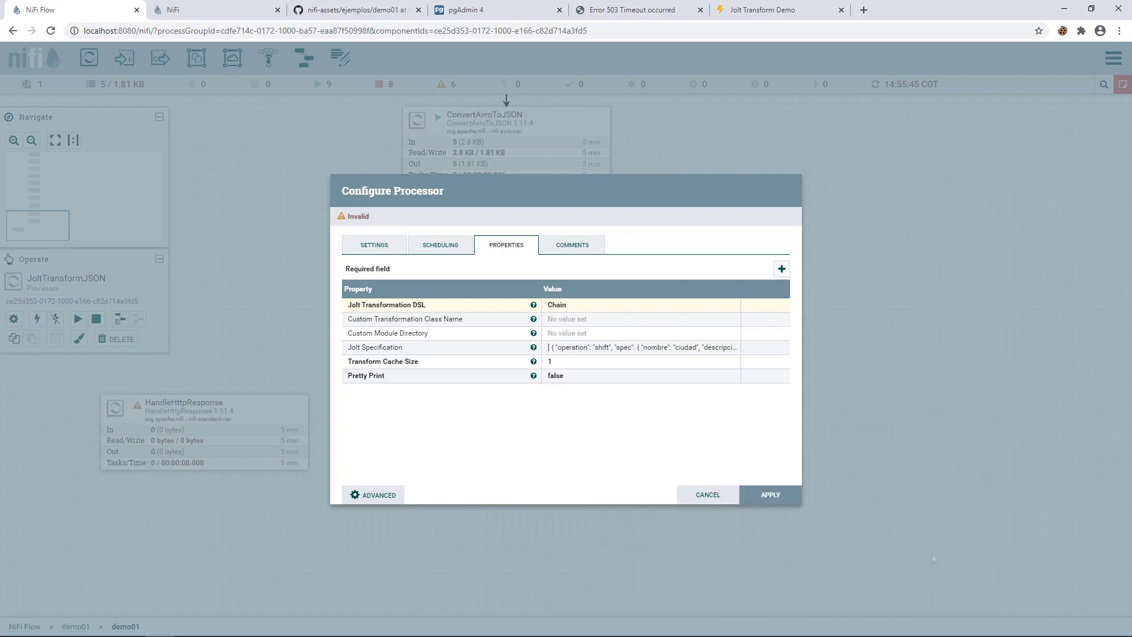
- Set Pretty Print to true and apply the JoltTransformJSON configuration
{"action": "left_click", "coordinate": [556, 376]}
{"action": "left_click", "coordinate": [566, 378]}
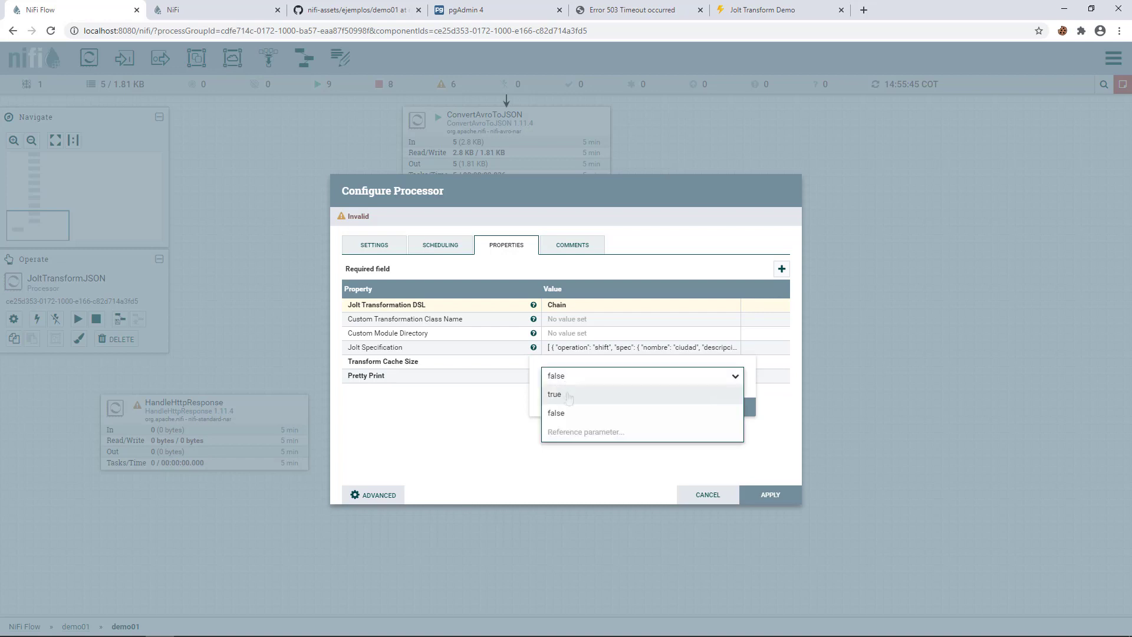
{"action": "left_click", "coordinate": [567, 395]}
{"action": "left_click", "coordinate": [726, 406]}
{"action": "left_click", "coordinate": [770, 495]}
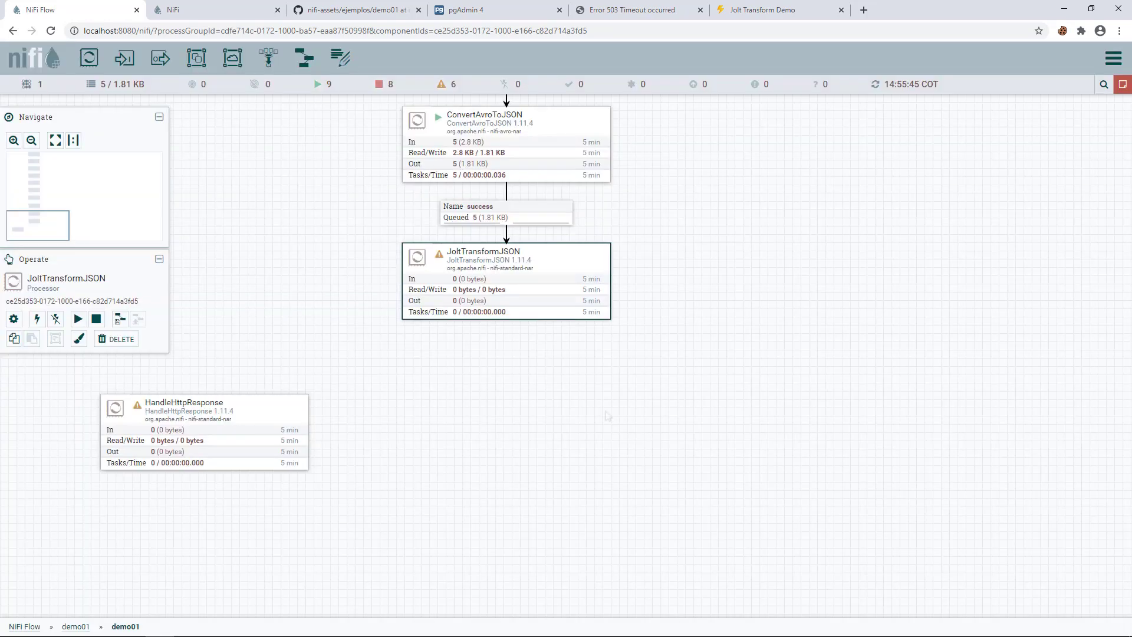
- Add a MergeContent processor beneath JoltTransformJSON
{"action": "left_click_drag", "start_coordinate": [607, 416], "coordinate": [604, 389]}
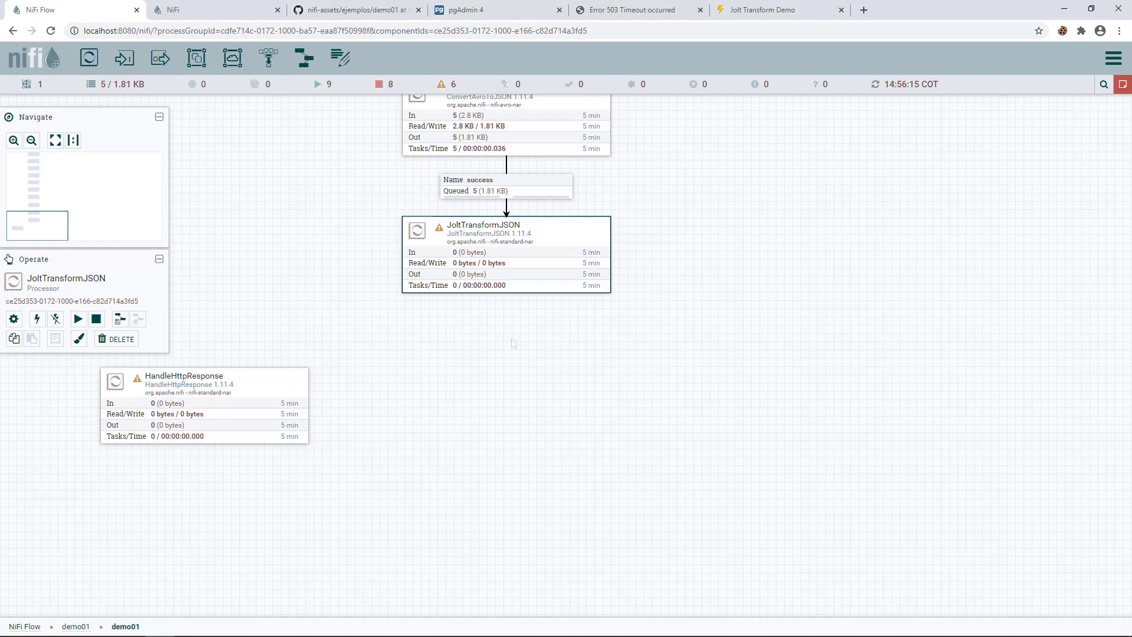
{"action": "left_click_drag", "start_coordinate": [89, 57], "coordinate": [445, 360]}
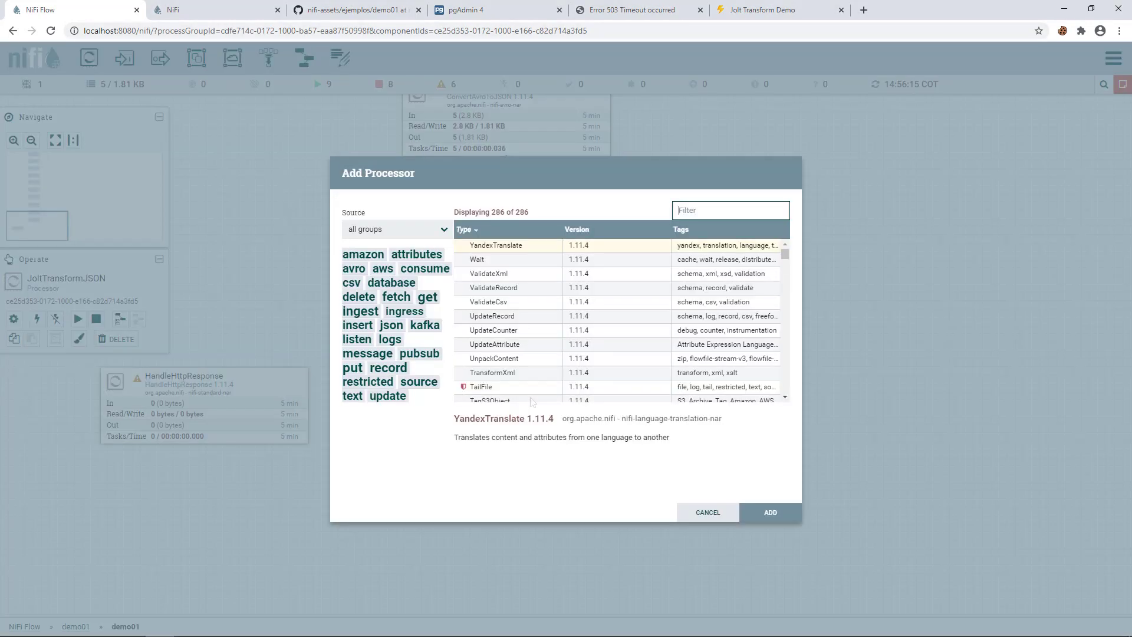
{"action": "type", "text": "merge"}
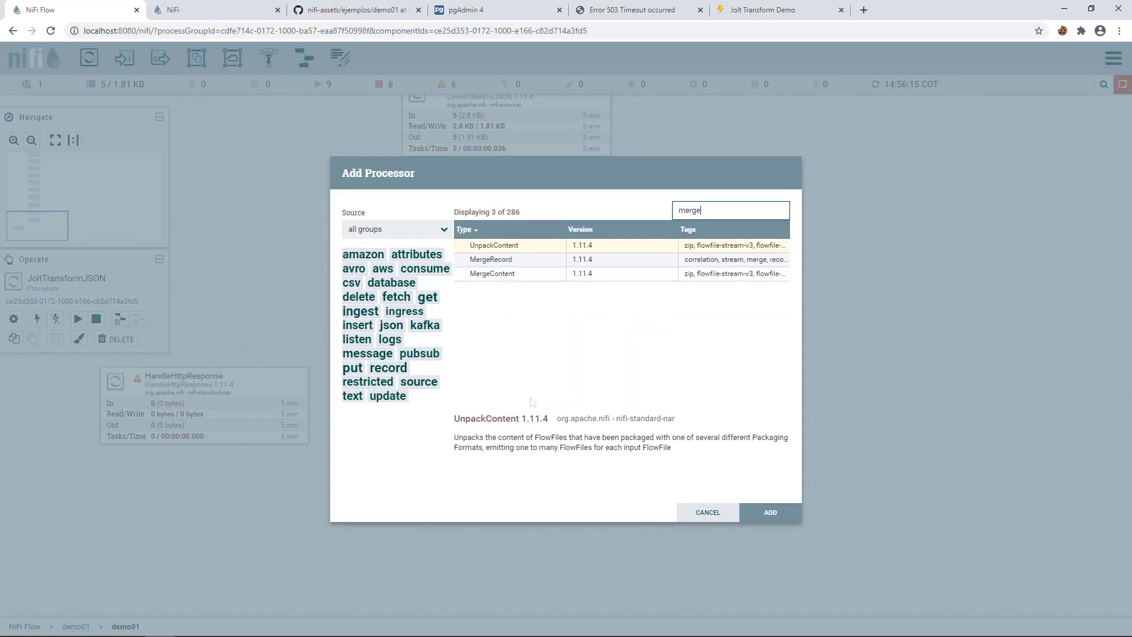
{"action": "double_click", "coordinate": [513, 274]}
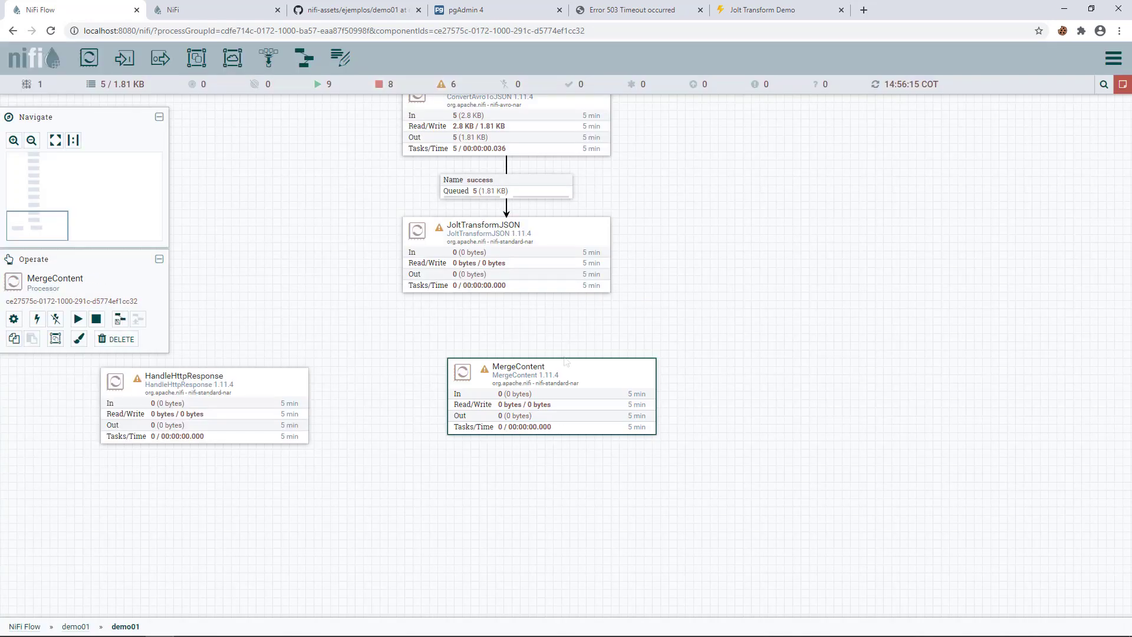
{"action": "left_click_drag", "start_coordinate": [552, 372], "coordinate": [506, 371]}
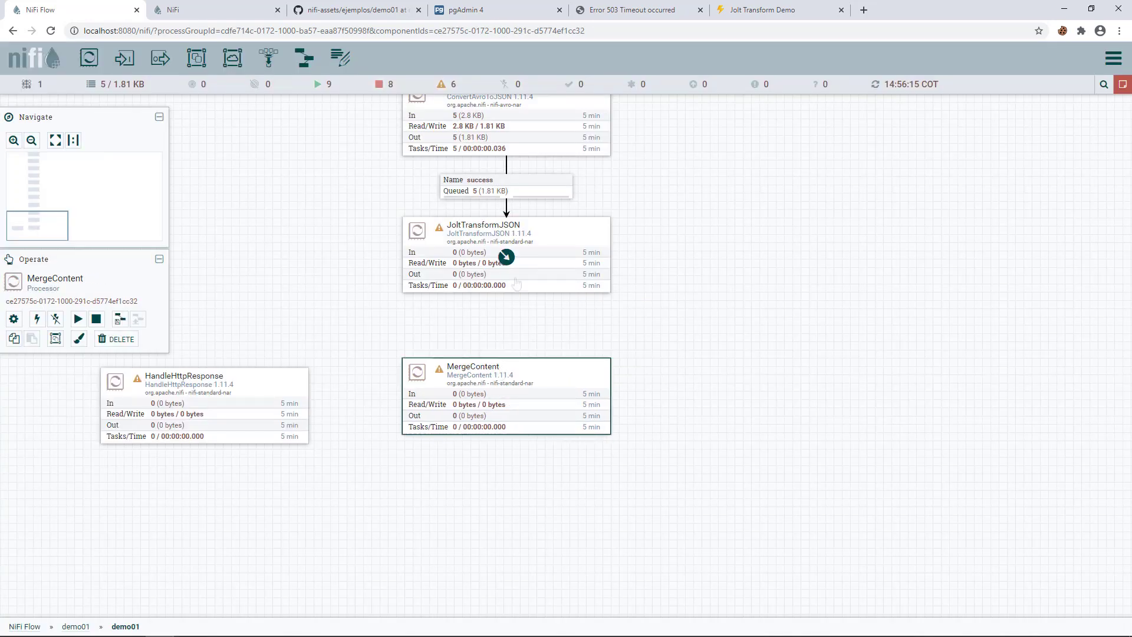
- Connect JoltTransformJSON's success output to MergeContent and auto-terminate its failure relationship
{"action": "left_click_drag", "start_coordinate": [508, 256], "coordinate": [505, 407]}
{"action": "left_click", "coordinate": [377, 333]}
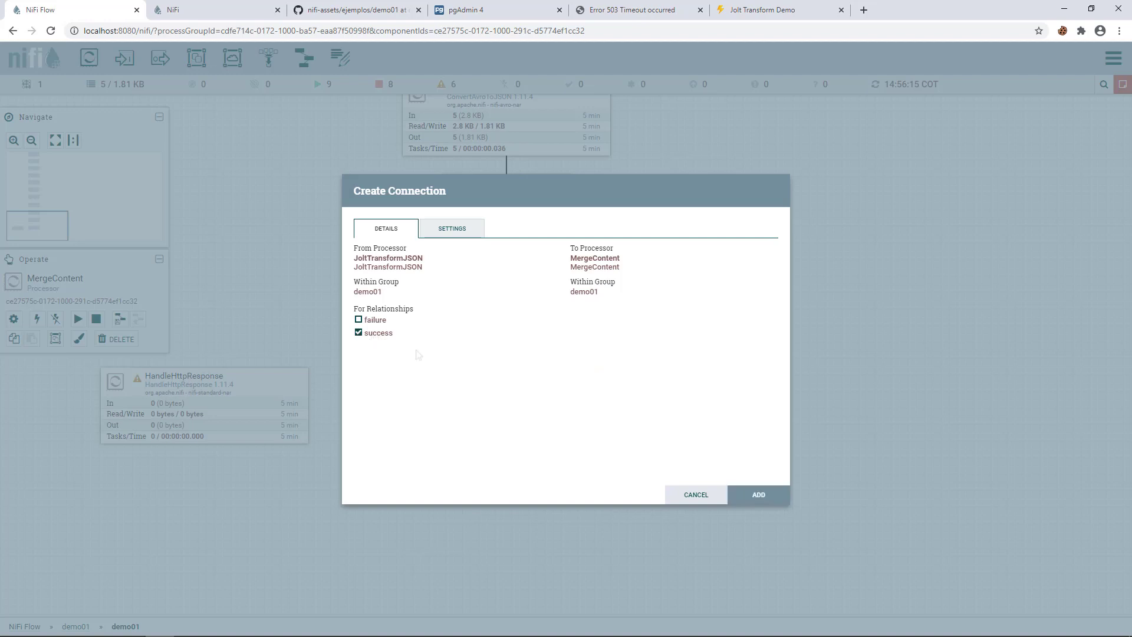
{"action": "left_click", "coordinate": [759, 495]}
{"action": "double_click", "coordinate": [506, 255]}
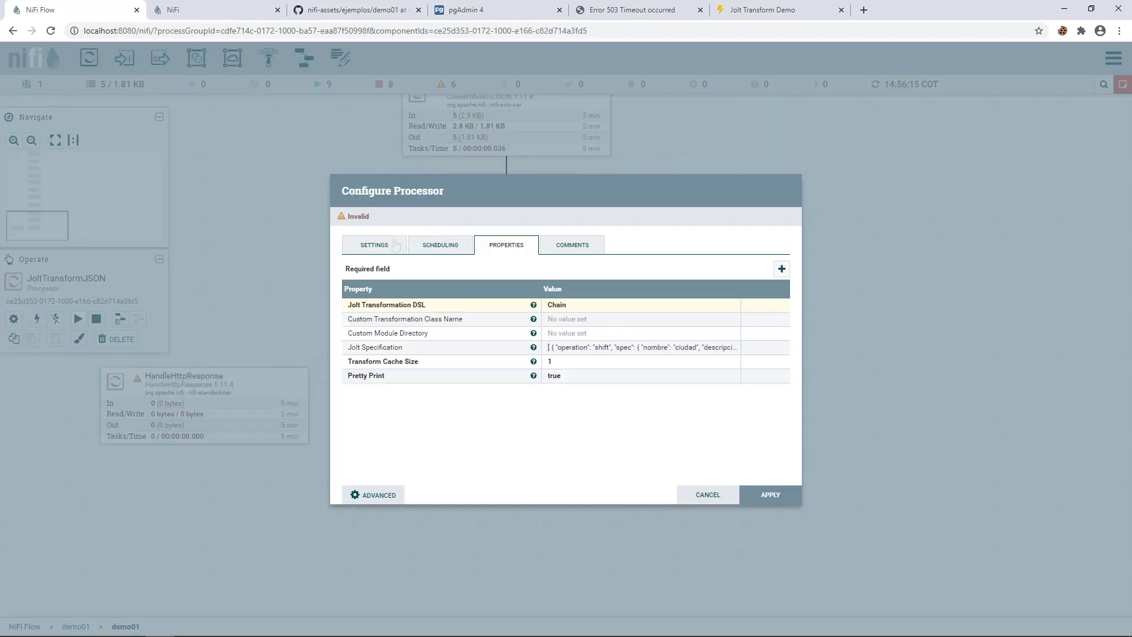
{"action": "left_click", "coordinate": [575, 276]}
{"action": "left_click", "coordinate": [771, 495]}
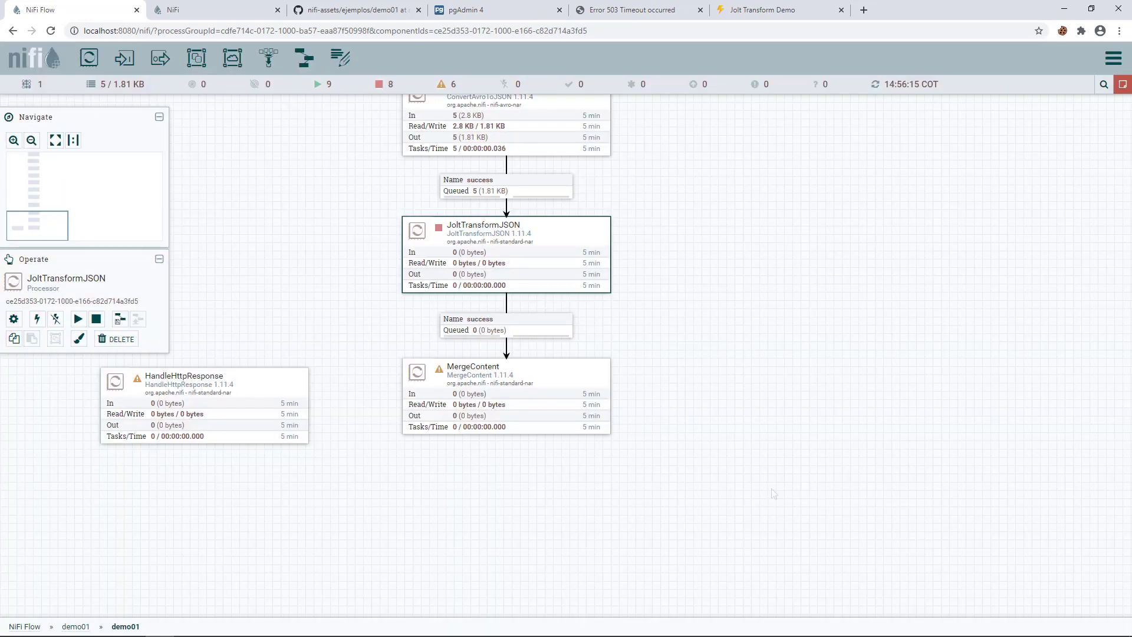
- Start JoltTransformJSON and refresh the flow statistics
{"action": "right_click", "coordinate": [459, 233]}
{"action": "left_click", "coordinate": [514, 258]}
{"action": "right_click", "coordinate": [707, 343]}
{"action": "left_click", "coordinate": [733, 348]}
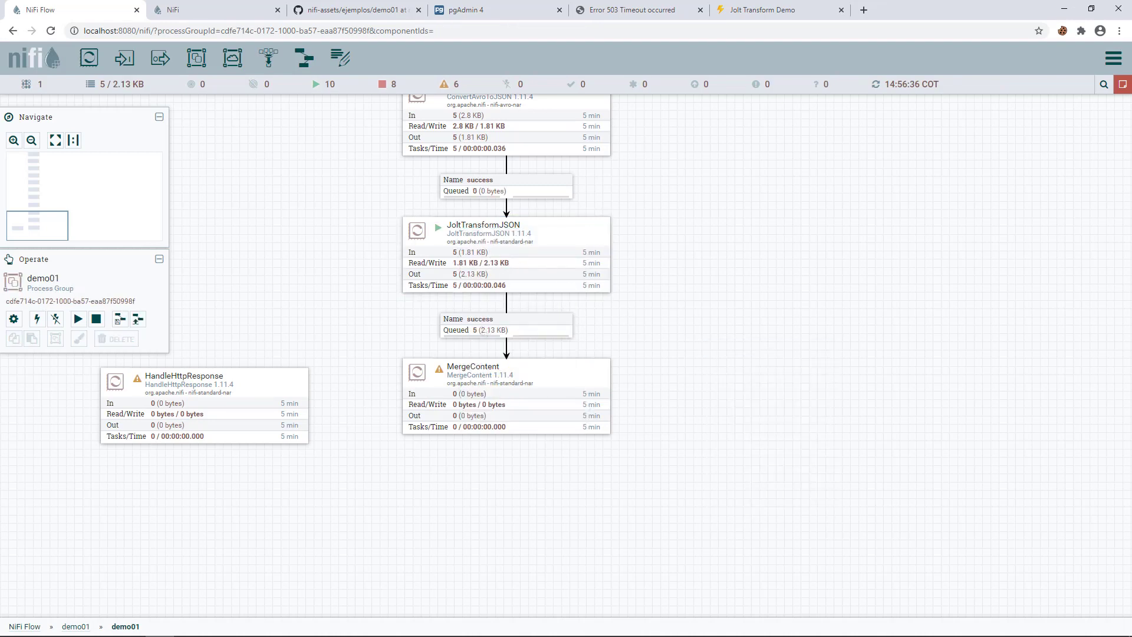
- List the queue before MergeContent and inspect one transformed record with numHabitantes
{"action": "right_click", "coordinate": [482, 327]}
{"action": "left_click", "coordinate": [524, 369]}
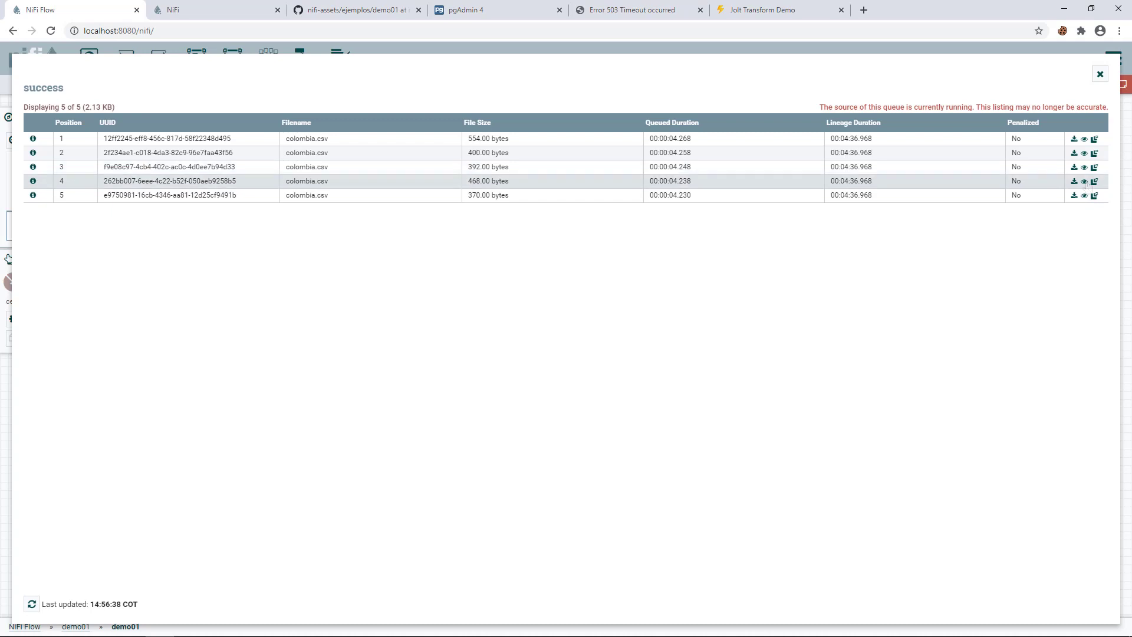
{"action": "left_click", "coordinate": [1084, 181]}
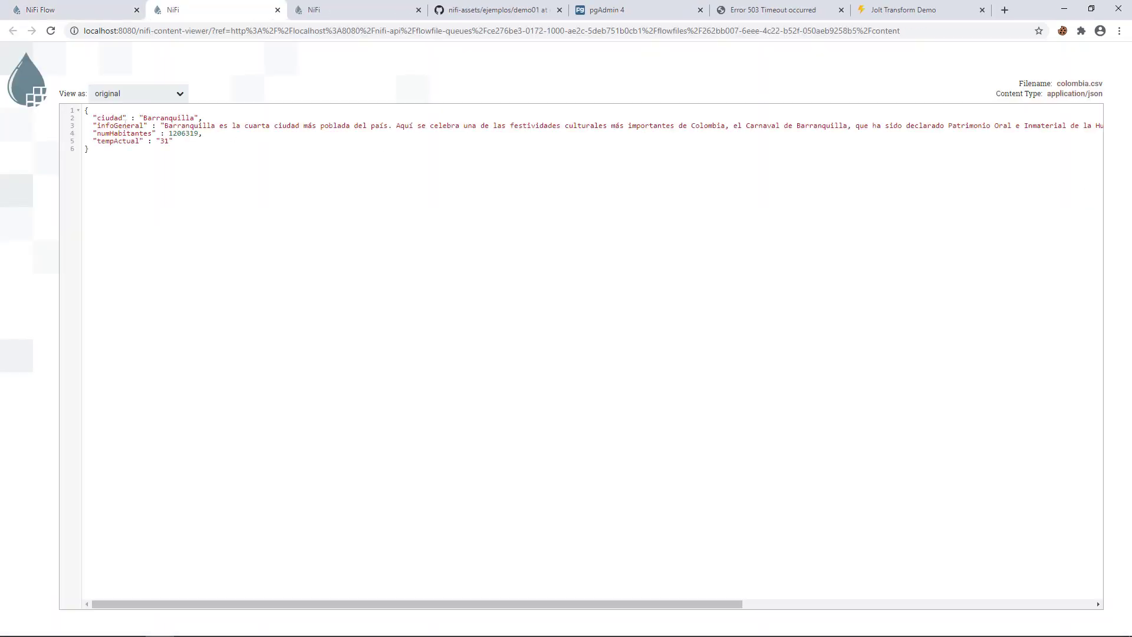
{"action": "left_click_drag", "start_coordinate": [193, 125], "coordinate": [239, 125]}
{"action": "double_click", "coordinate": [124, 134]}
{"action": "left_click", "coordinate": [278, 10]}
{"action": "left_click", "coordinate": [1100, 74]}
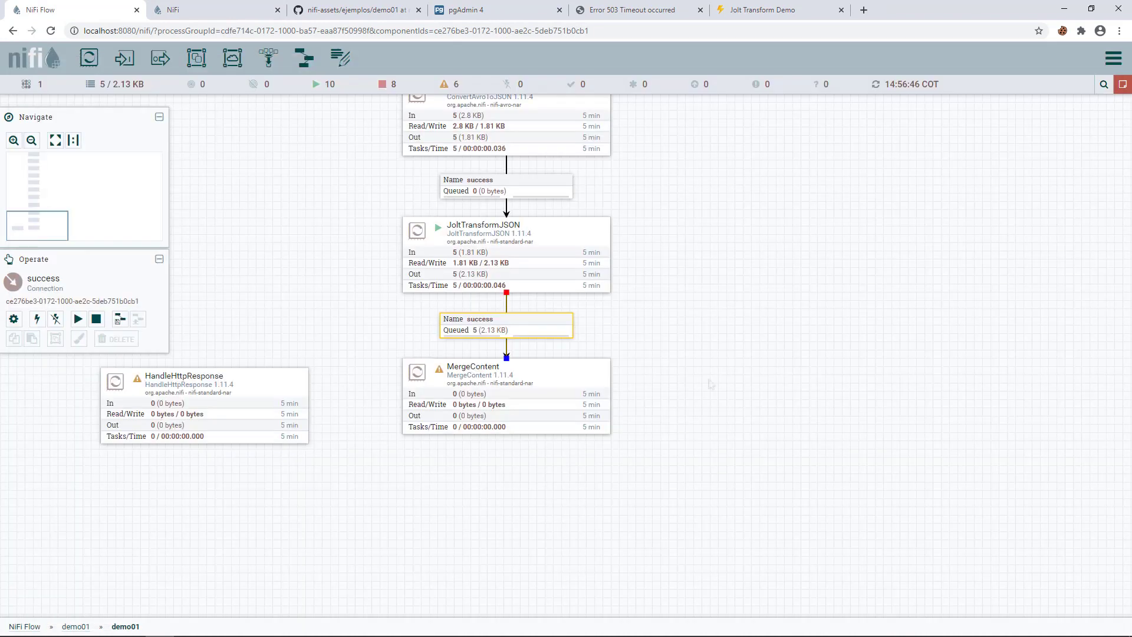
- Auto-terminate MergeContent's failure relationship and set Merge Strategy to Defragment
{"action": "double_click", "coordinate": [515, 338]}
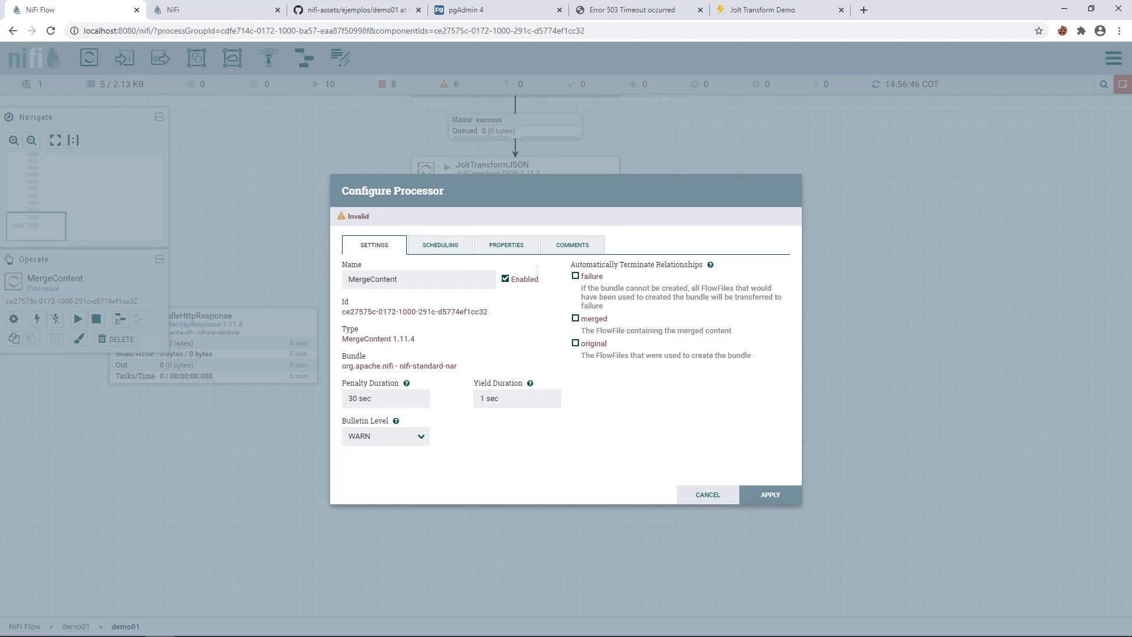
{"action": "left_click", "coordinate": [590, 278]}
{"action": "left_click", "coordinate": [505, 251]}
{"action": "left_click", "coordinate": [581, 305]}
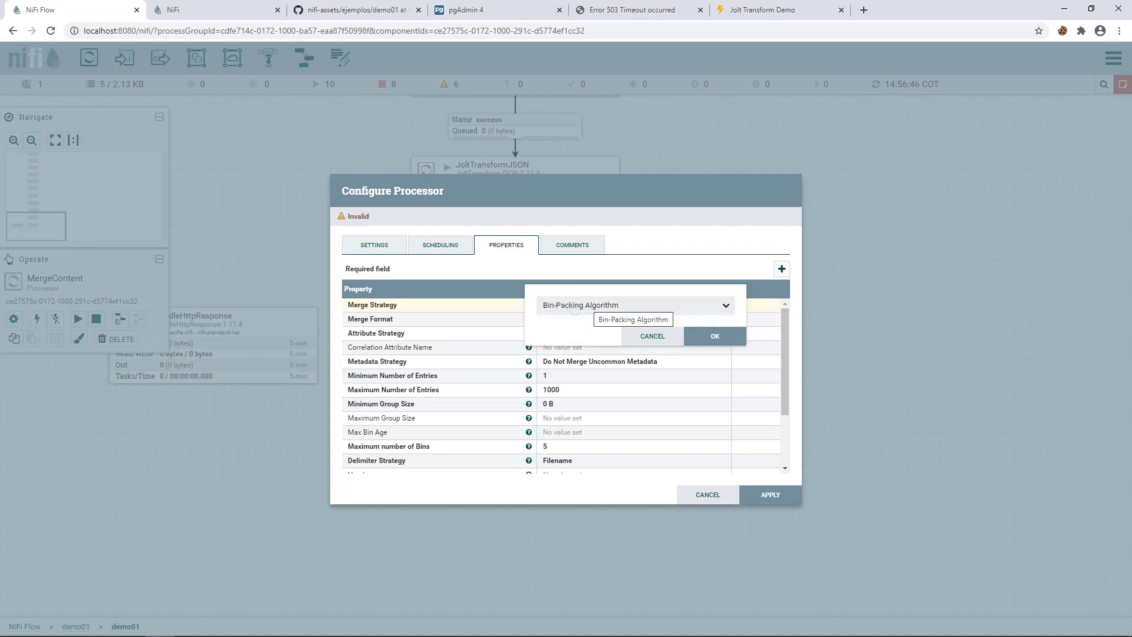
{"action": "left_click", "coordinate": [590, 306]}
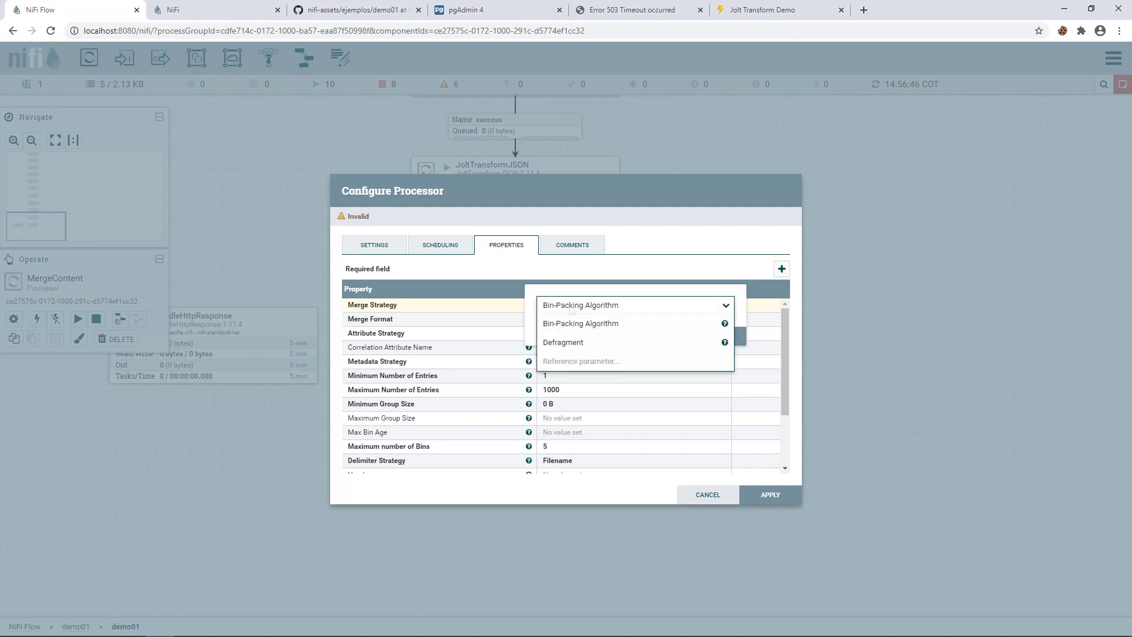
{"action": "left_click", "coordinate": [562, 343]}
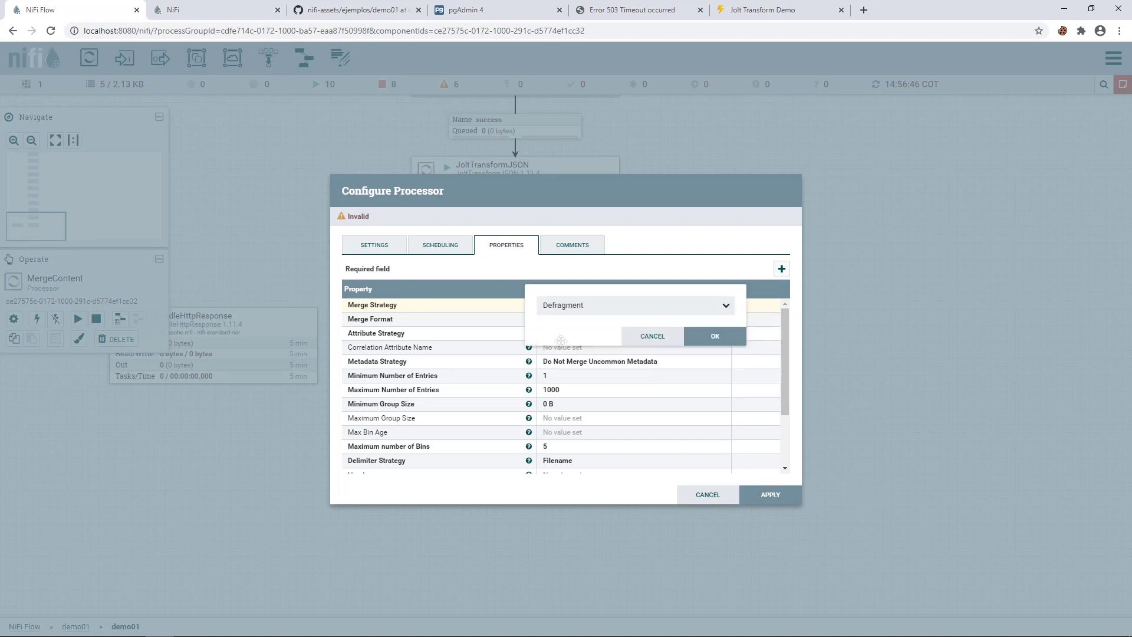
{"action": "left_click", "coordinate": [715, 337]}
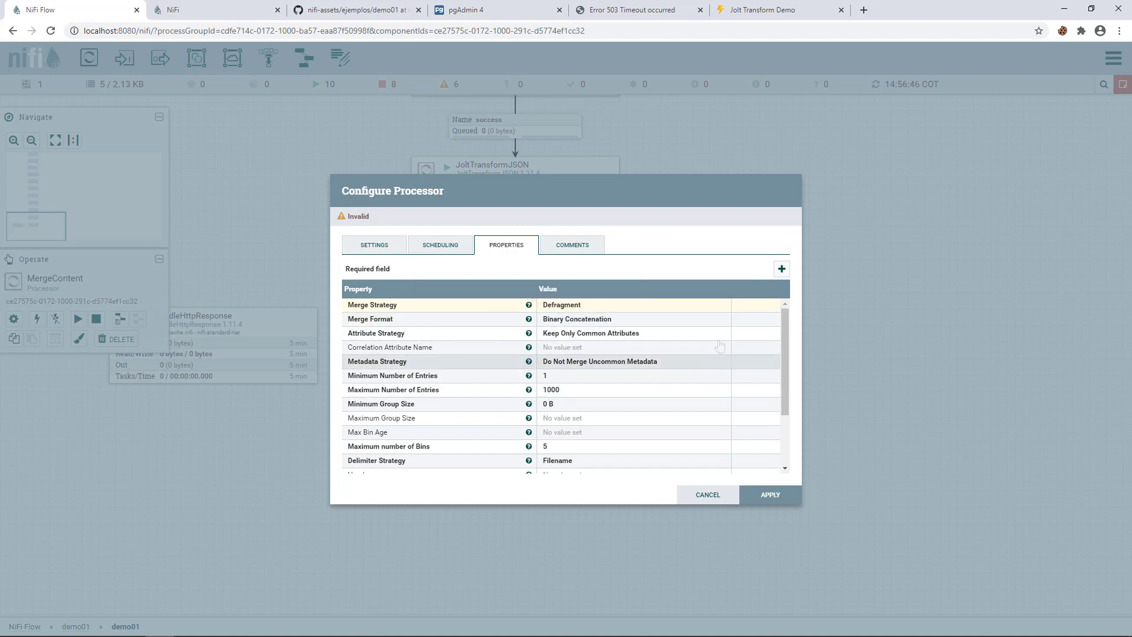
- Set MergeContent's Delimiter Strategy to Text
{"action": "scroll", "coordinate": [615, 384], "scroll_direction": "down", "scroll_amount": 2}
{"action": "left_click", "coordinate": [564, 403]}
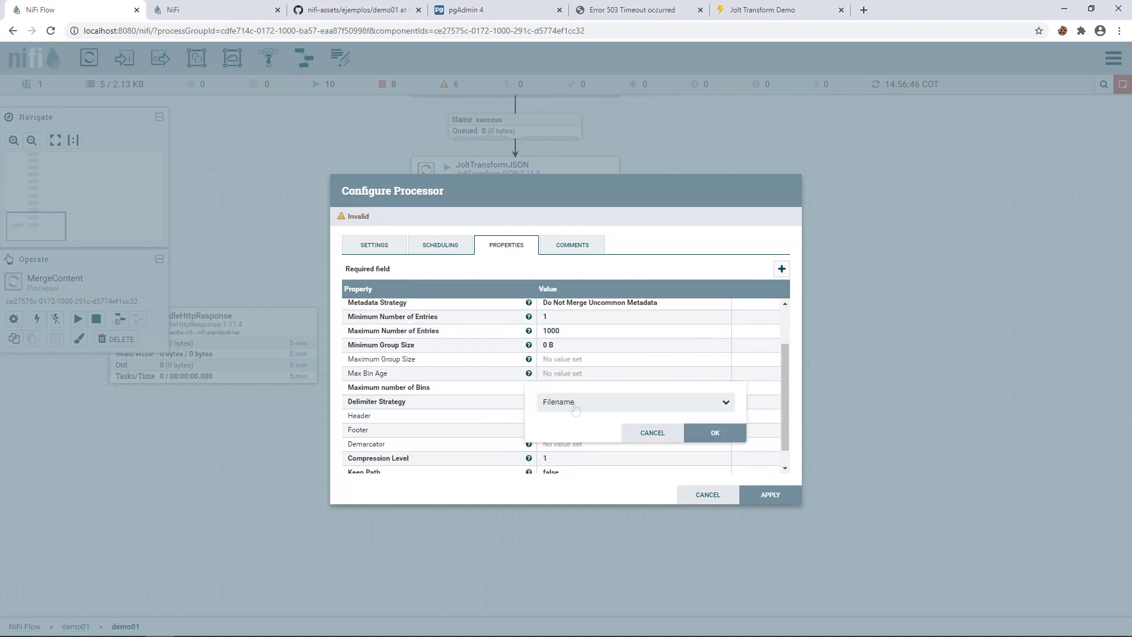
{"action": "left_click", "coordinate": [584, 403]}
{"action": "left_click", "coordinate": [575, 439]}
{"action": "left_click", "coordinate": [706, 437]}
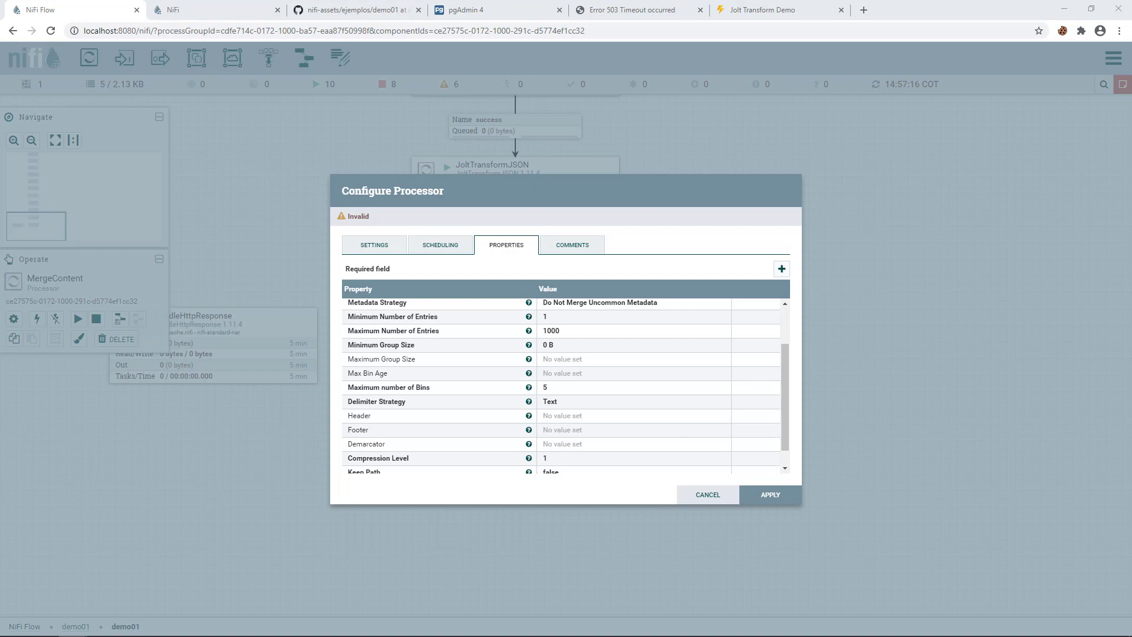
- Set the Header to { "ciudades" : [ and the Footer to ] }
{"action": "left_click", "coordinate": [569, 416]}
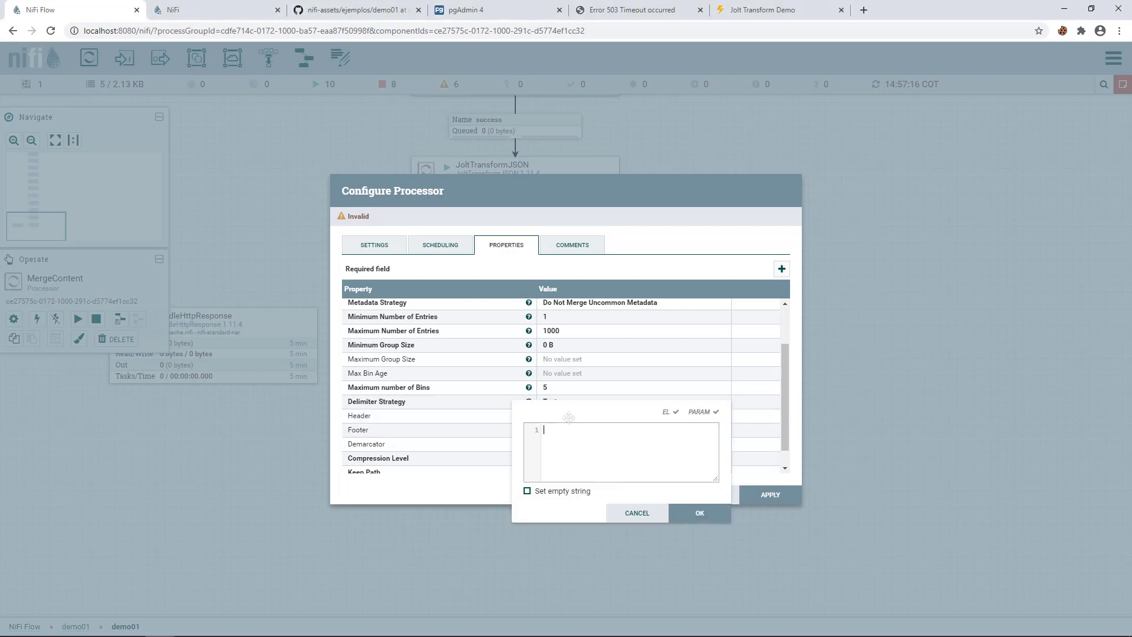
{"action": "type", "text": "{  \"ciudades\" : ["}
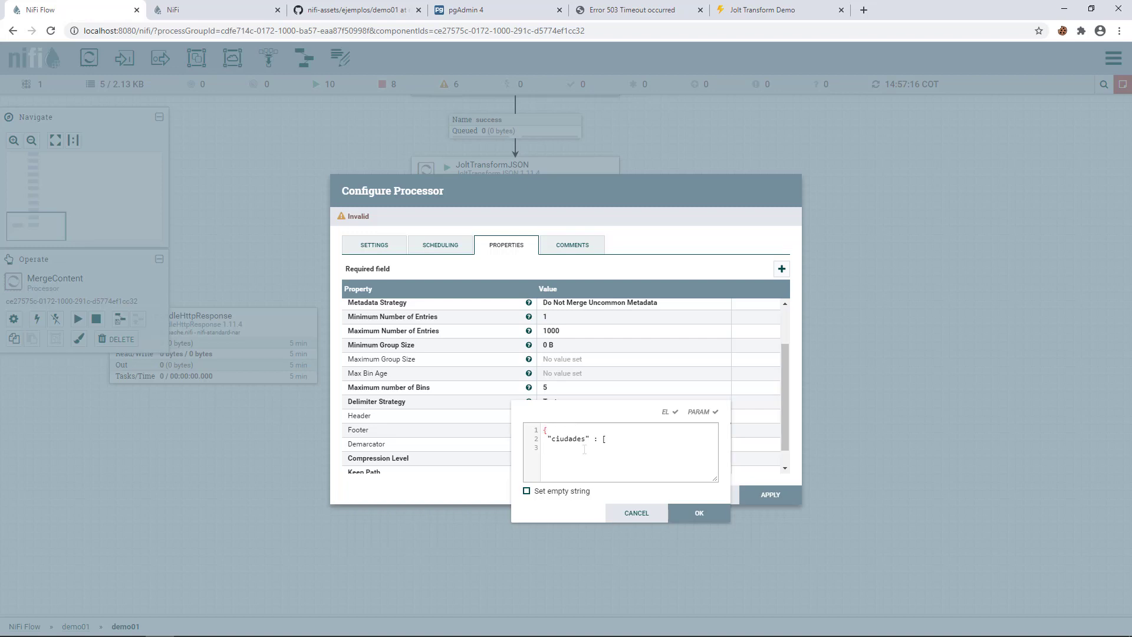
{"action": "left_click", "coordinate": [610, 439]}
{"action": "left_click", "coordinate": [698, 513]}
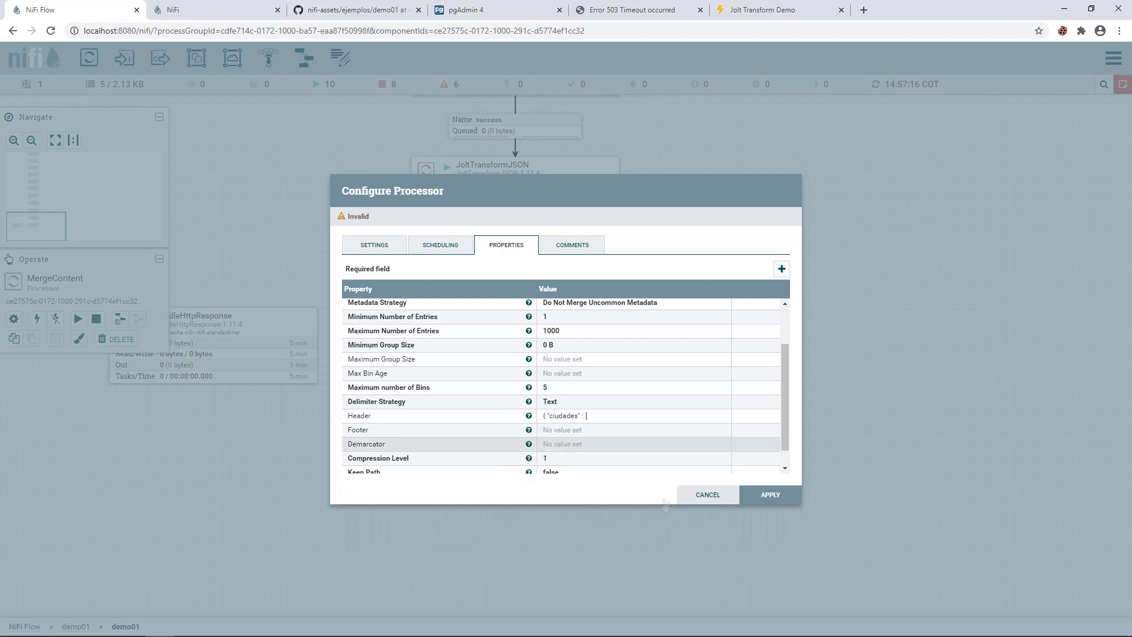
{"action": "left_click", "coordinate": [552, 436]}
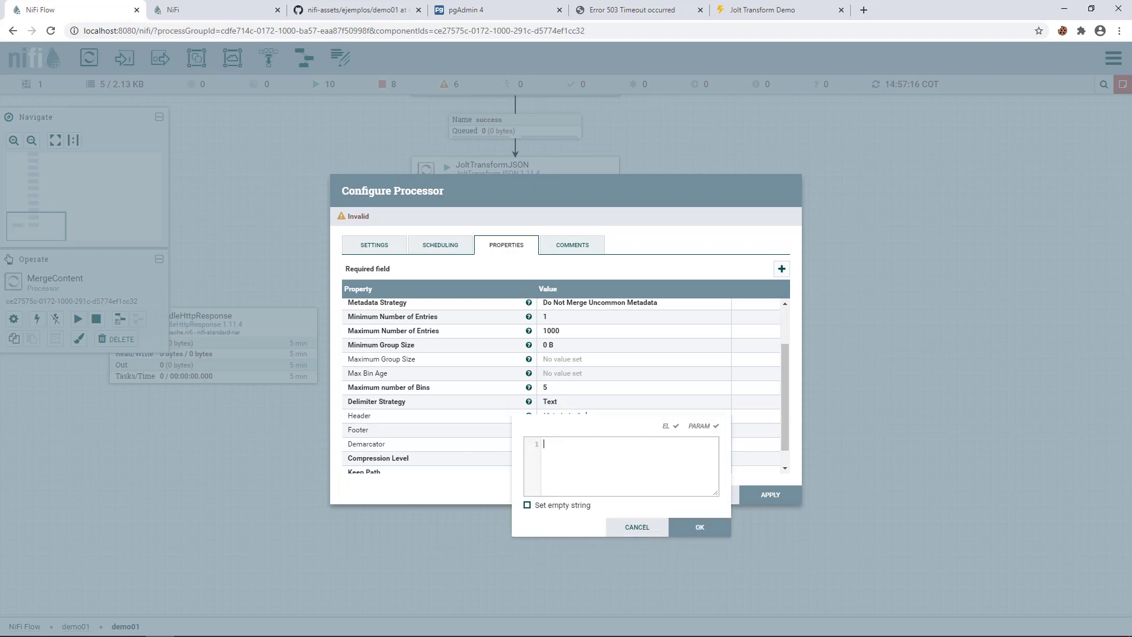
{"action": "key", "text": "alt+Tab"}
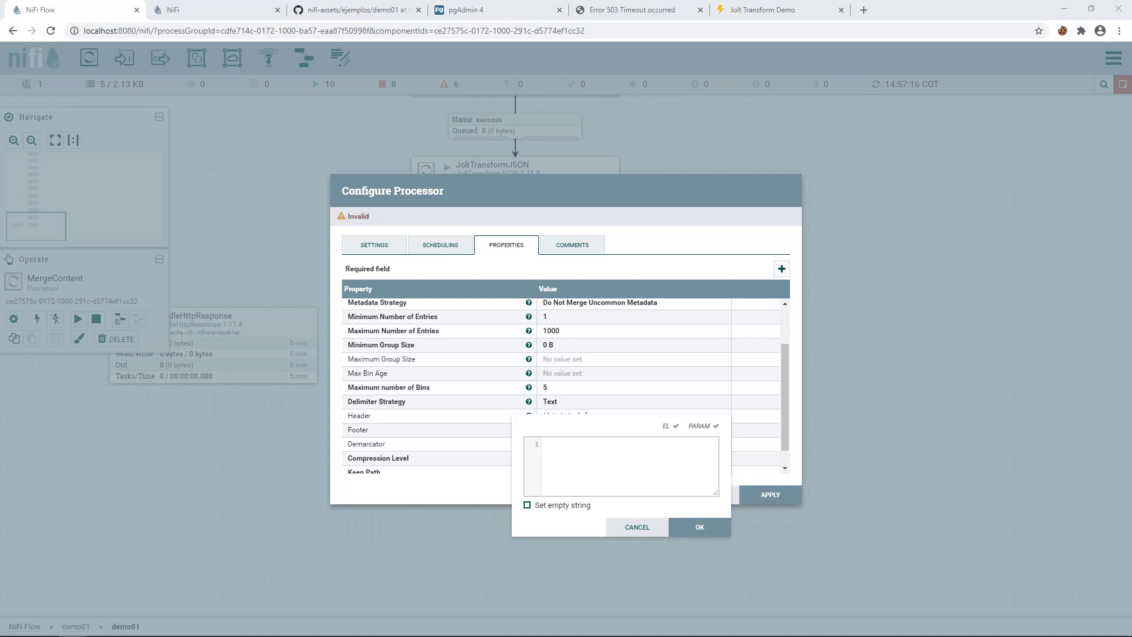
{"action": "left_click", "coordinate": [587, 462]}
{"action": "type", "text": "] }"}
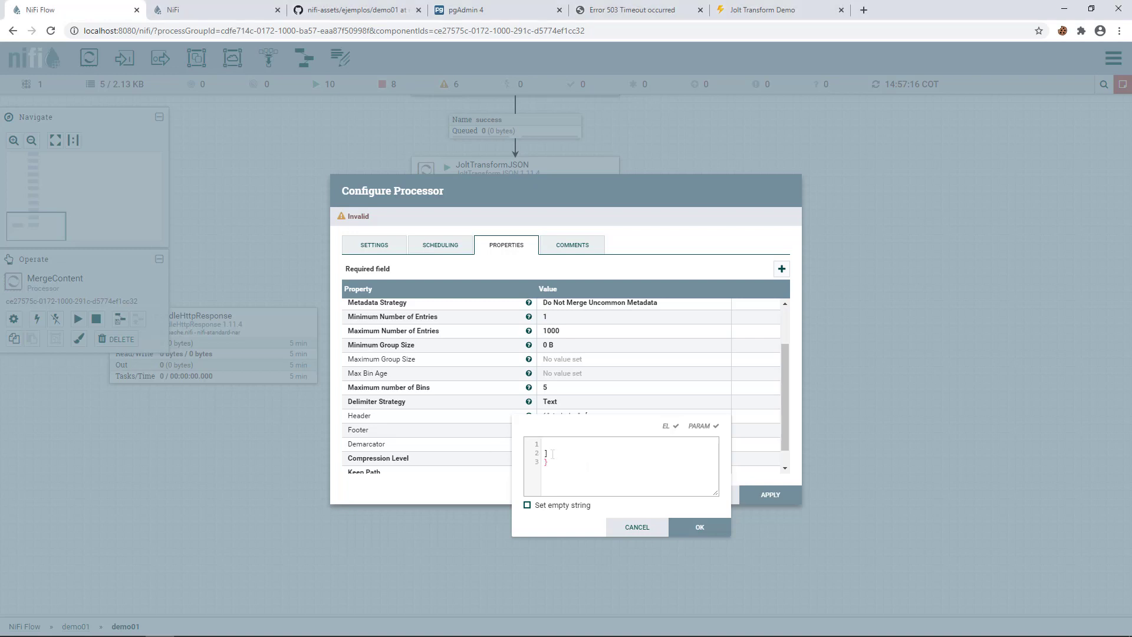
{"action": "left_click", "coordinate": [553, 456]}
{"action": "left_click", "coordinate": [721, 526]}
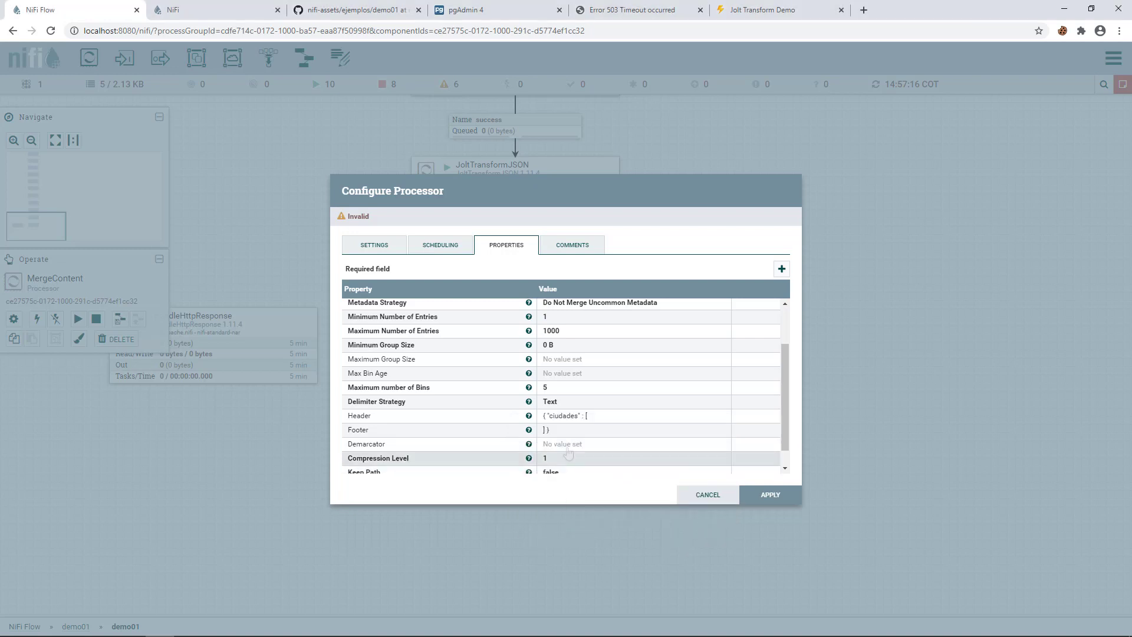
- Set the Demarcator to a comma and apply the MergeContent configuration
{"action": "left_click", "coordinate": [567, 449]}
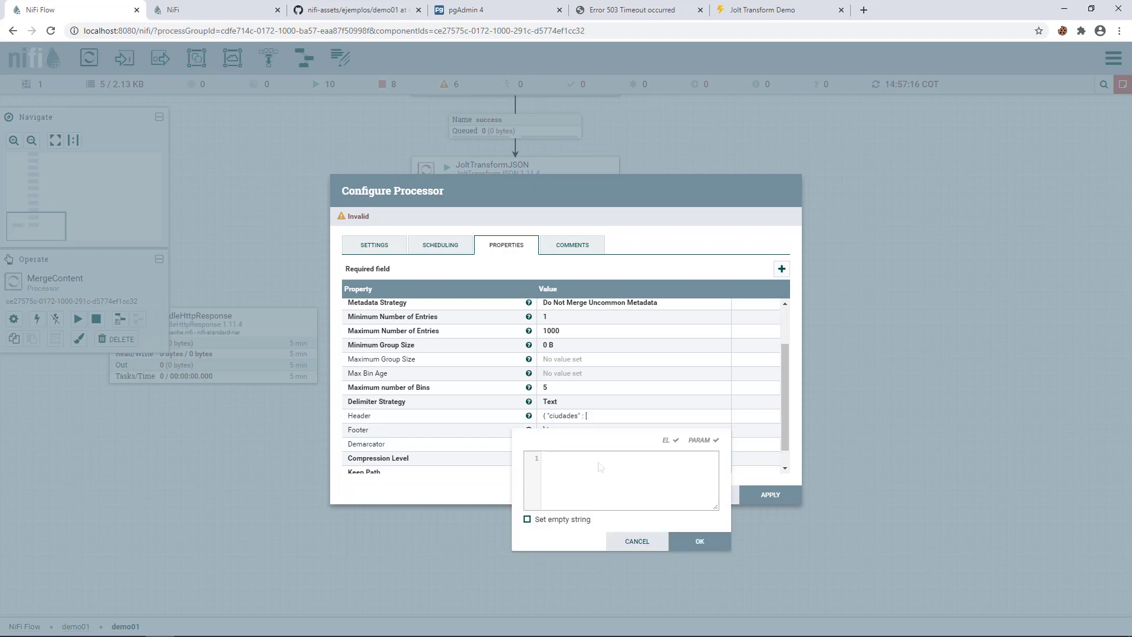
{"action": "type", "text": ","}
{"action": "left_click", "coordinate": [693, 536]}
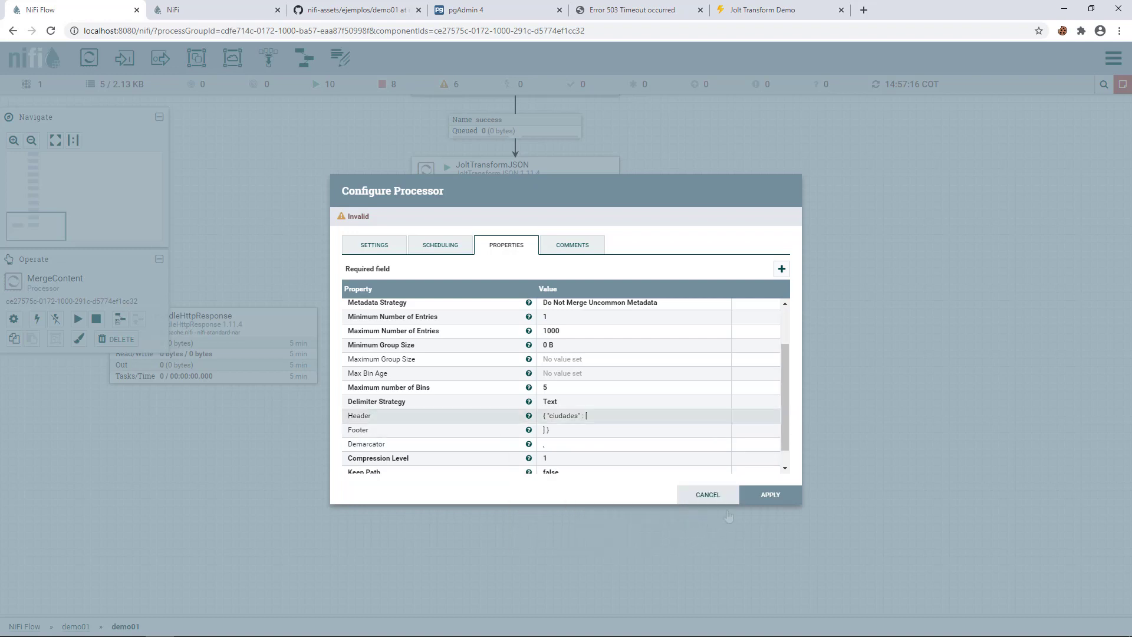
{"action": "left_click", "coordinate": [770, 495]}
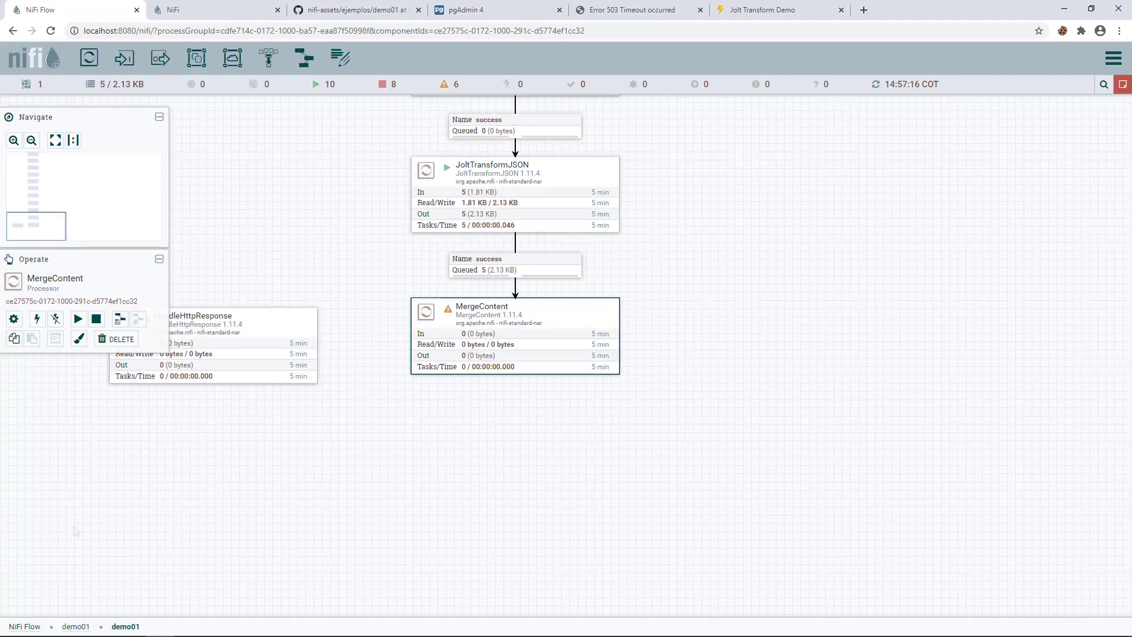
- Move HandleHttpResponse below MergeContent and connect MergeContent's merged output to it
{"action": "left_click", "coordinate": [81, 635]}
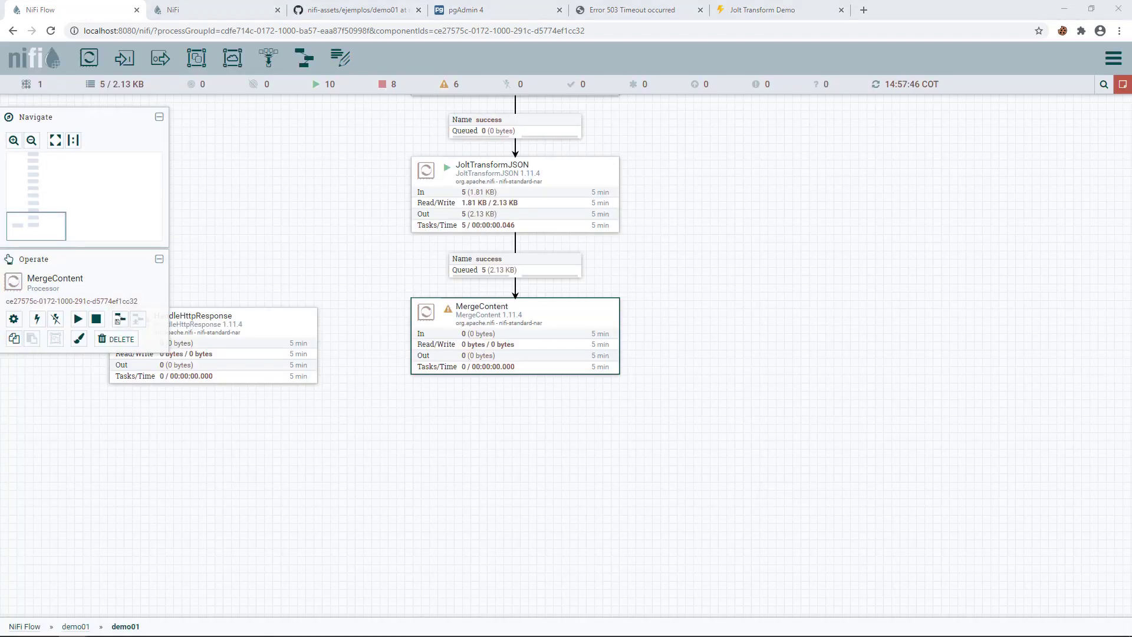
{"action": "left_click_drag", "start_coordinate": [268, 331], "coordinate": [578, 457]}
{"action": "left_click_drag", "start_coordinate": [515, 338], "coordinate": [515, 491]}
{"action": "left_click", "coordinate": [370, 334]}
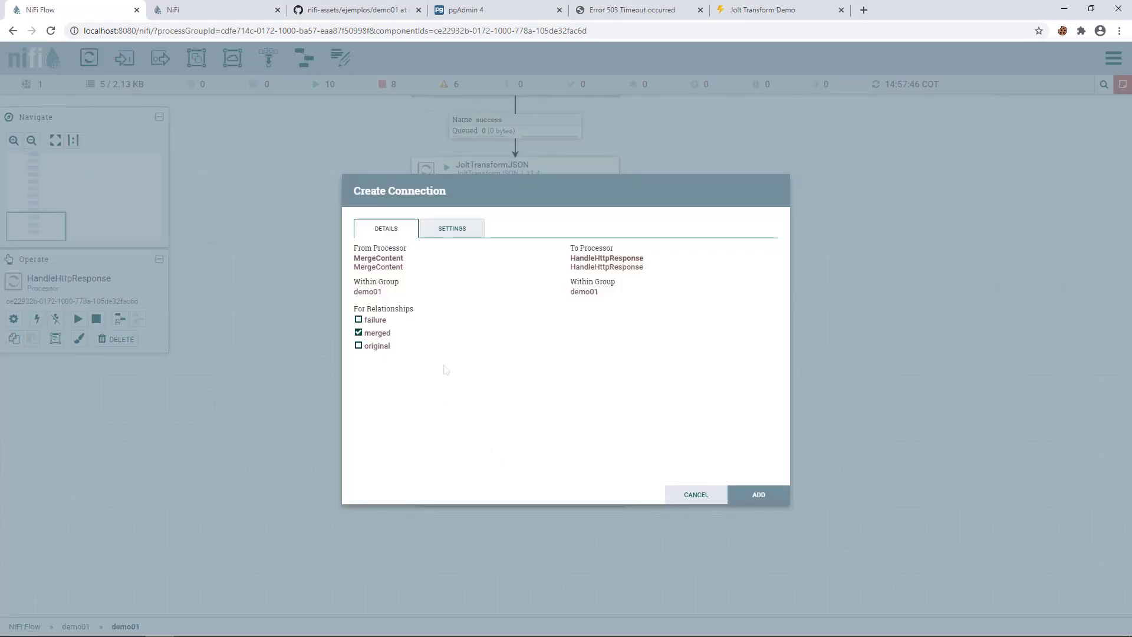
{"action": "left_click", "coordinate": [756, 499]}
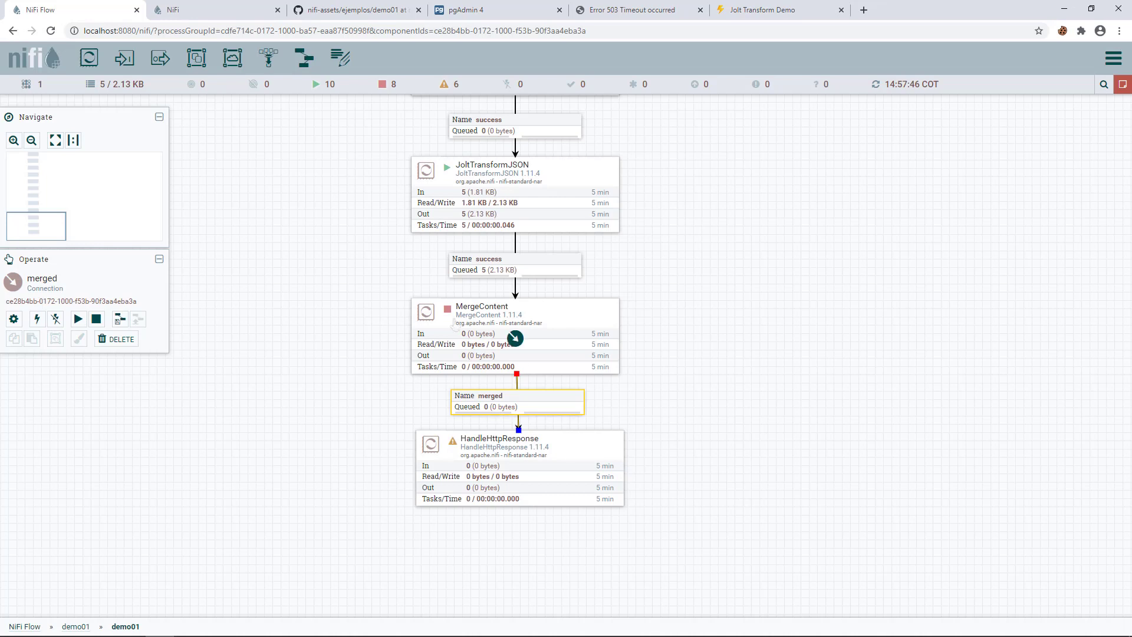
- Start MergeContent and refresh the flow statistics
{"action": "left_click_drag", "start_coordinate": [384, 410], "coordinate": [379, 348]}
{"action": "right_click", "coordinate": [452, 242]}
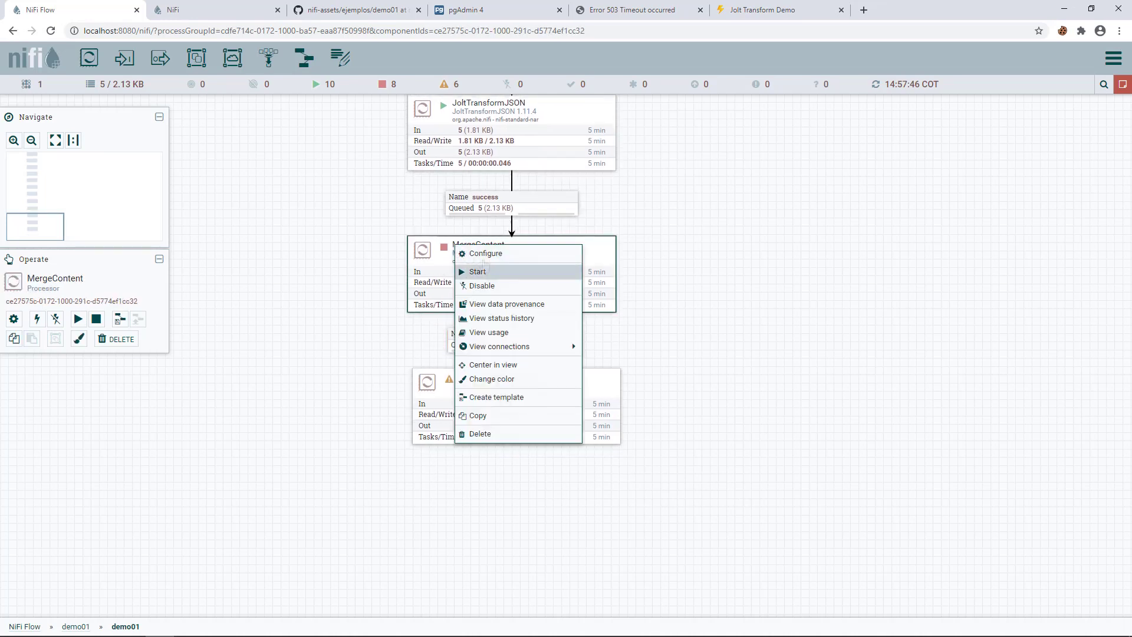
{"action": "left_click", "coordinate": [475, 270]}
{"action": "right_click", "coordinate": [324, 327]}
{"action": "left_click", "coordinate": [382, 329]}
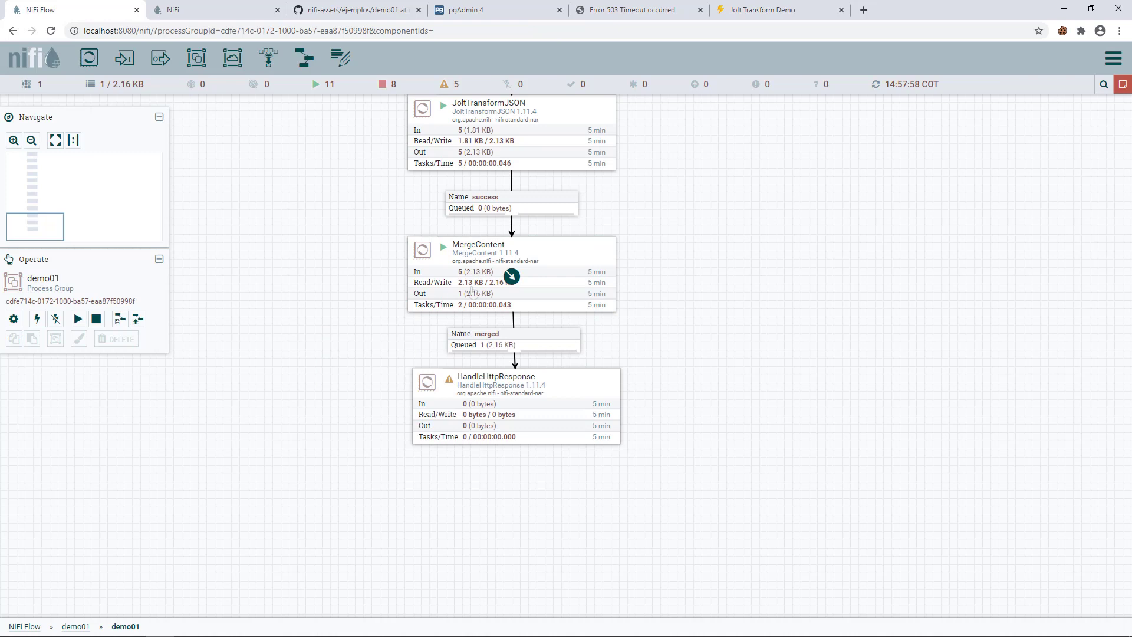
- List the merged queue and view the colombia.csv flowfile as formatted JSON
{"action": "right_click", "coordinate": [490, 344]}
{"action": "left_click", "coordinate": [534, 387]}
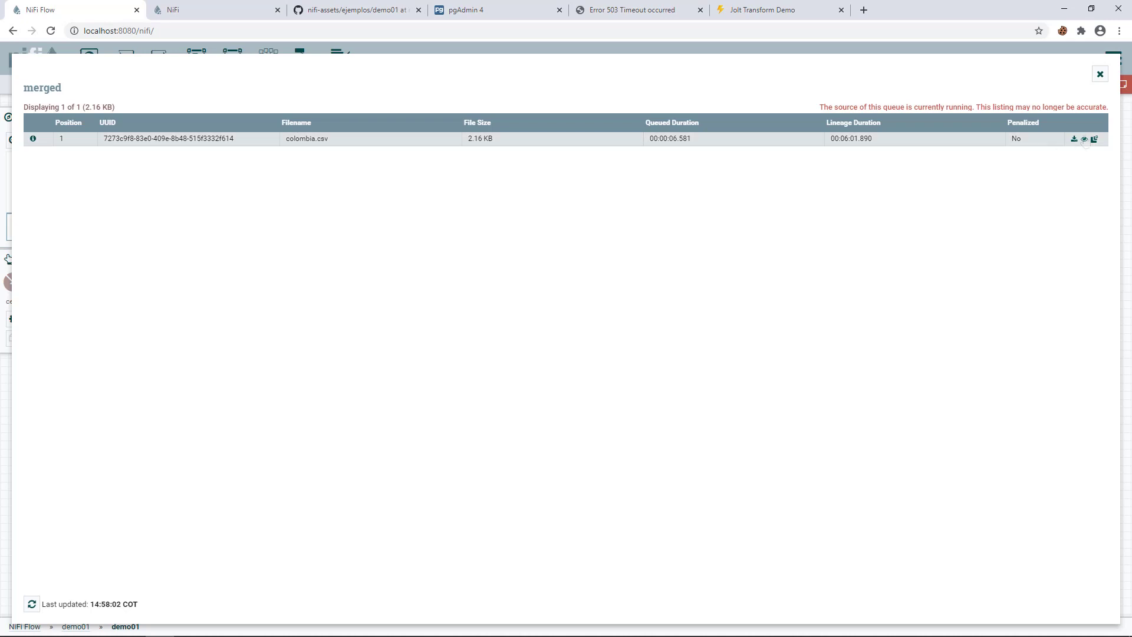
{"action": "left_click", "coordinate": [1085, 141]}
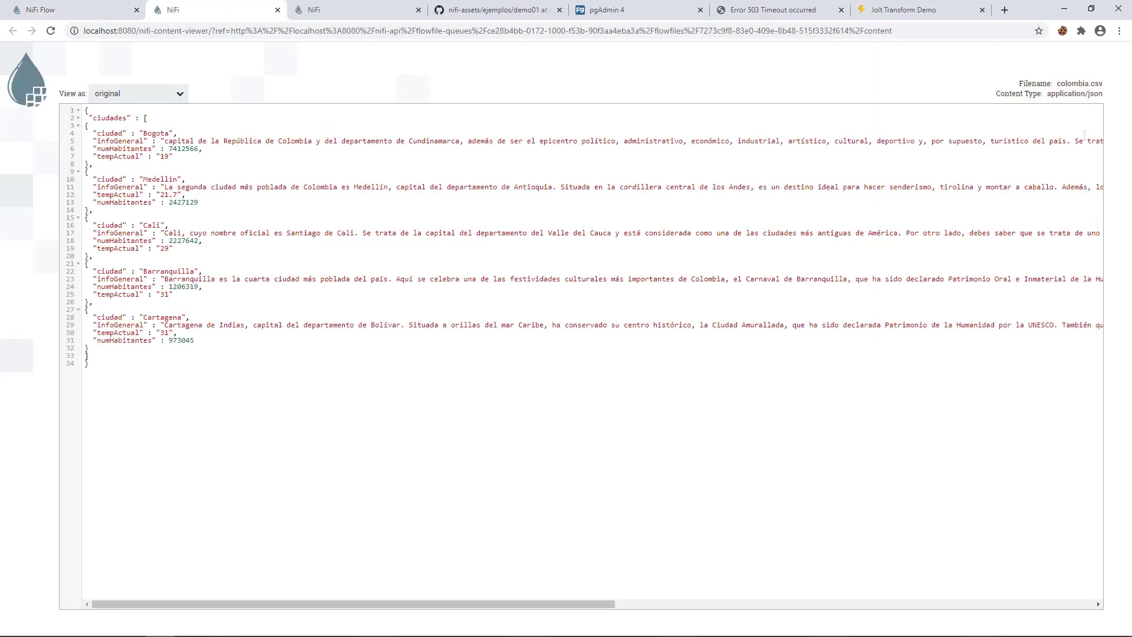
{"action": "left_click", "coordinate": [137, 93]}
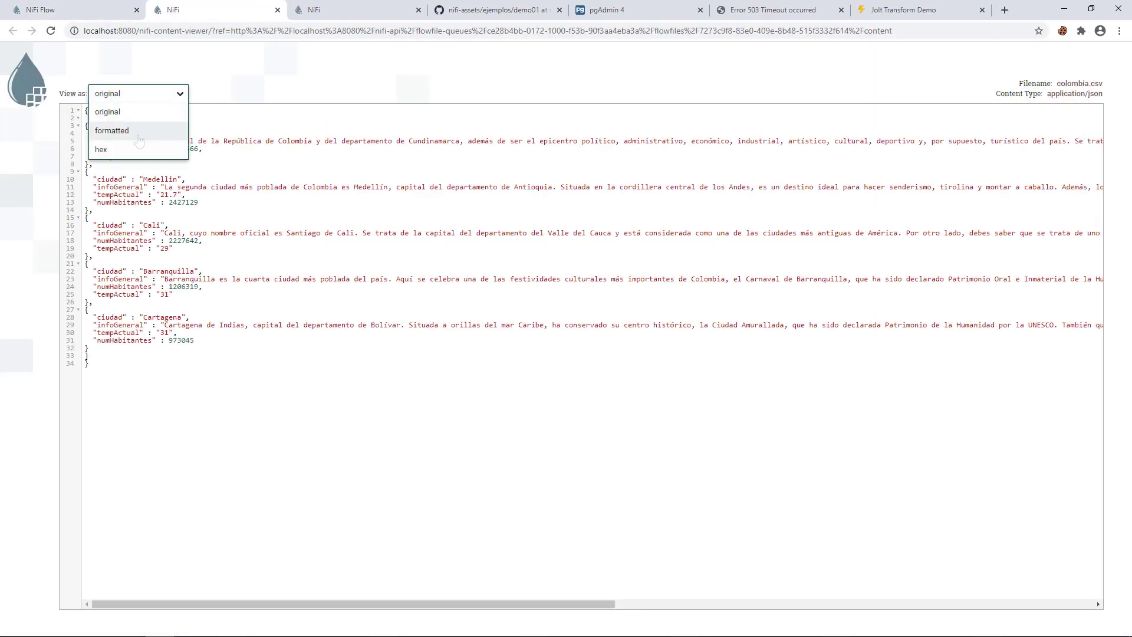
{"action": "left_click", "coordinate": [112, 132]}
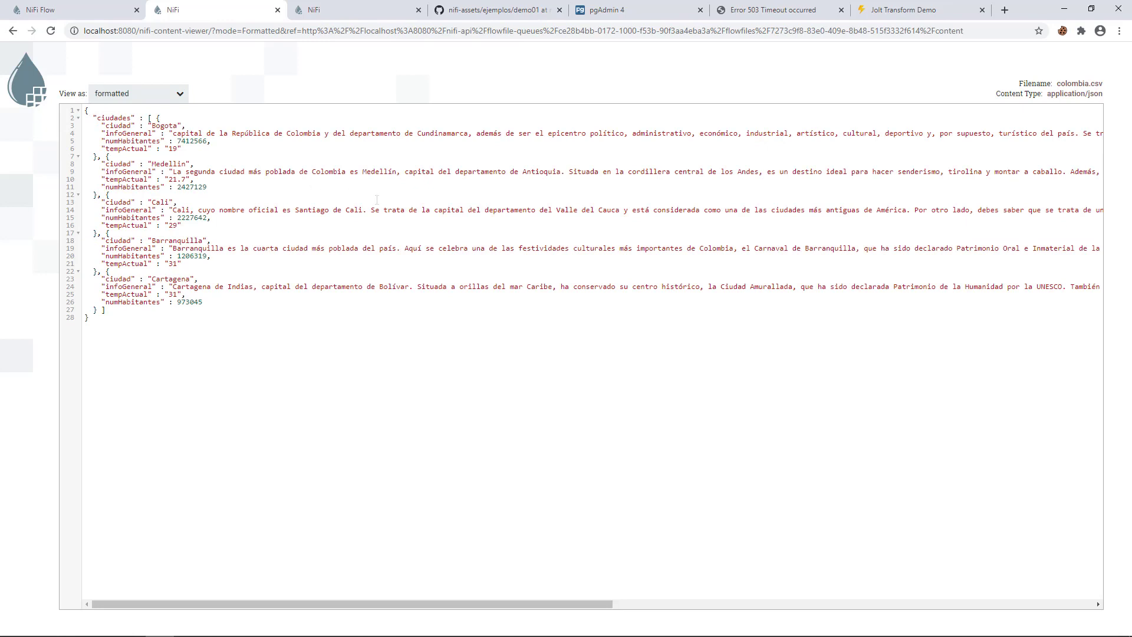
{"action": "left_click", "coordinate": [112, 12]}
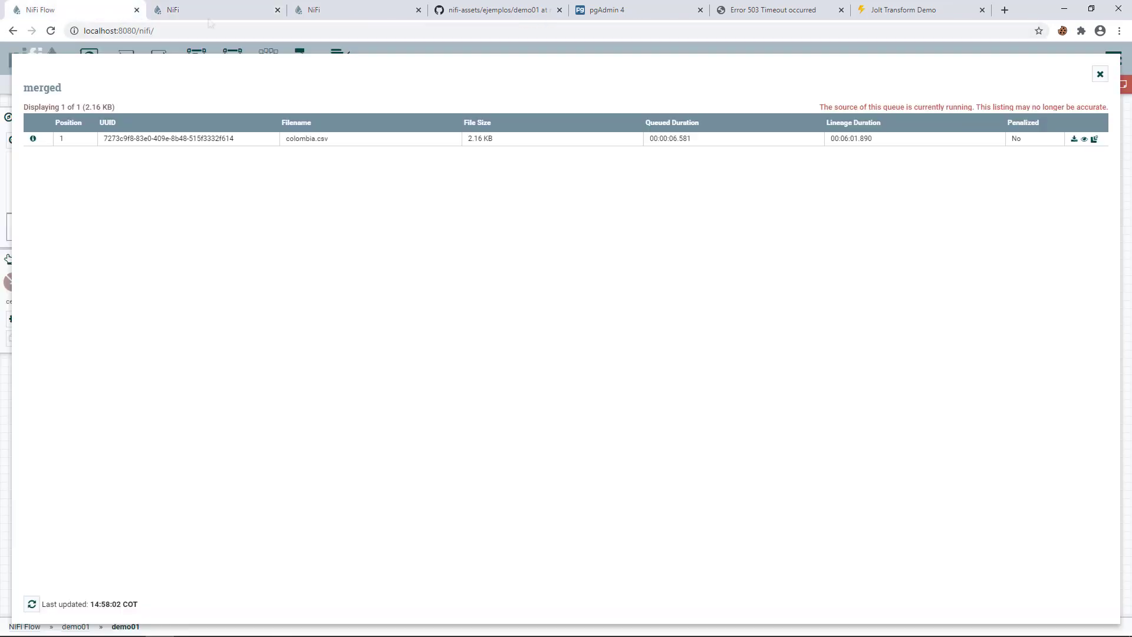
{"action": "left_click", "coordinate": [1100, 75]}
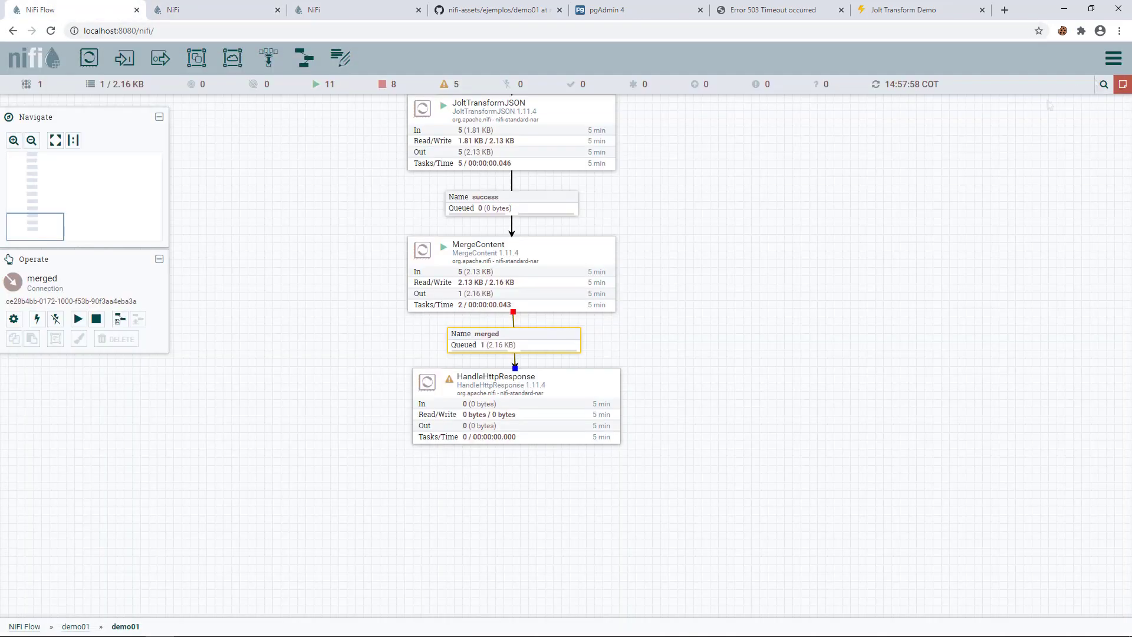
- Auto-terminate HandleHttpResponse's success and failure relationships
{"action": "left_click", "coordinate": [448, 390]}
{"action": "double_click", "coordinate": [449, 389]}
{"action": "left_click", "coordinate": [374, 245]}
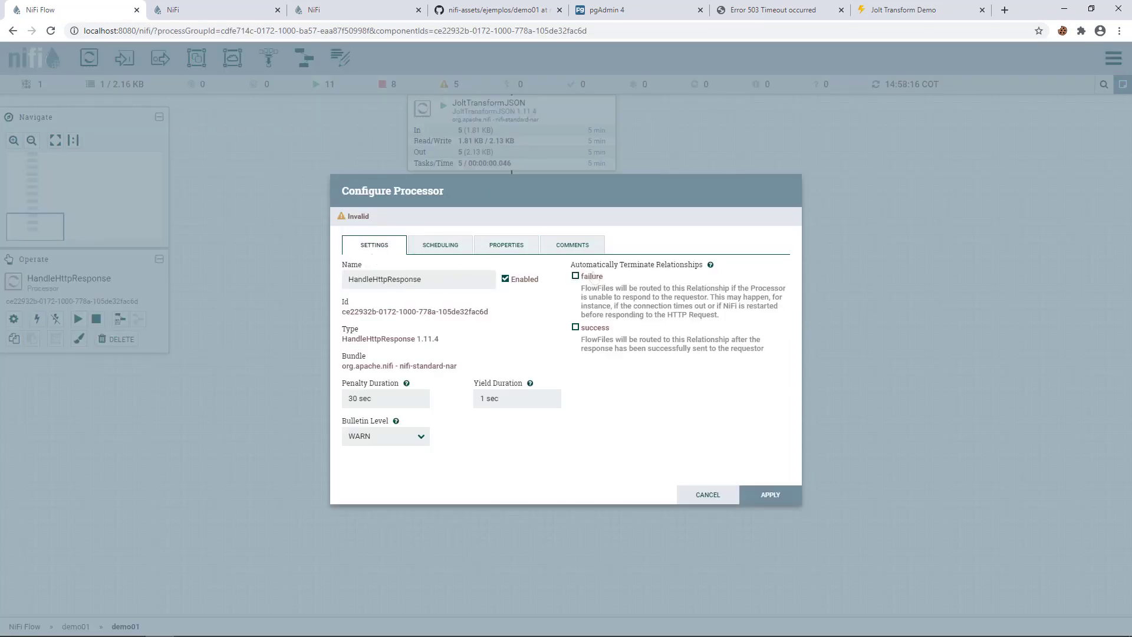
{"action": "left_click", "coordinate": [759, 493]}
- Start HandleHttpResponse and refresh the canvas so the merged queue empties
{"action": "right_click", "coordinate": [483, 385]}
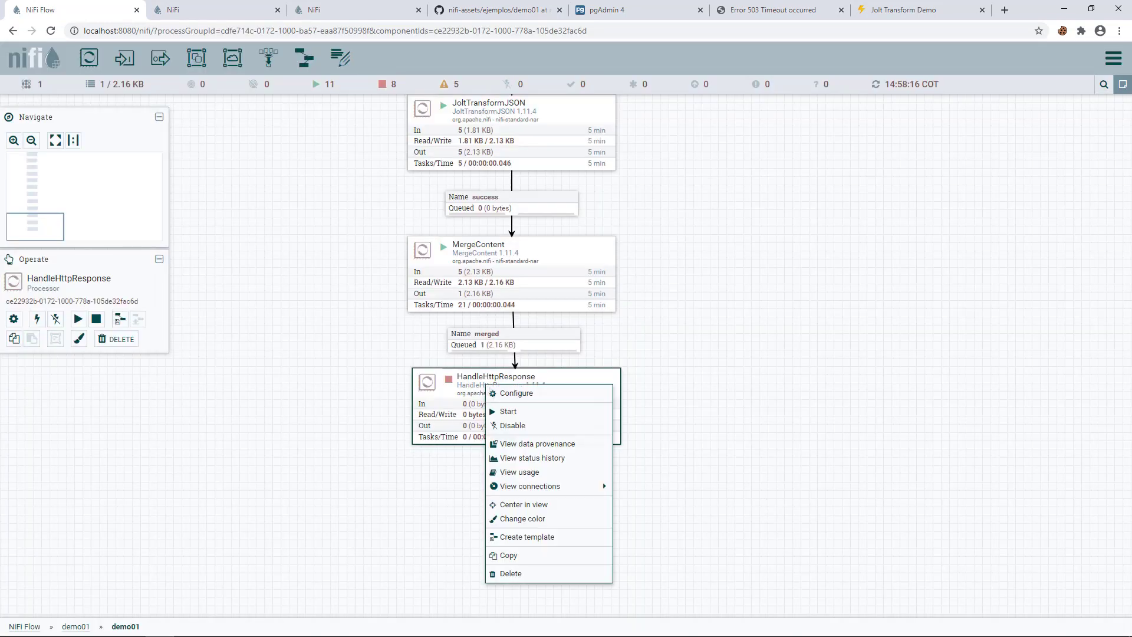
{"action": "right_click", "coordinate": [303, 368]}
{"action": "left_click", "coordinate": [330, 375]}
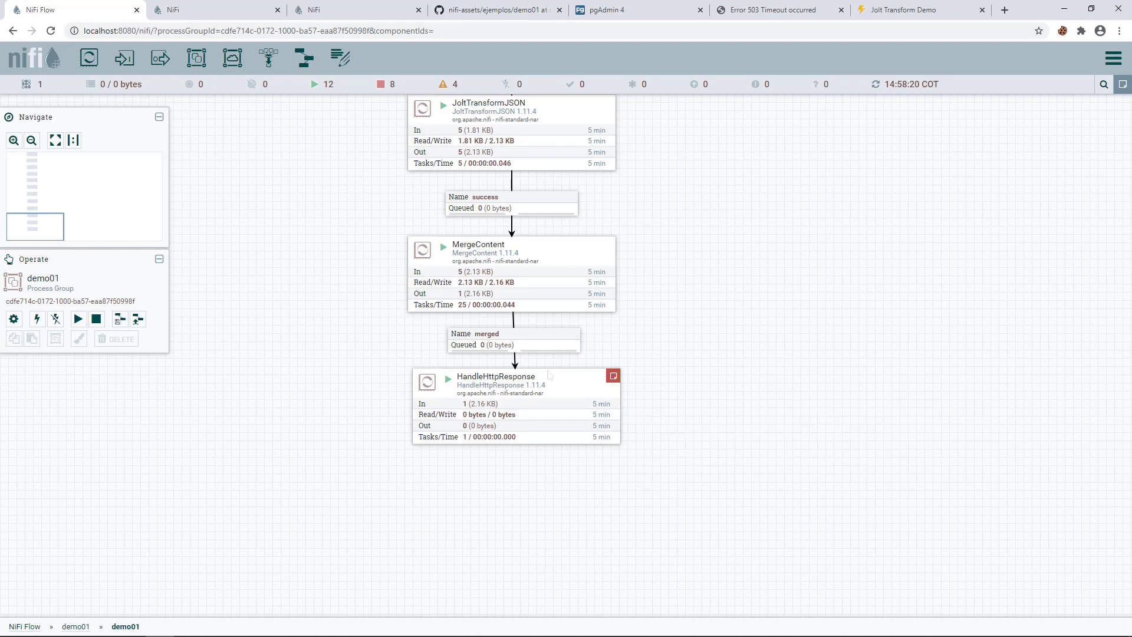
{"action": "left_click", "coordinate": [768, 12]}
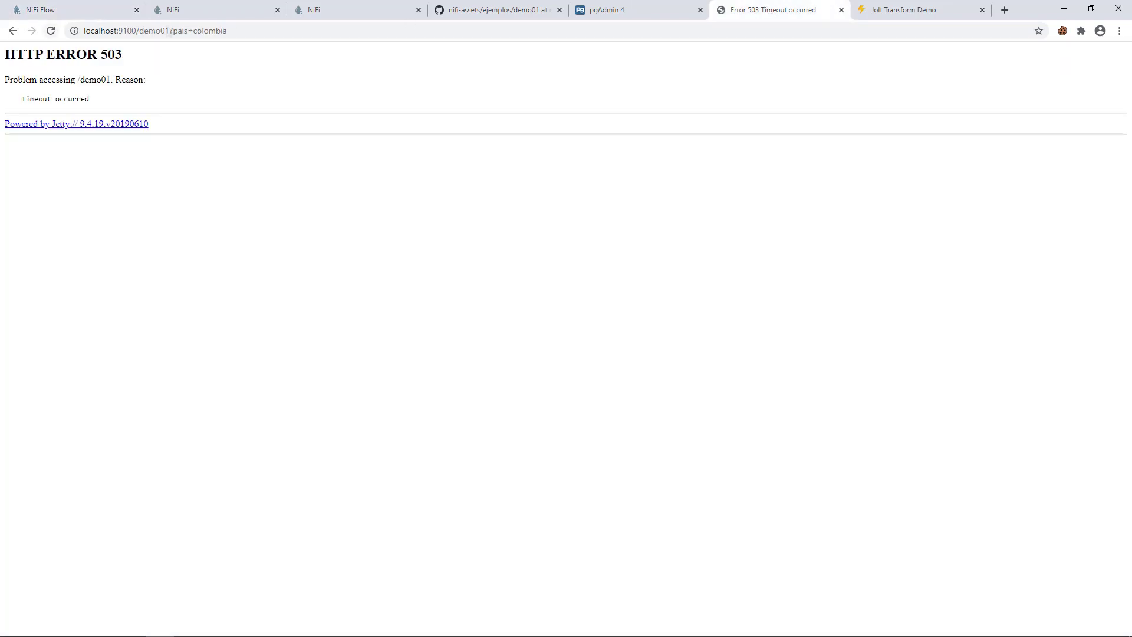
- Reload localhost:9100/demo01?pais=colombia in Chrome and open the same URL in Firefox
{"action": "left_click", "coordinate": [51, 30]}
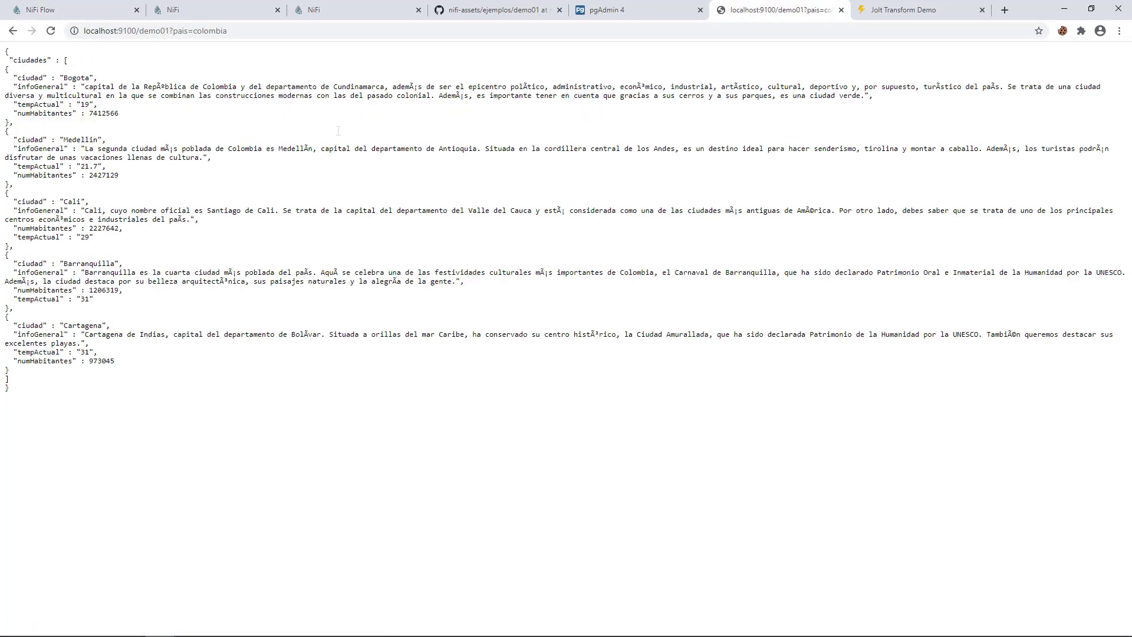
{"action": "left_click", "coordinate": [190, 35]}
{"action": "key", "text": "ctrl+c"}
{"action": "key", "text": "alt+Tab"}
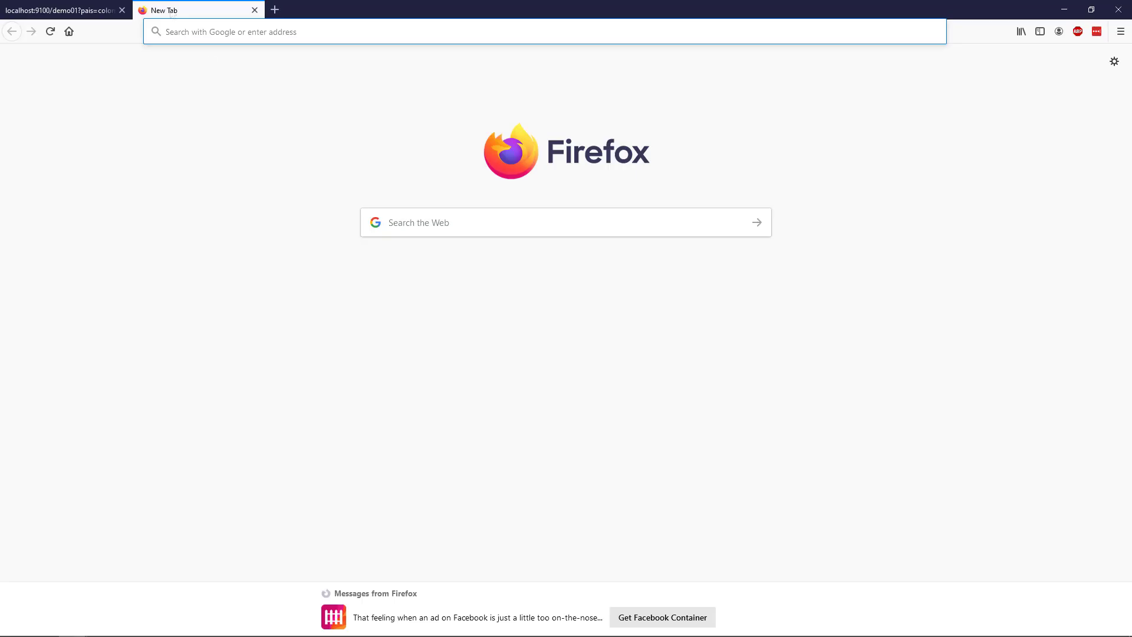
{"action": "key", "text": "ctrl+v"}
{"action": "key", "text": "Return"}
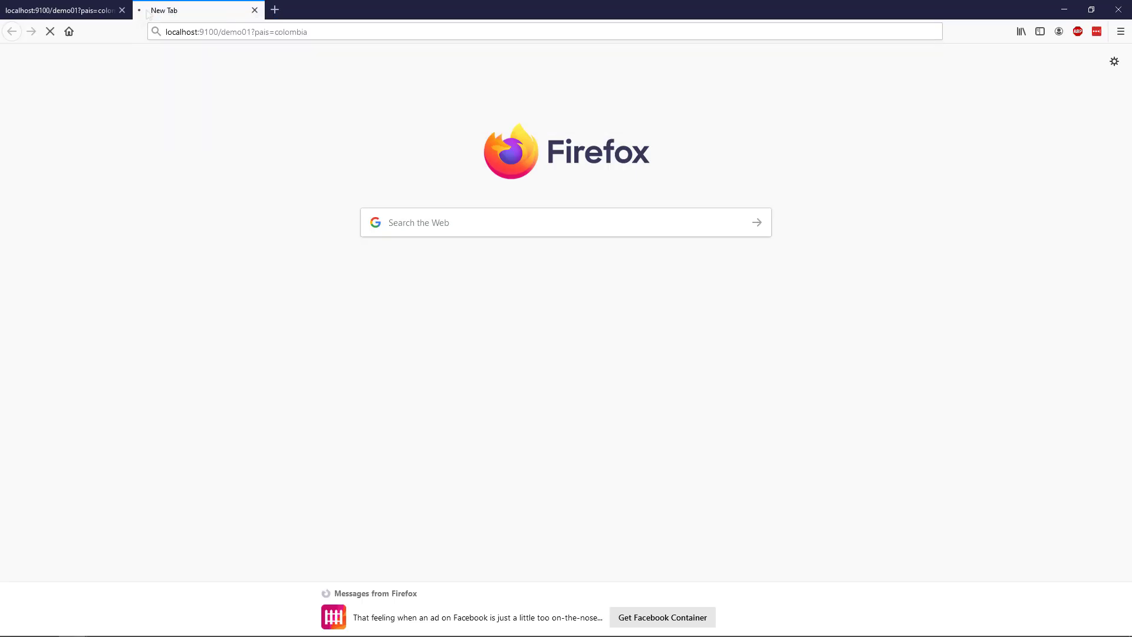
- Close Firefox's old localhost tab and return to the NiFi Flow tab in Chrome
{"action": "left_click", "coordinate": [122, 11]}
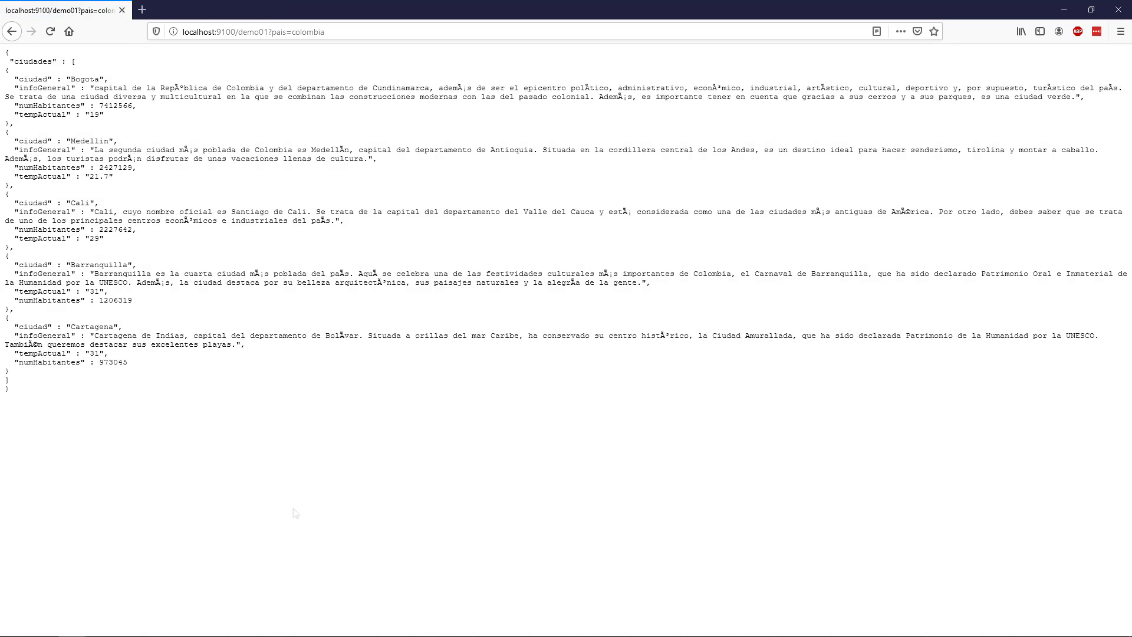
{"action": "key", "text": "alt+Tab"}
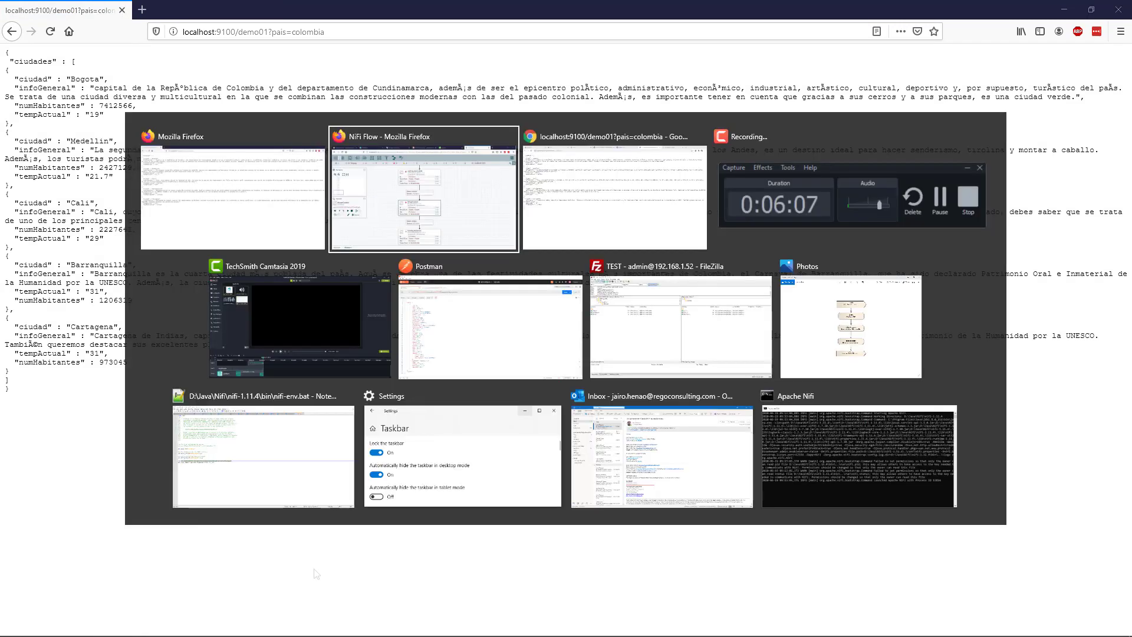
{"action": "key", "text": "alt+Tab"}
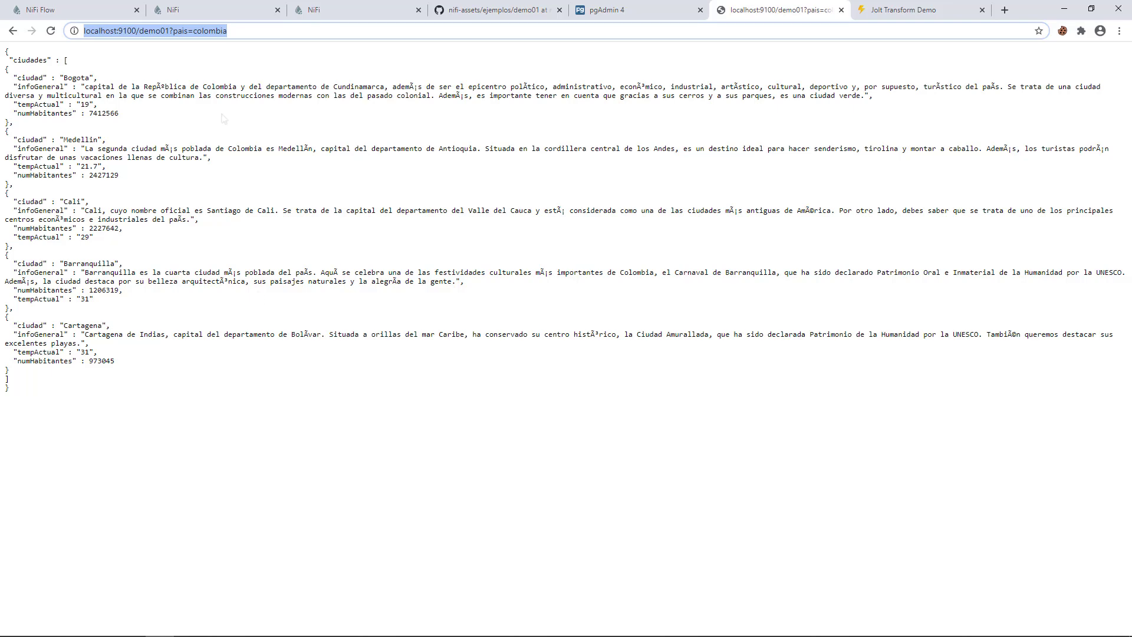
{"action": "left_click", "coordinate": [202, 11]}
{"action": "left_click", "coordinate": [77, 10]}
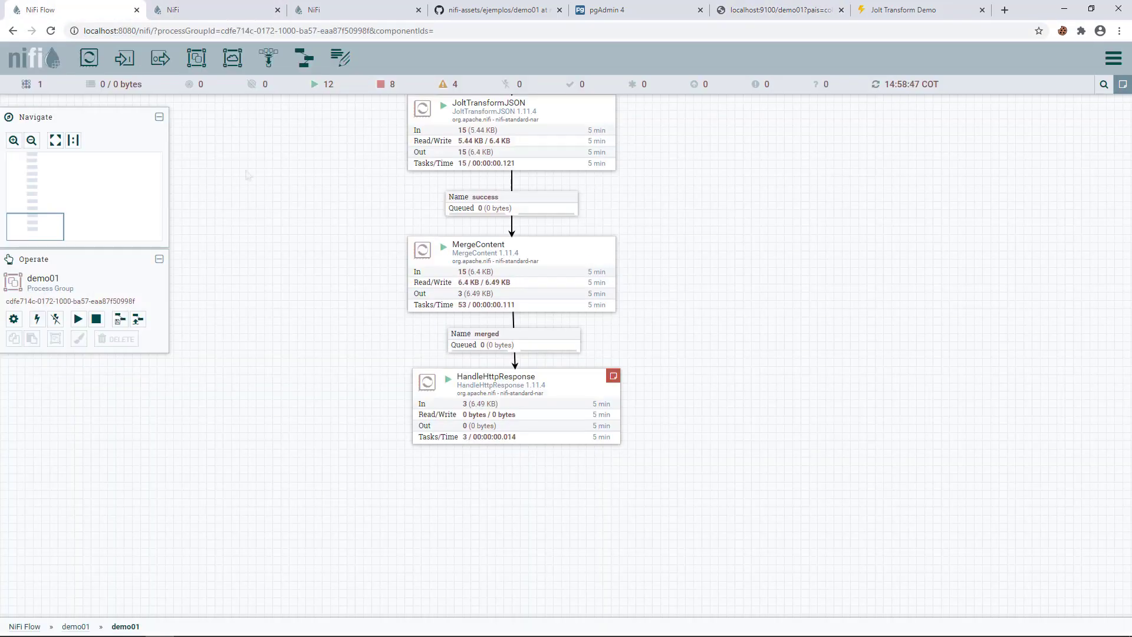
- Stop HandleHttpResponse and add a Content-Type property with value application/json
{"action": "right_click", "coordinate": [451, 377]}
{"action": "left_click", "coordinate": [499, 404]}
{"action": "double_click", "coordinate": [460, 391]}
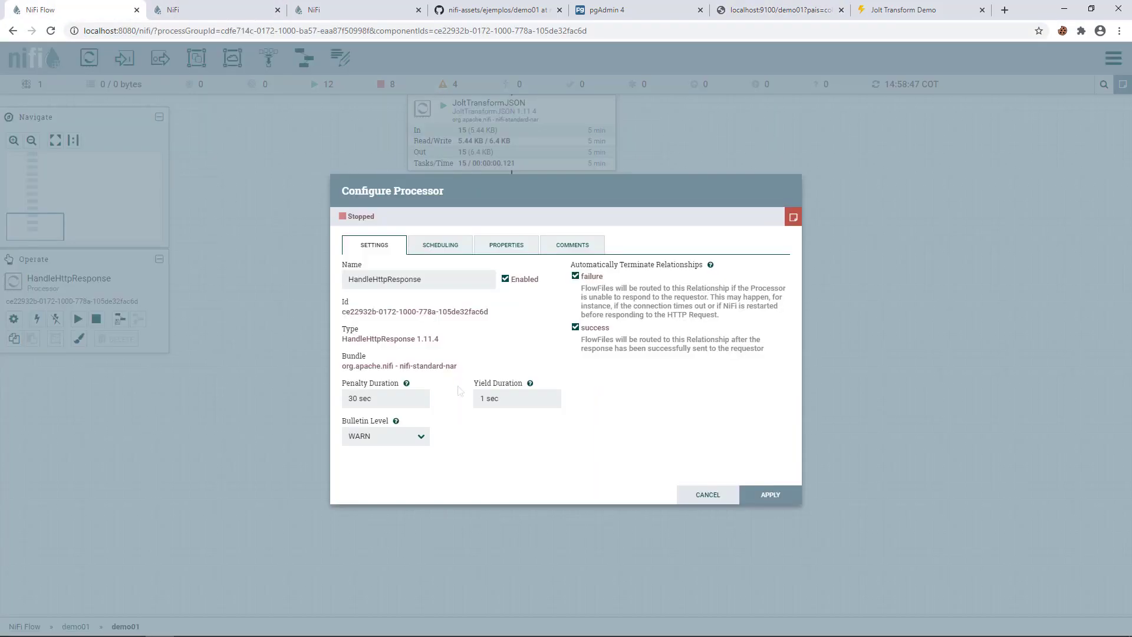
{"action": "left_click", "coordinate": [506, 245]}
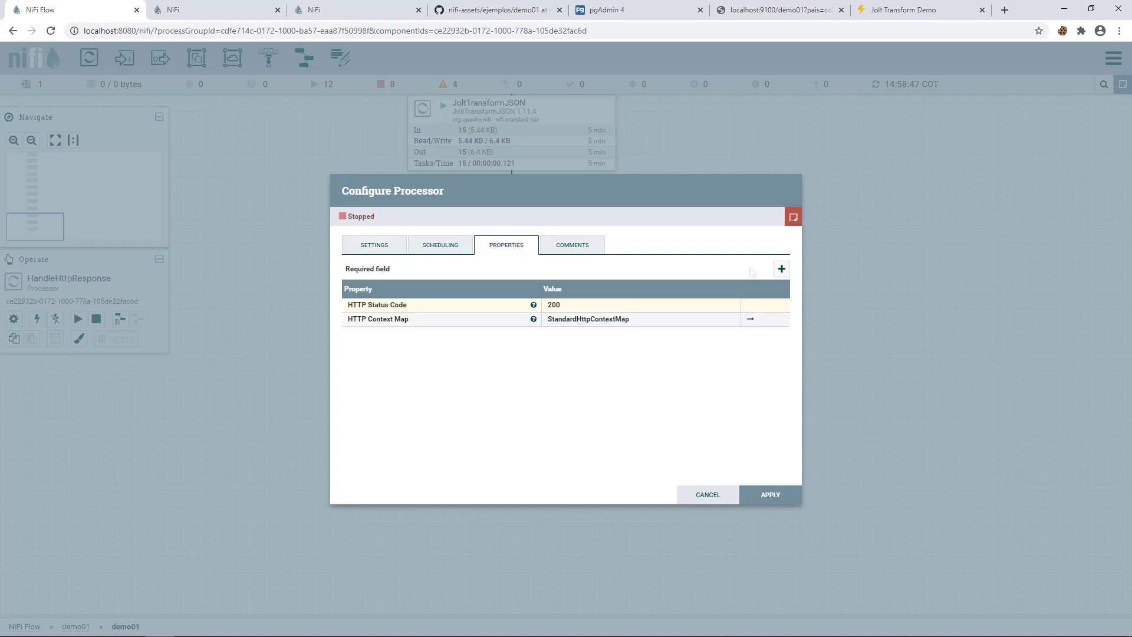
{"action": "left_click", "coordinate": [782, 269]}
{"action": "type", "text": "C"}
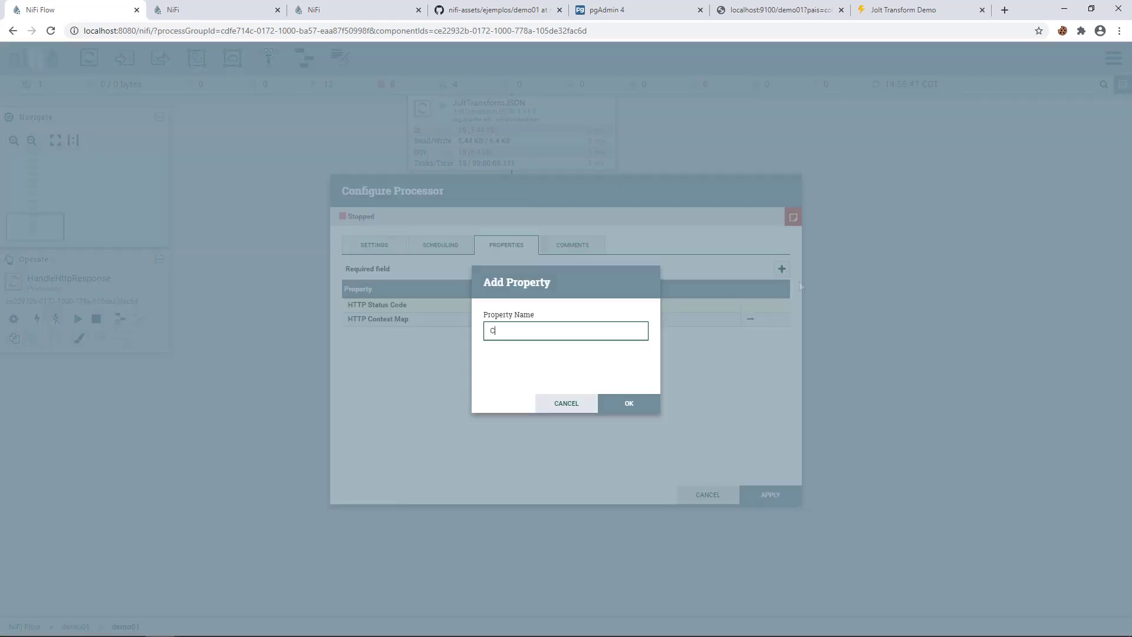
{"action": "type", "text": "ontent-Type"}
{"action": "key", "text": "Return"}
{"action": "type", "text": "applicati"}
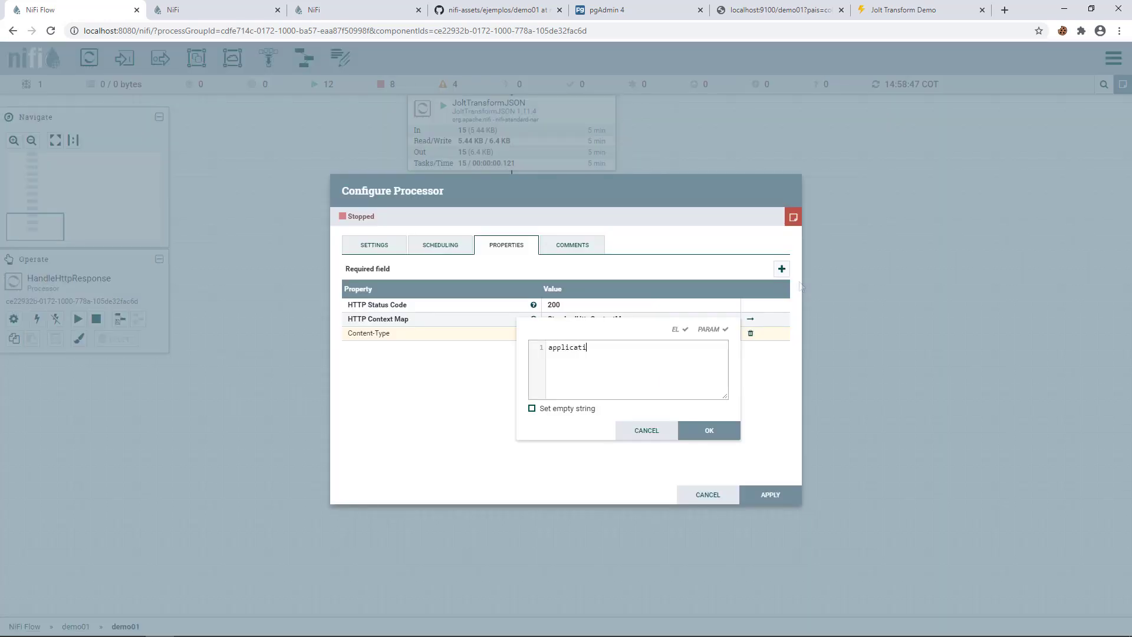
{"action": "type", "text": "on/json"}
{"action": "left_click", "coordinate": [707, 436]}
{"action": "left_click", "coordinate": [766, 494]}
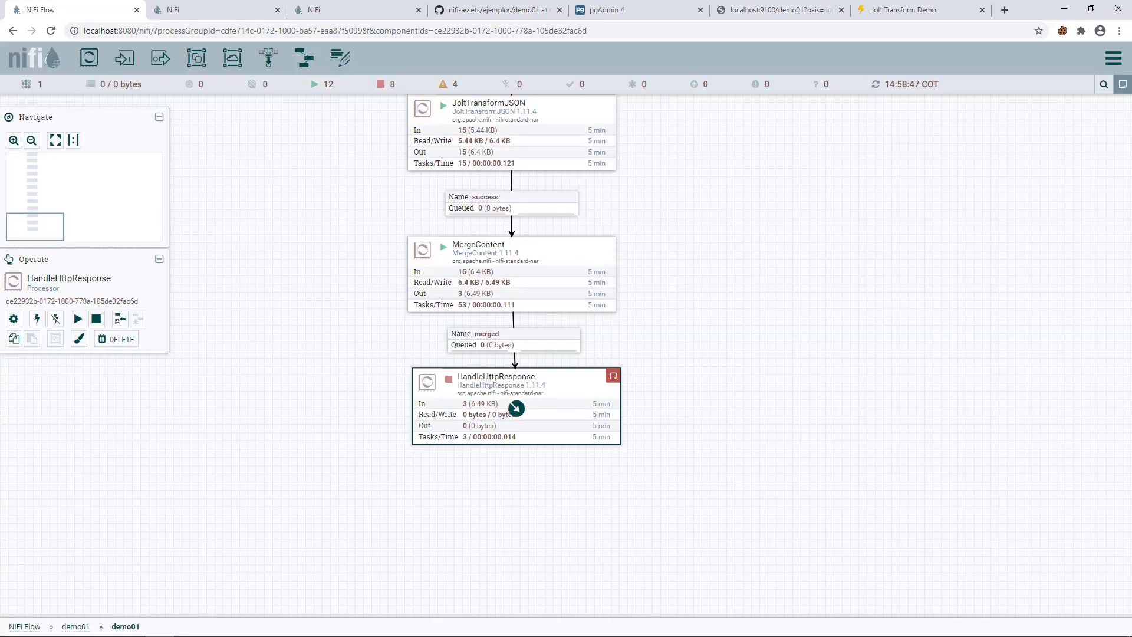
- Start HandleHttpResponse again
{"action": "right_click", "coordinate": [485, 377]}
{"action": "left_click", "coordinate": [514, 405]}
{"action": "key", "text": "alt+Tab"}
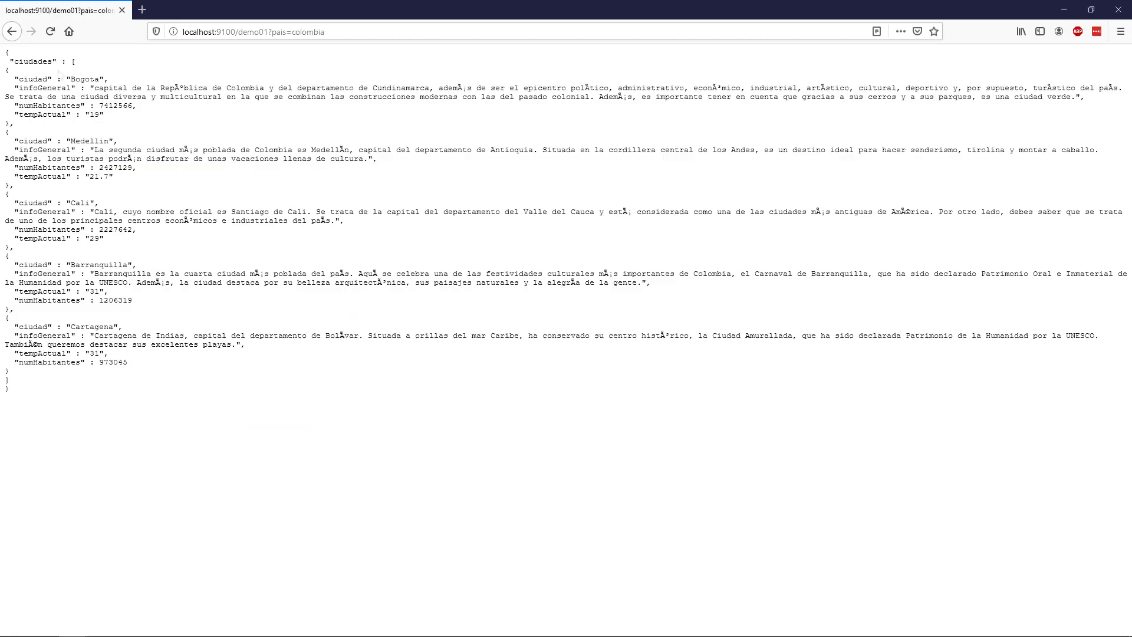
- Reload demo01 in Firefox to see the five-city JSON tree, then return to the NiFi canvas
{"action": "left_click", "coordinate": [50, 31]}
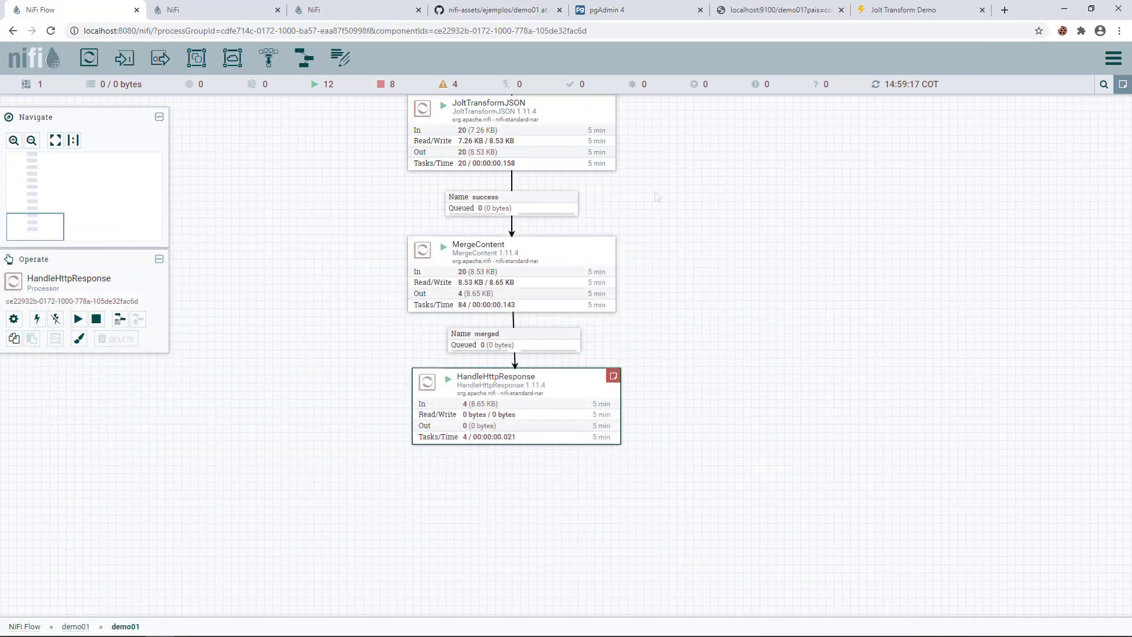
{"action": "left_click", "coordinate": [355, 336]}
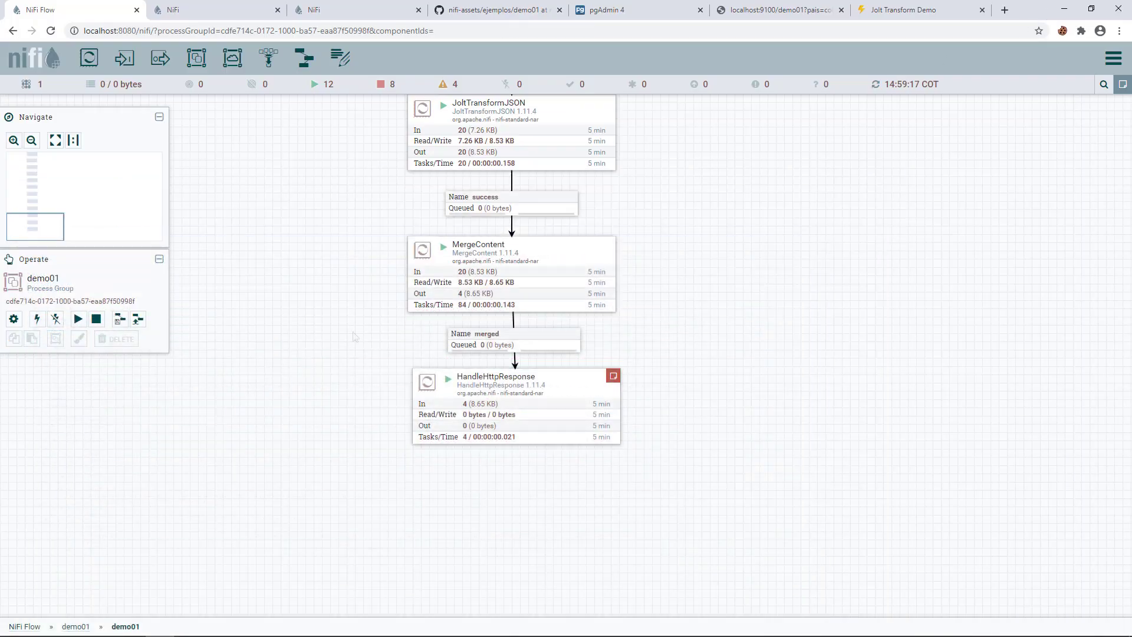
{"action": "scroll", "coordinate": [355, 336], "scroll_direction": "up", "scroll_amount": 5}
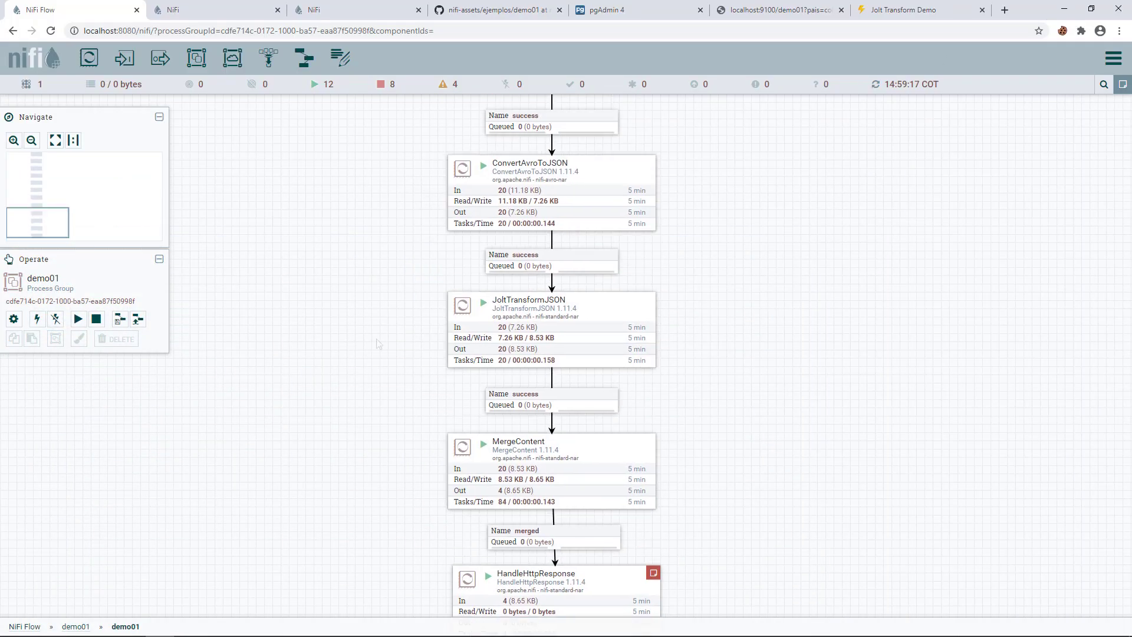